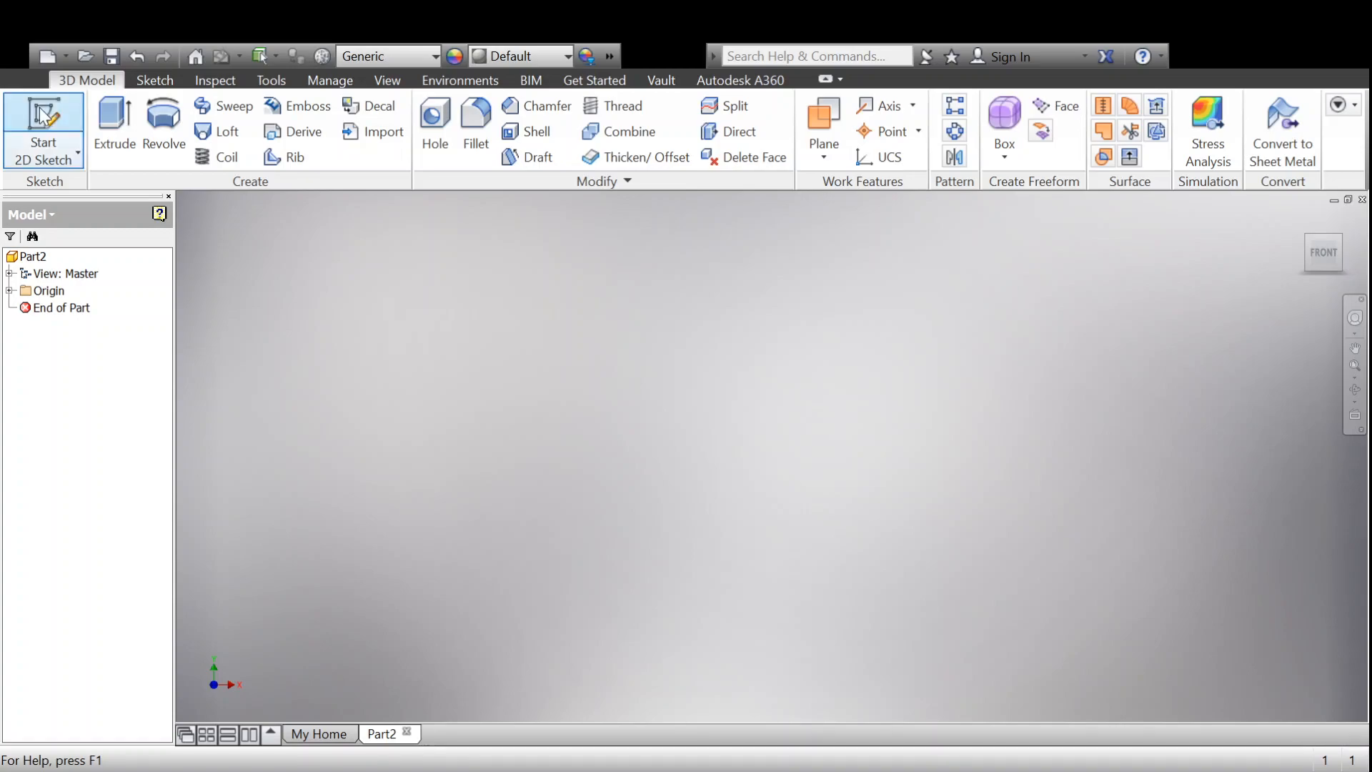
Step: Start a 2D sketch on the front (XY) origin plane
click(81, 153)
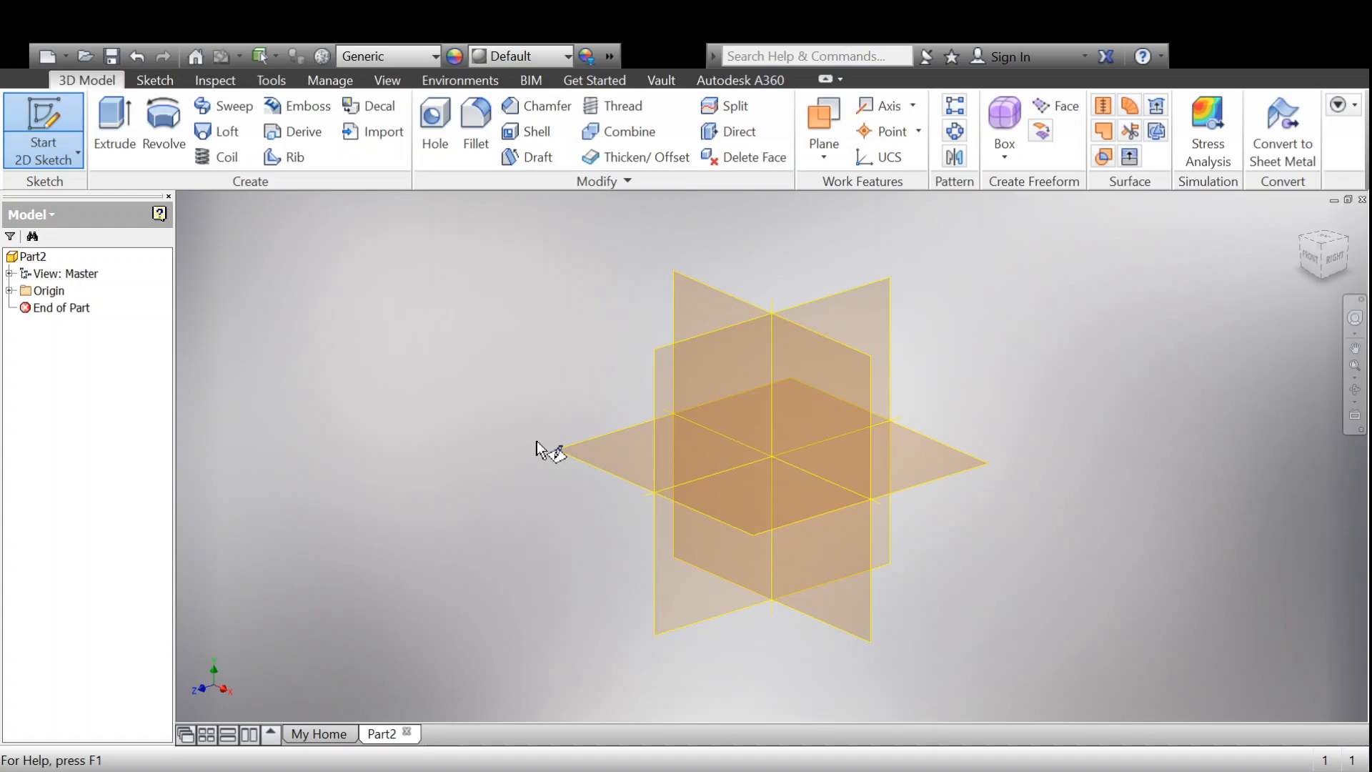
click(691, 287)
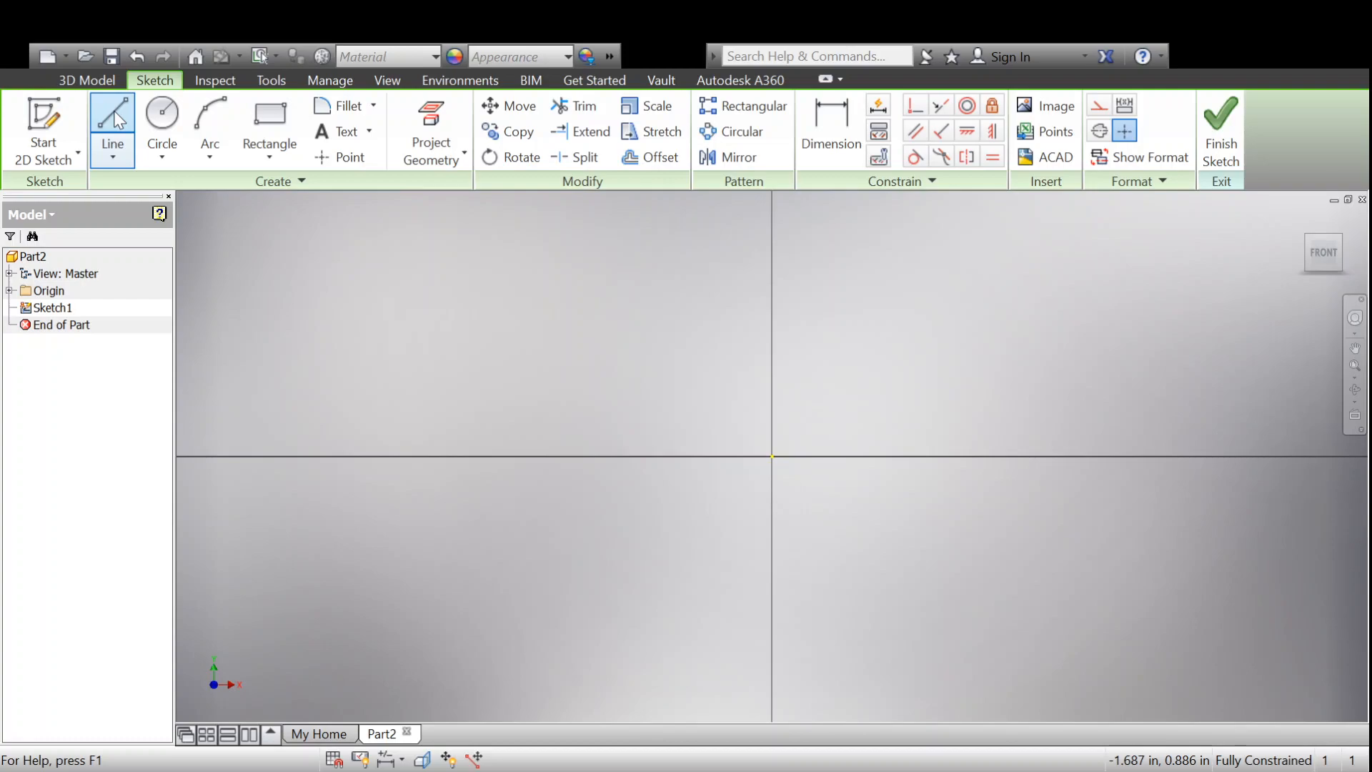
key(l)
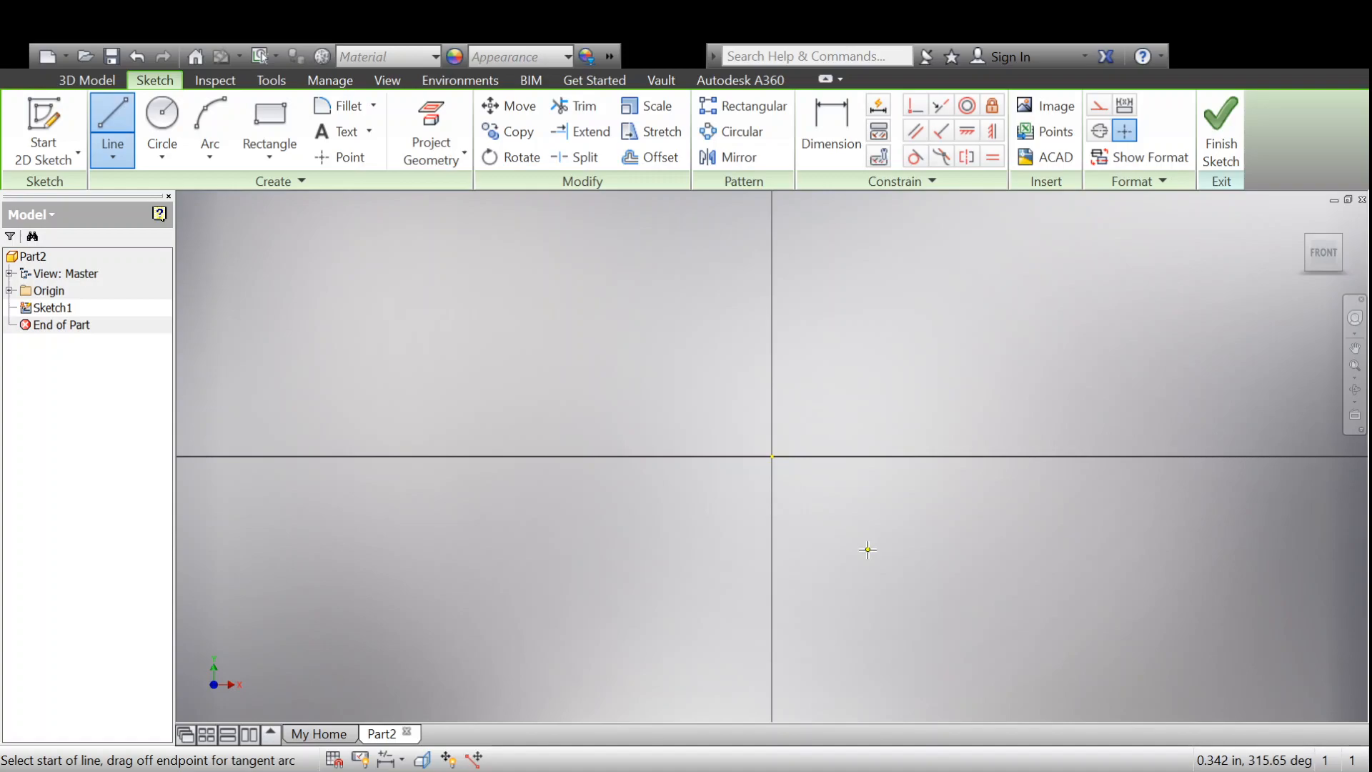
key(Escape)
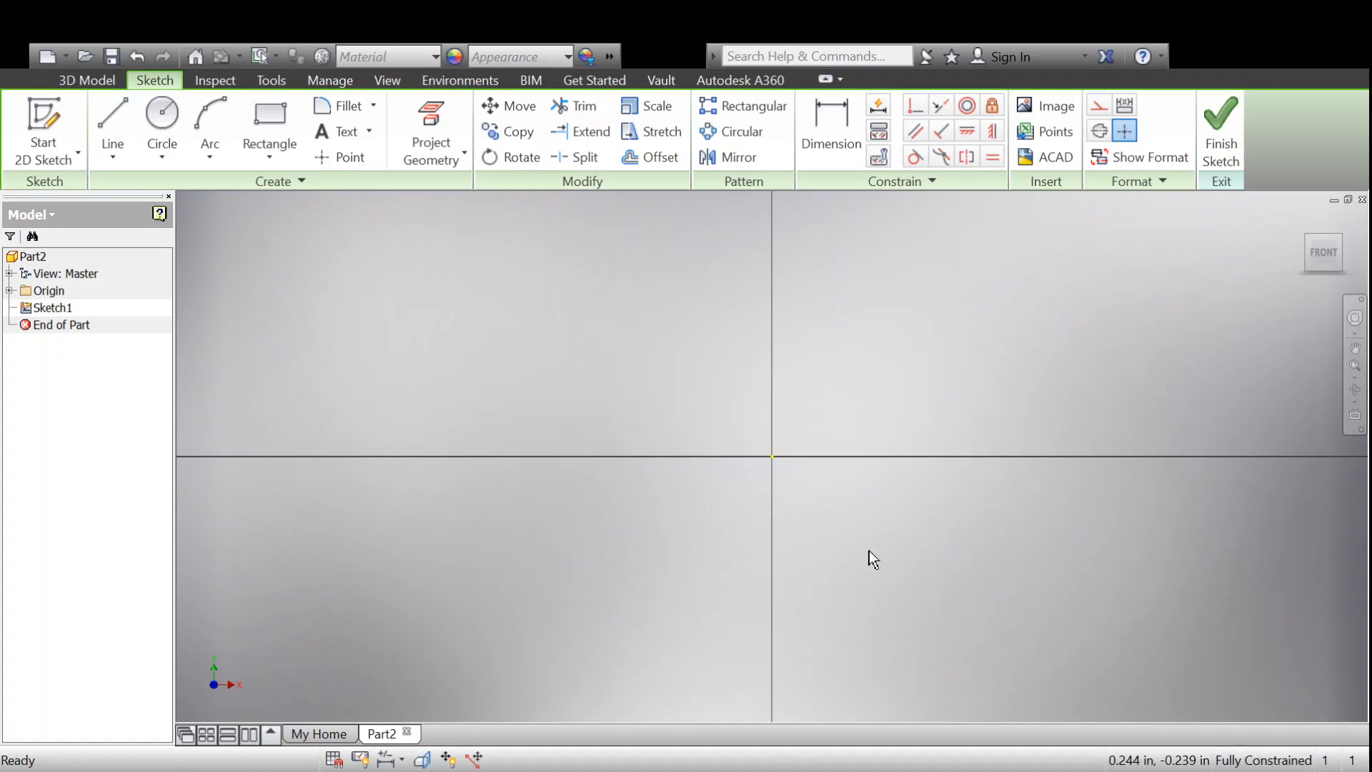
Step: Draw a 2.000 in line from the origin up and to the right at 31 degrees from horizontal
key(l)
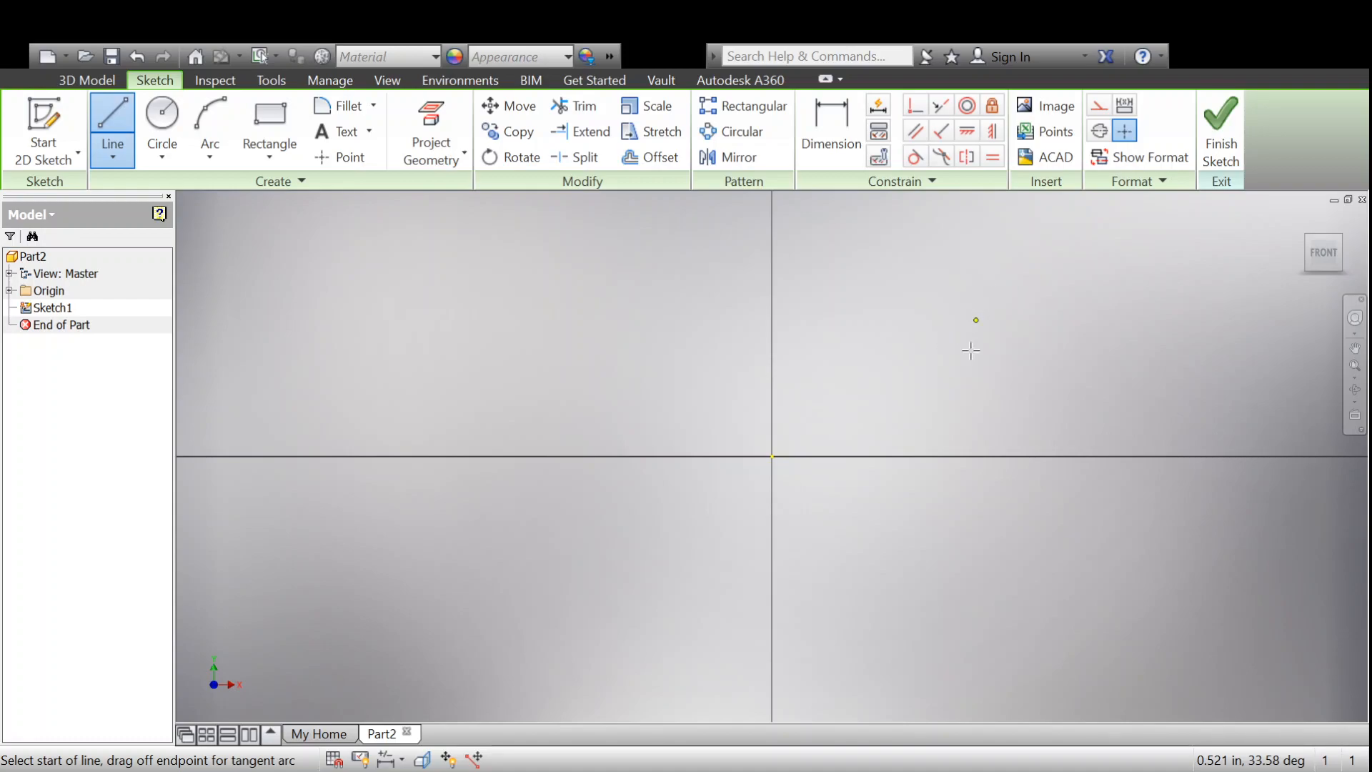
click(772, 457)
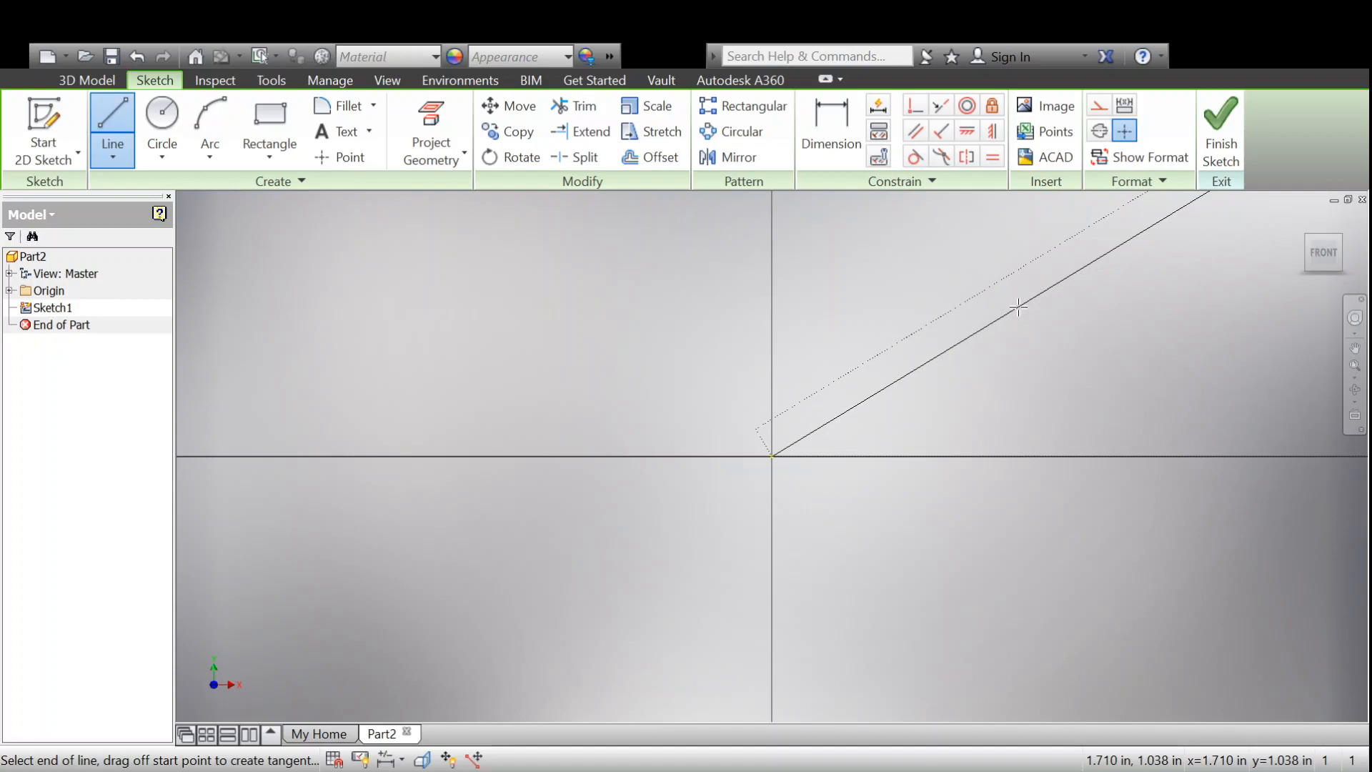
click(1019, 307)
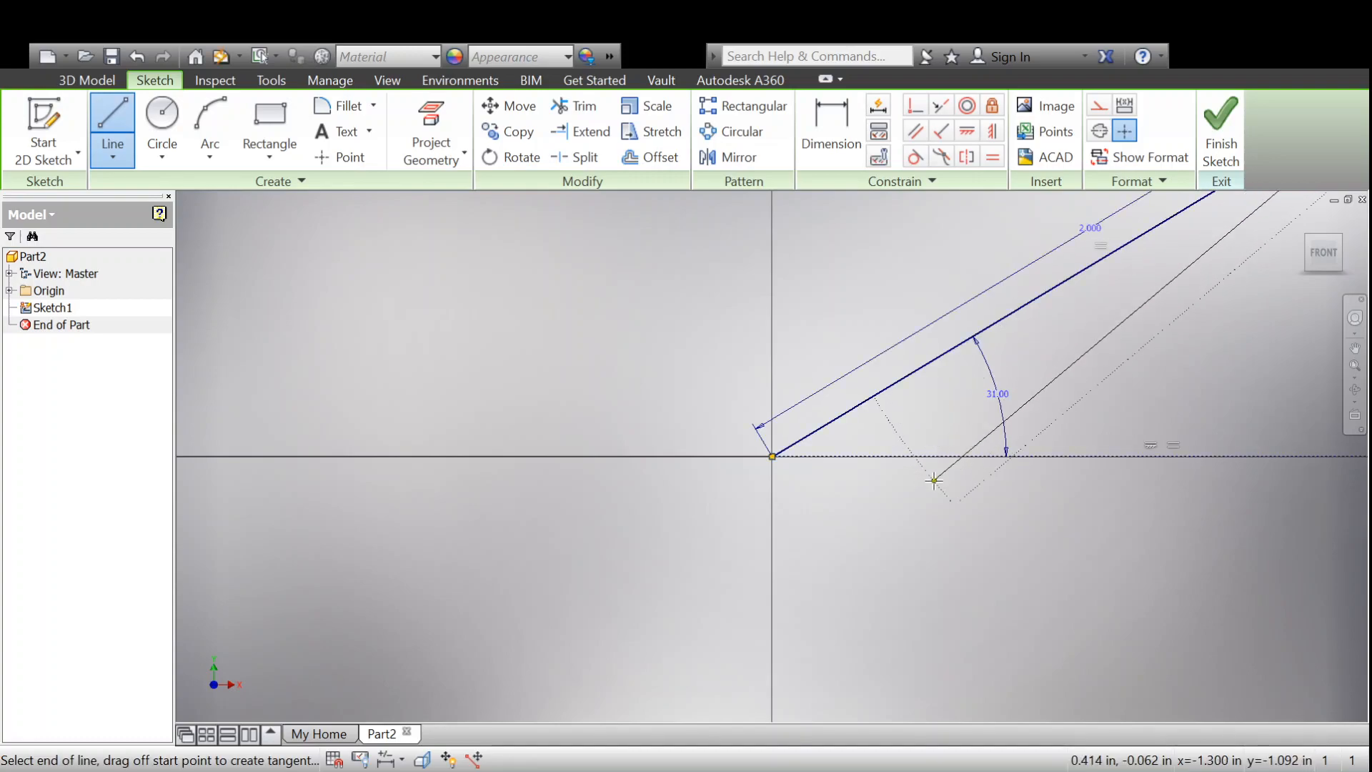
scroll(934, 480, down, 2)
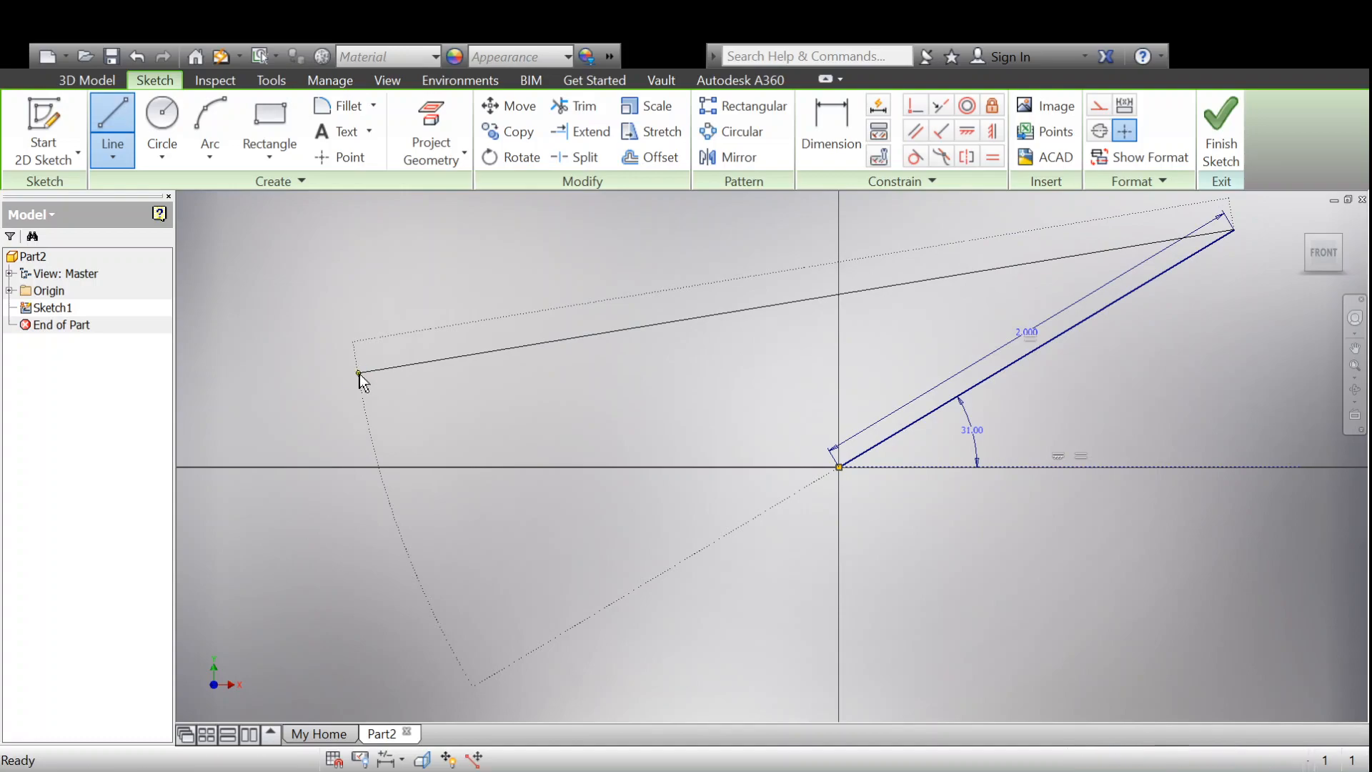
key(Escape)
Step: Undo the angled line and restore it
key(ctrl+z)
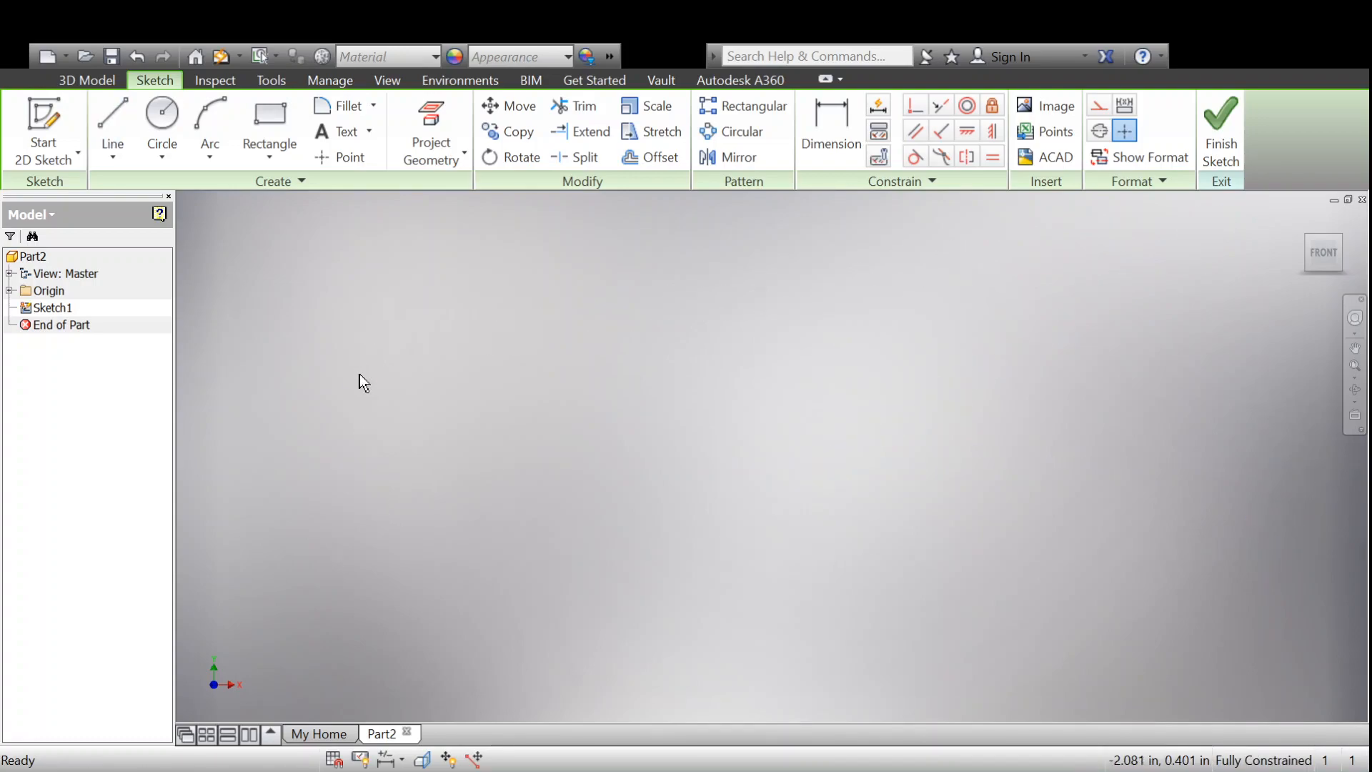
key(ctrl+y)
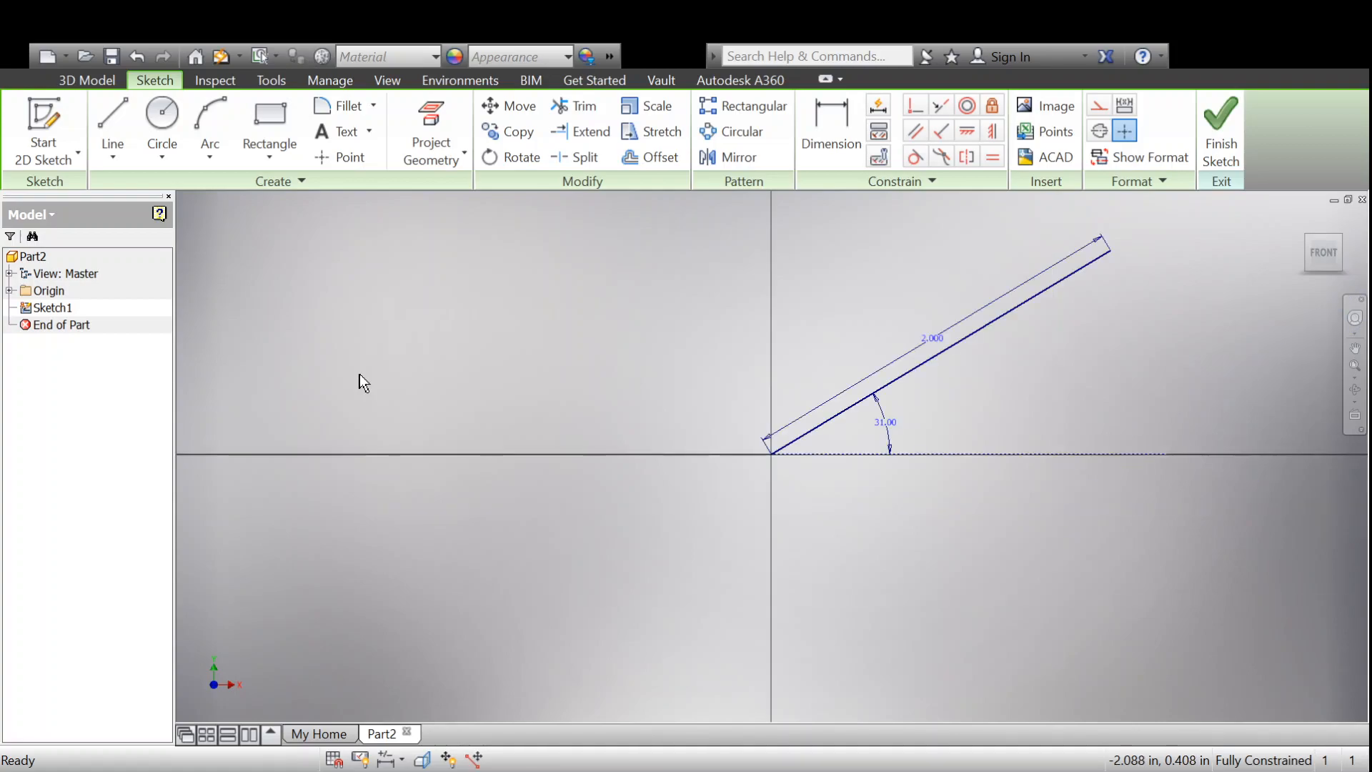
scroll(358, 375, down, 2)
scroll(494, 414, down, 2)
mouse_move(490, 414)
middle_down()
mouse_move(683, 486)
mouse_move(876, 504)
mouse_move(645, 440)
middle_up()
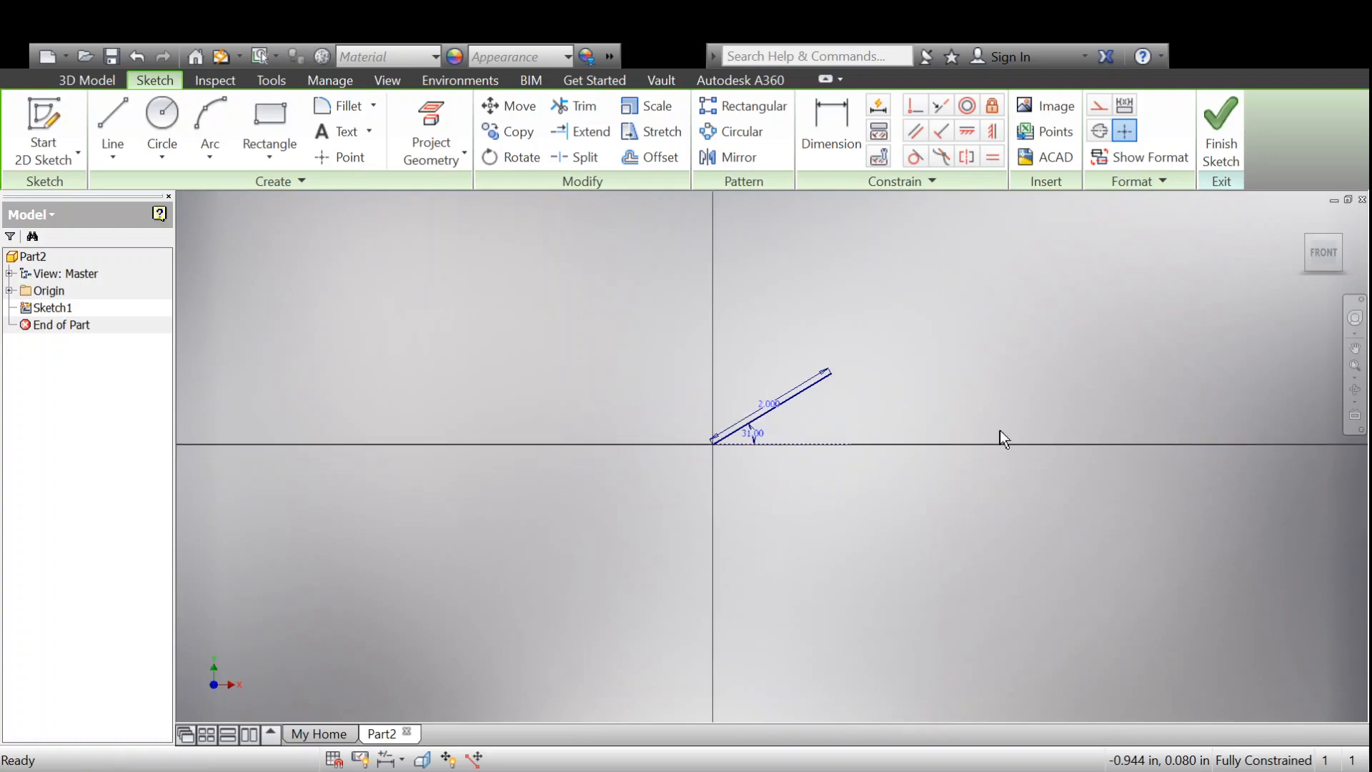
click(1324, 259)
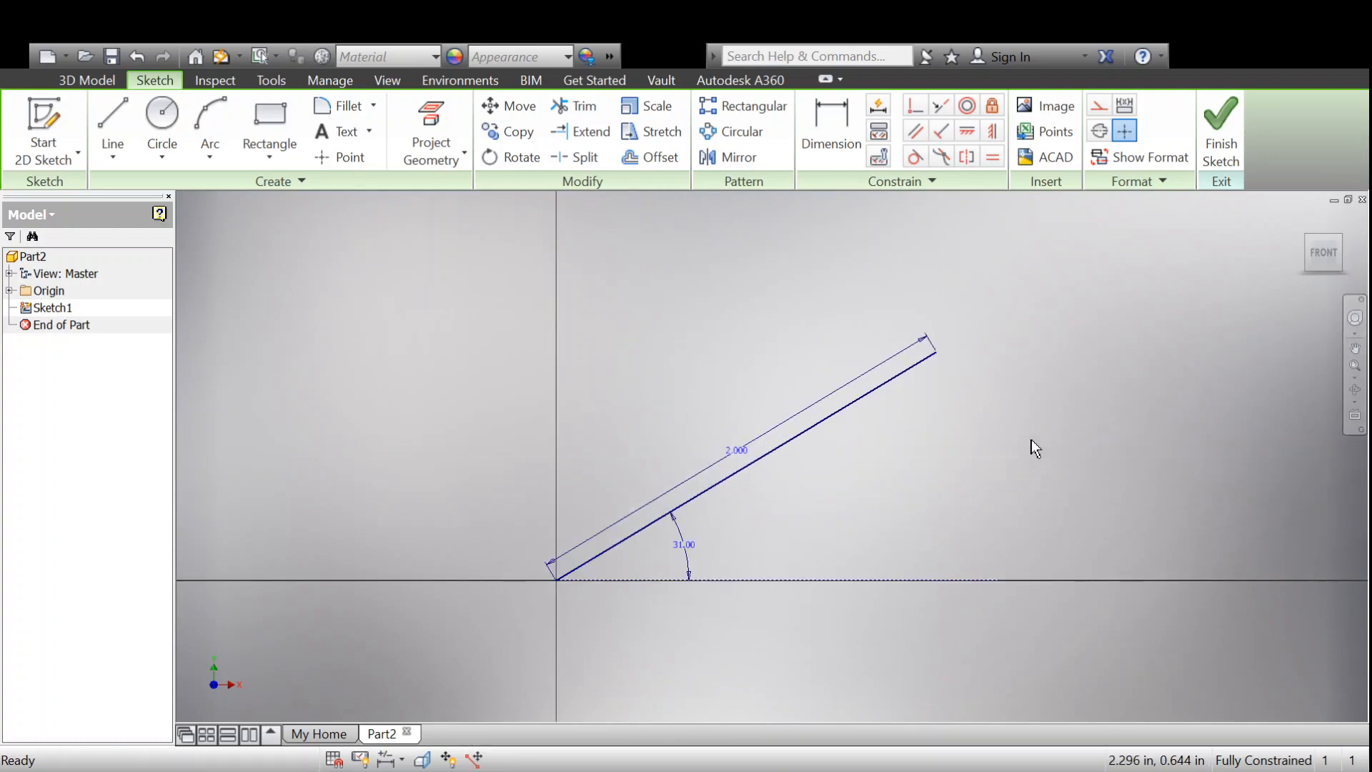
scroll(972, 448, up, 3)
scroll(972, 448, down, 5)
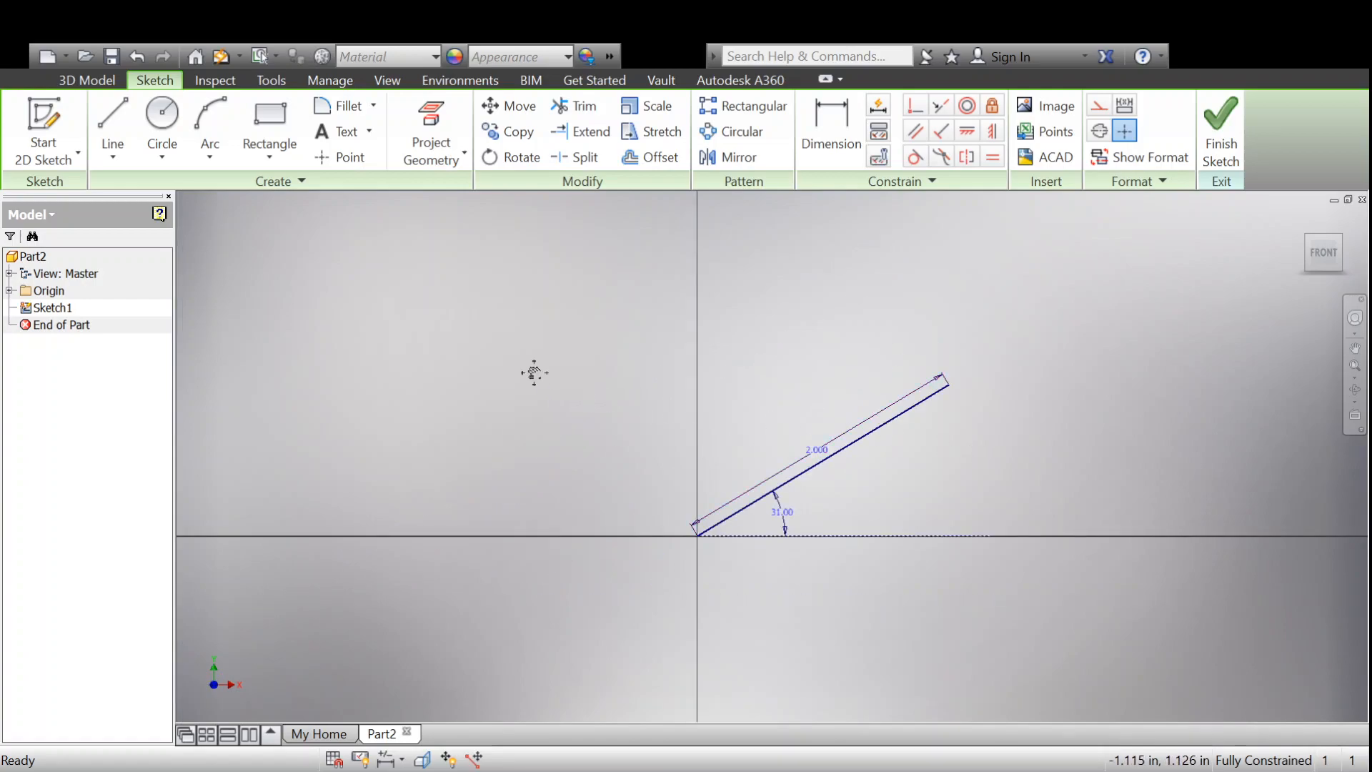
mouse_move(534, 372)
mouse_down()
mouse_move(636, 377)
mouse_move(689, 336)
mouse_move(505, 307)
mouse_move(508, 433)
mouse_move(646, 410)
mouse_move(607, 319)
mouse_move(523, 355)
mouse_move(544, 423)
mouse_move(688, 407)
mouse_move(659, 319)
mouse_move(579, 298)
mouse_move(530, 324)
mouse_move(529, 367)
mouse_move(683, 343)
mouse_move(572, 294)
mouse_move(512, 353)
mouse_move(618, 407)
mouse_move(633, 392)
mouse_up()
key(Escape)
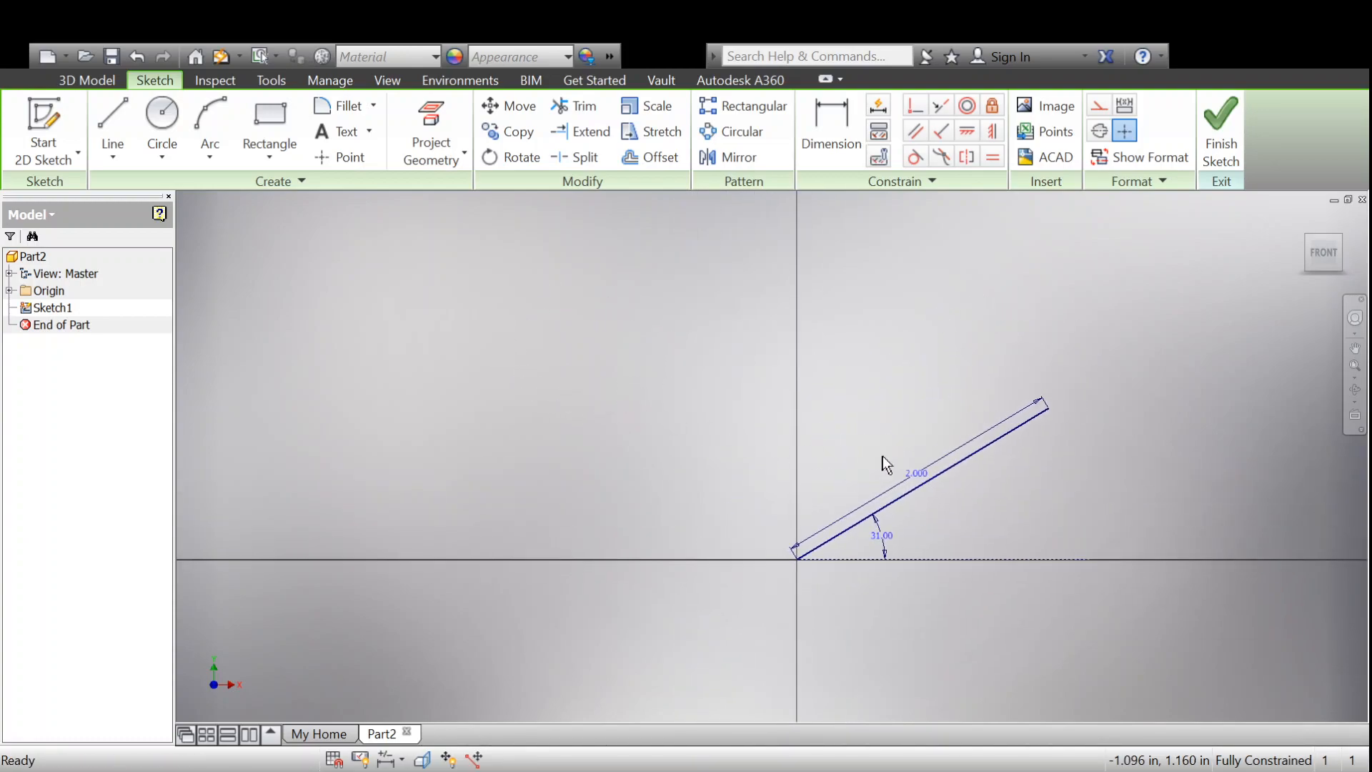
middle_drag(681, 412, 598, 380)
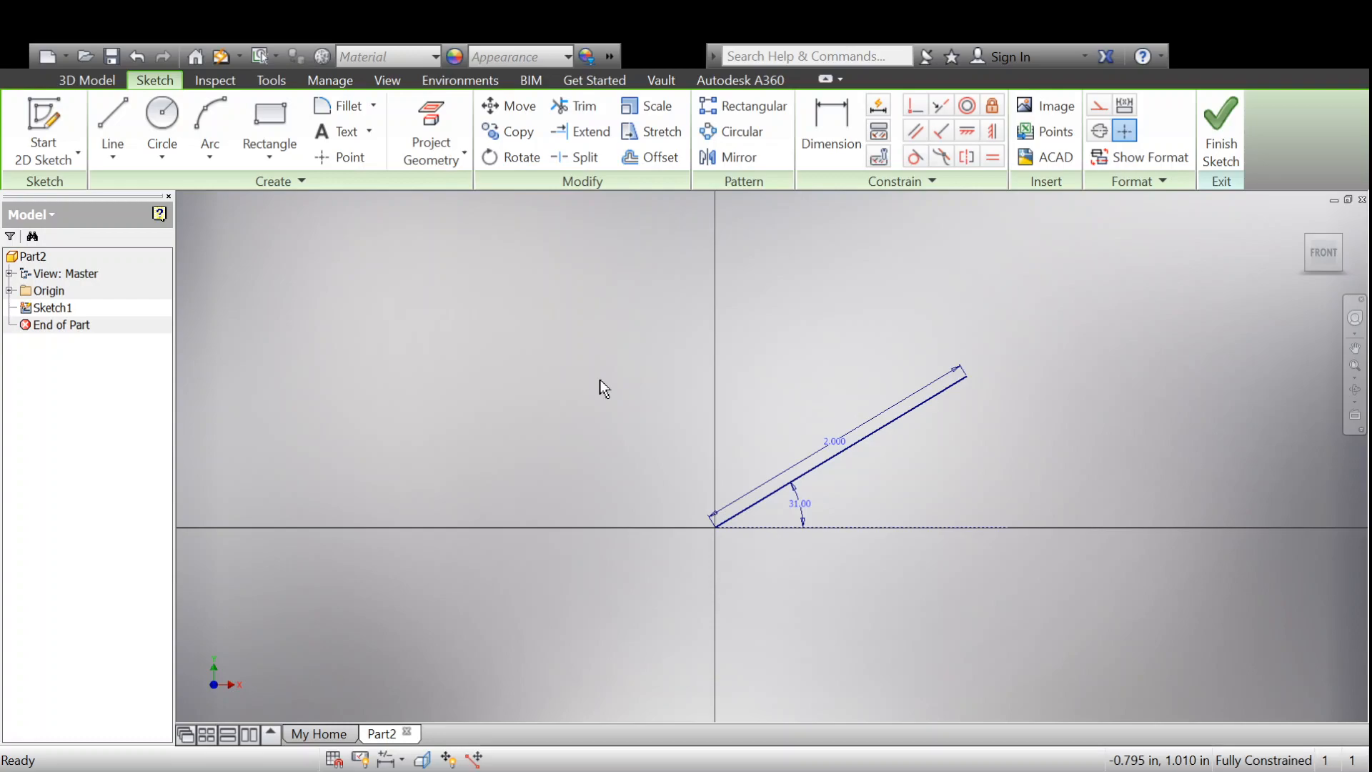
Step: Sketch two connected lines from the angled line's upper end, running downward and back to just short of the origin
click(162, 120)
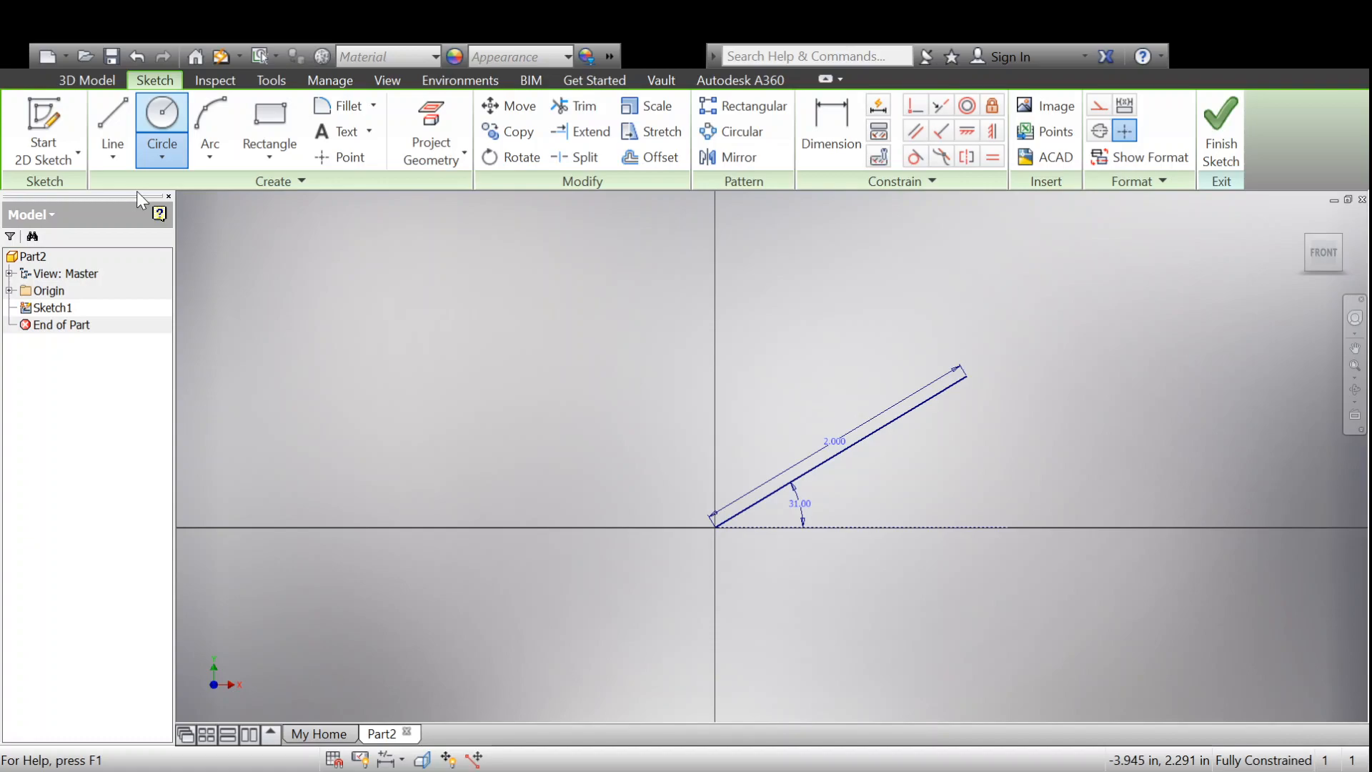
key(c)
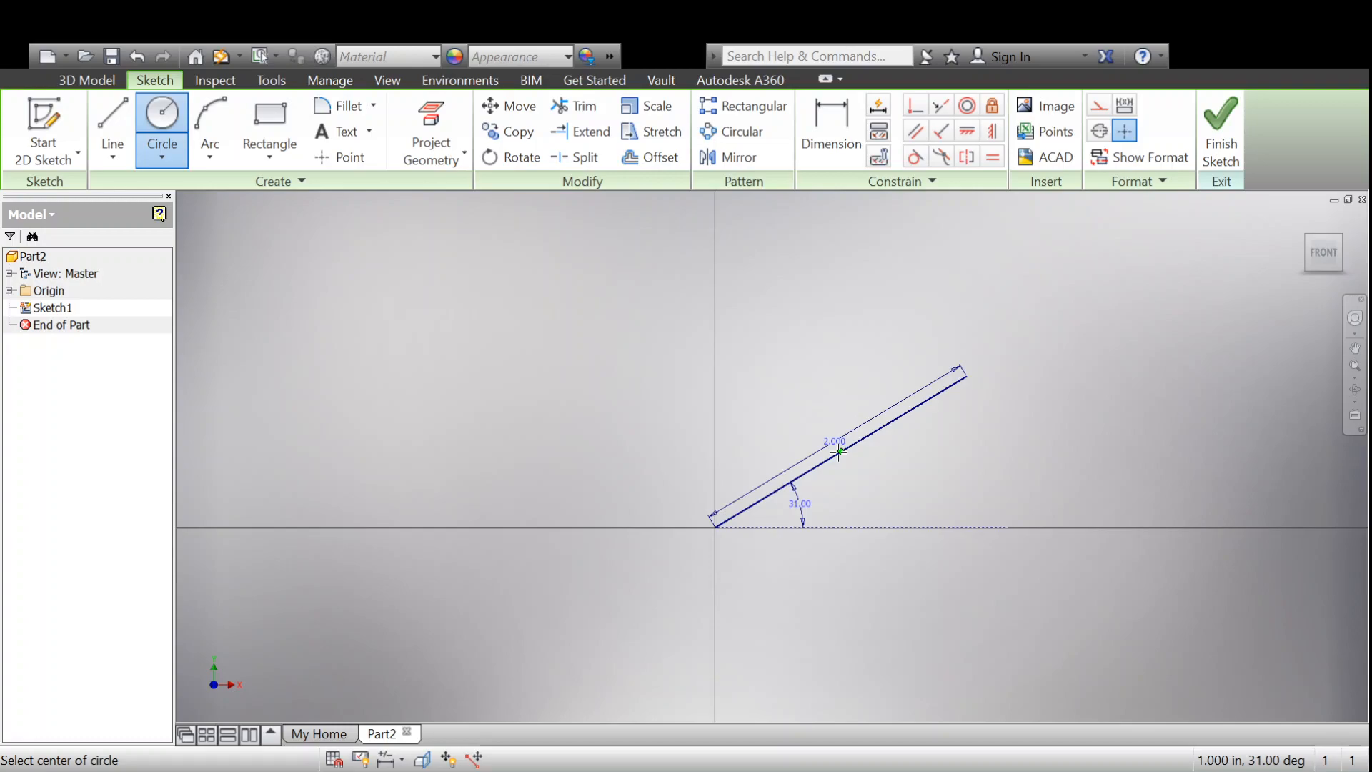
key(l)
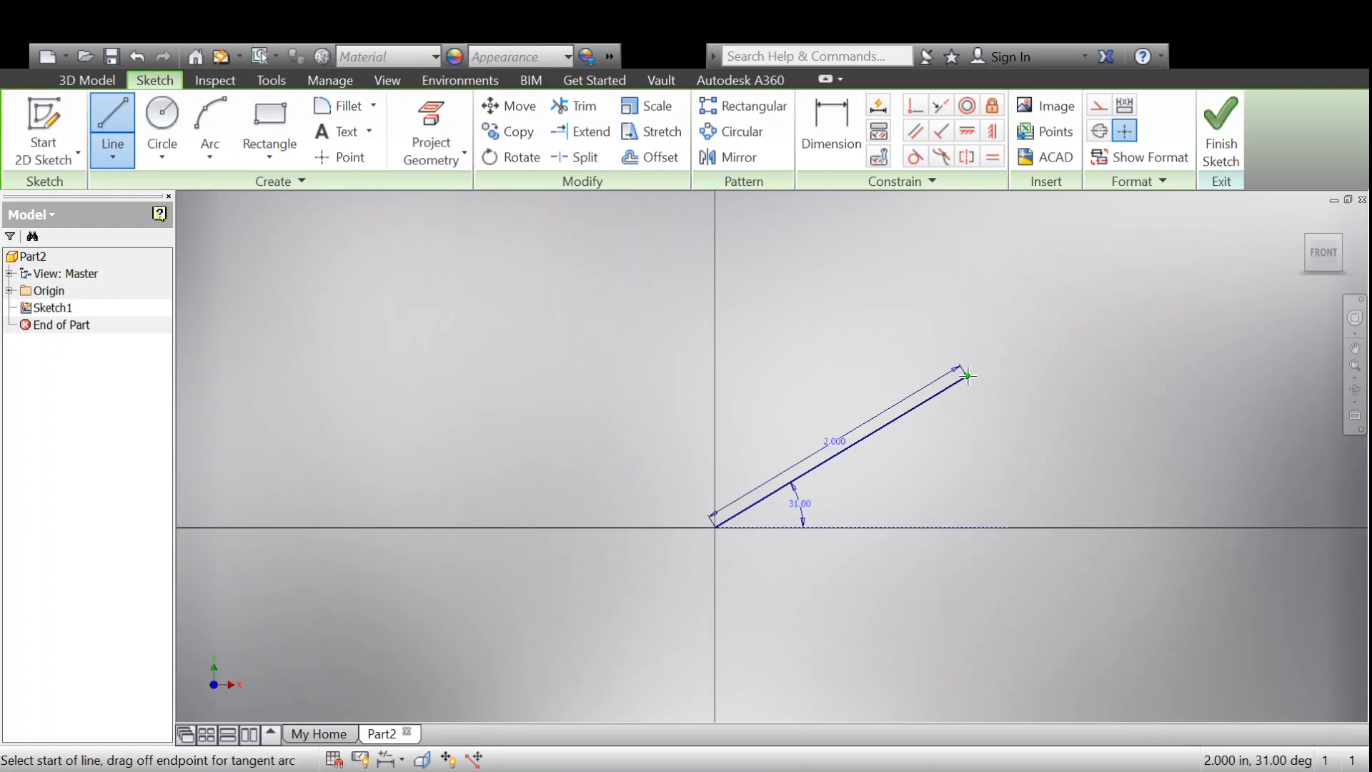
click(967, 375)
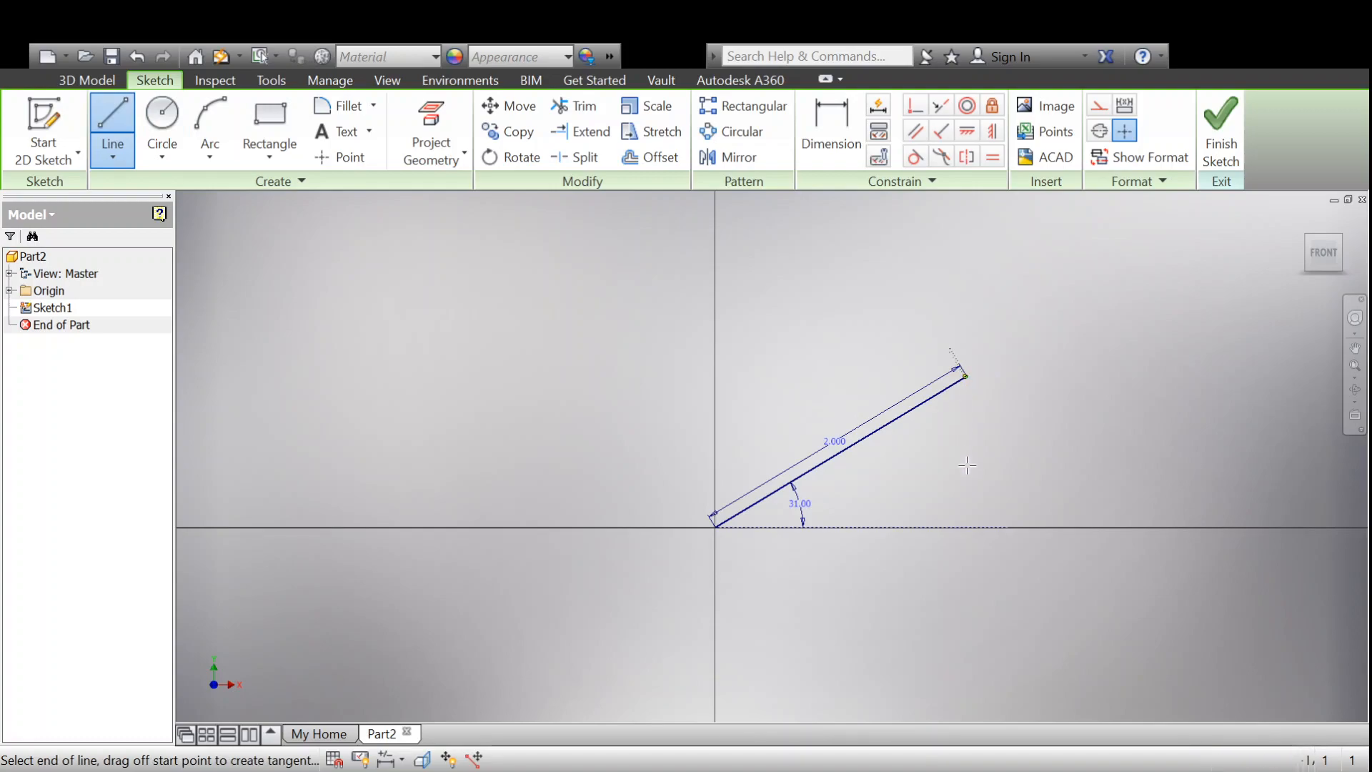
click(952, 651)
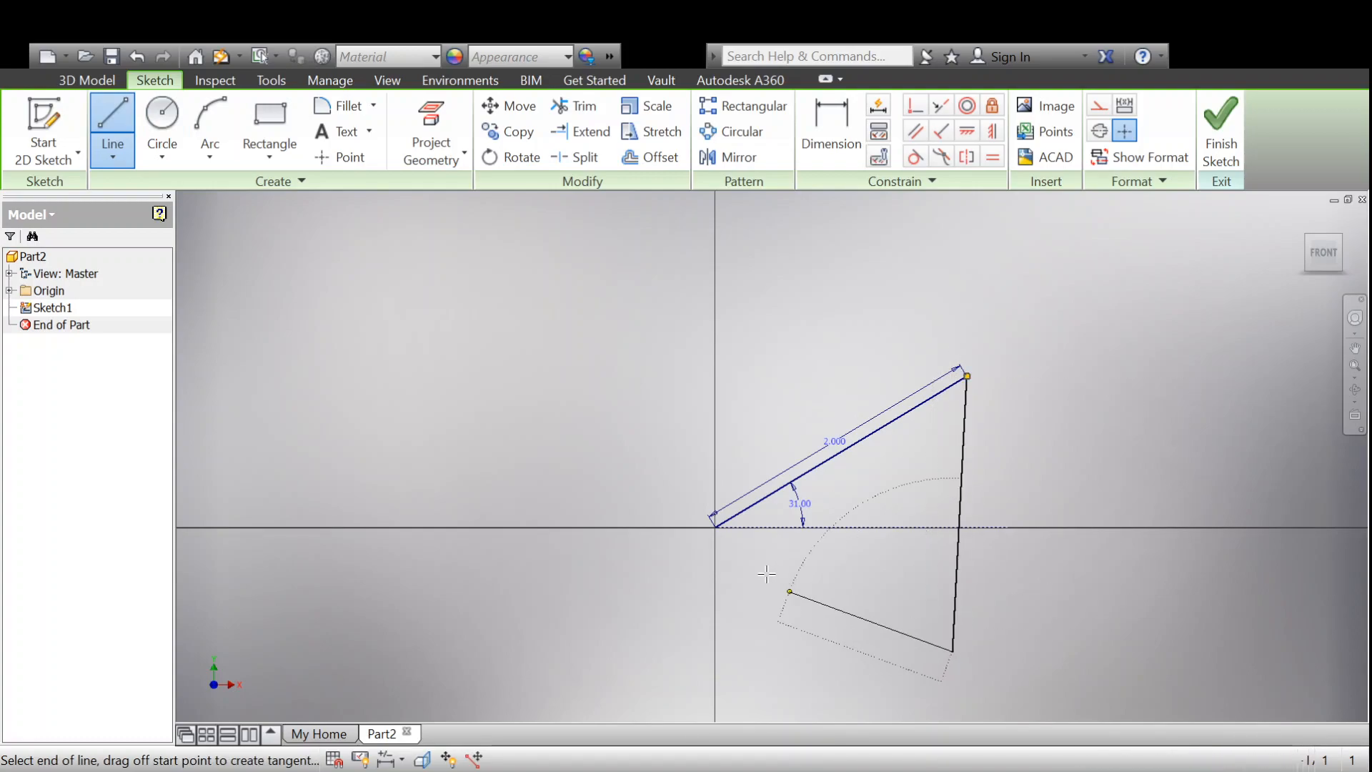
click(722, 538)
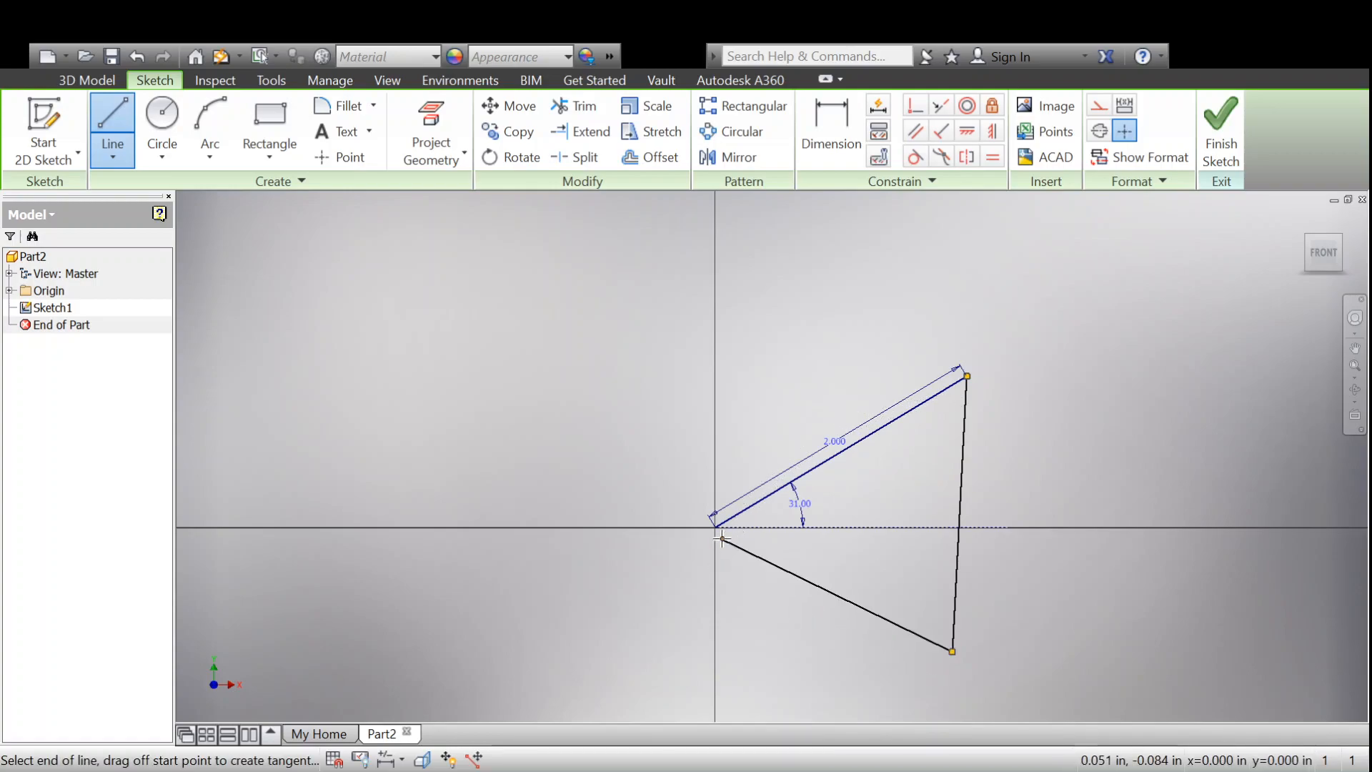
scroll(722, 538, down, 6)
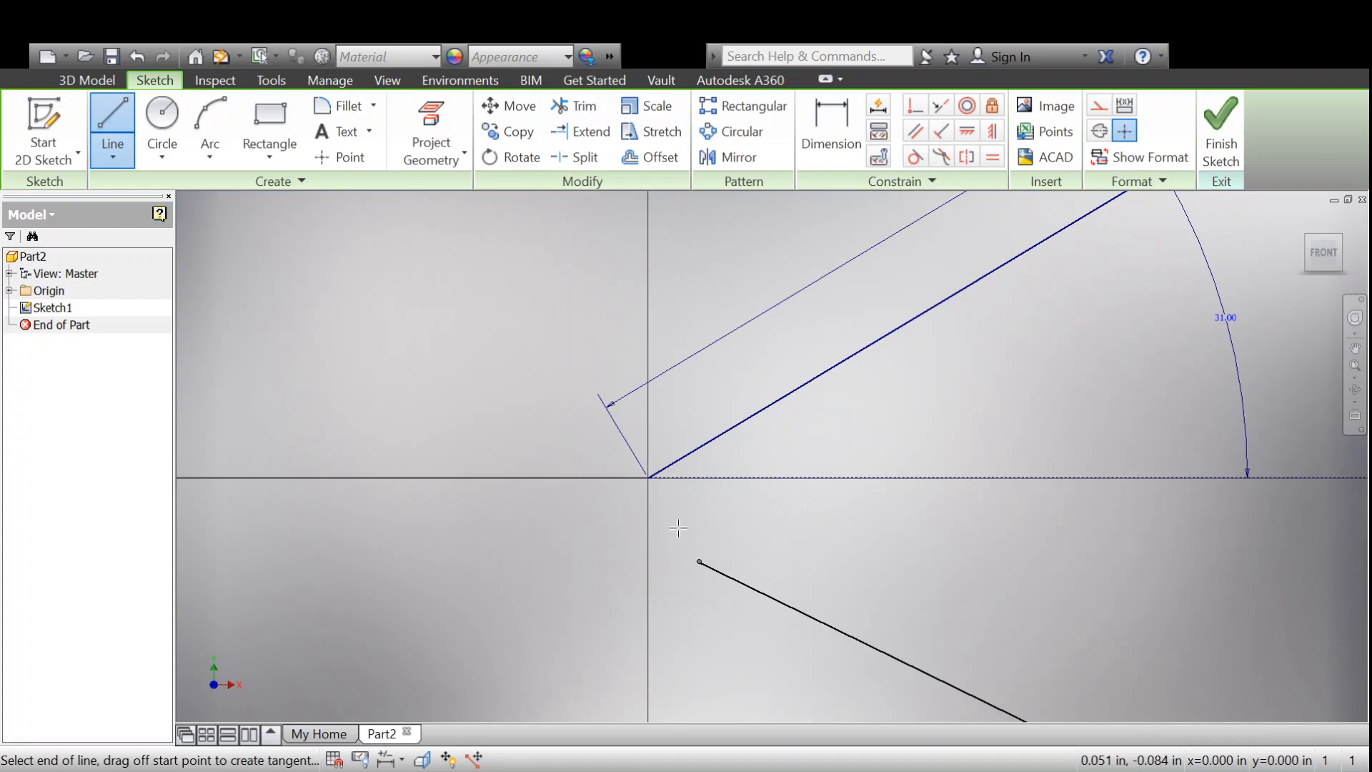
scroll(677, 528, down, 2)
scroll(677, 528, down, 3)
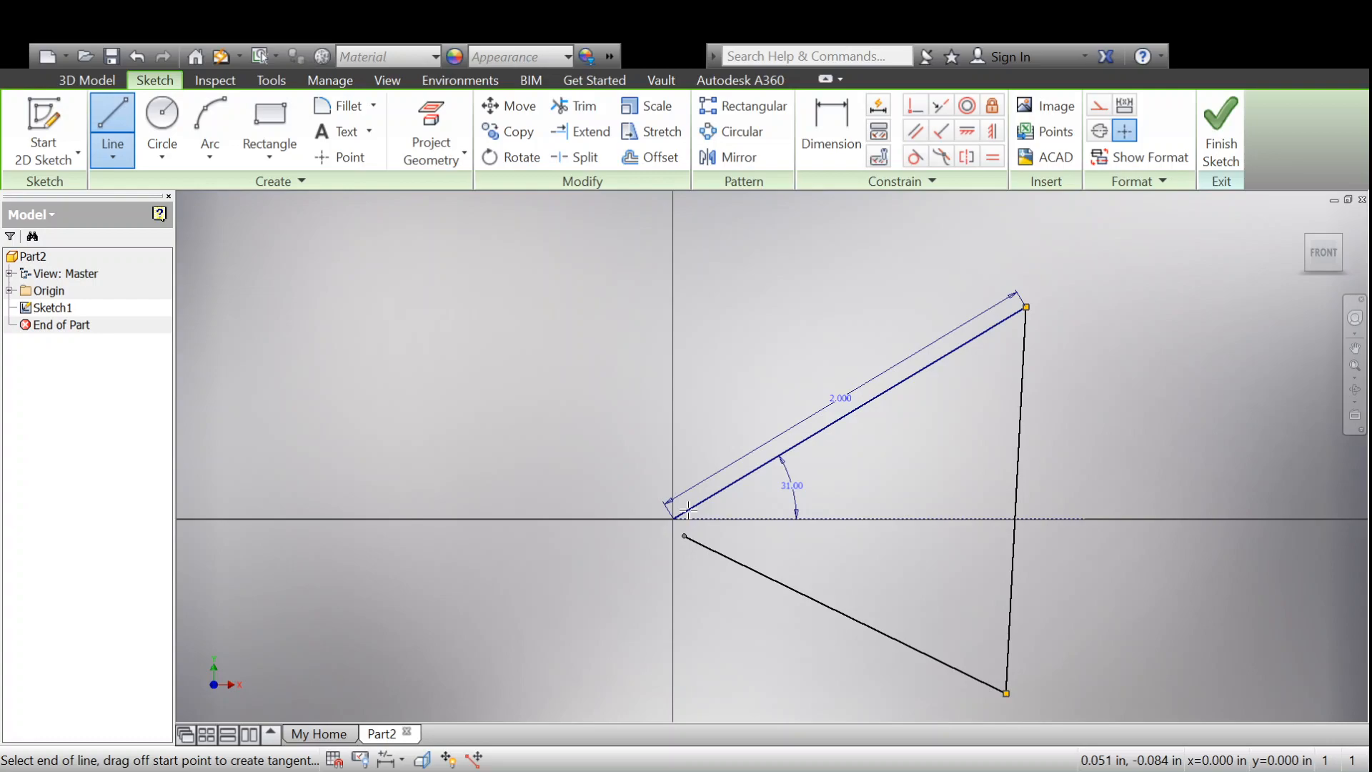
Step: Try to continue the line chain from its open end near the origin, and undo the two added lines
click(128, 140)
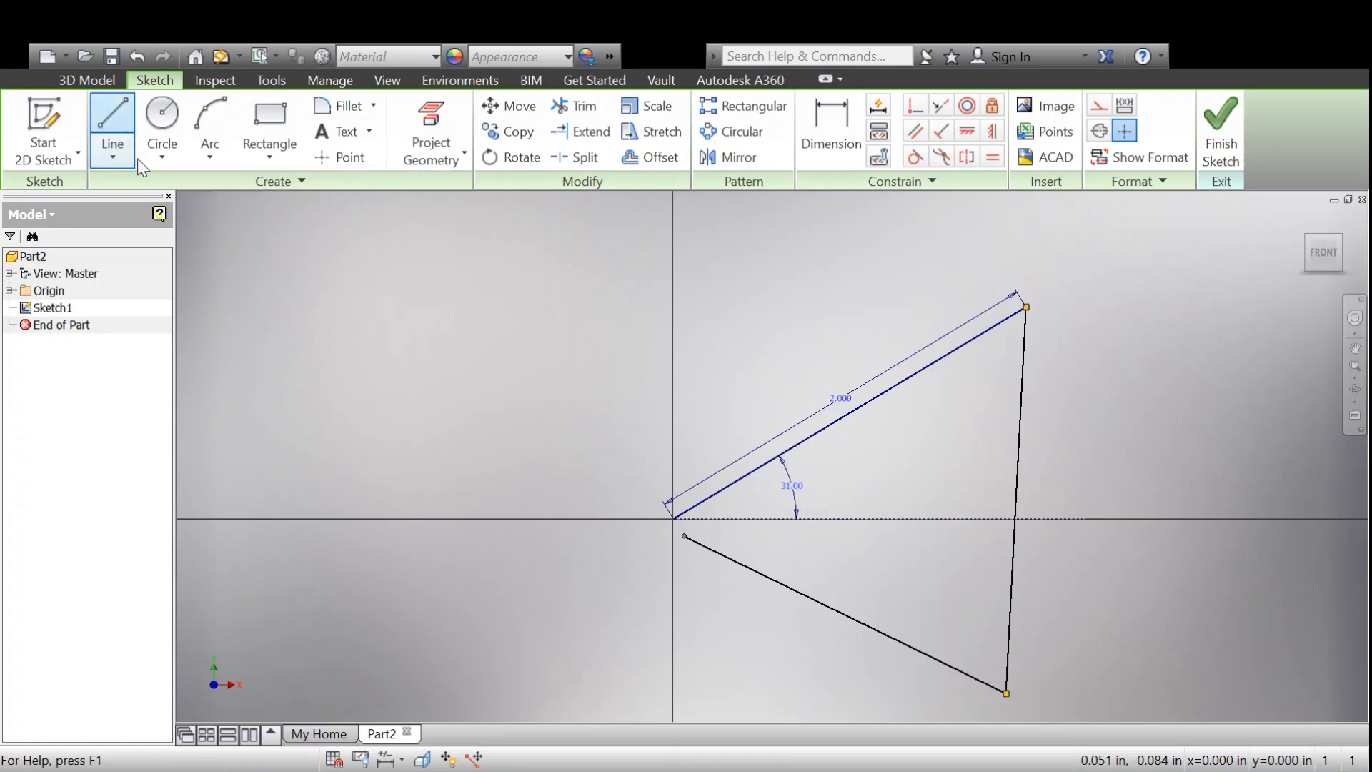
click(112, 129)
click(684, 535)
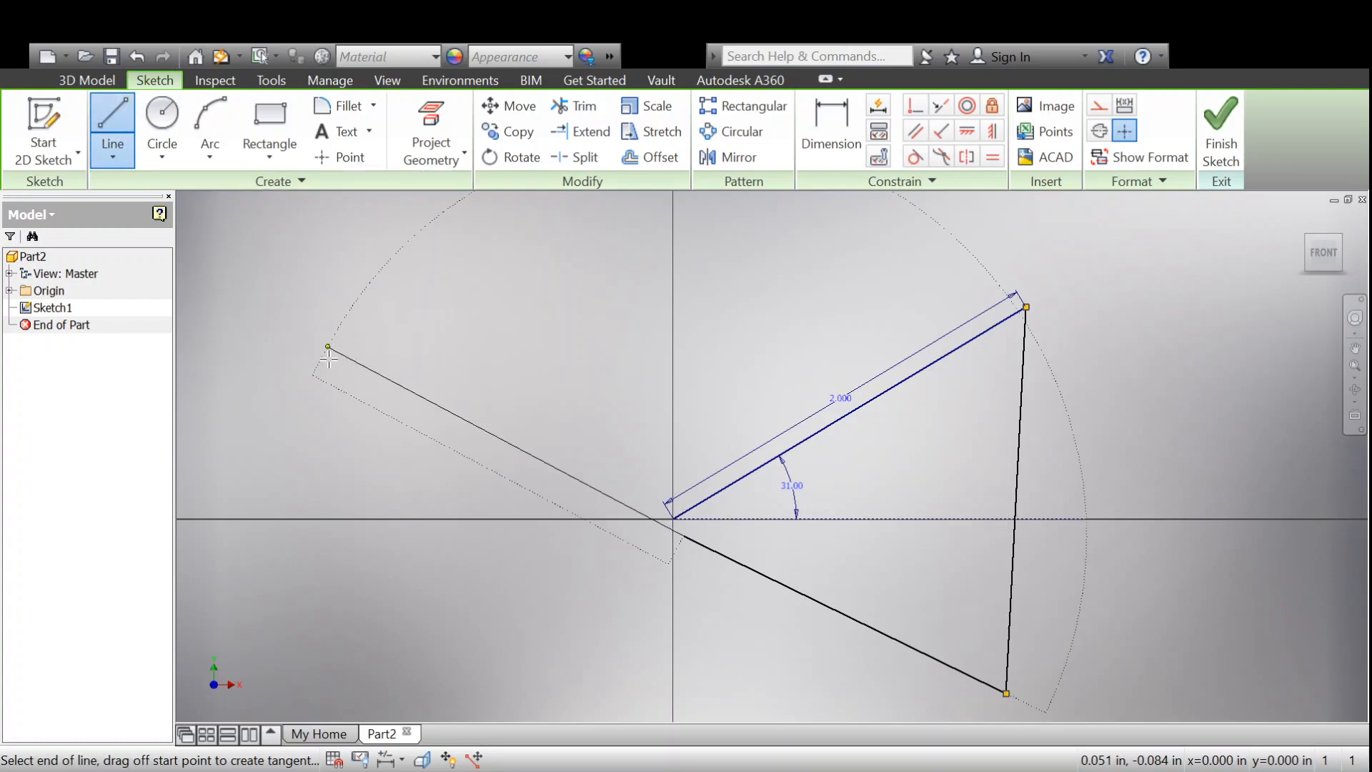
key(Escape)
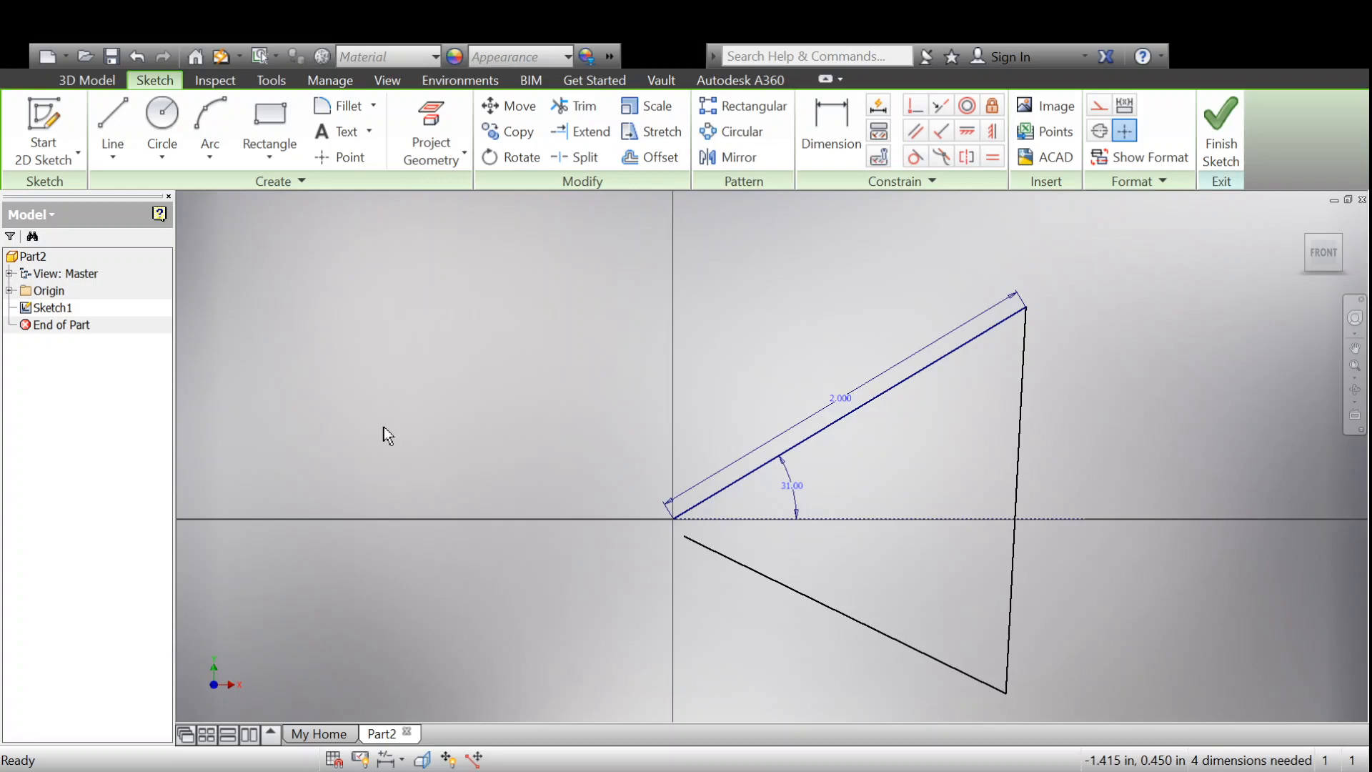
key(ctrl+z)
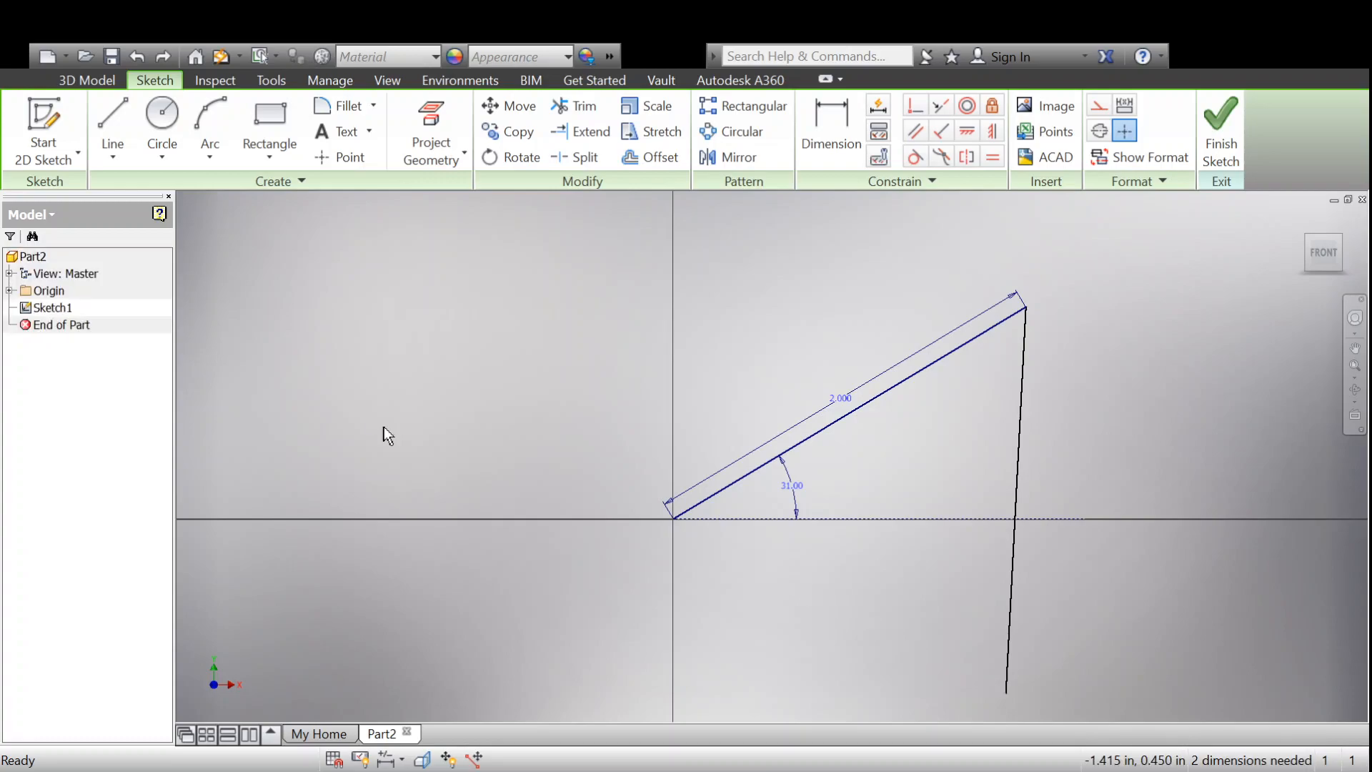
key(ctrl+z)
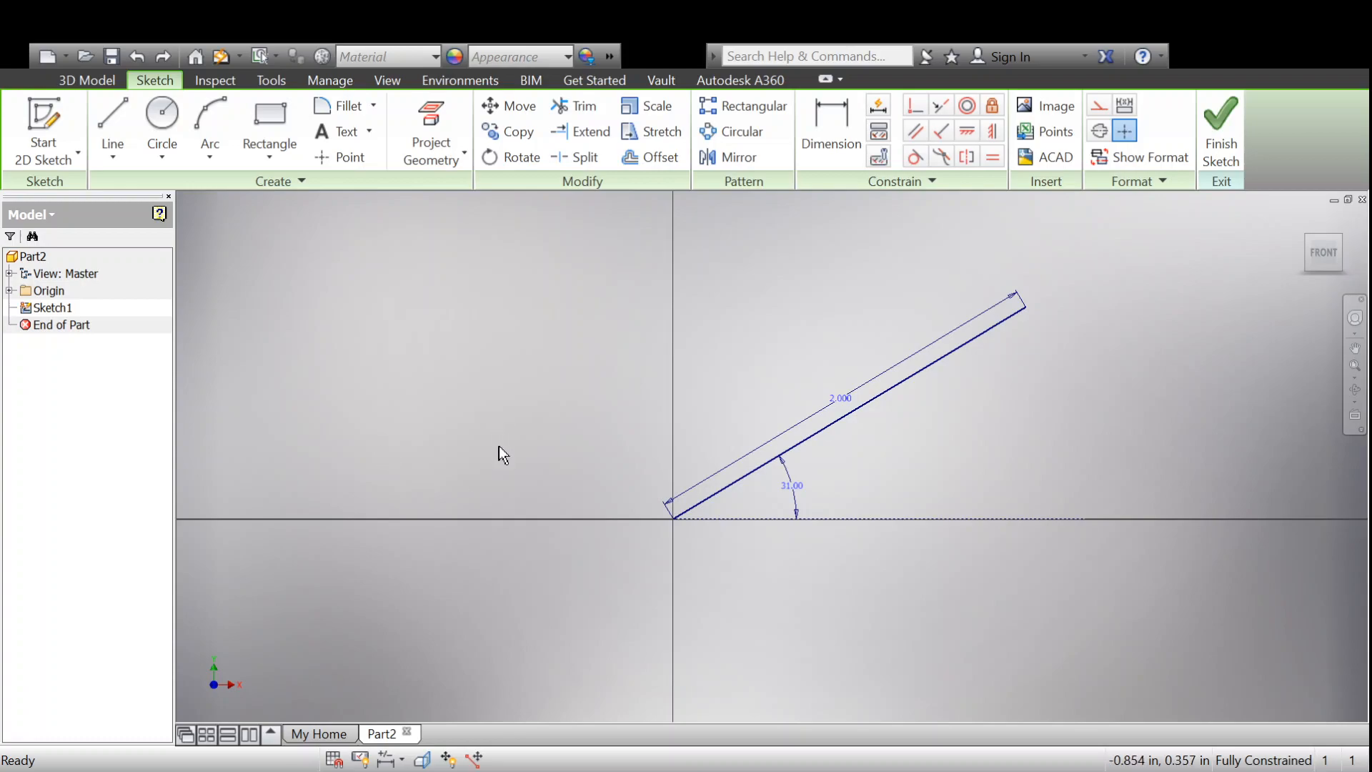
Step: Draw a 1.5 in diameter circle centred on the upper end of the angled line
click(166, 115)
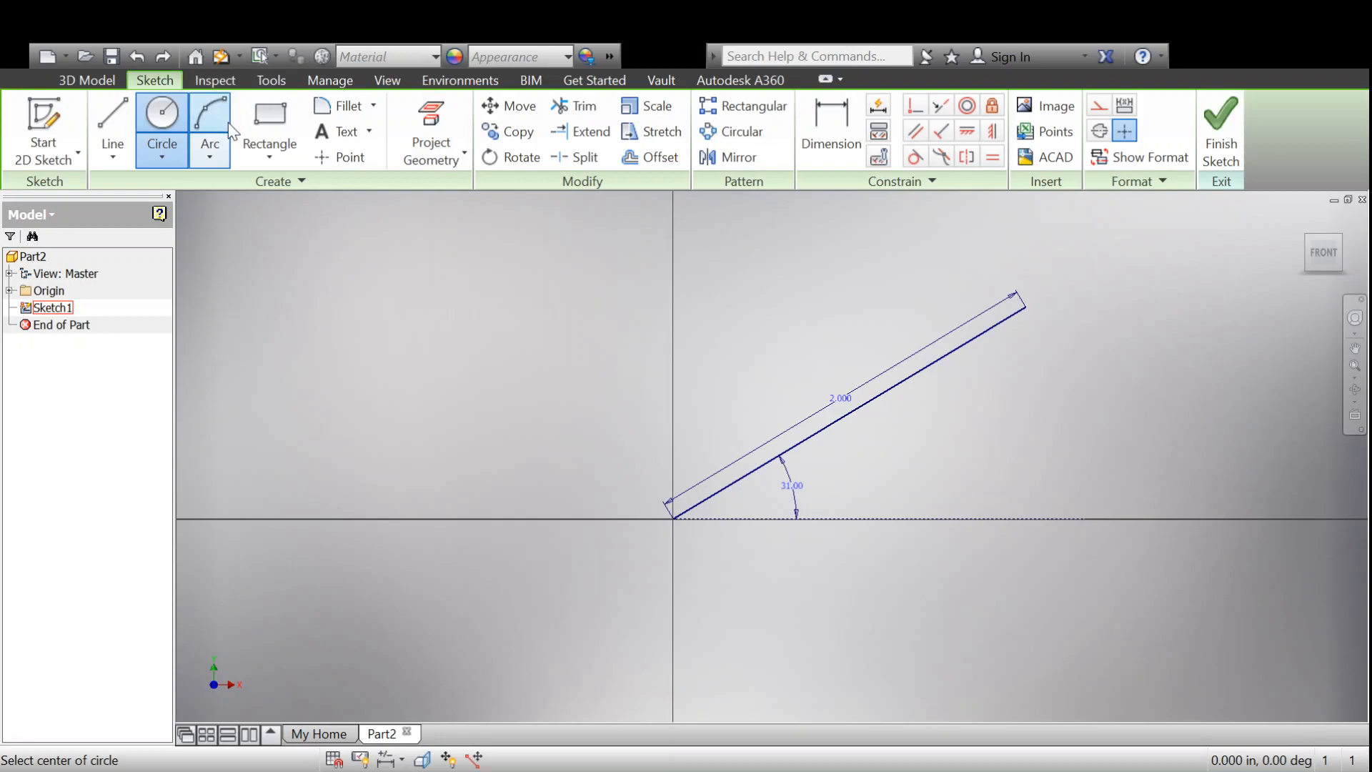
click(1022, 307)
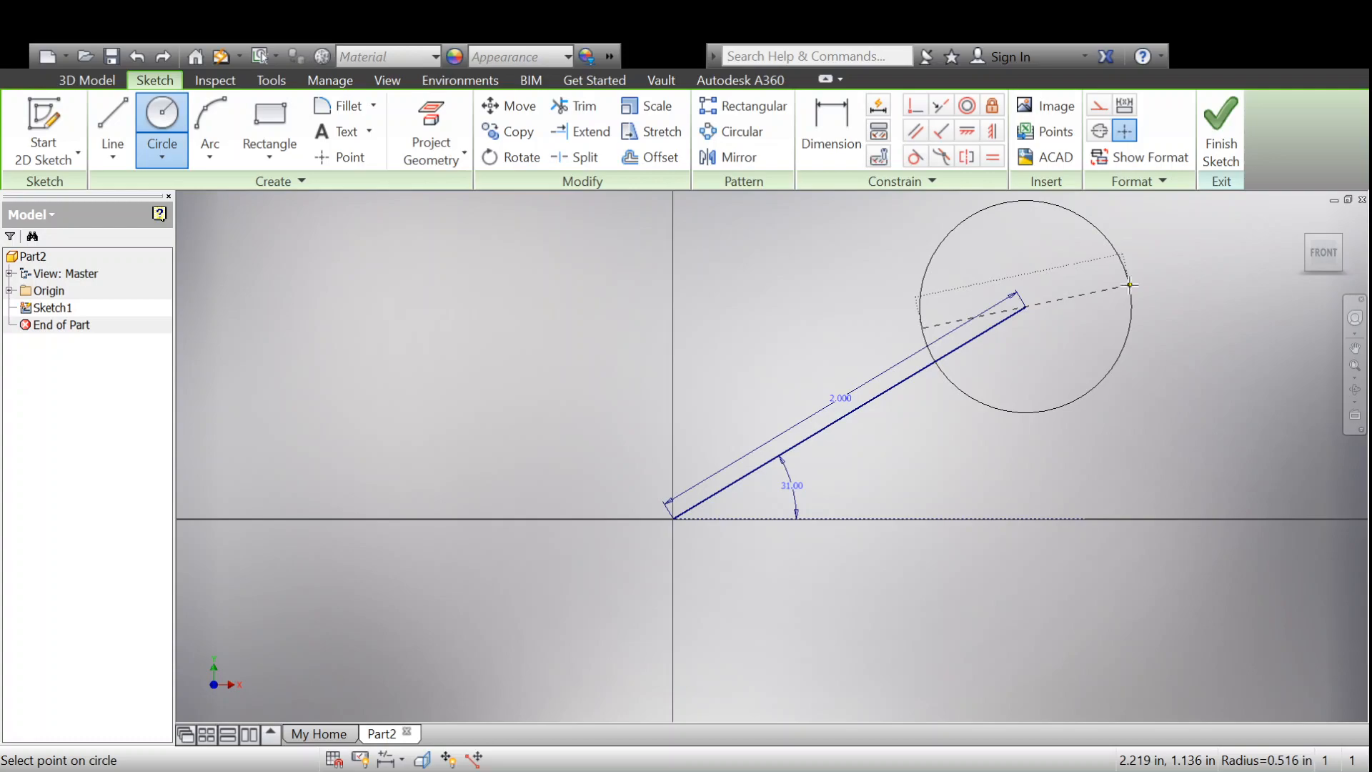
text(1.5)
key(Return)
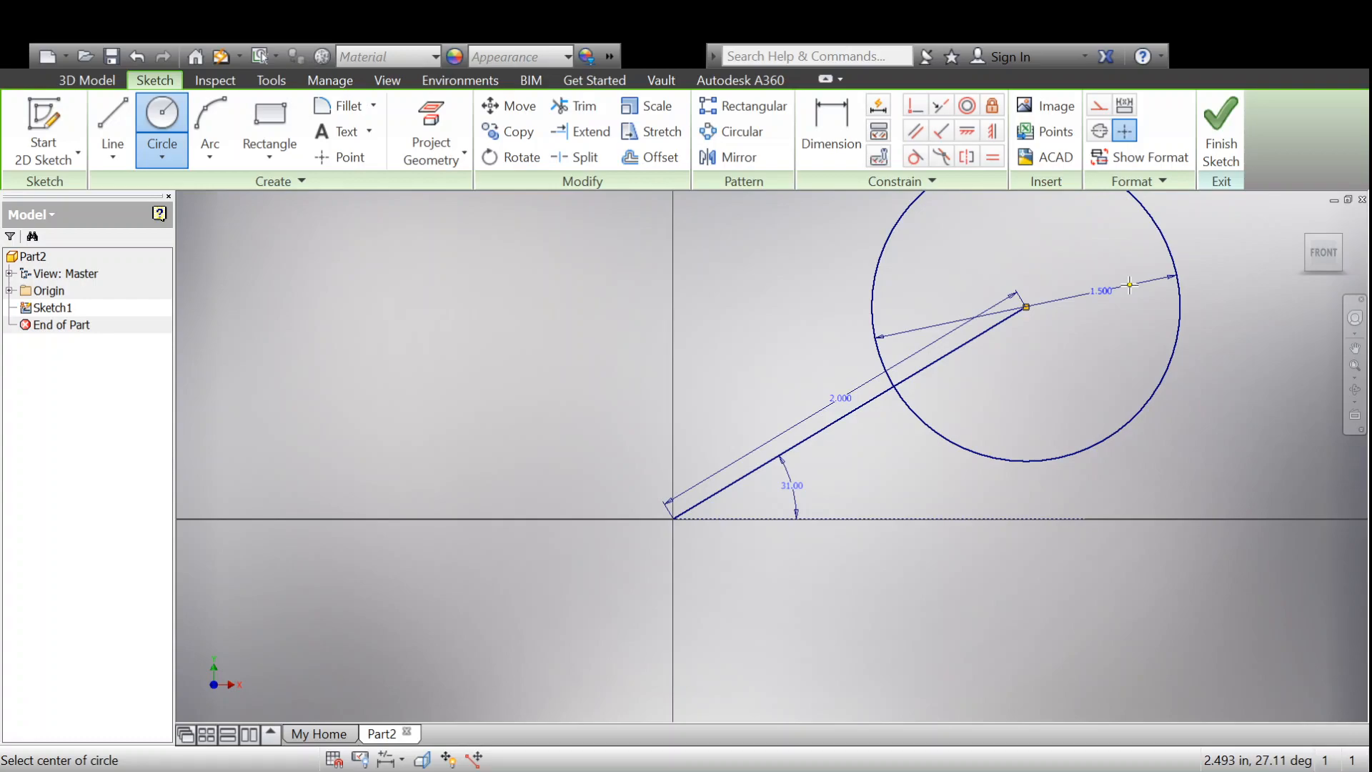
key(Escape)
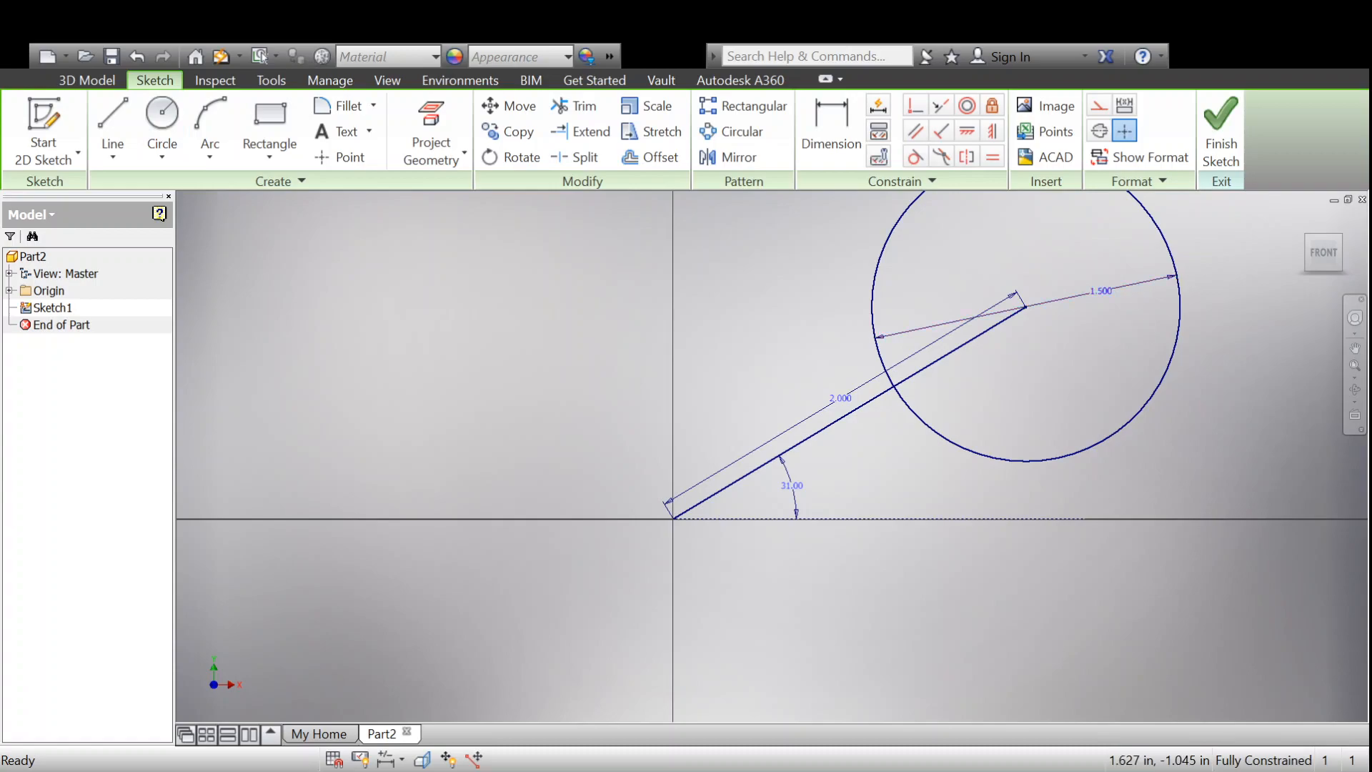
Step: Trim away the portion of the angled line that lies inside the circle
scroll(954, 578, up, 3)
middle_drag(954, 578, 801, 573)
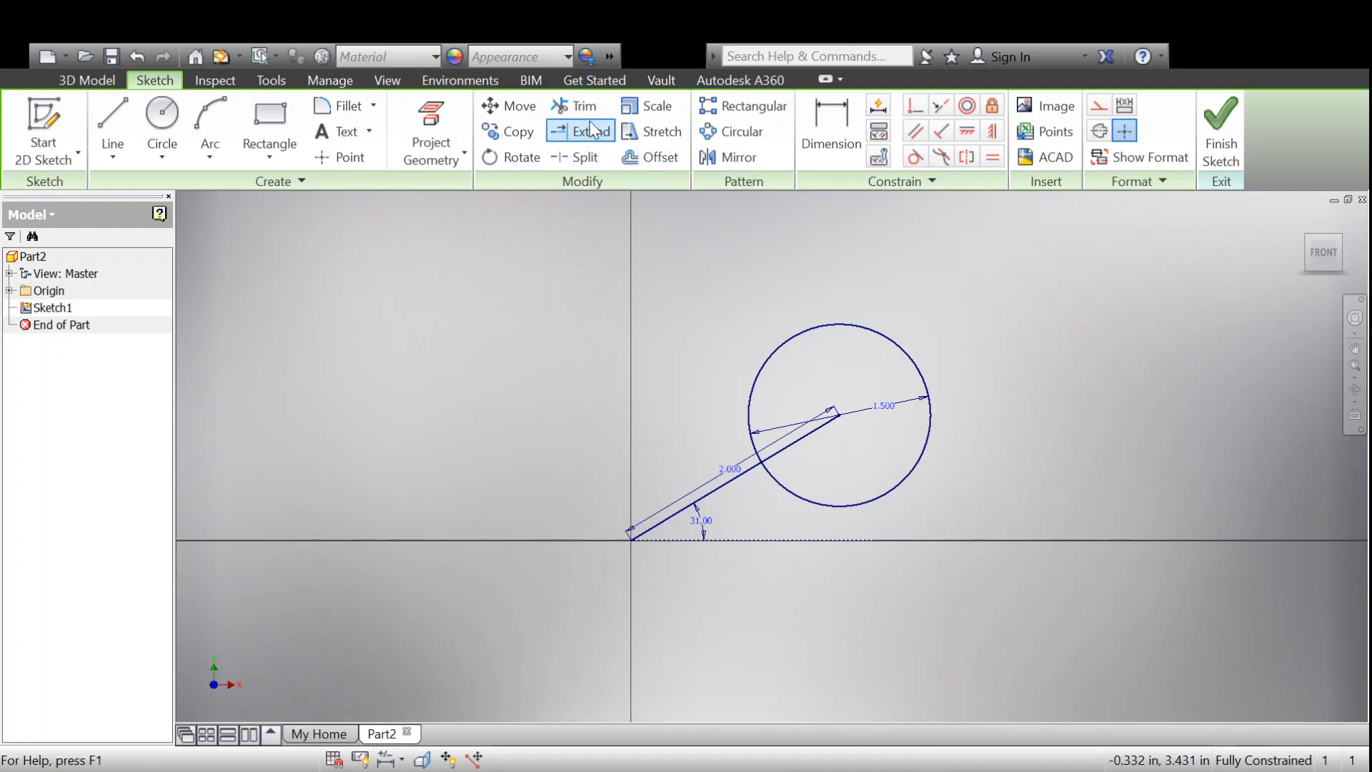
click(576, 107)
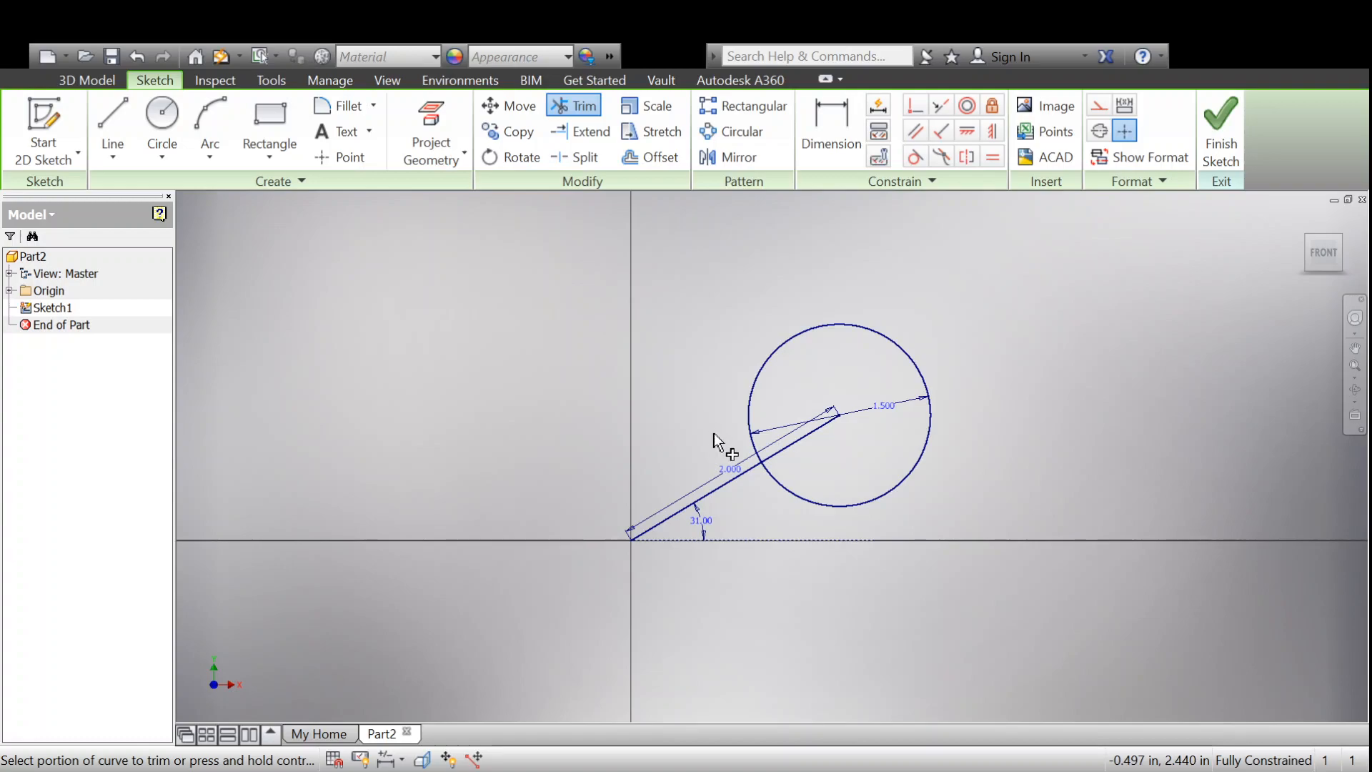
click(803, 441)
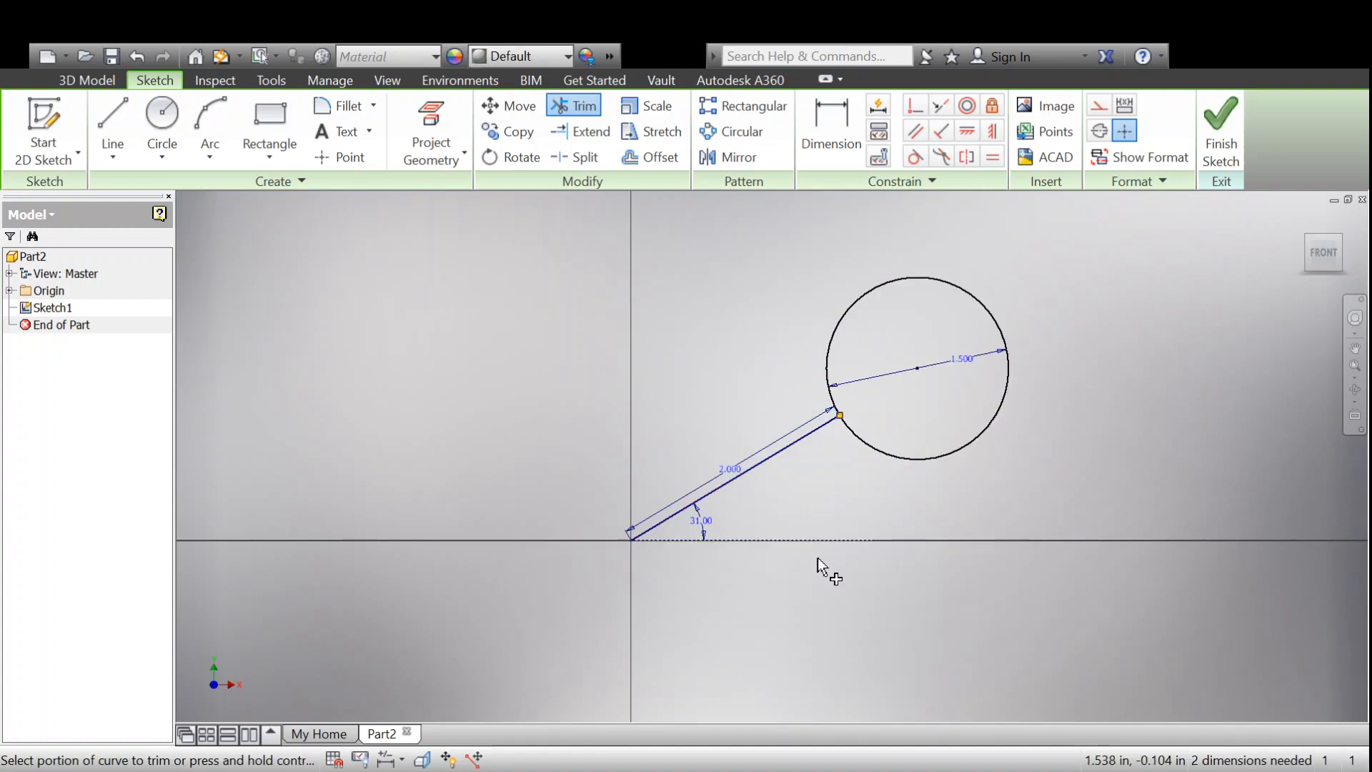
Step: Undo the trim, try trimming the line portion inside the circle again, and undo that trim too
key(ctrl+z)
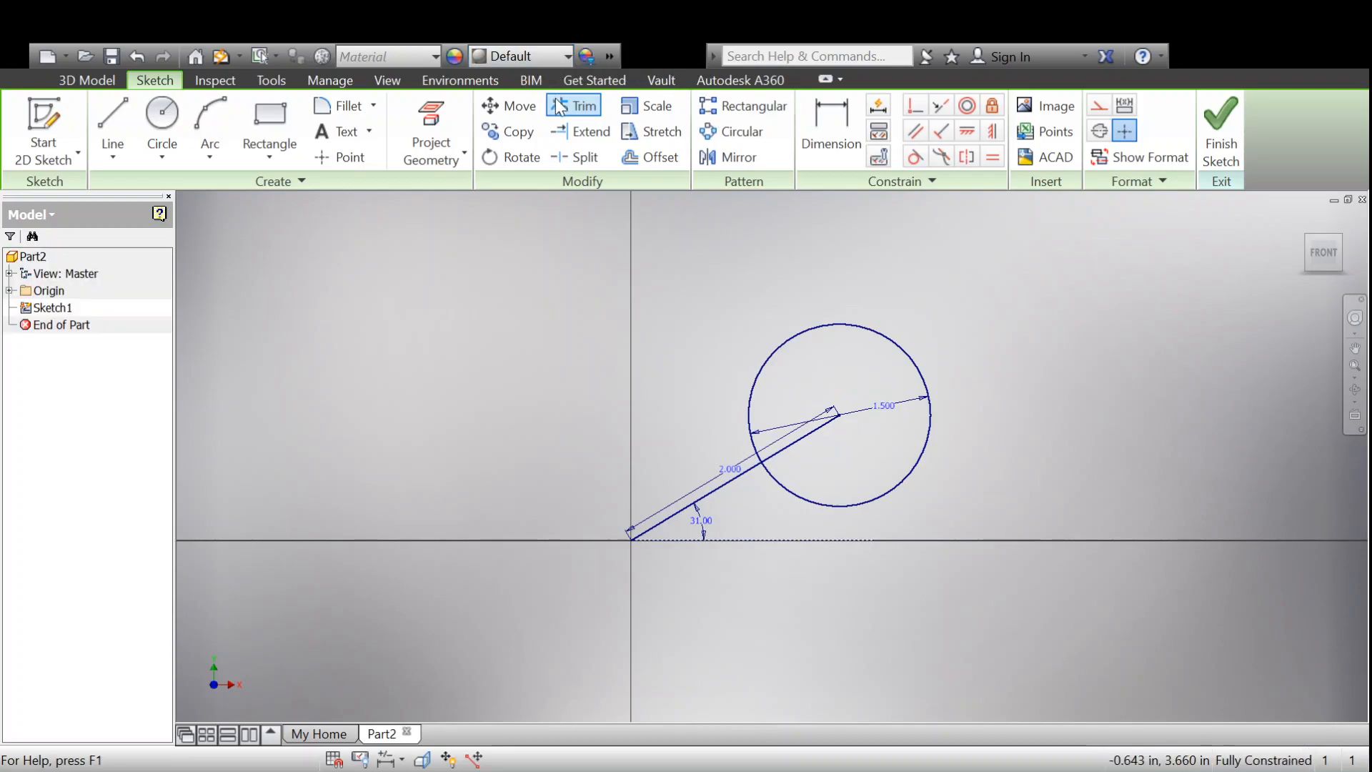
click(797, 440)
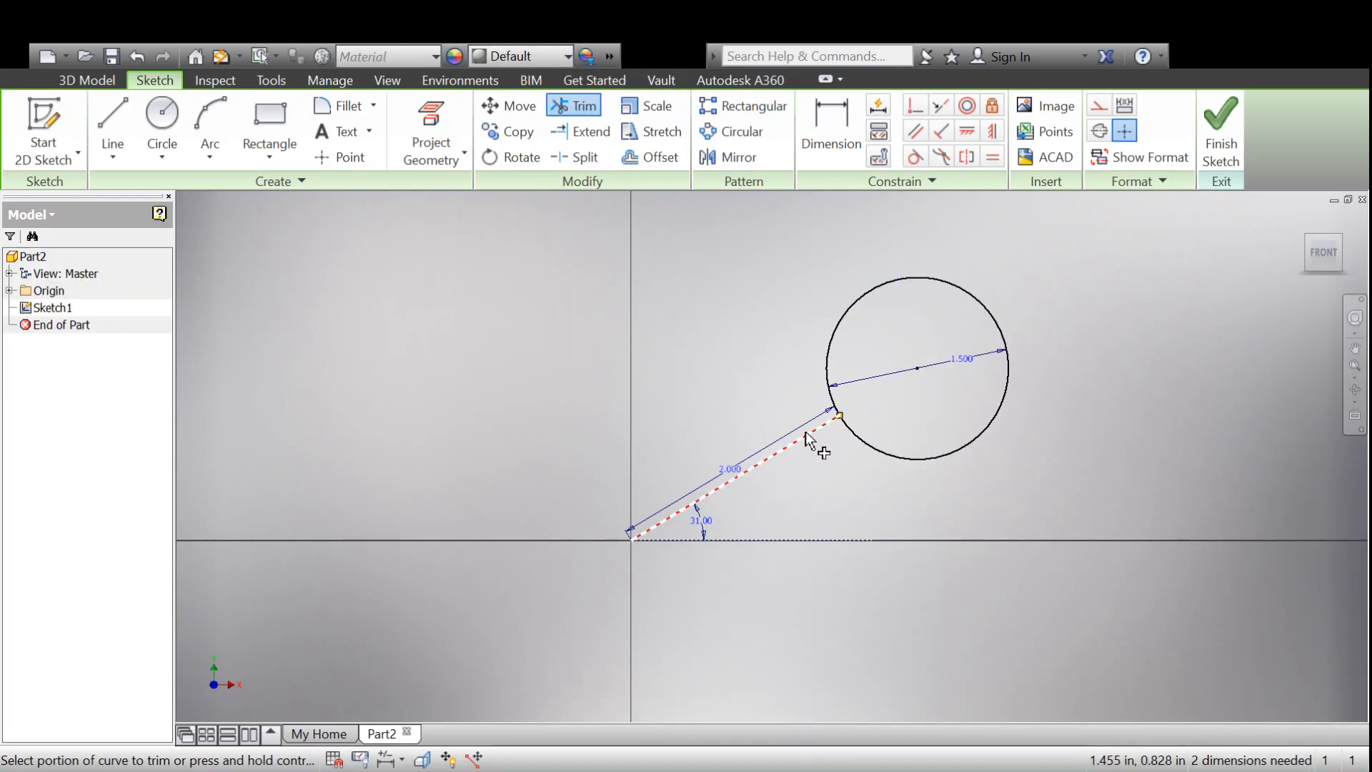
click(805, 431)
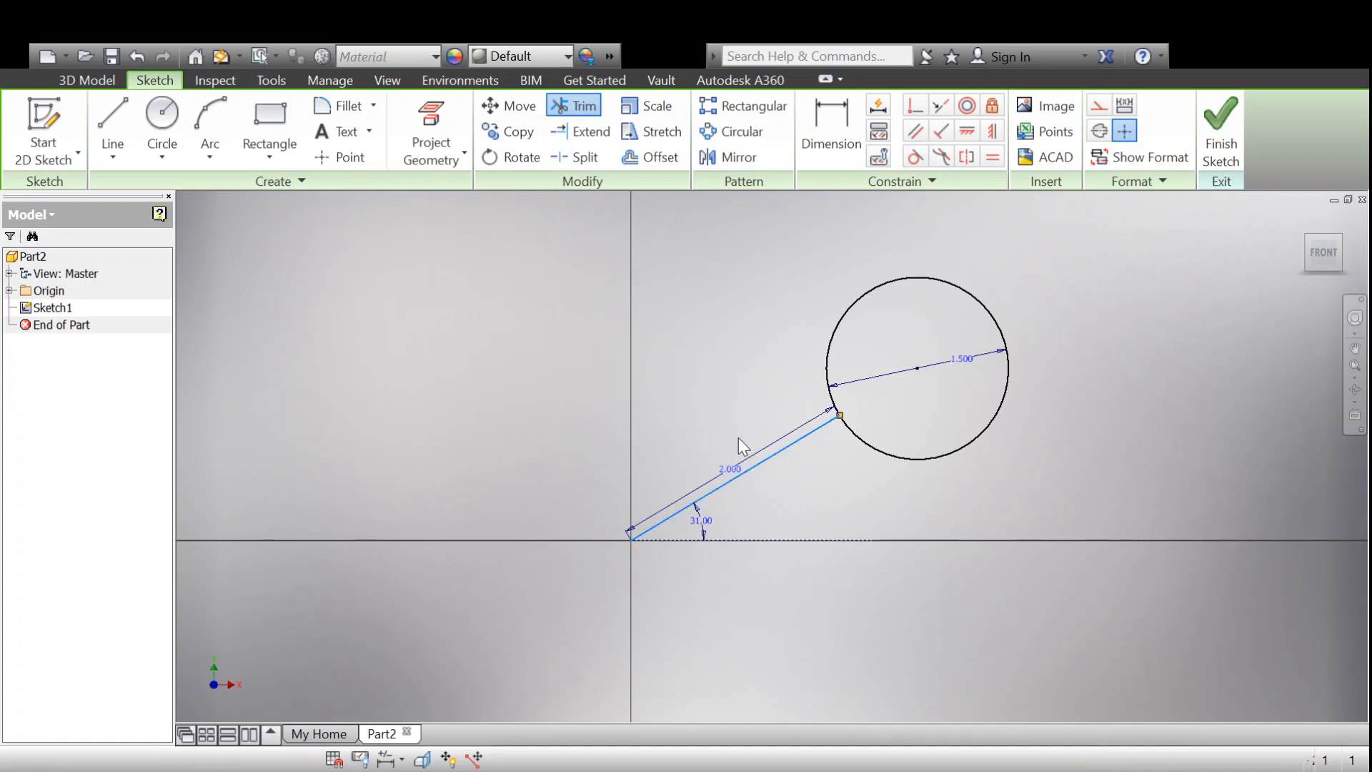
key(ctrl+z)
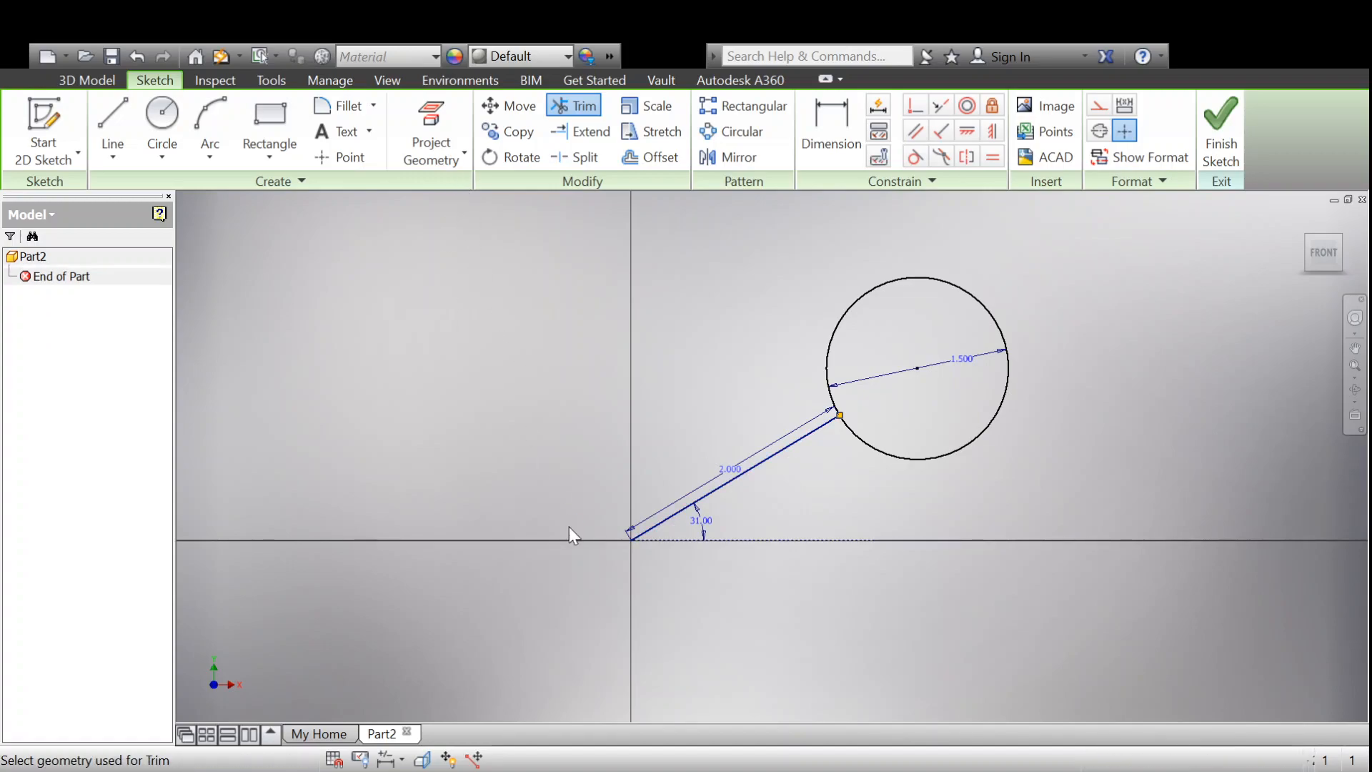
key(Escape)
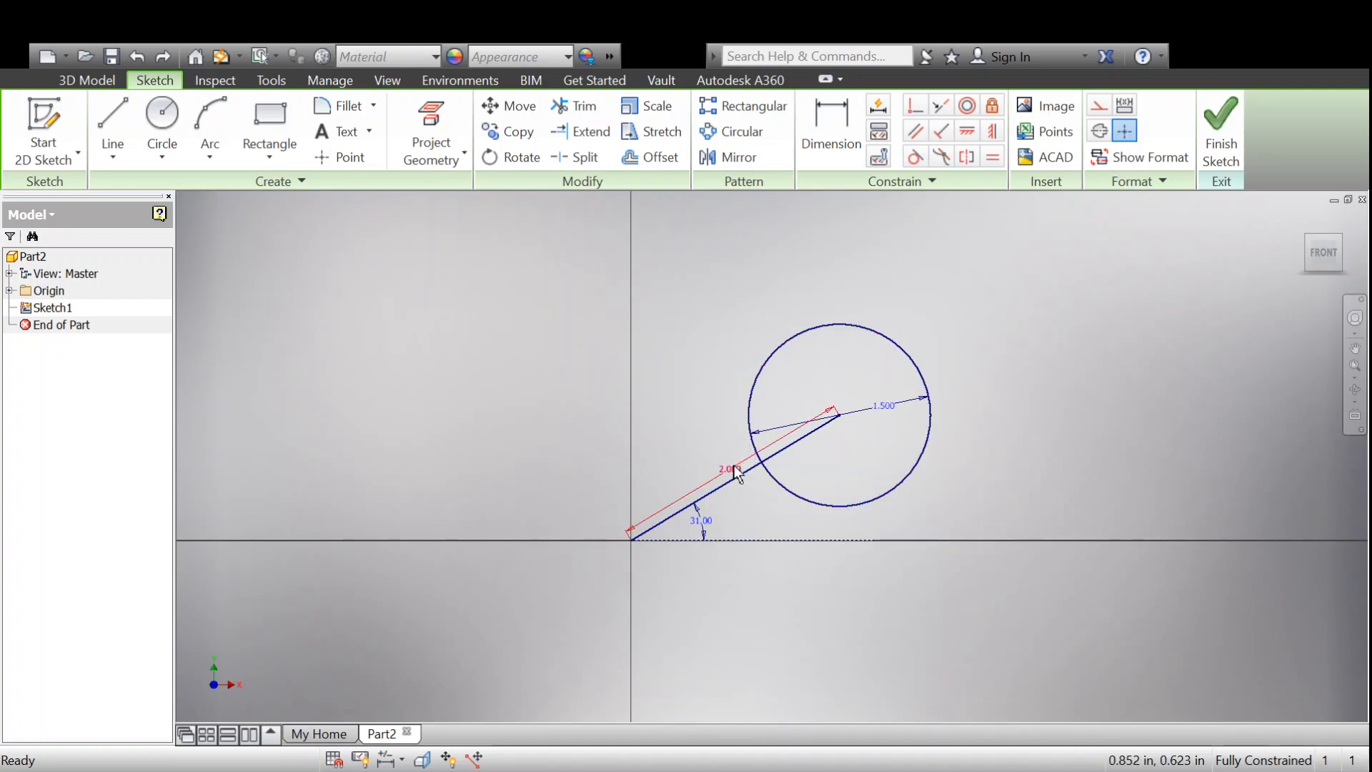
Step: Delete the angled line's length dimension and set the circle's diameter to 1.7 in
drag(725, 460, 705, 402)
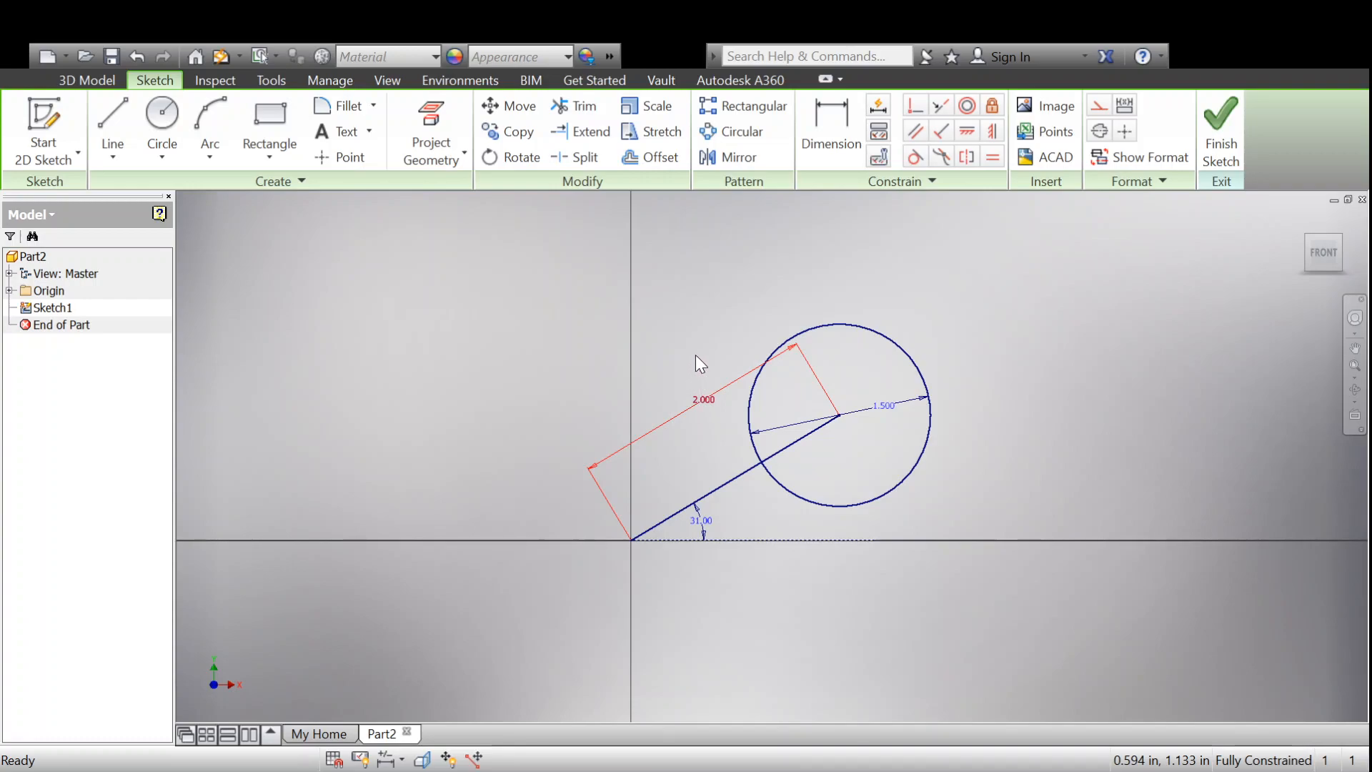
key(Delete)
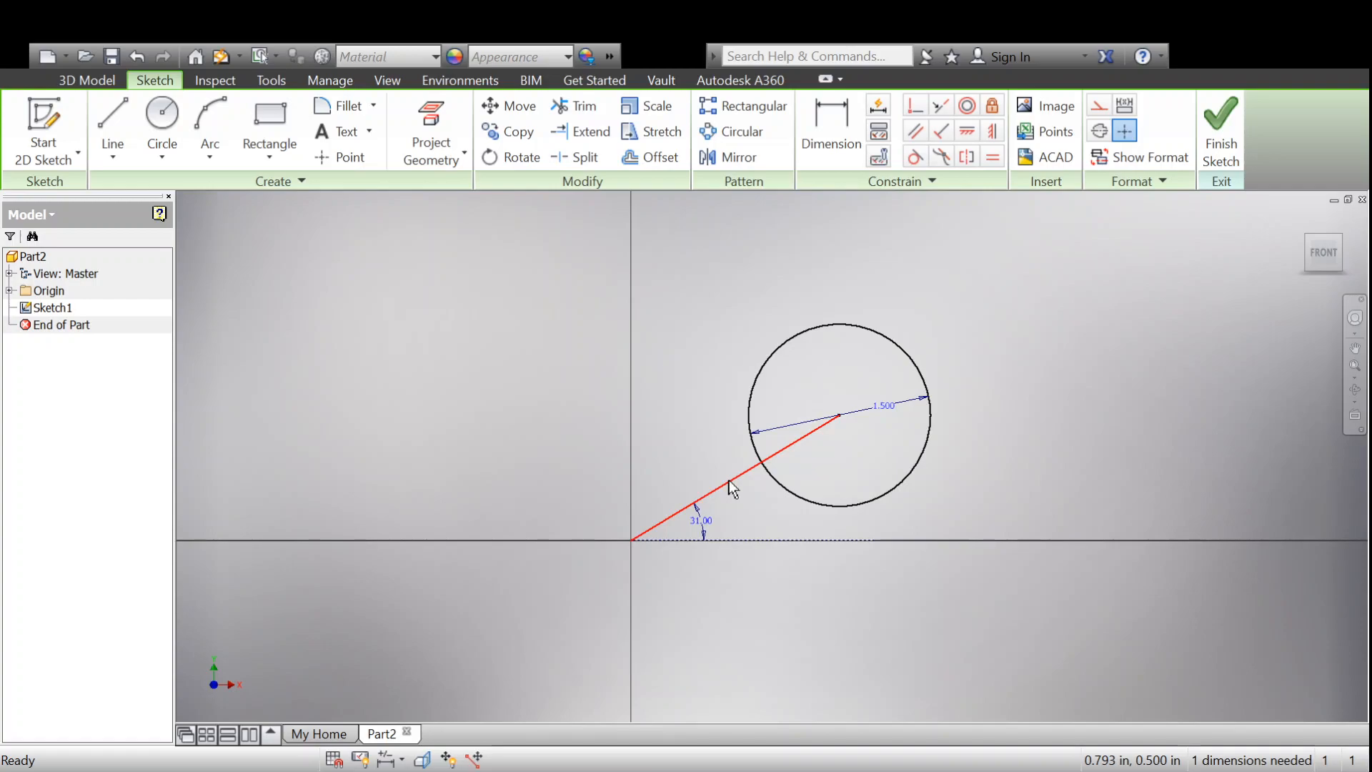
click(890, 413)
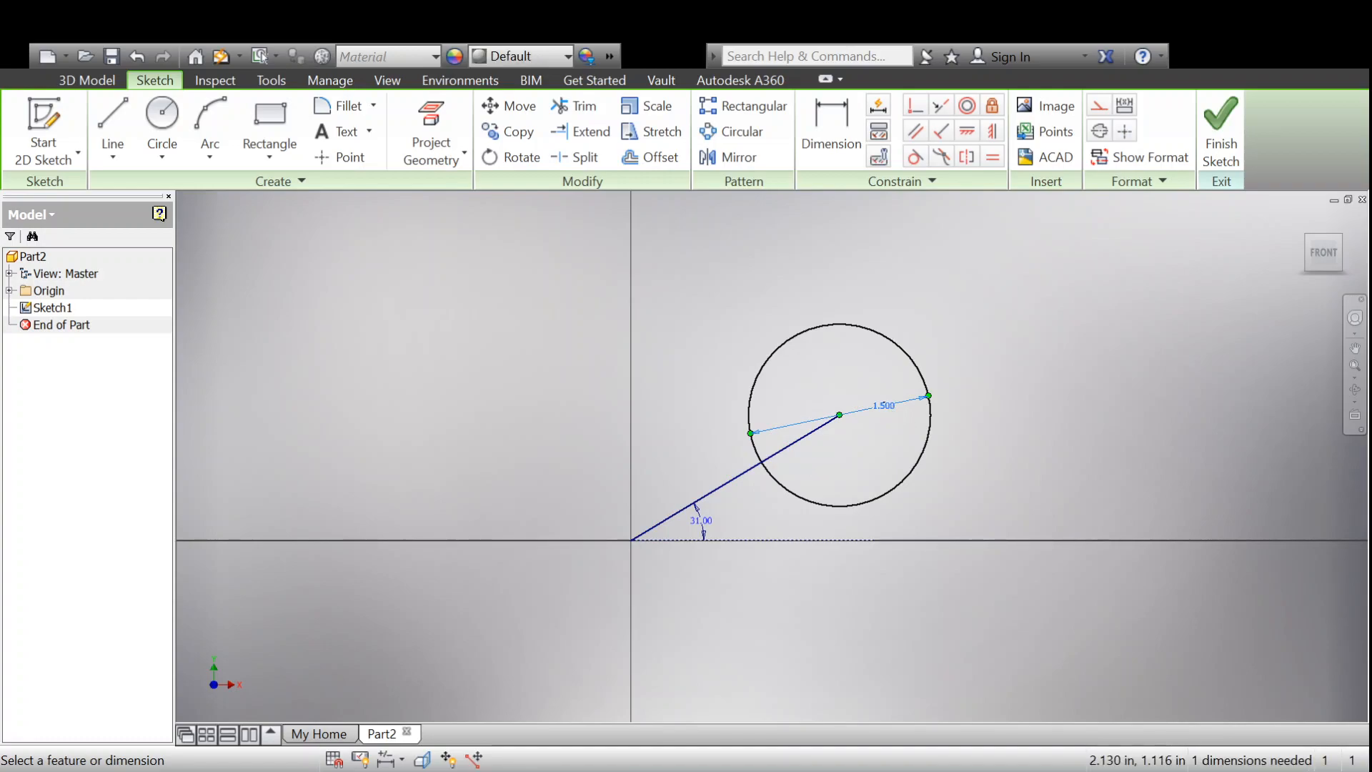
text(1.7)
key(Return)
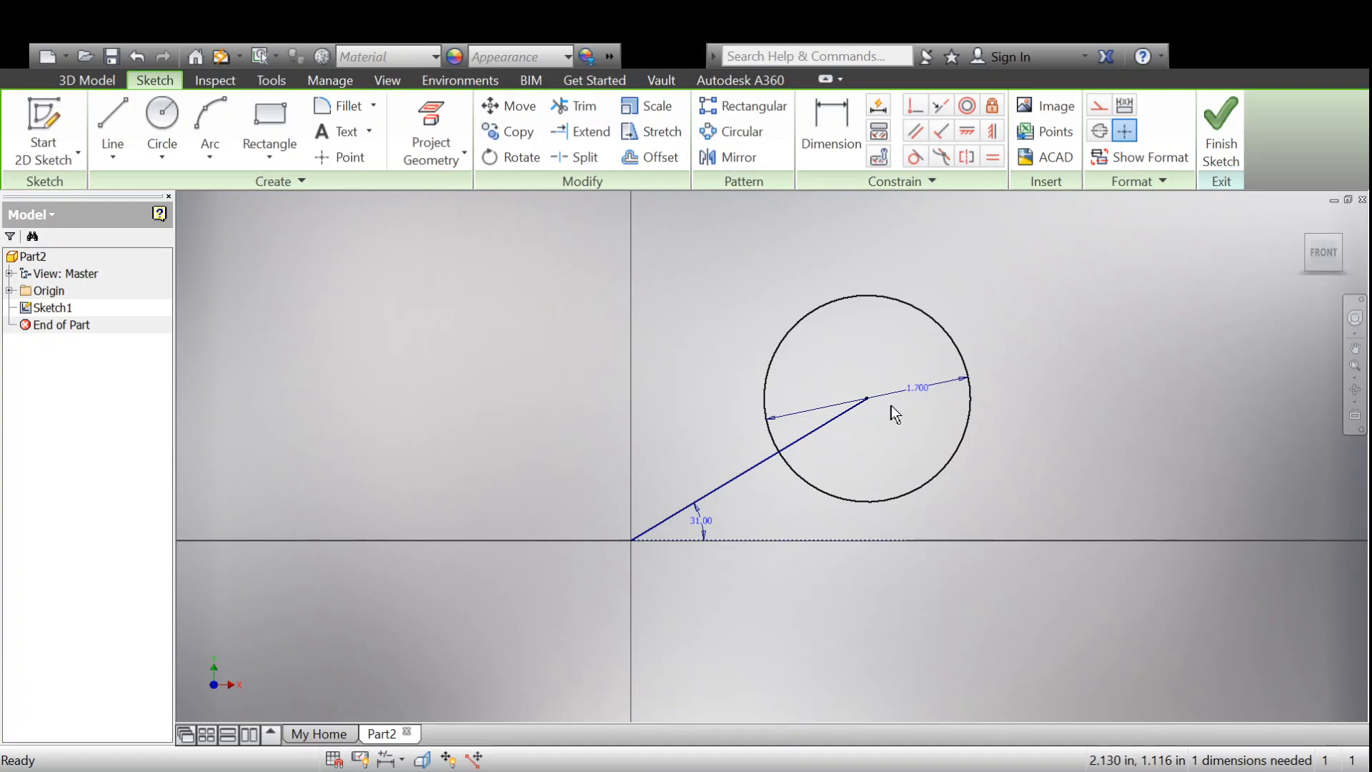
click(576, 105)
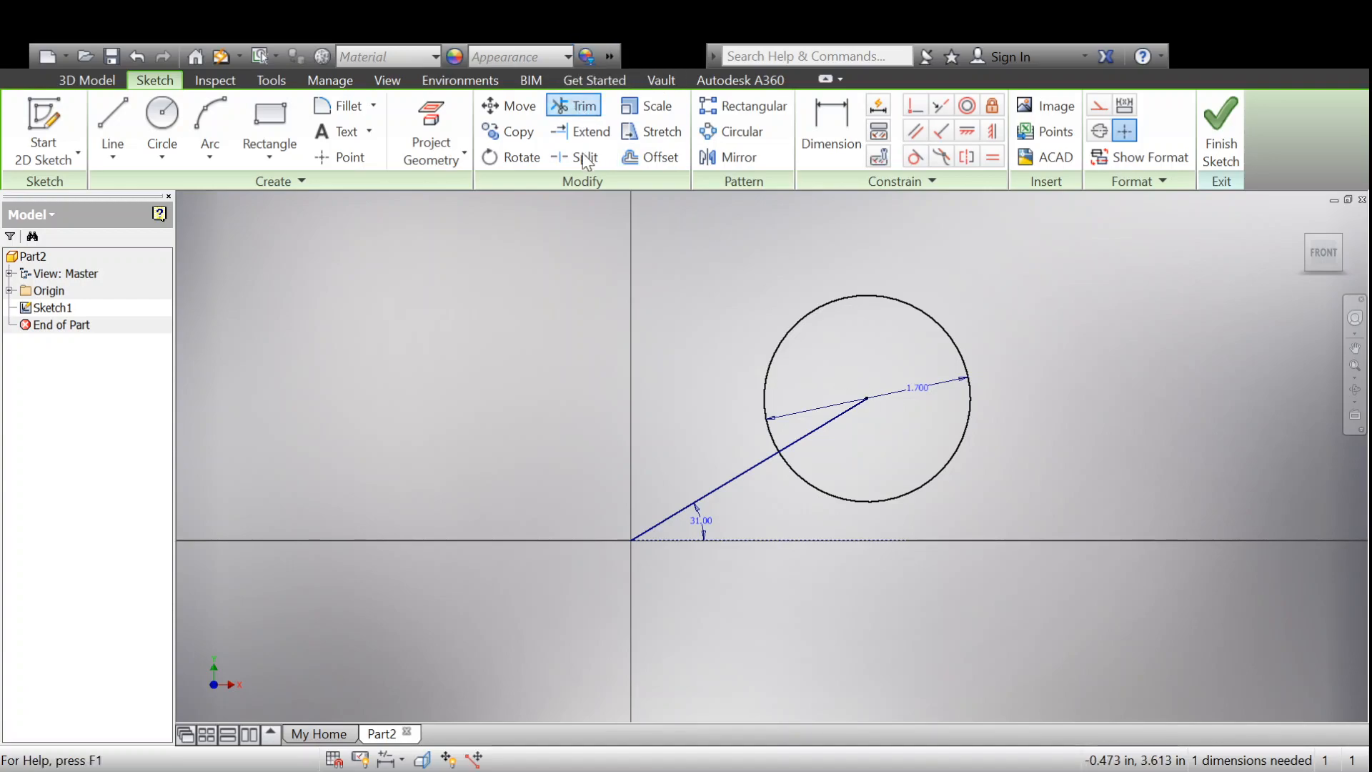
click(810, 433)
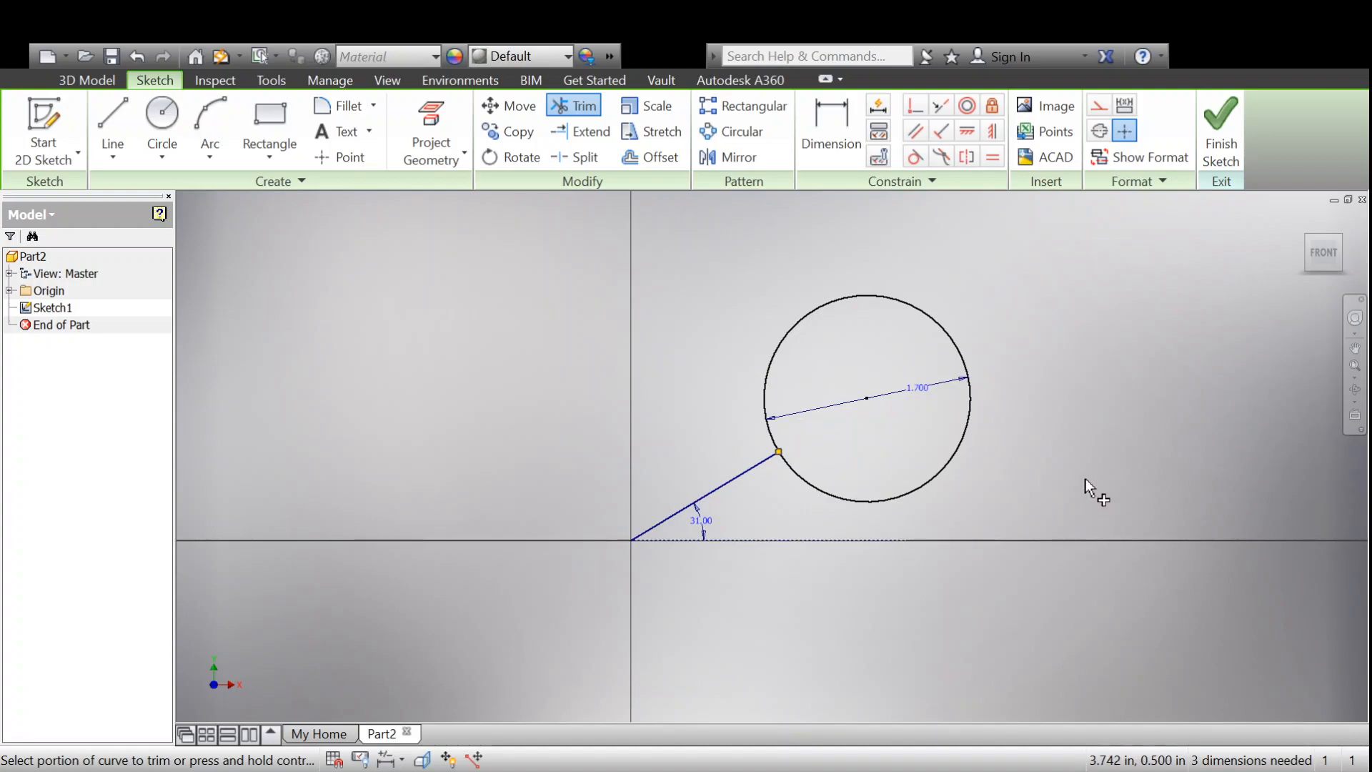
key(ctrl+z)
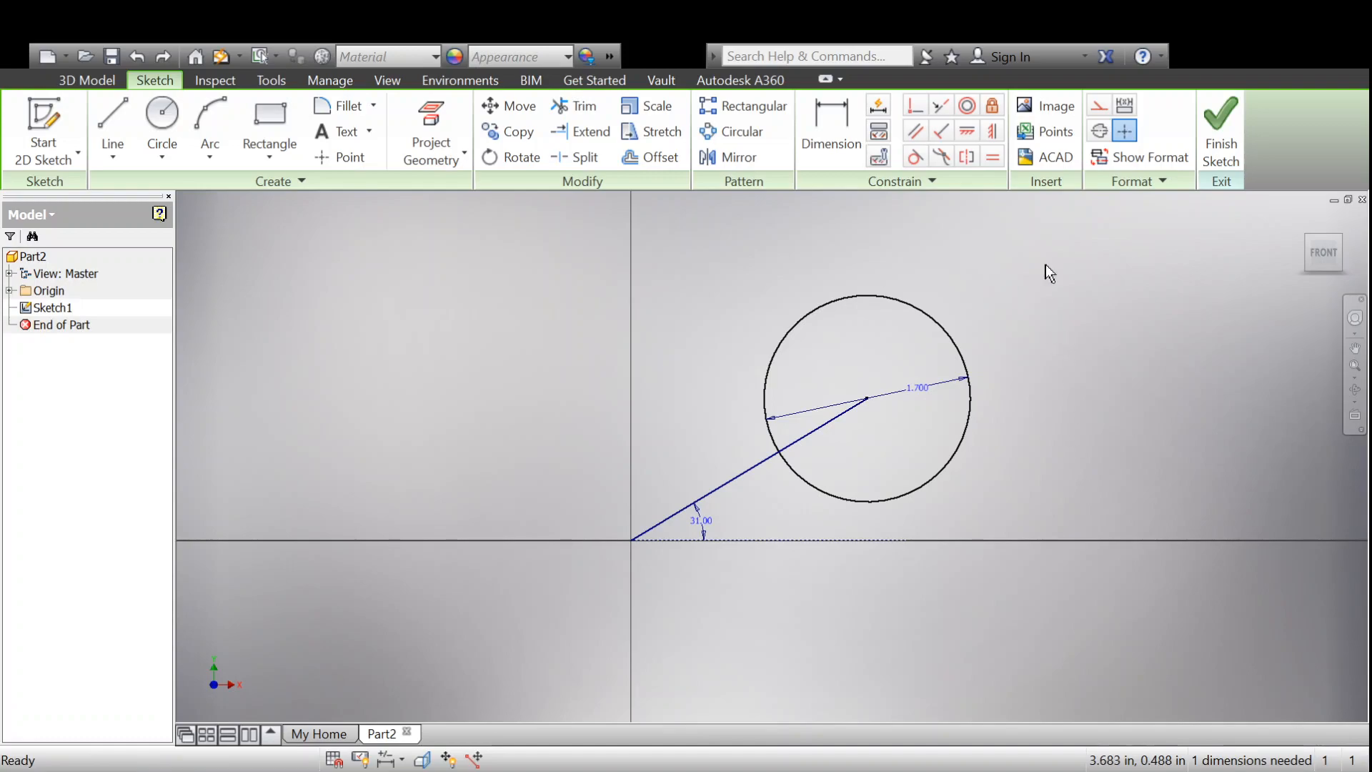
Step: Trim away the portion of the angled line that lies inside the 1.7 in circle
click(575, 106)
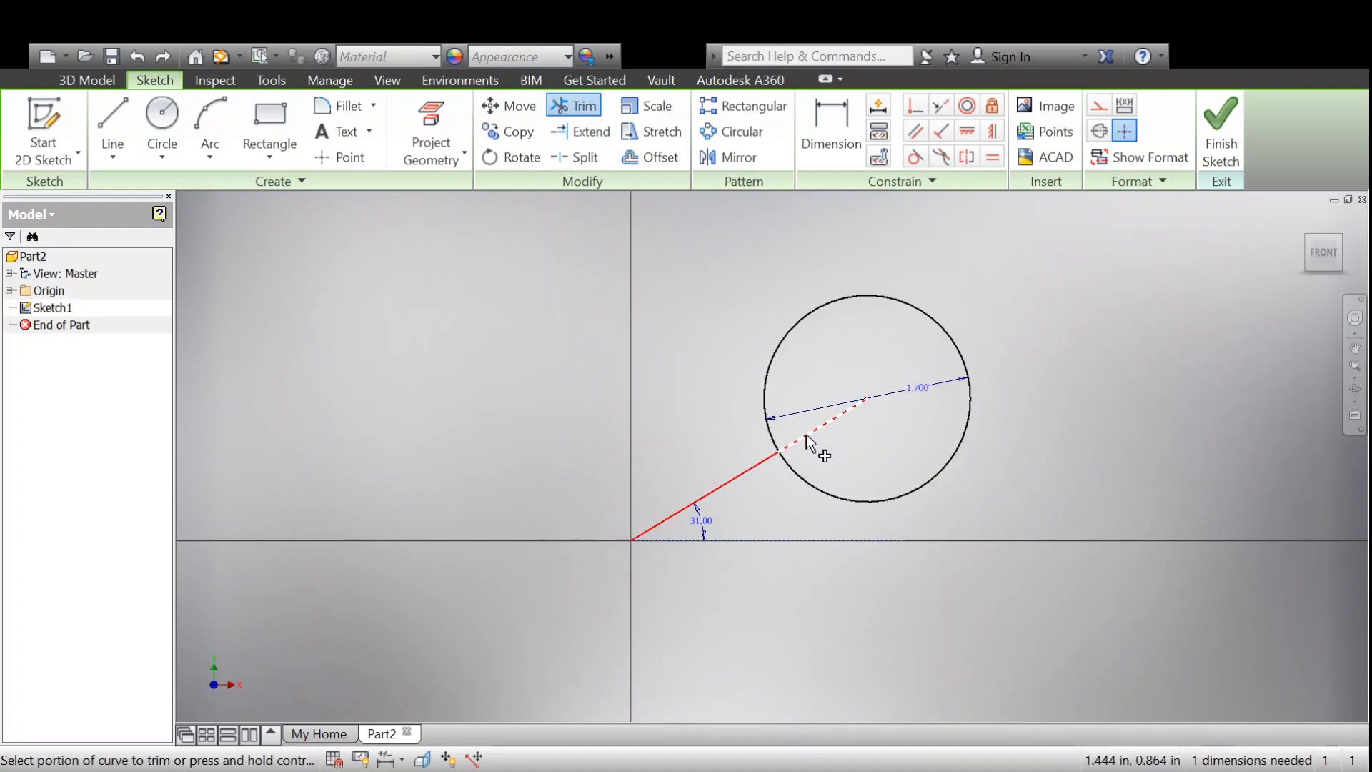
click(805, 439)
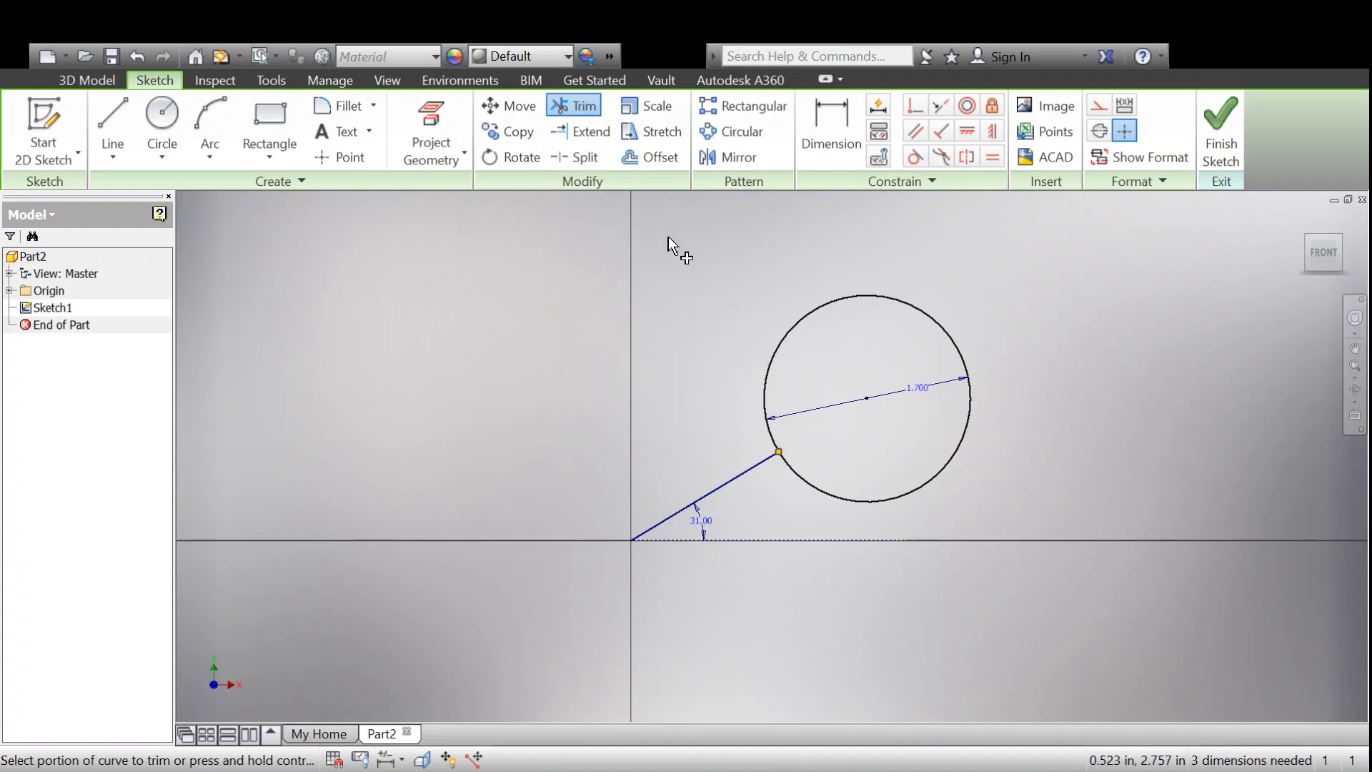
click(833, 127)
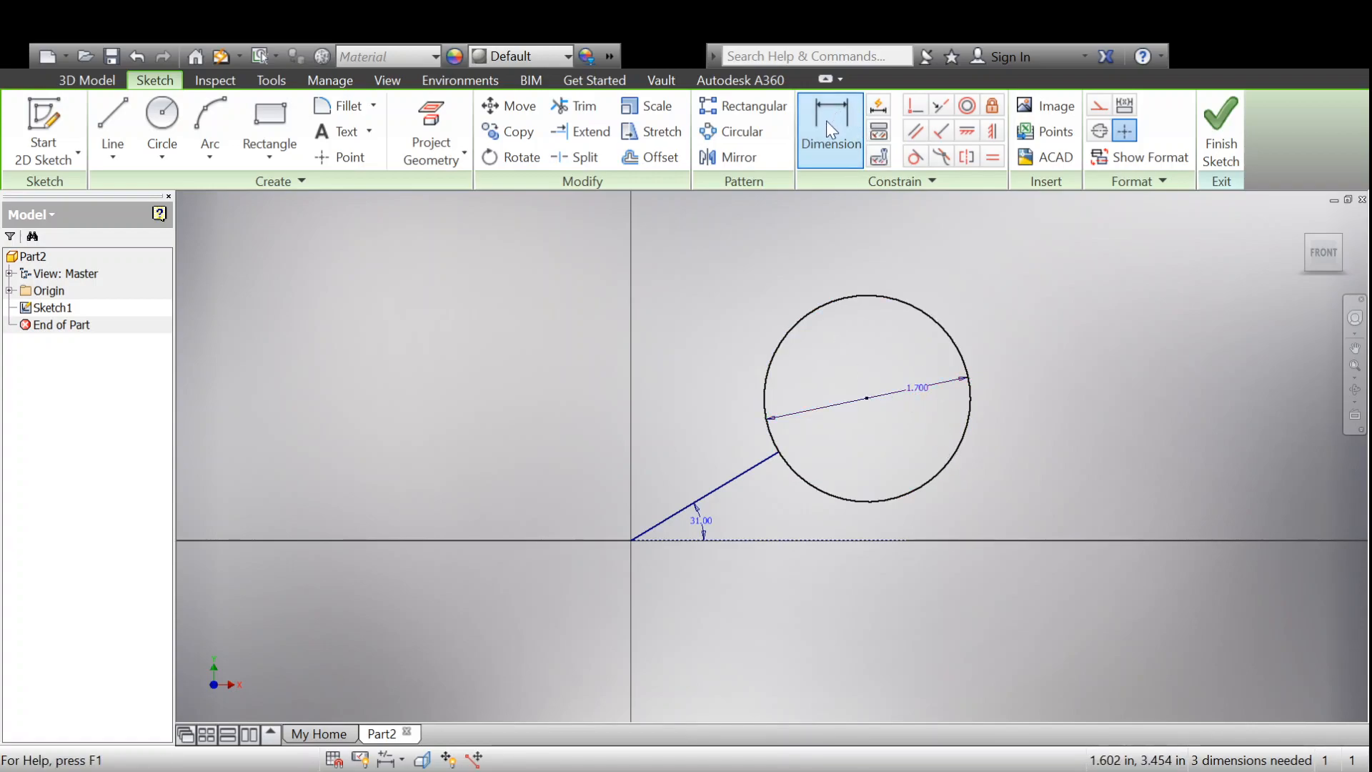
click(802, 145)
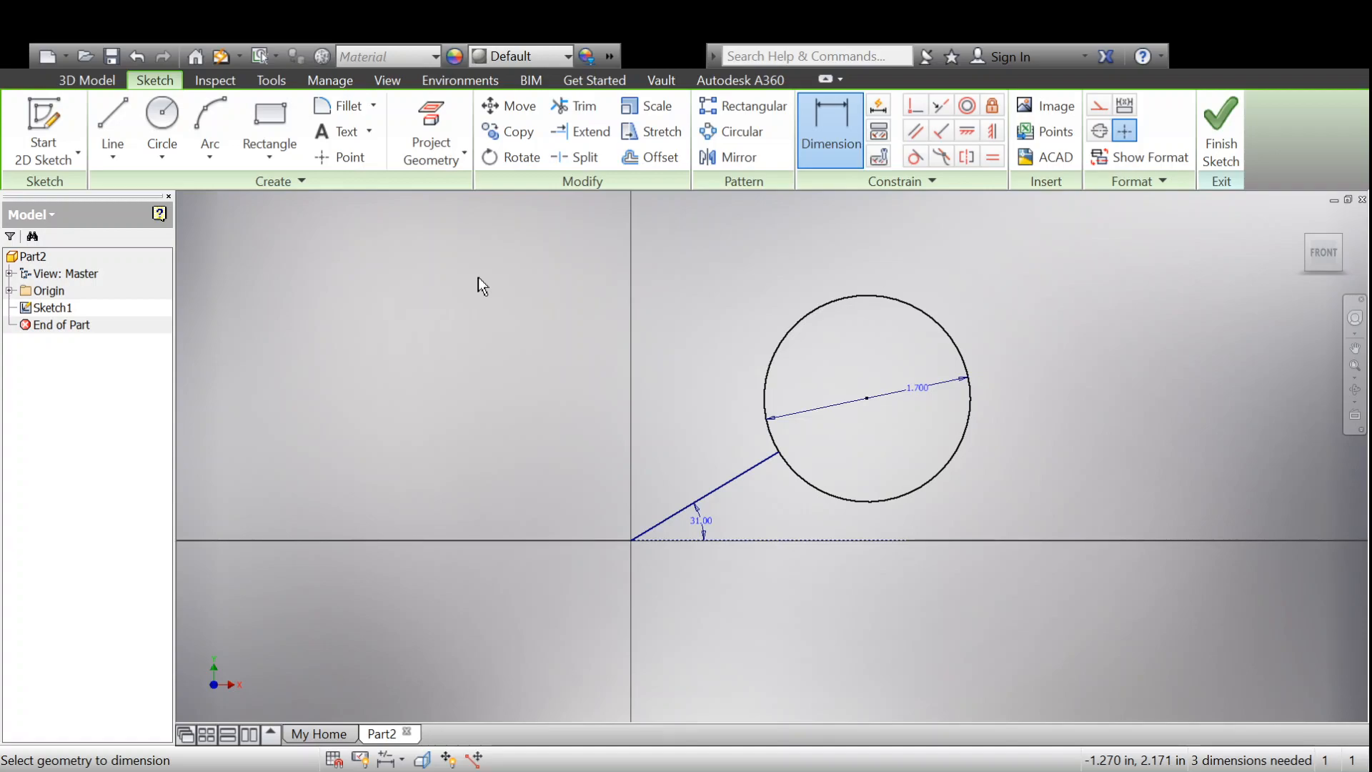
click(719, 487)
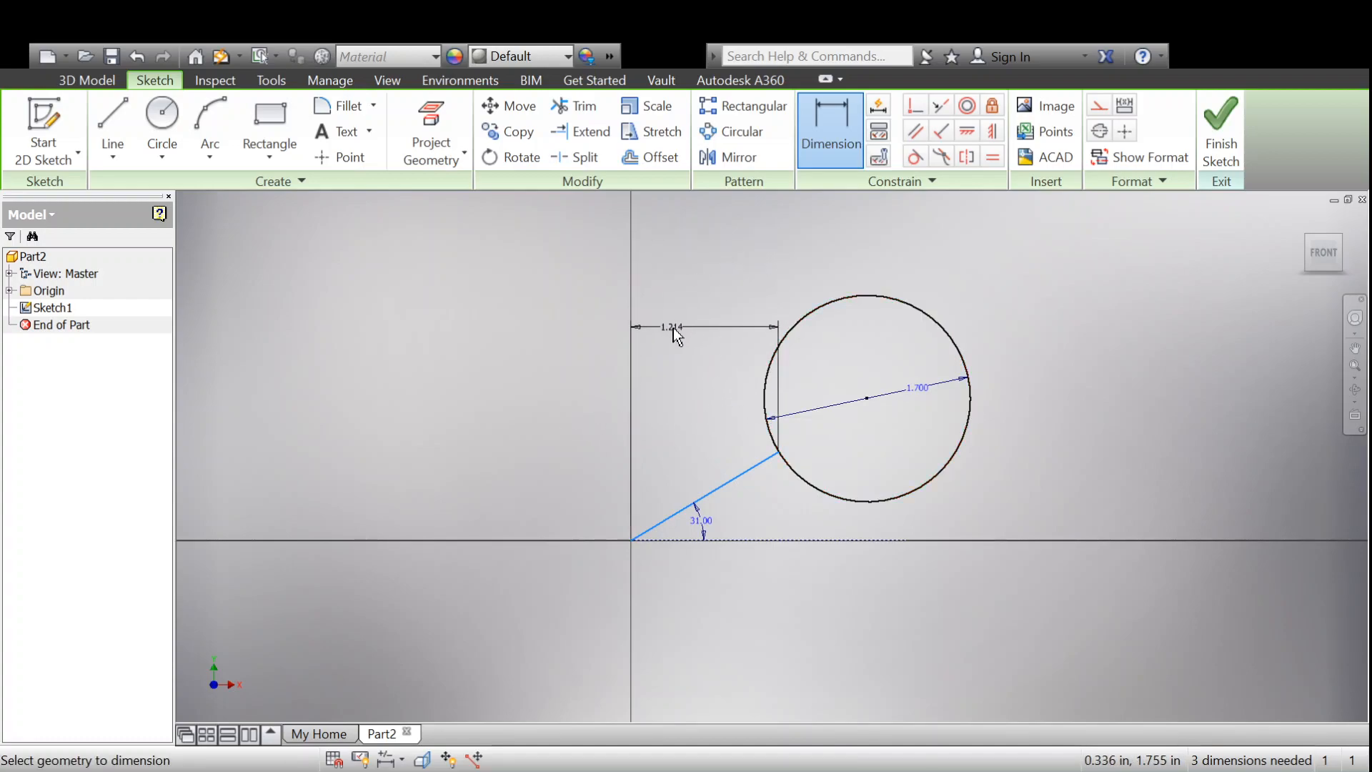
key(Escape)
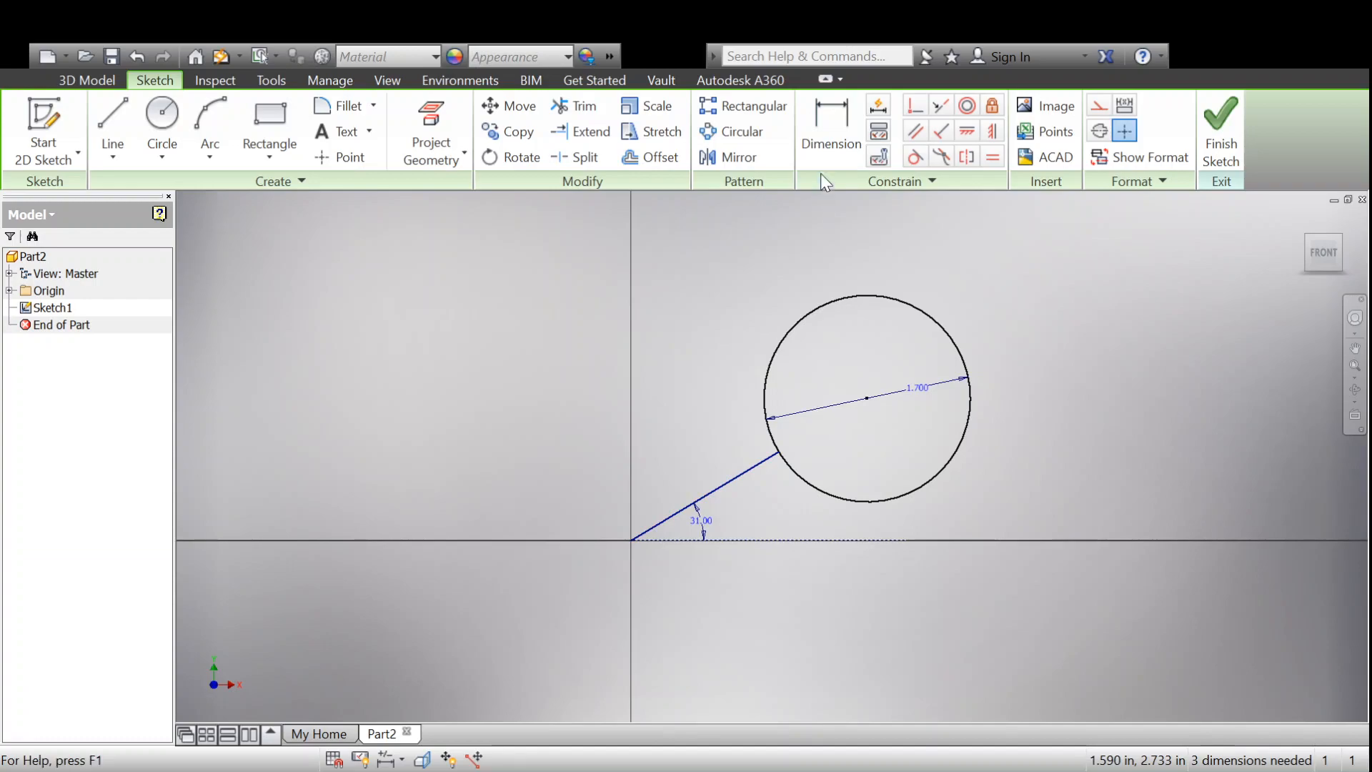
key(d)
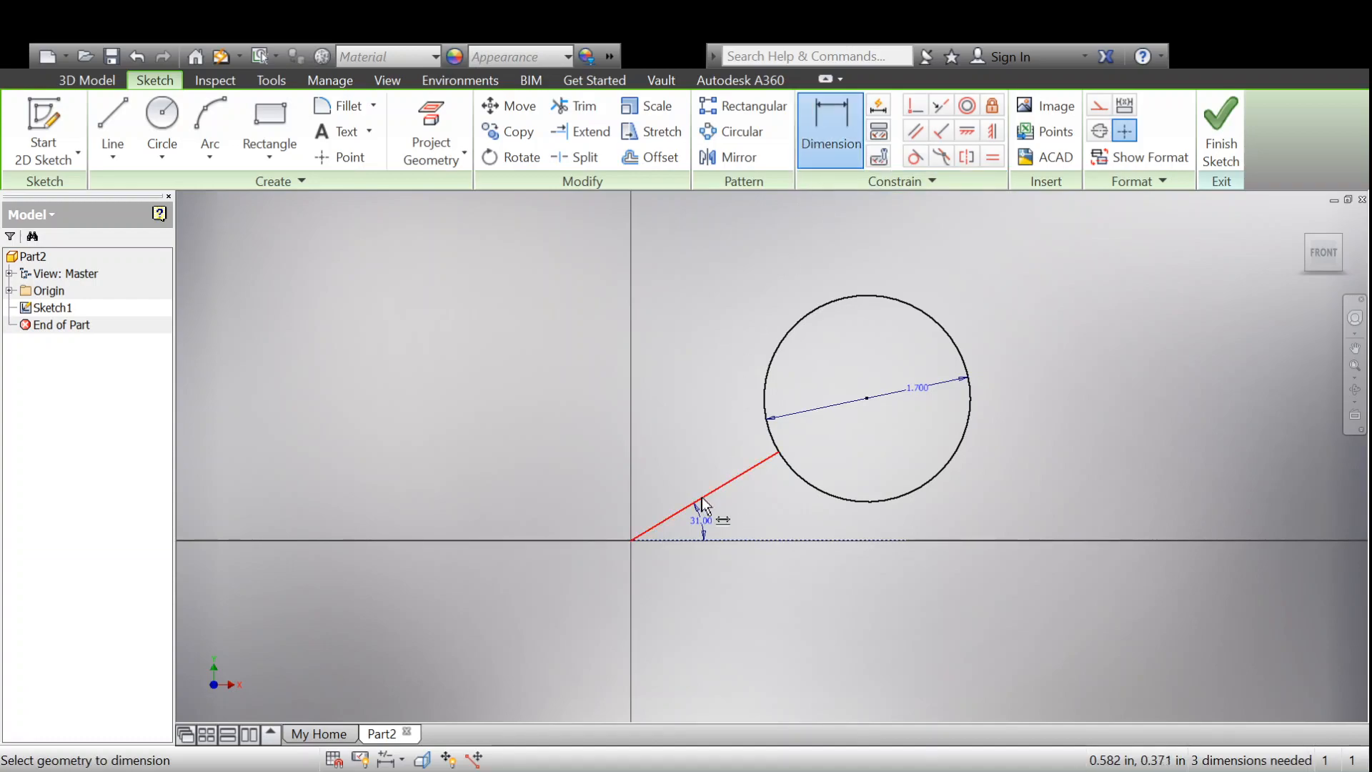
click(708, 504)
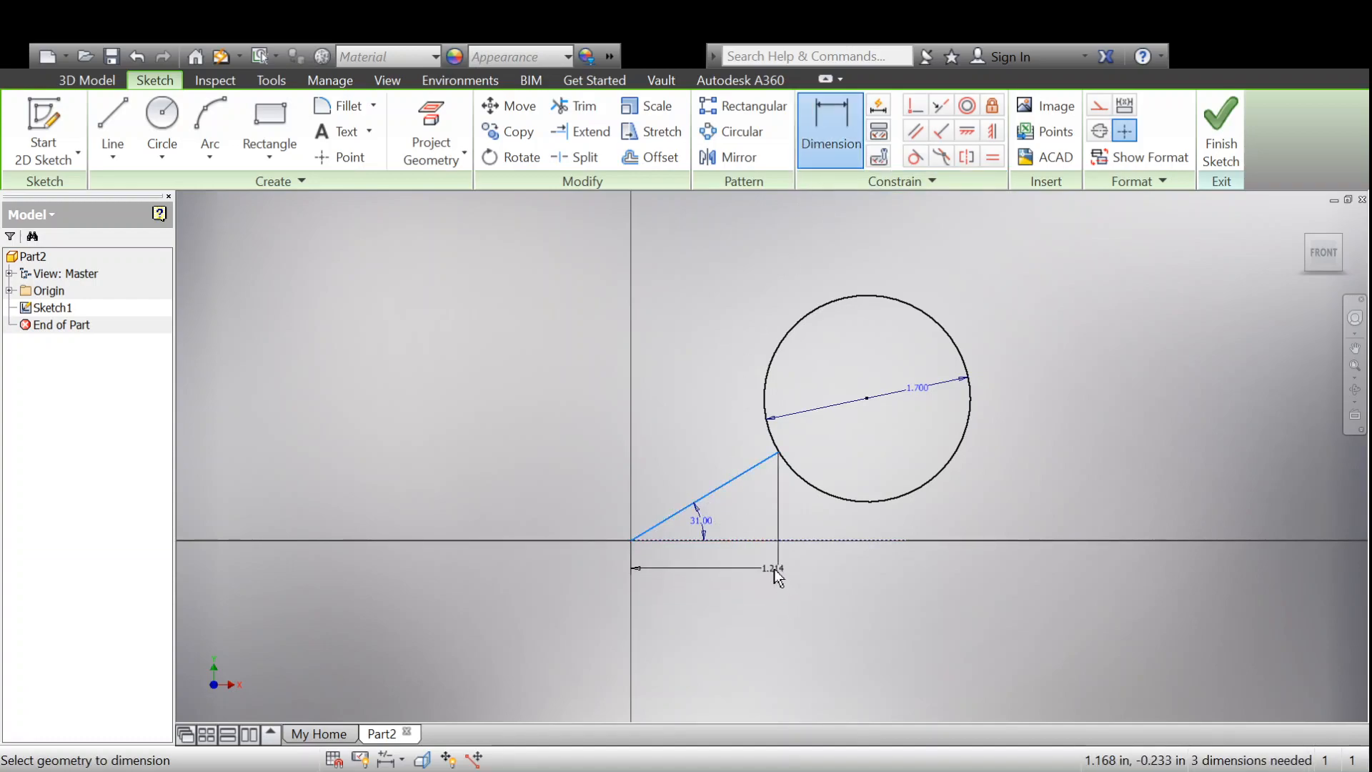
click(774, 569)
key(Escape)
click(832, 115)
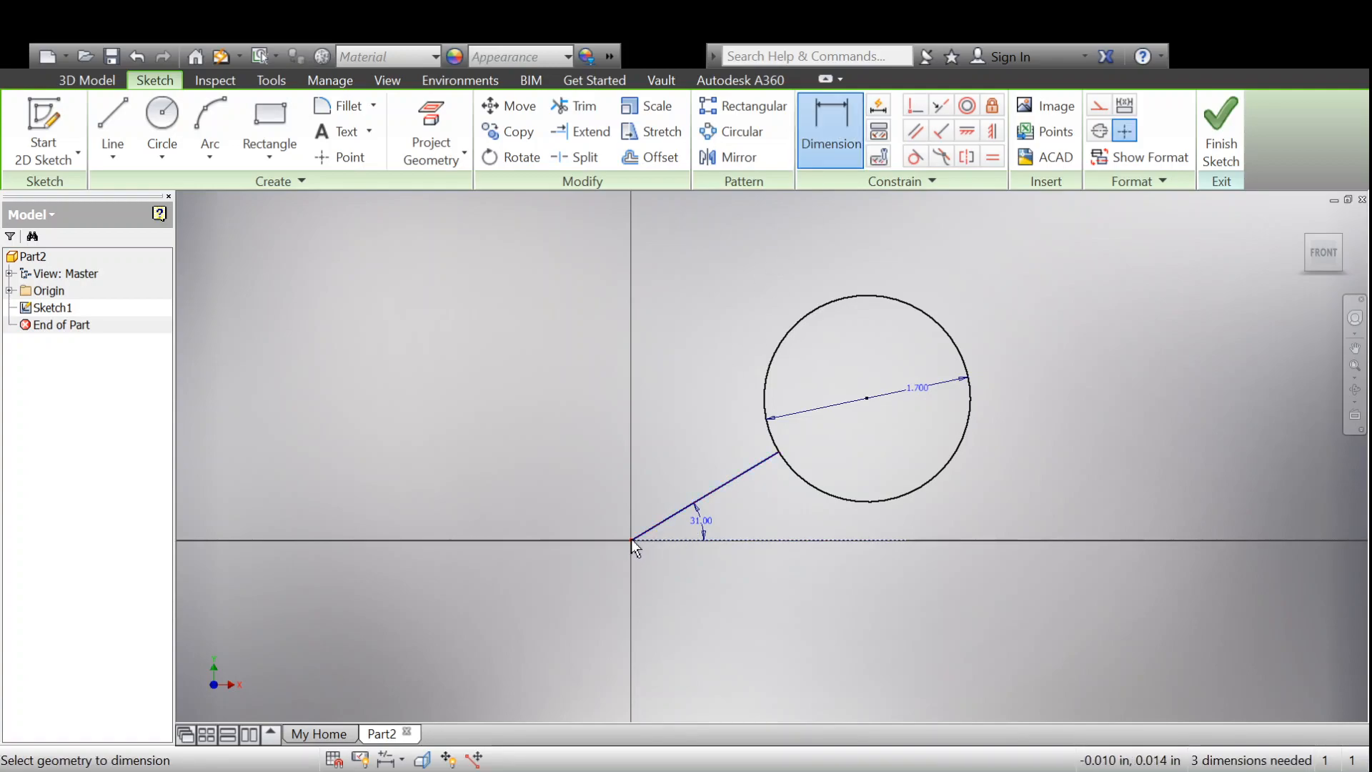
click(770, 458)
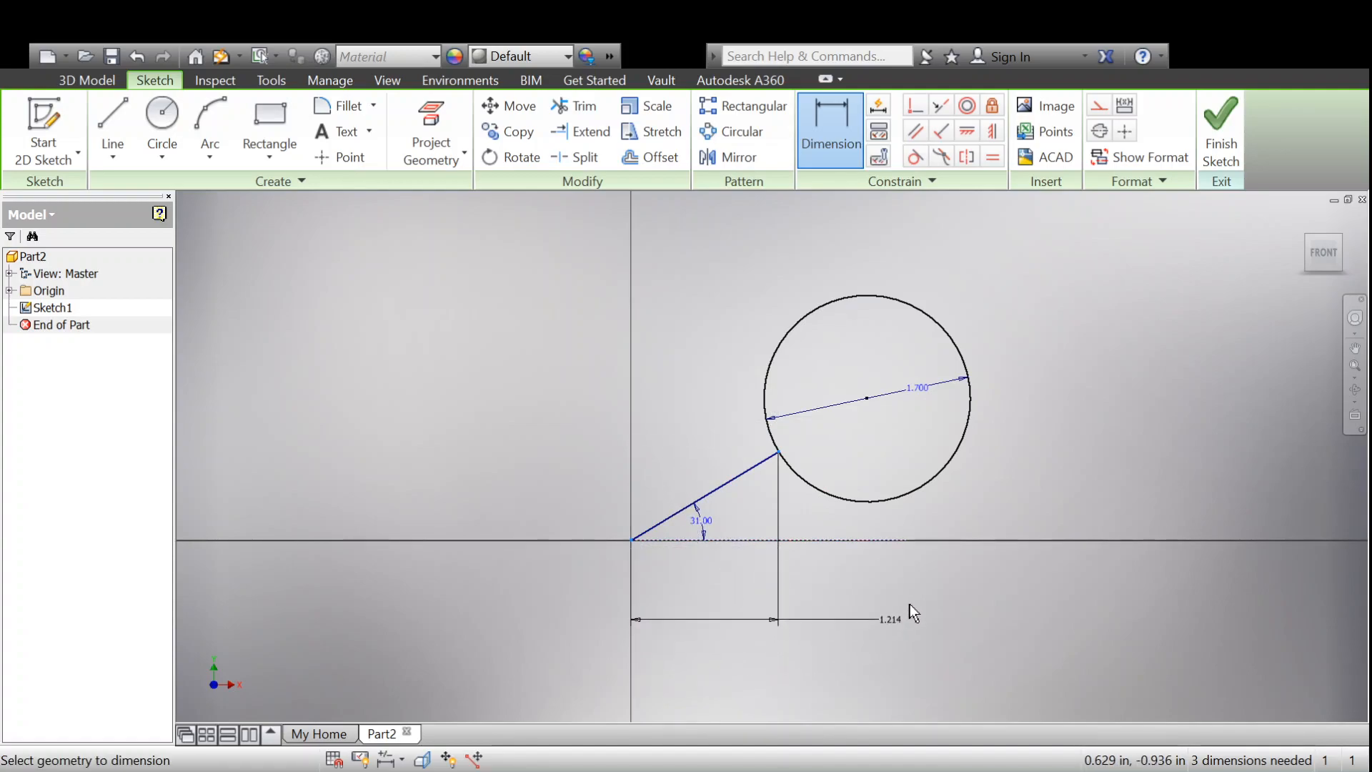
click(769, 579)
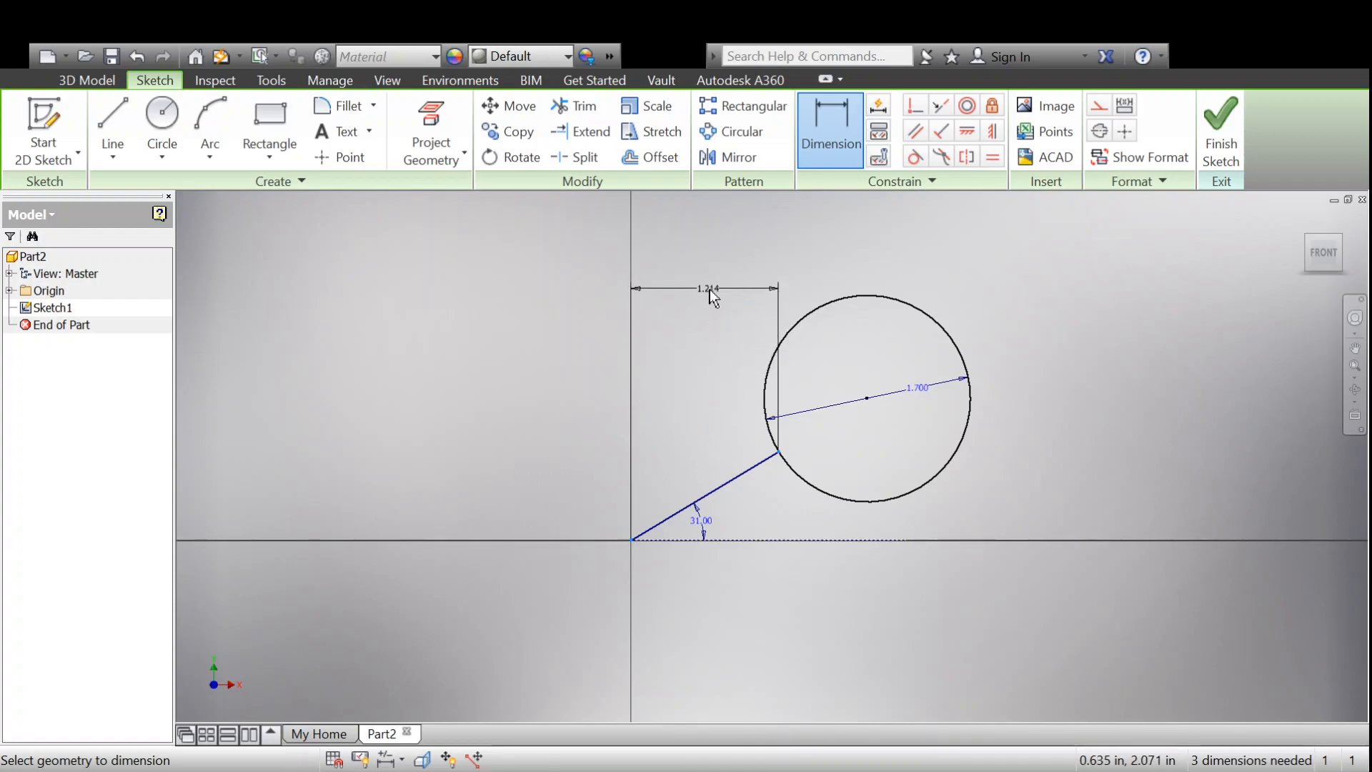
key(Escape)
click(800, 158)
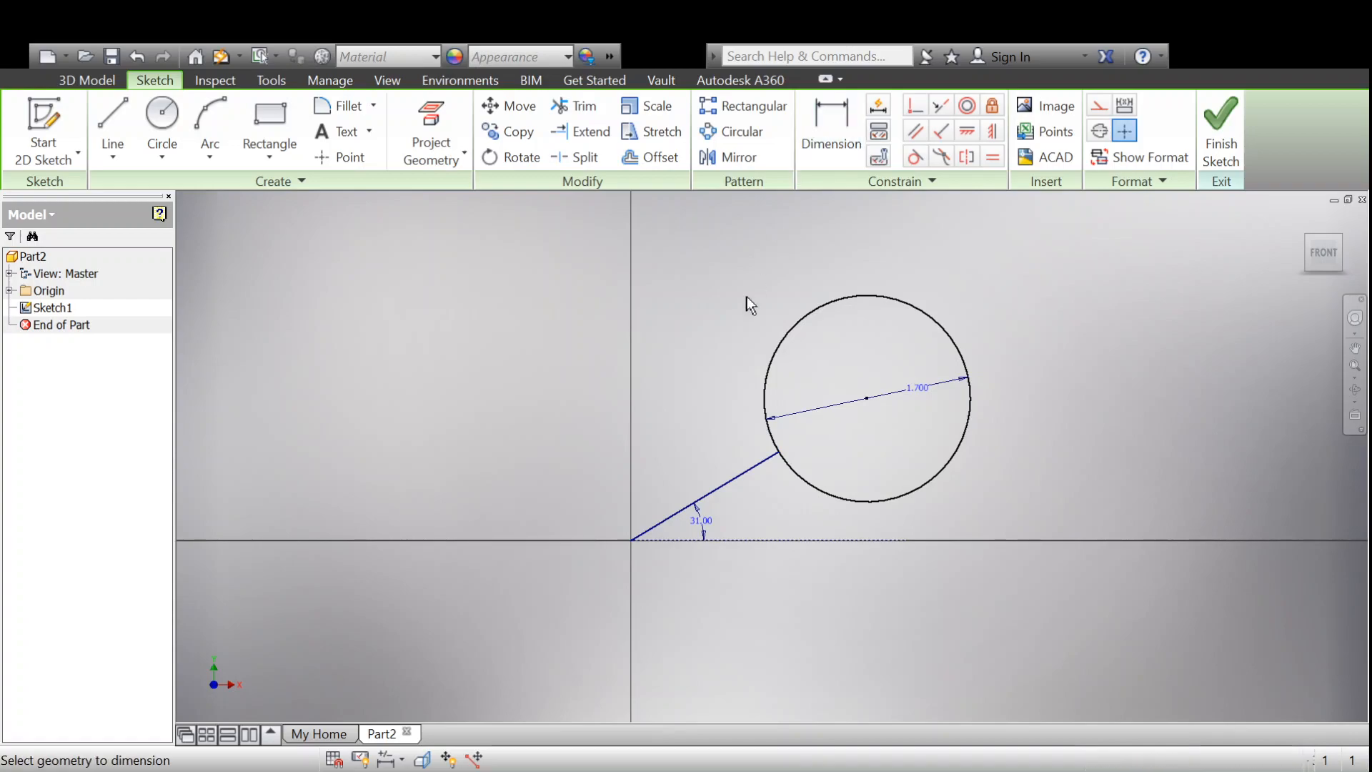
click(663, 494)
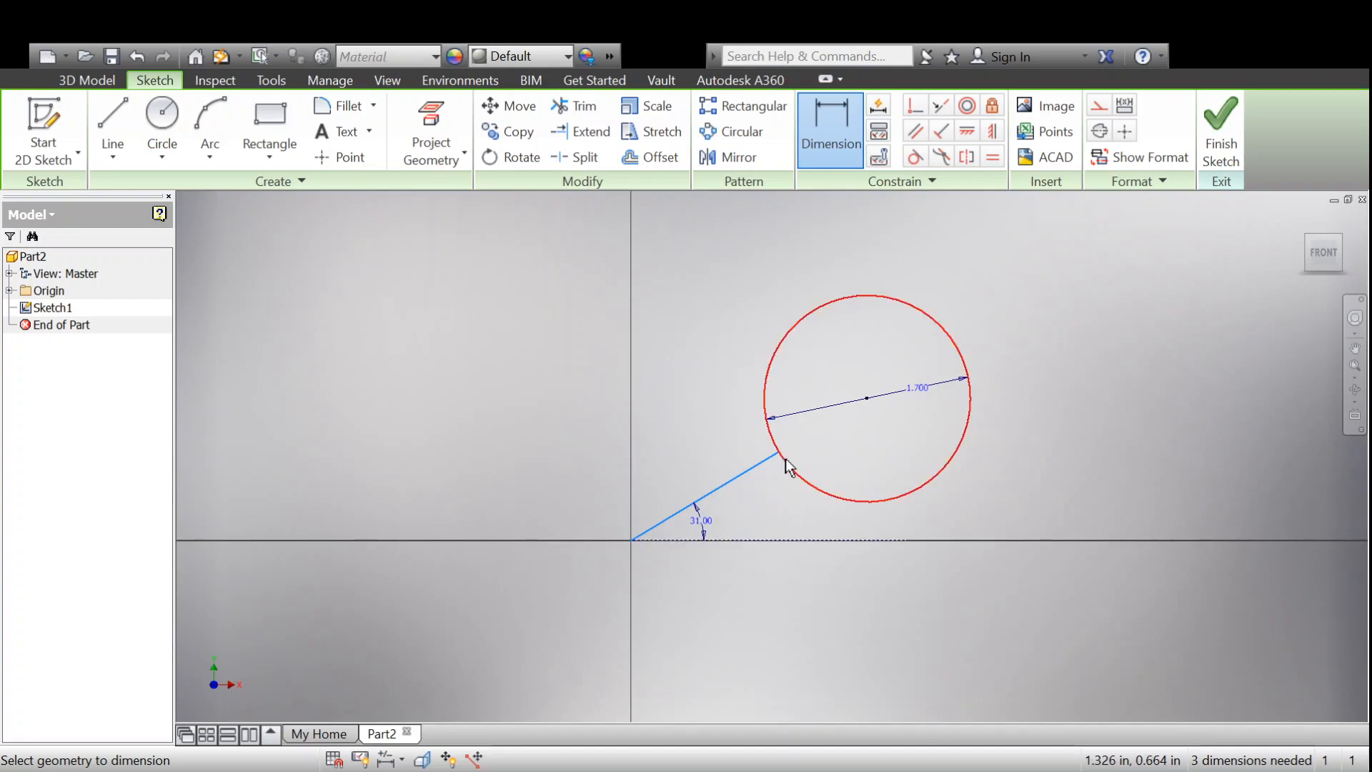
Step: Dimension the horizontal distance between the angled line's two endpoints, placed above the sketch, and set it to 1.5 in
click(827, 138)
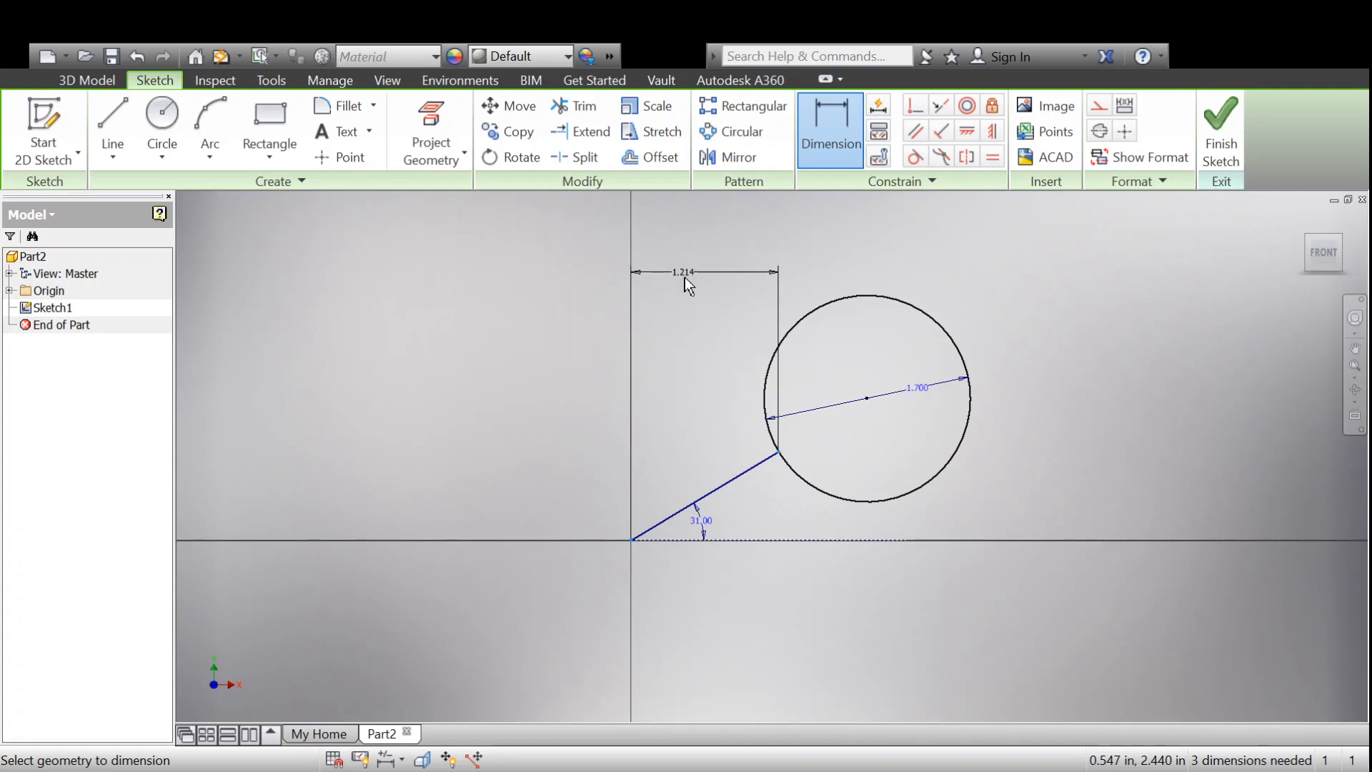
click(689, 253)
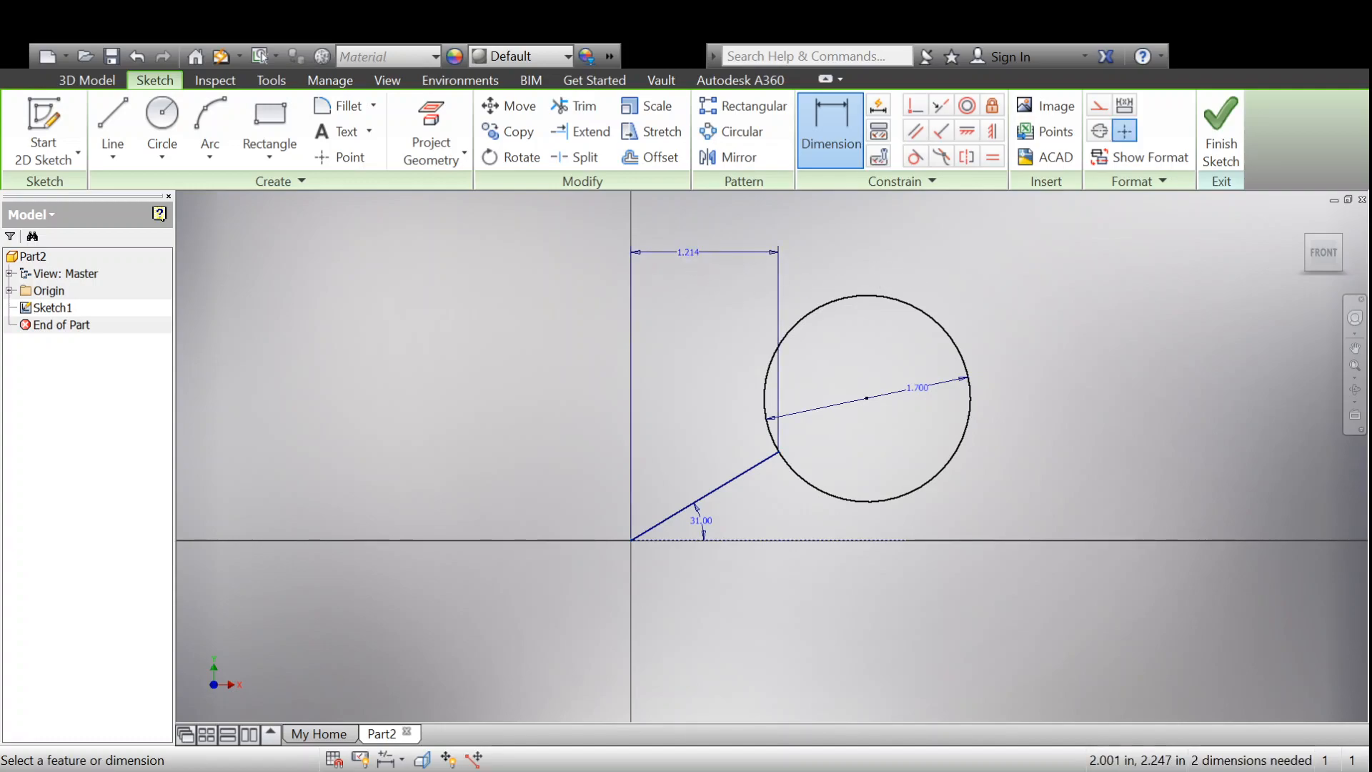
key(Return)
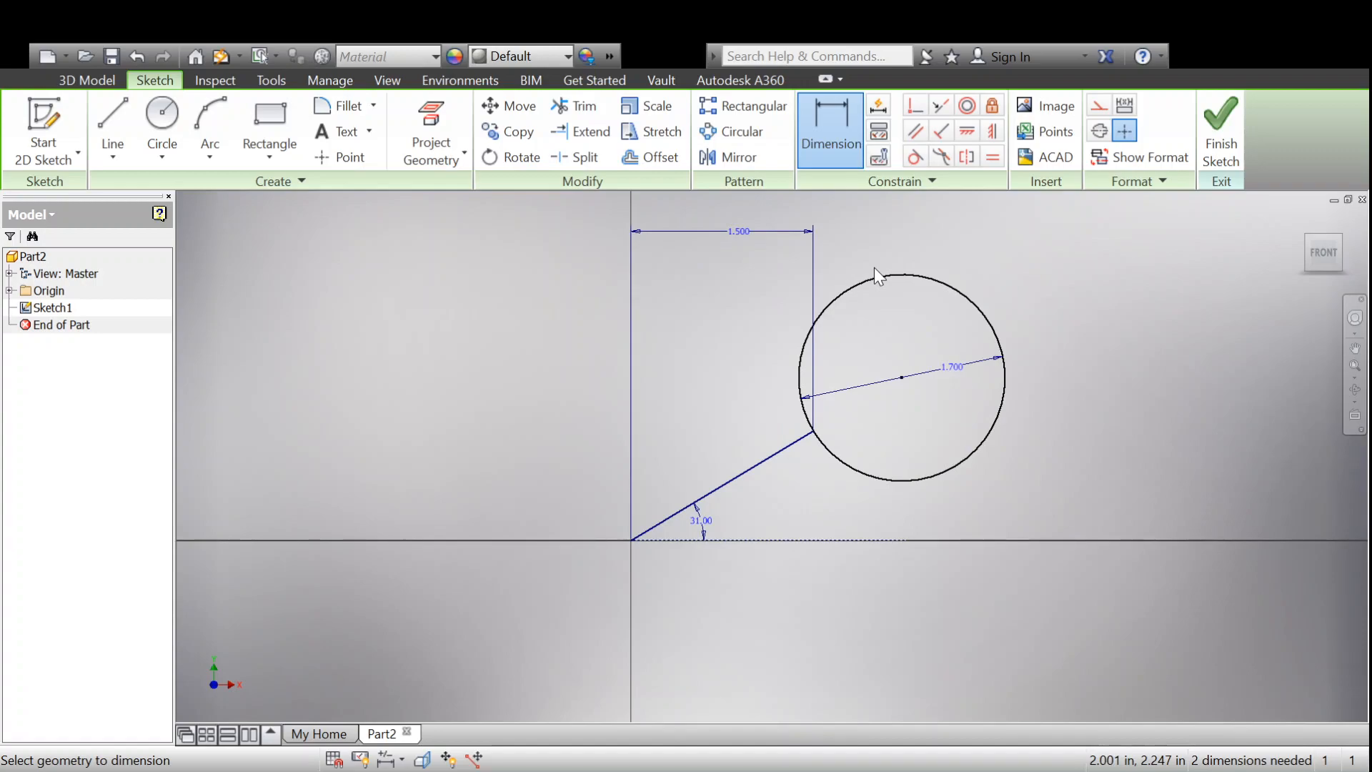
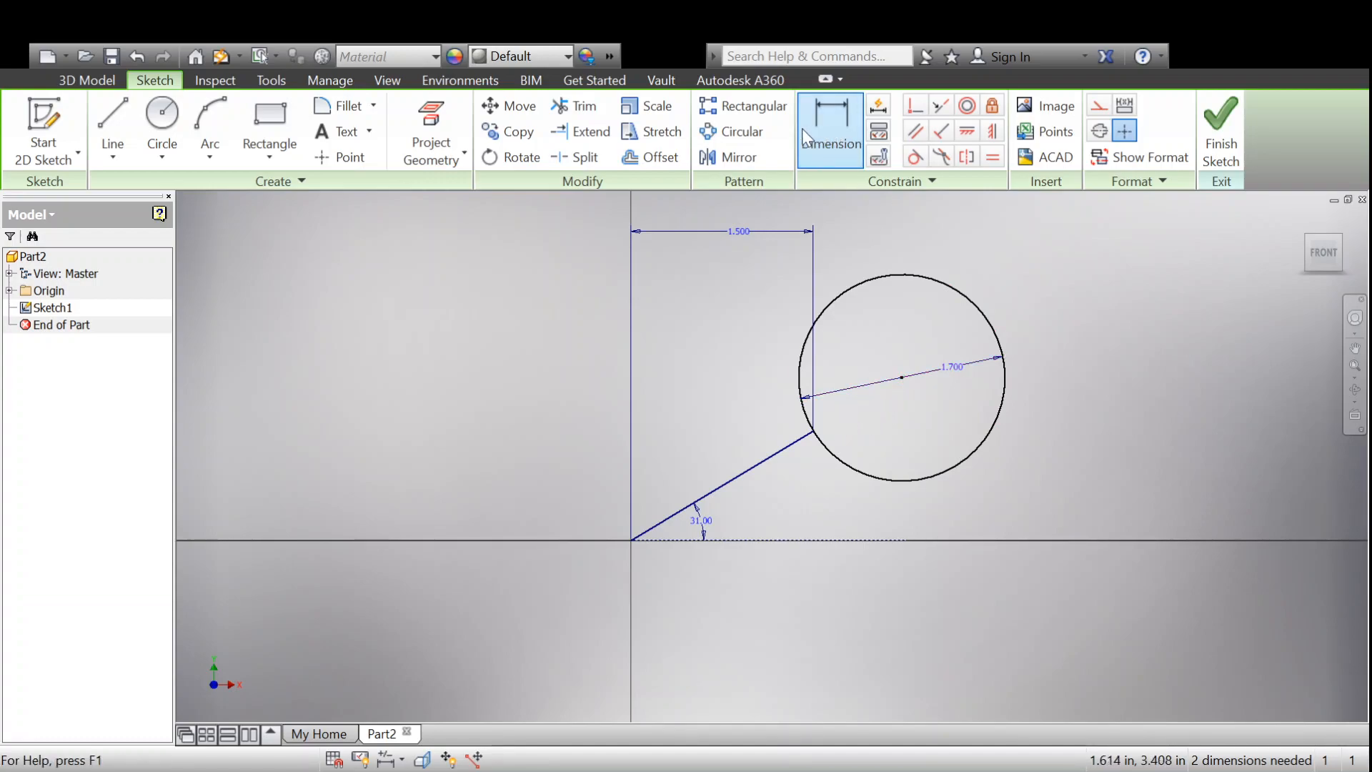
Step: Sketch a separate line below the horizontal axis, rising gently from just right of the vertical axis to beneath the circle's right side
click(590, 109)
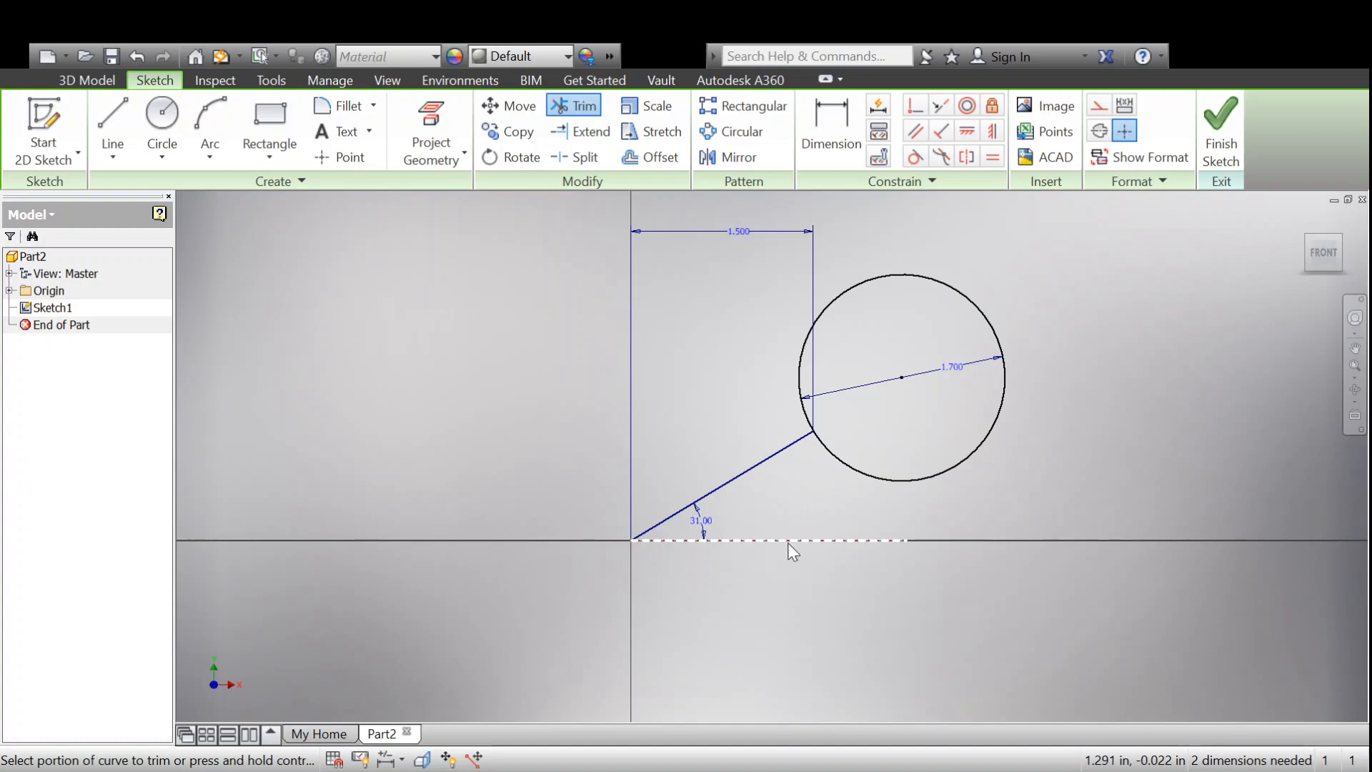
key(Escape)
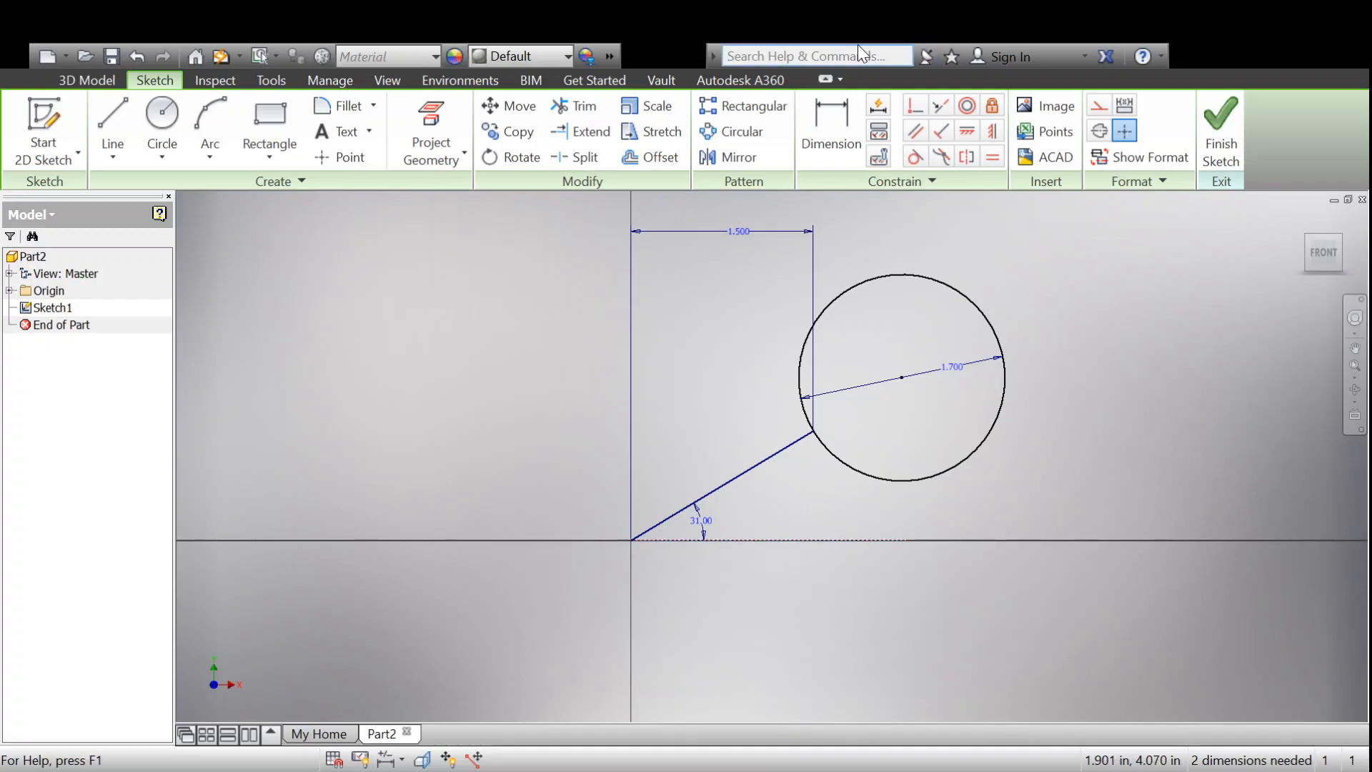
click(110, 105)
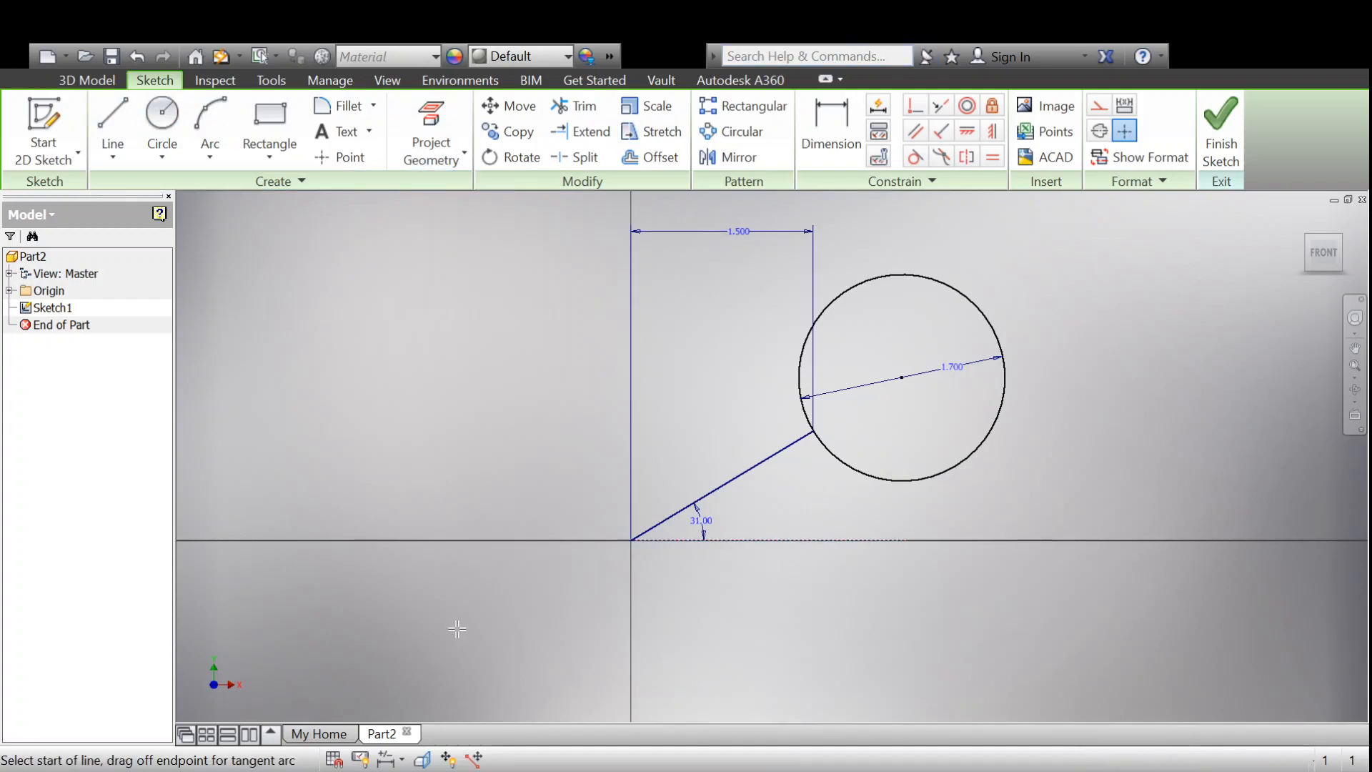
click(654, 668)
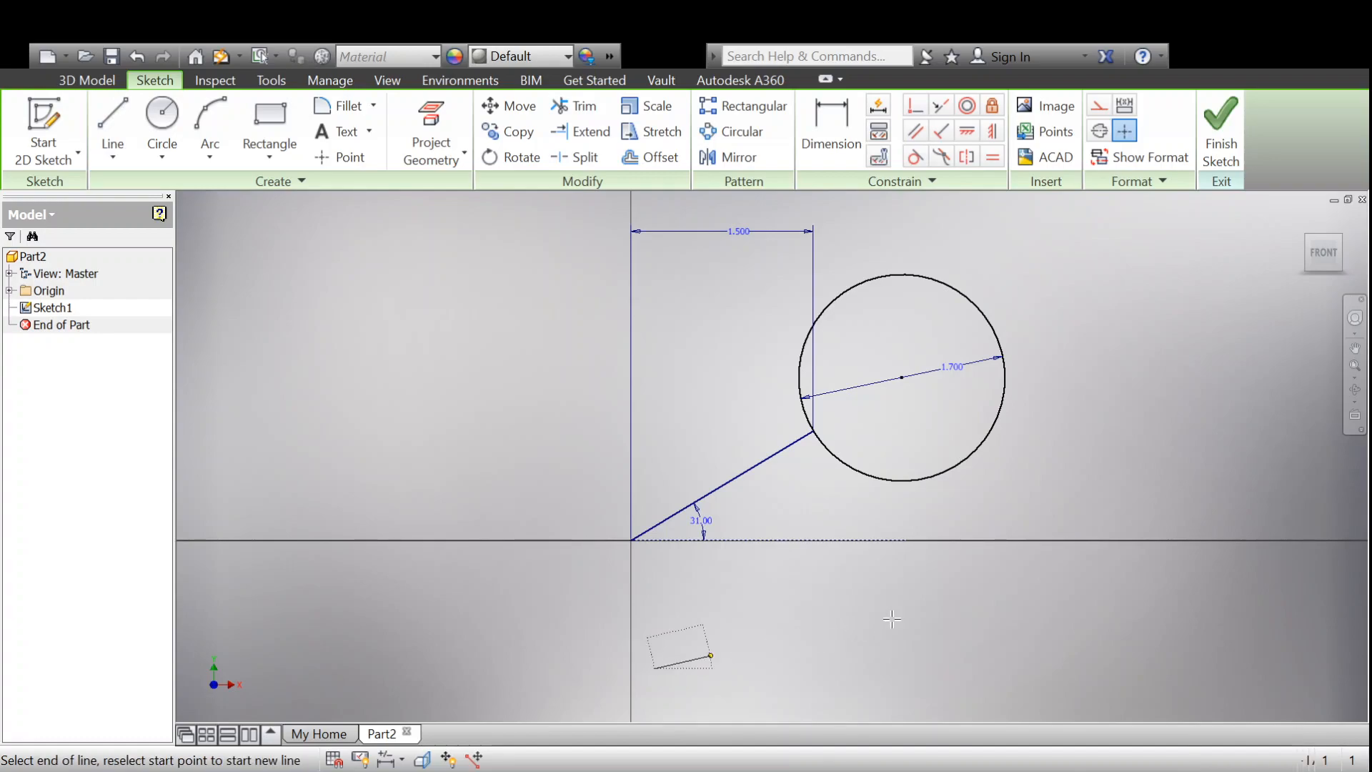
click(1010, 577)
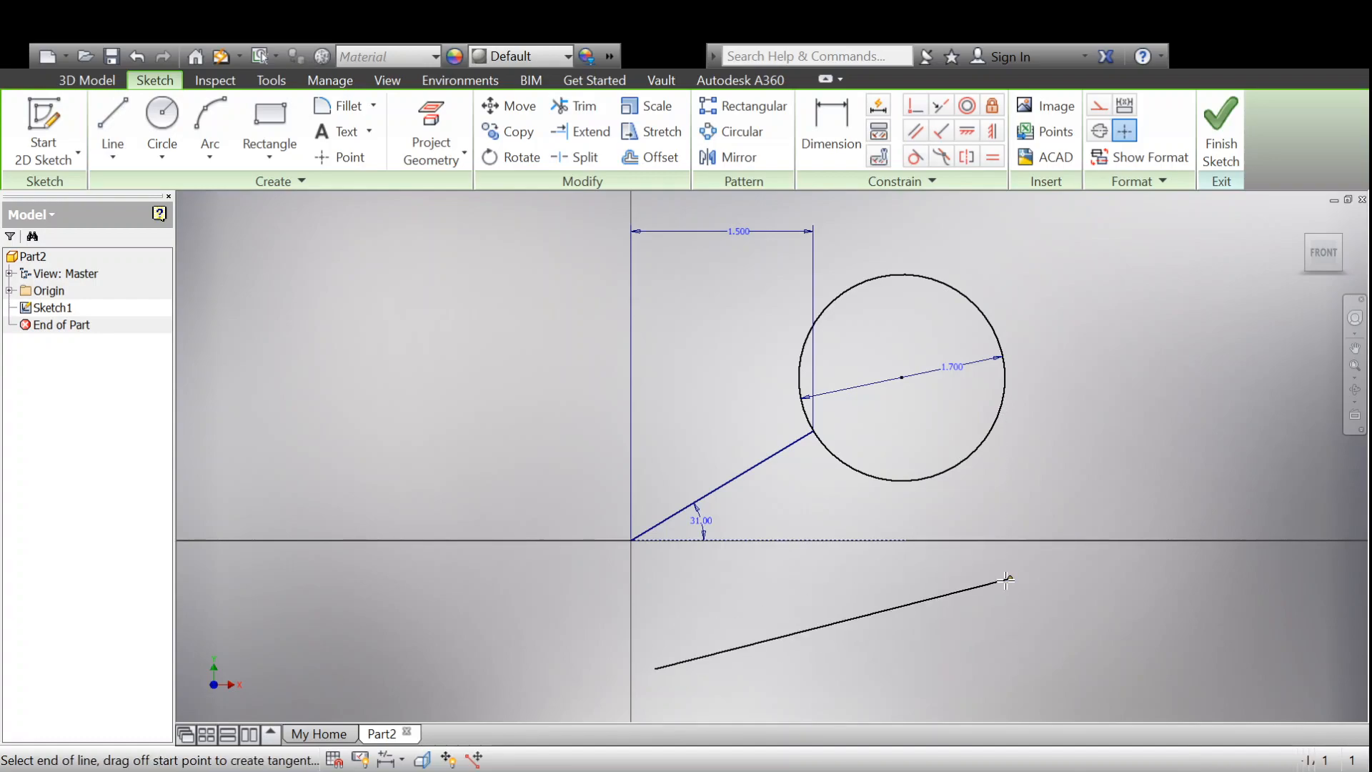
key(Escape)
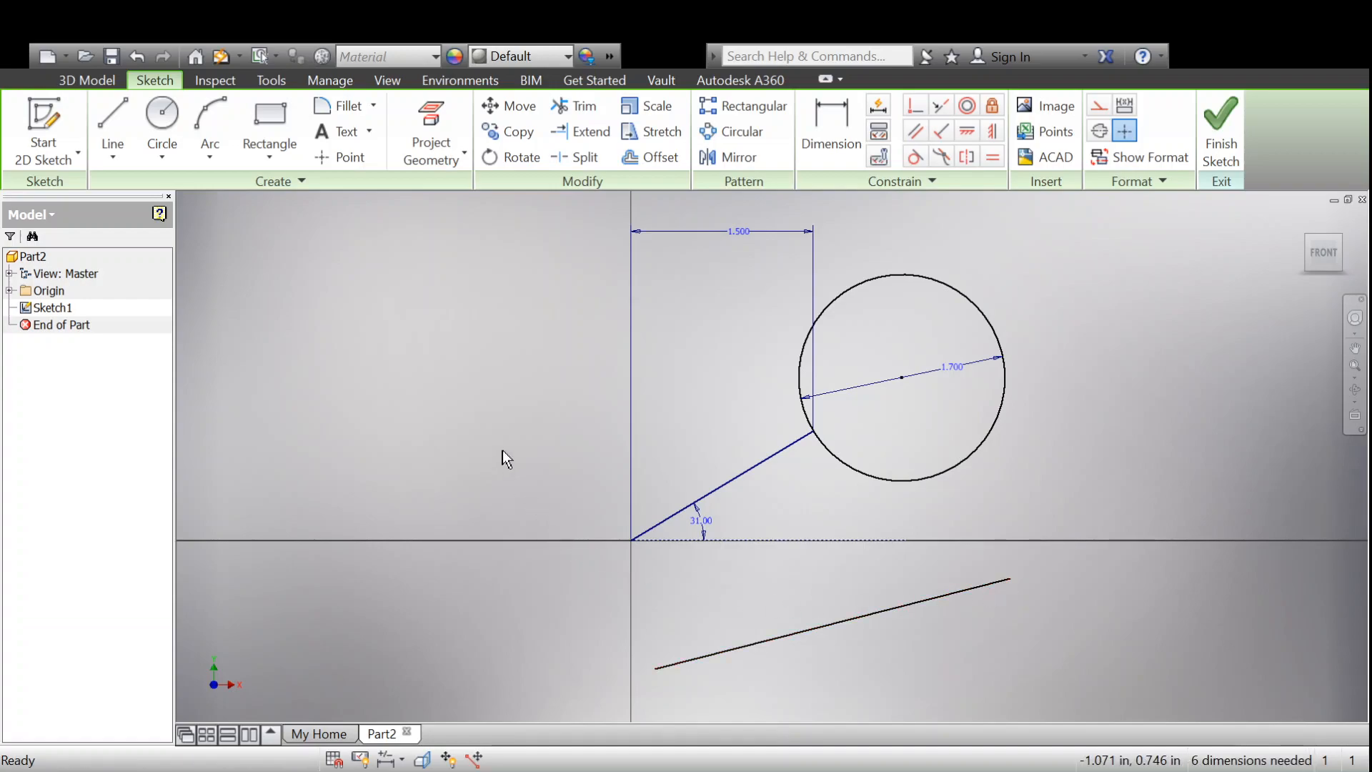
Step: Constrain the separate lower line to be parallel to the 31-degree angled line
click(699, 508)
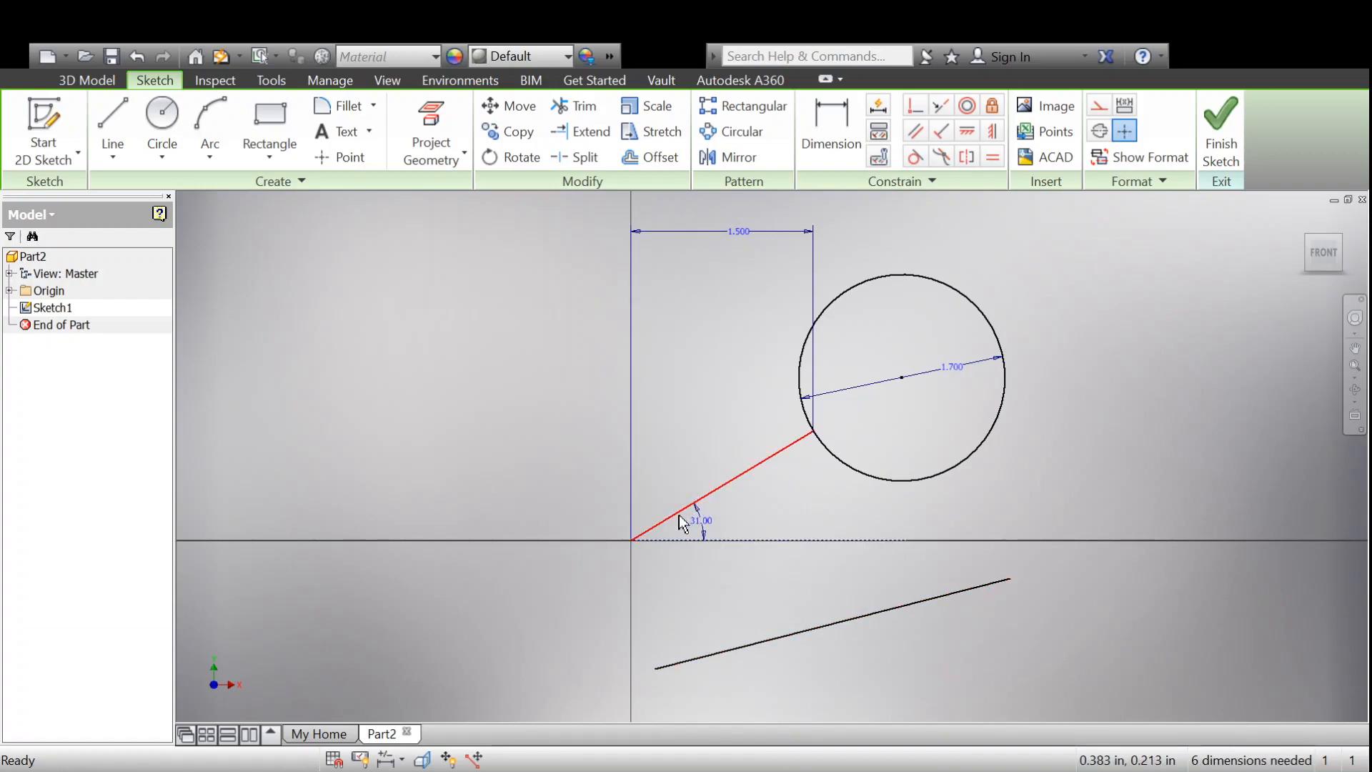
click(913, 136)
click(752, 470)
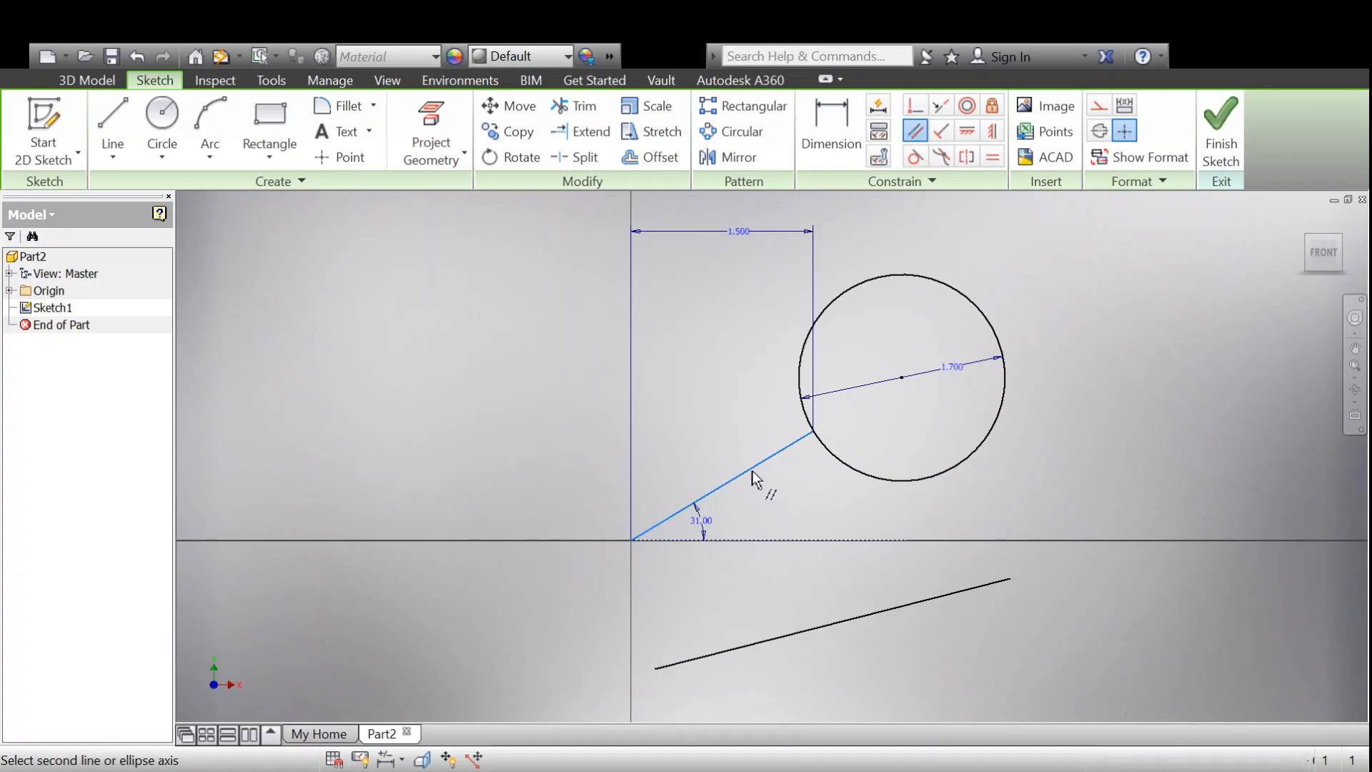
click(801, 631)
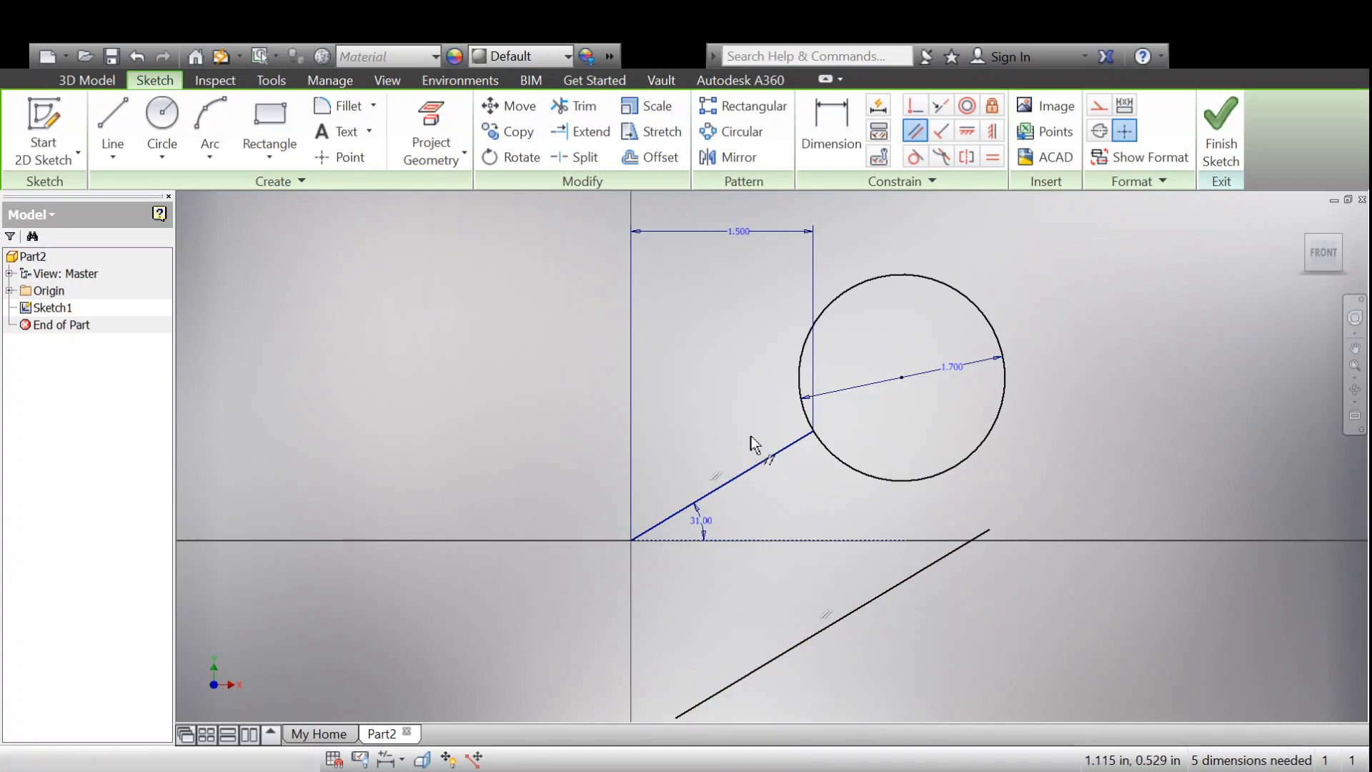
key(Escape)
Step: Reposition the lower line by its upper endpoint so the whole line lies just below the horizontal axis
scroll(518, 532, down, 2)
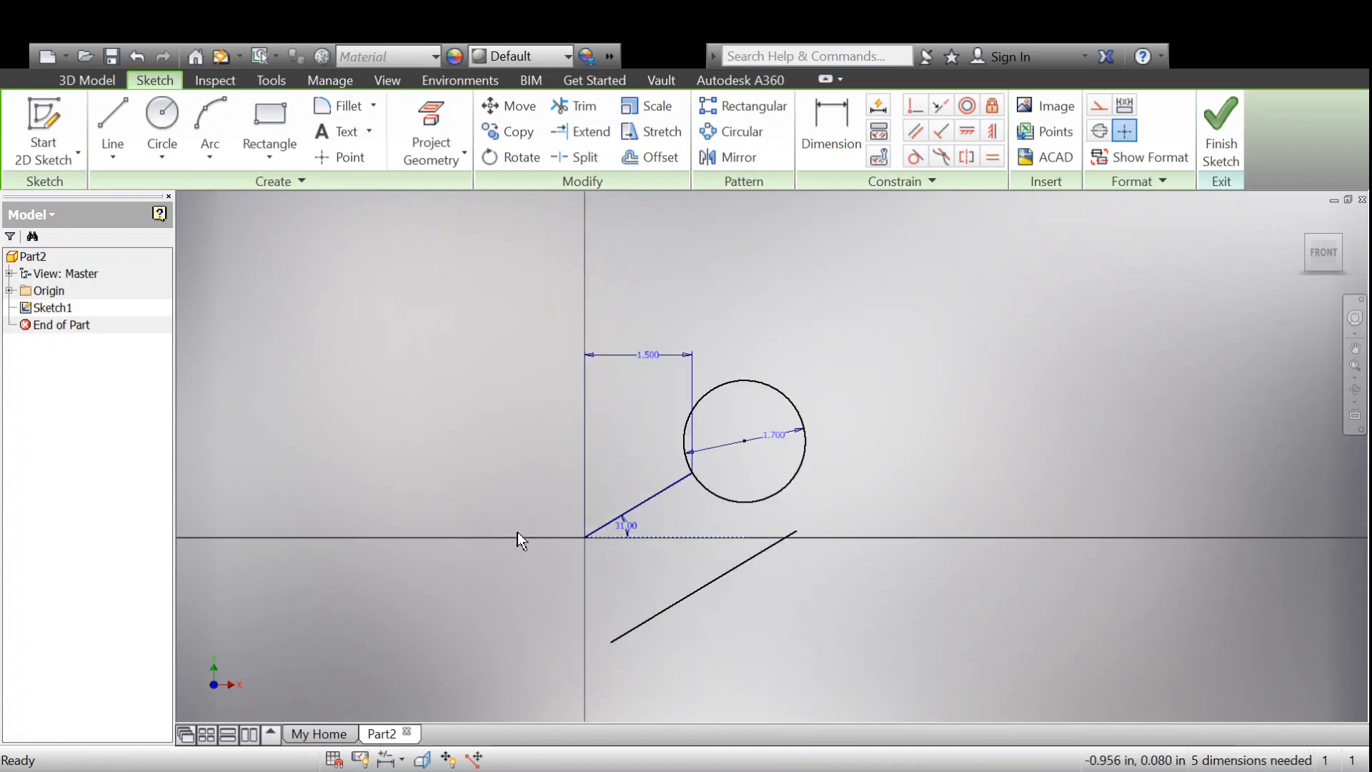
mouse_move(795, 529)
mouse_down()
mouse_move(869, 590)
mouse_move(836, 559)
mouse_up()
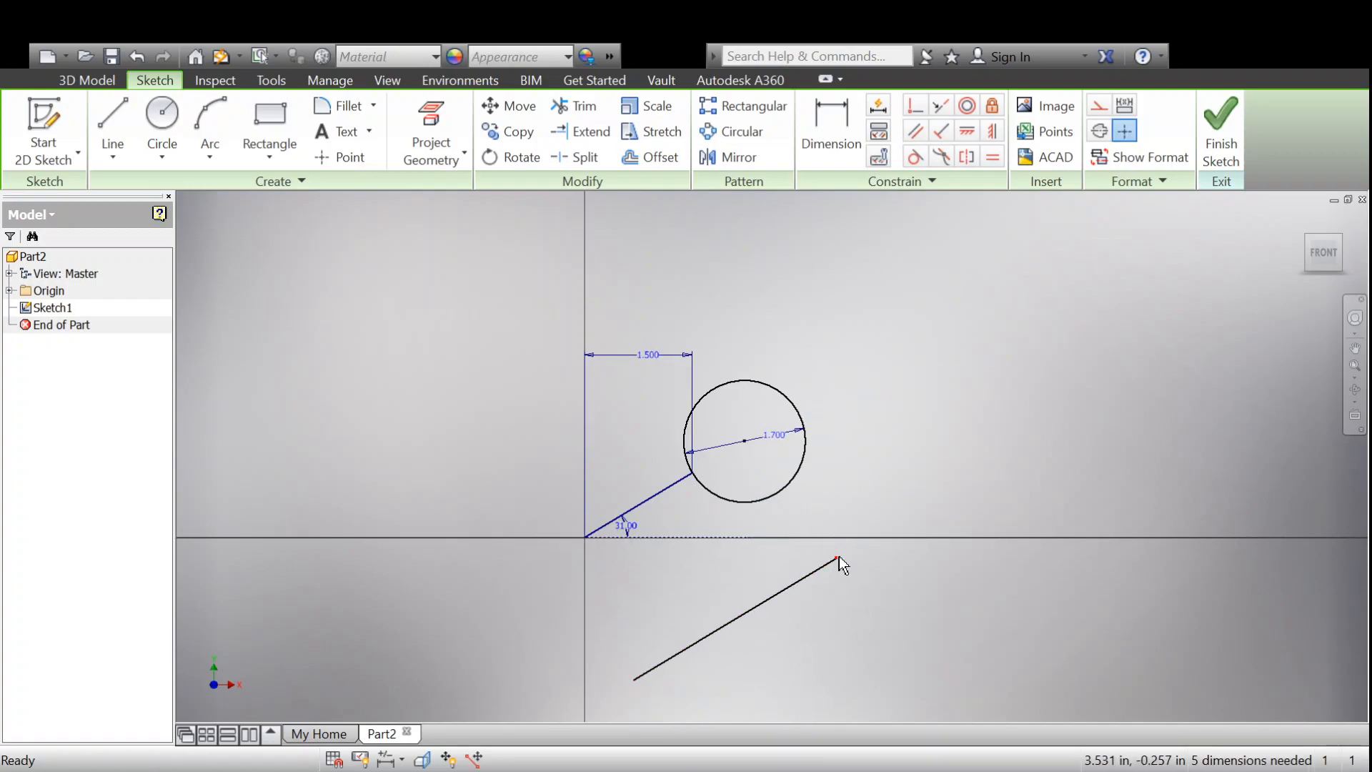
mouse_move(837, 556)
mouse_down()
mouse_move(906, 593)
mouse_move(822, 490)
mouse_move(781, 461)
mouse_move(715, 450)
mouse_move(753, 436)
mouse_move(795, 543)
mouse_up()
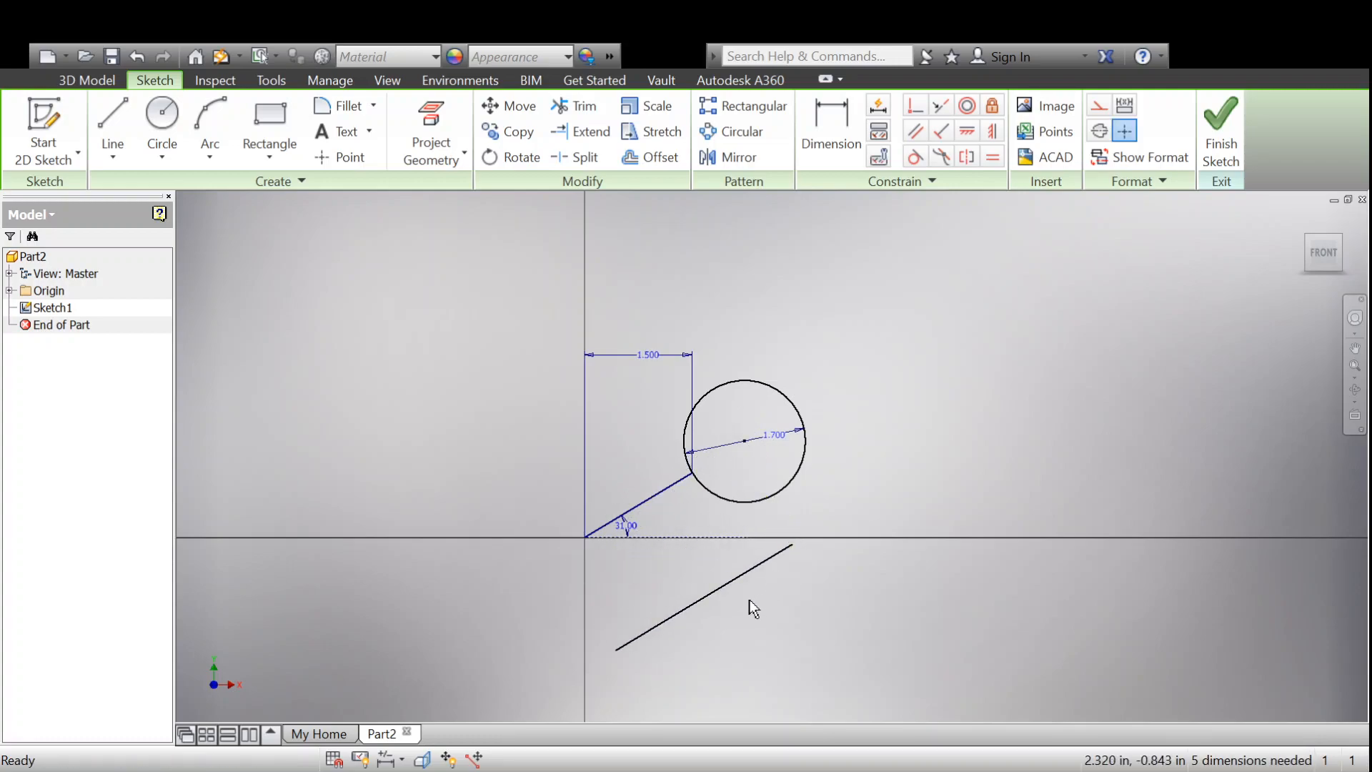
scroll(735, 610, down, 2)
scroll(714, 597, up, 5)
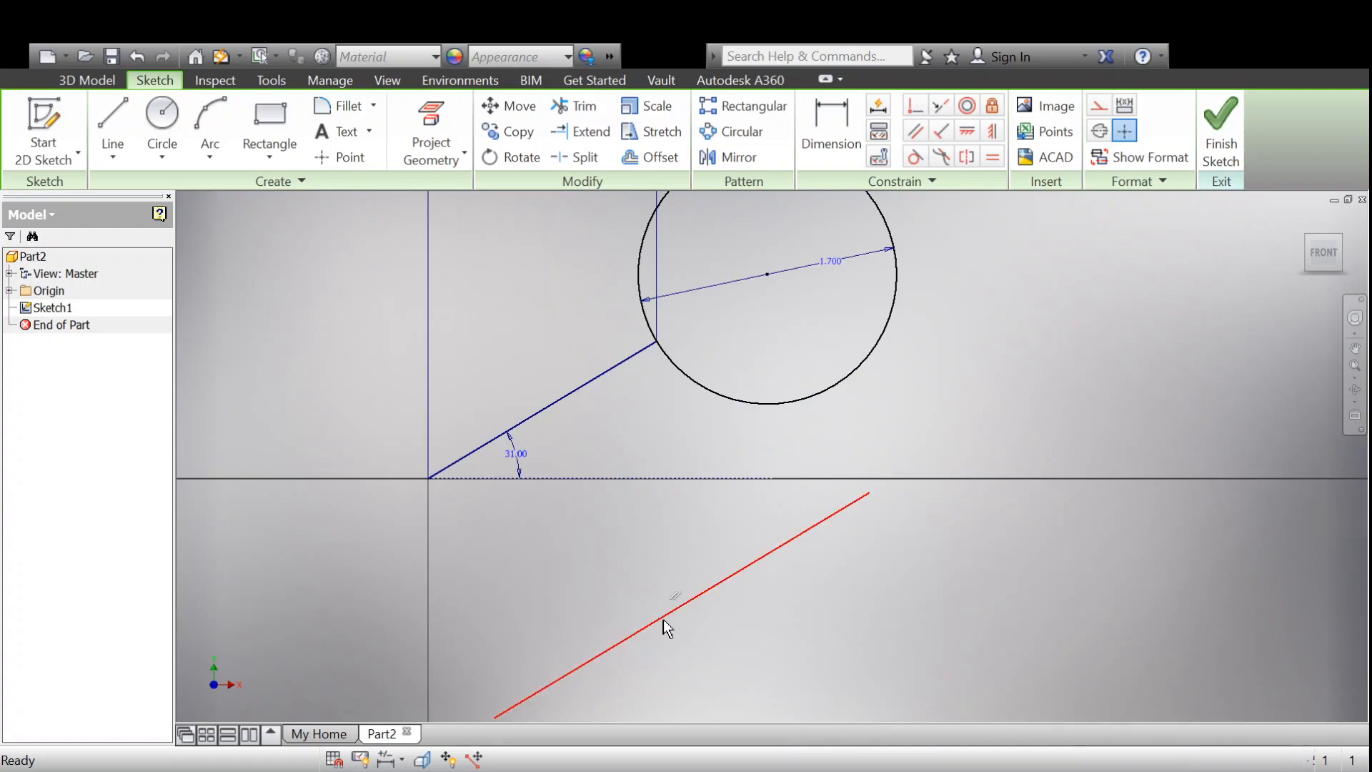
click(676, 606)
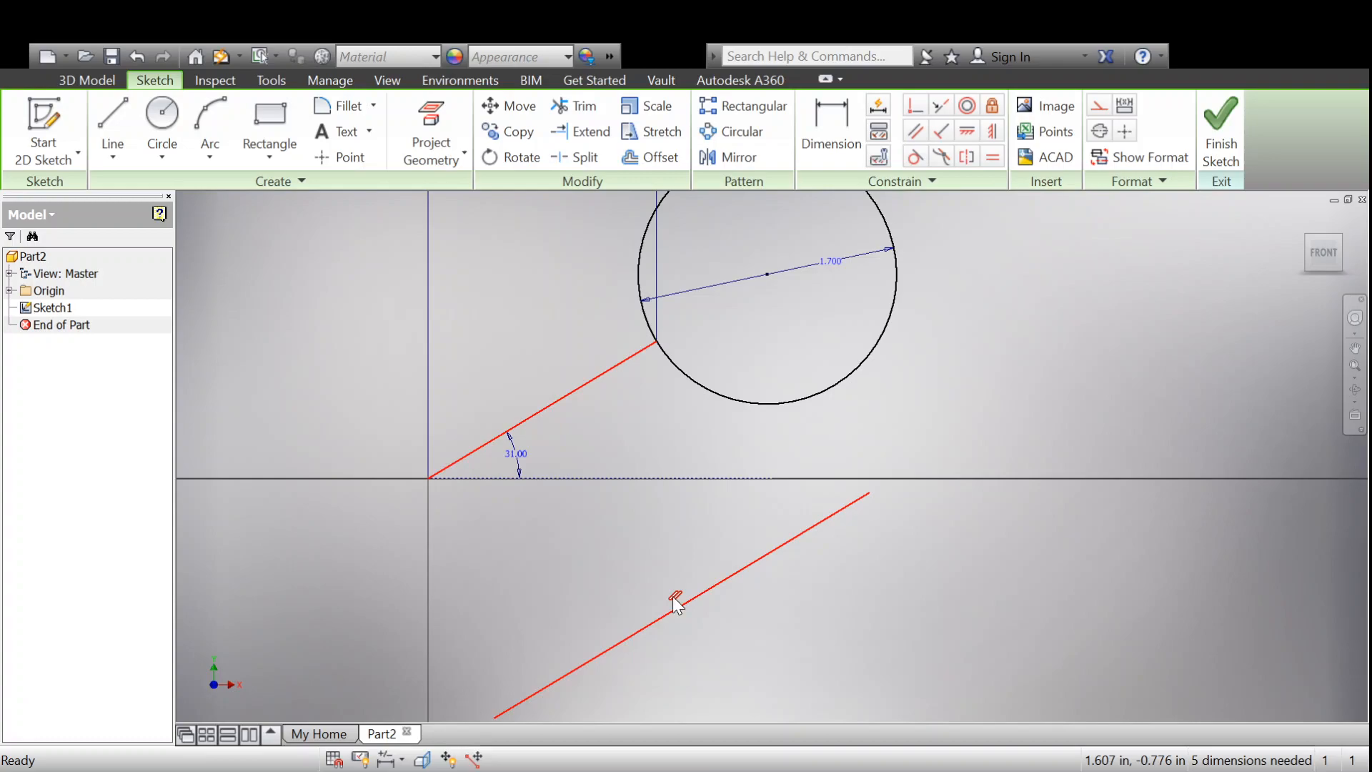
key(Delete)
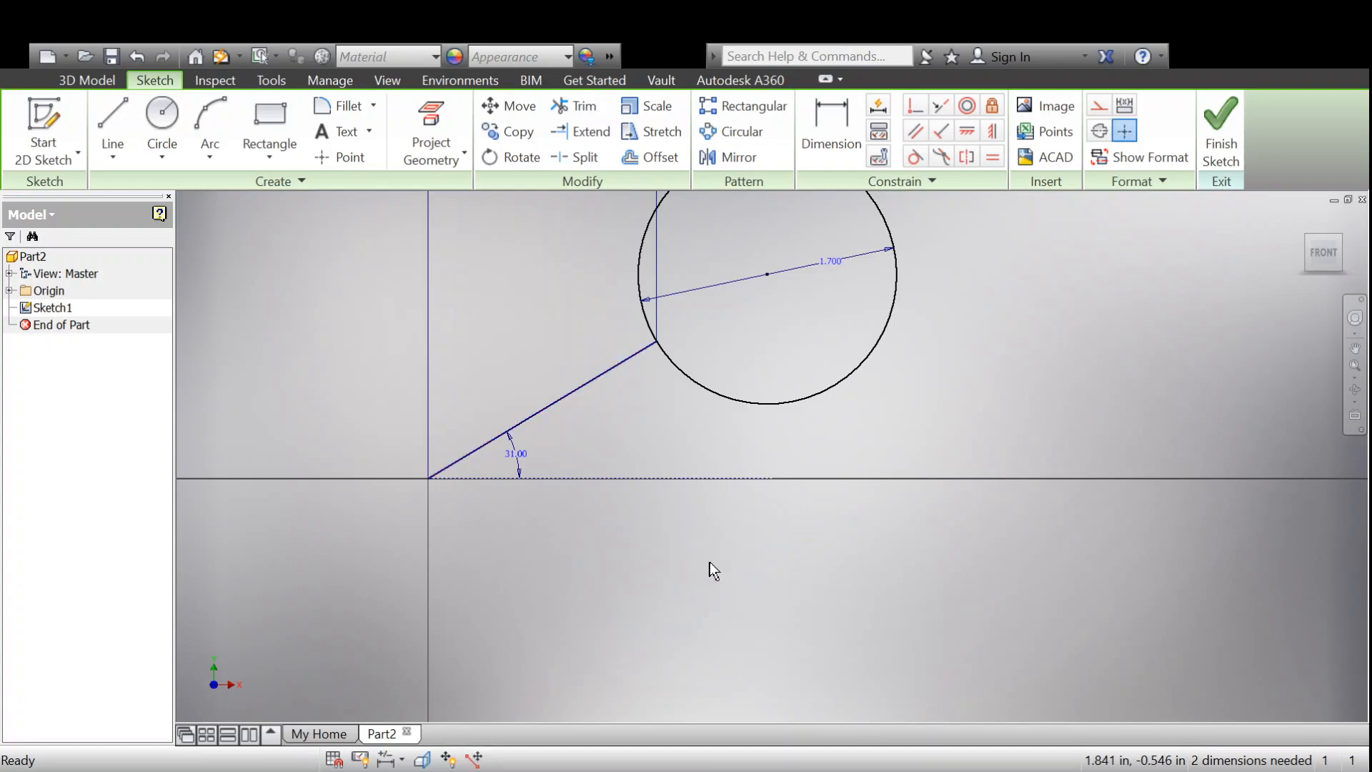
key(ctrl+z)
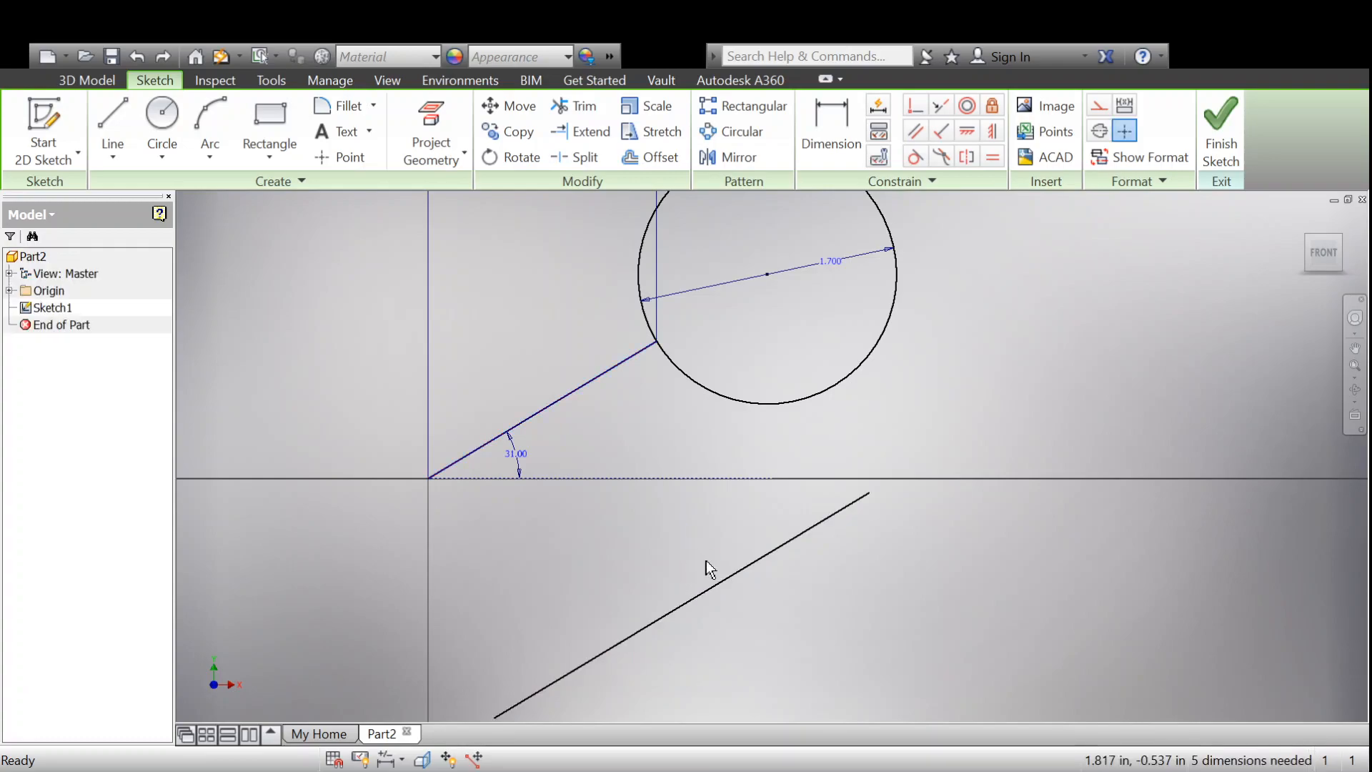
Step: Delete the lower line's parallel constraint and move both its endpoints so it runs almost horizontally below the axis
scroll(706, 560, down, 3)
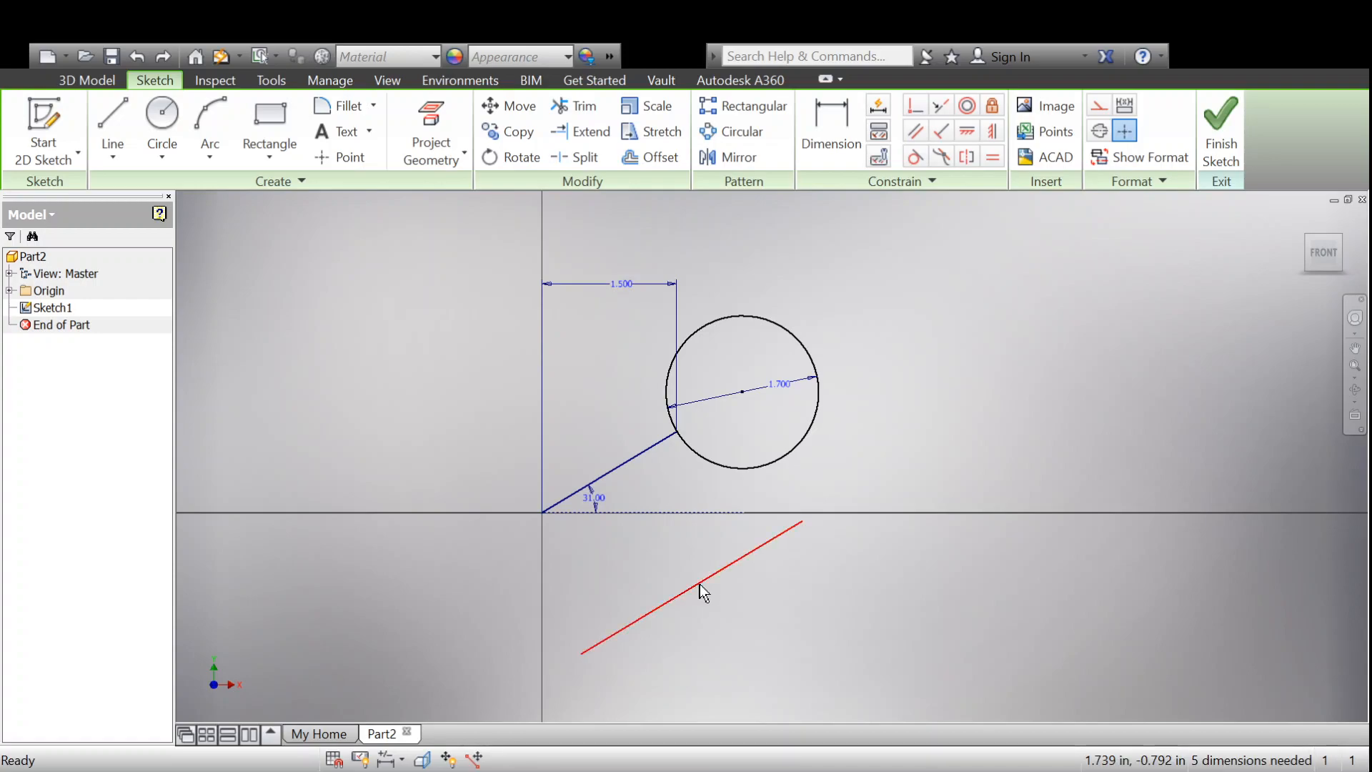
click(697, 583)
click(685, 578)
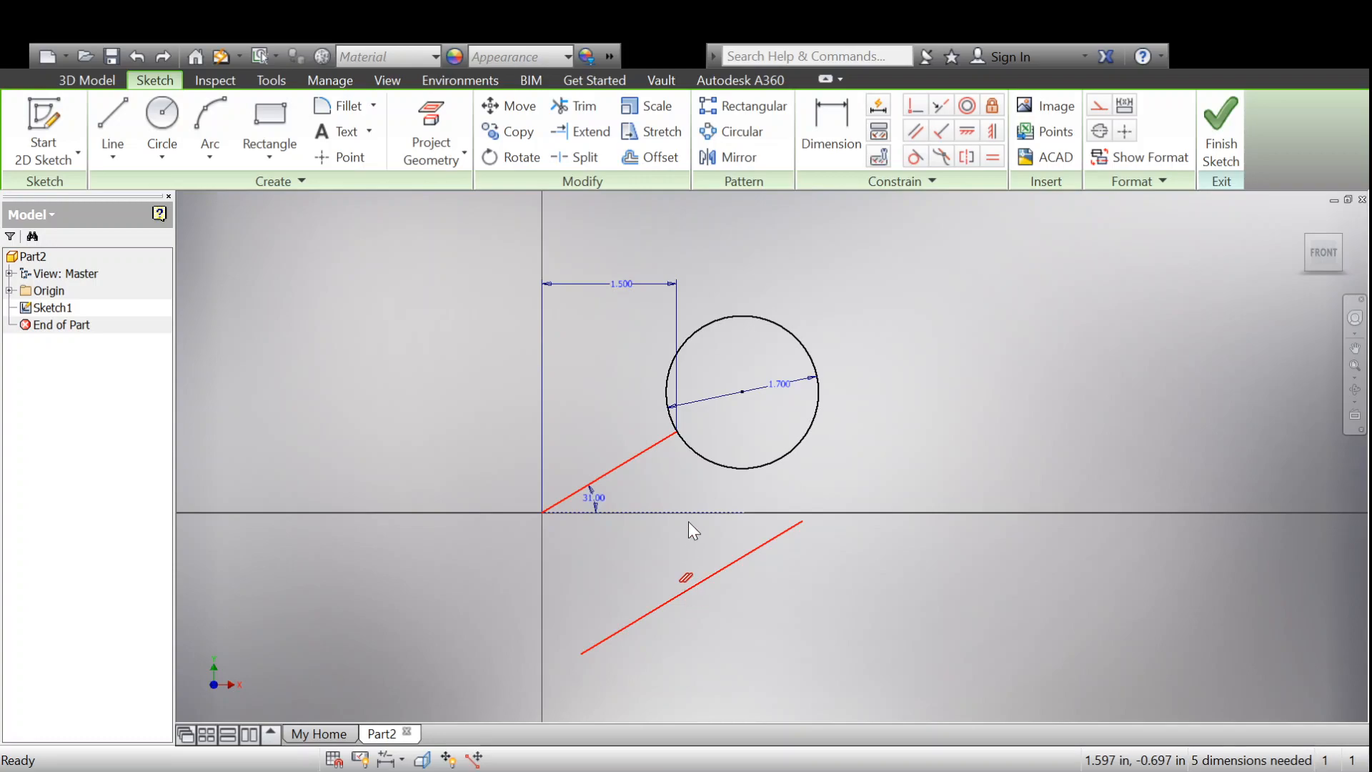
key(Delete)
mouse_move(805, 520)
mouse_down()
mouse_move(840, 602)
mouse_move(842, 567)
mouse_move(859, 605)
mouse_up()
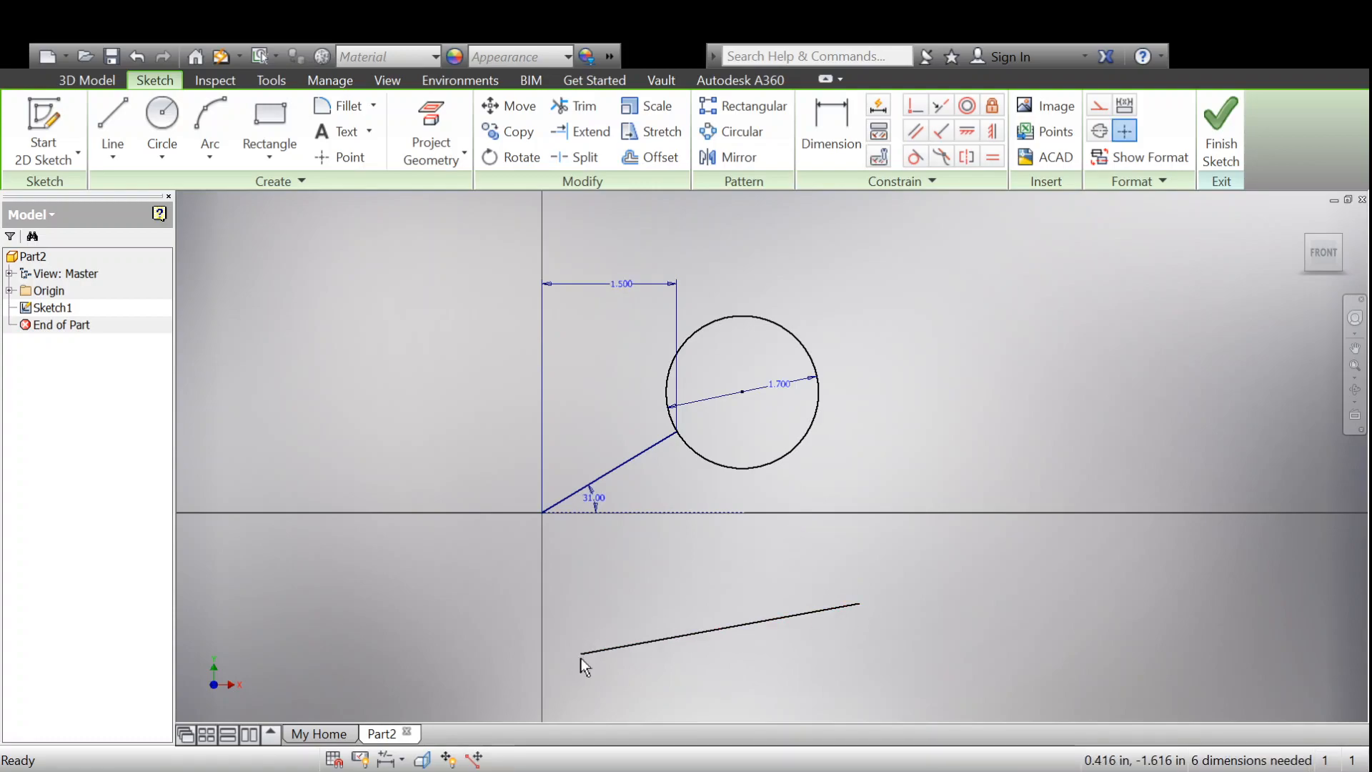
drag(582, 654, 581, 610)
Step: Reapply a parallel constraint between the angled line and the nearly horizontal lower line
click(915, 131)
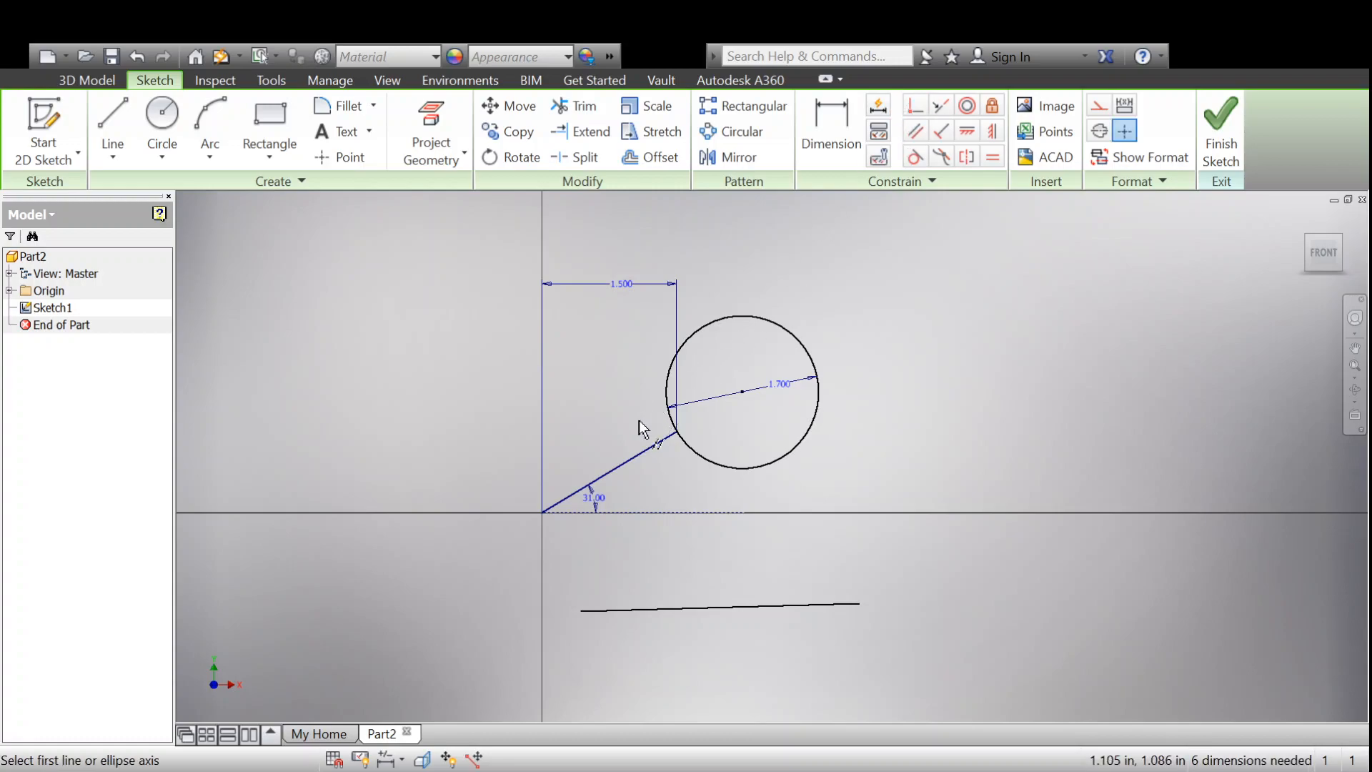
click(631, 460)
click(693, 608)
key(Escape)
Step: Move the lower line's upper end to the horizontal axis and remove the line's parallel constraint again
mouse_move(841, 534)
mouse_down()
mouse_move(861, 568)
mouse_move(789, 430)
mouse_move(836, 526)
mouse_move(829, 515)
mouse_up()
click(708, 586)
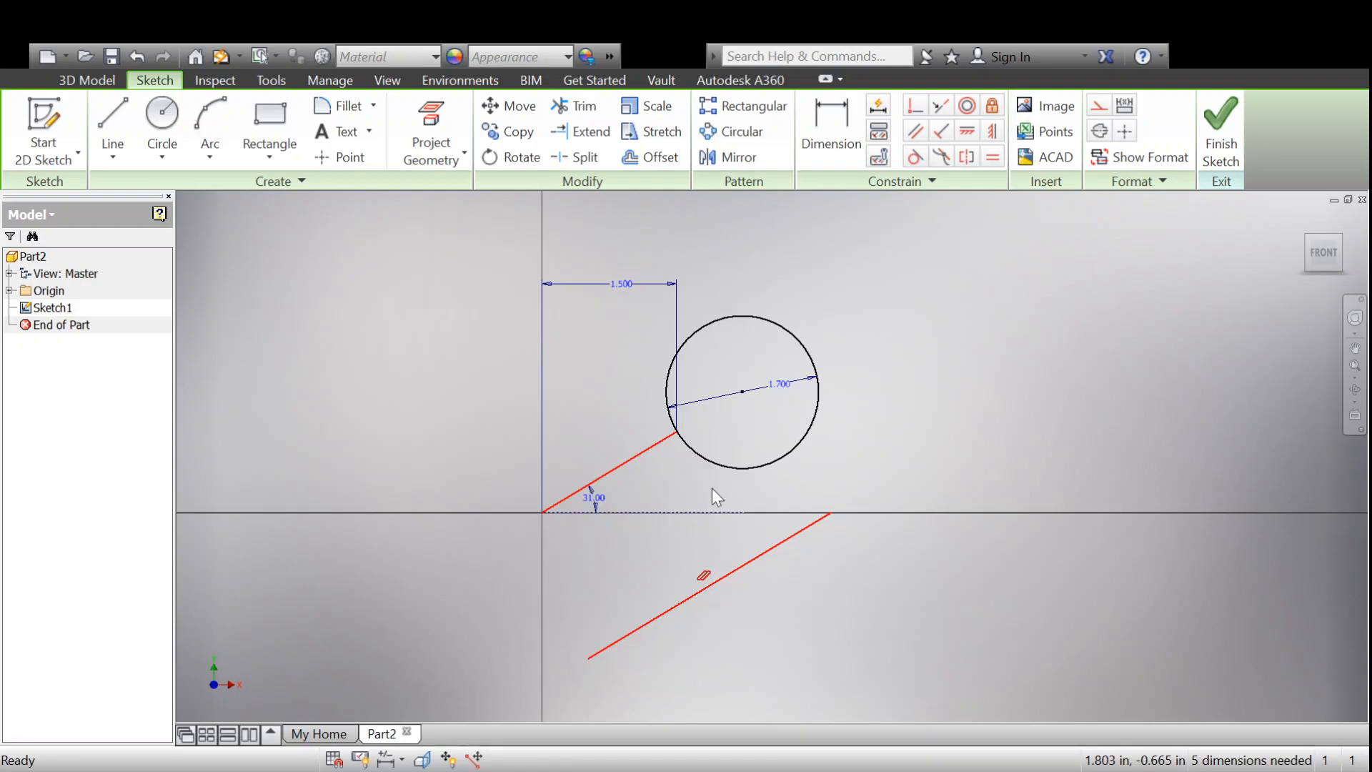
key(Delete)
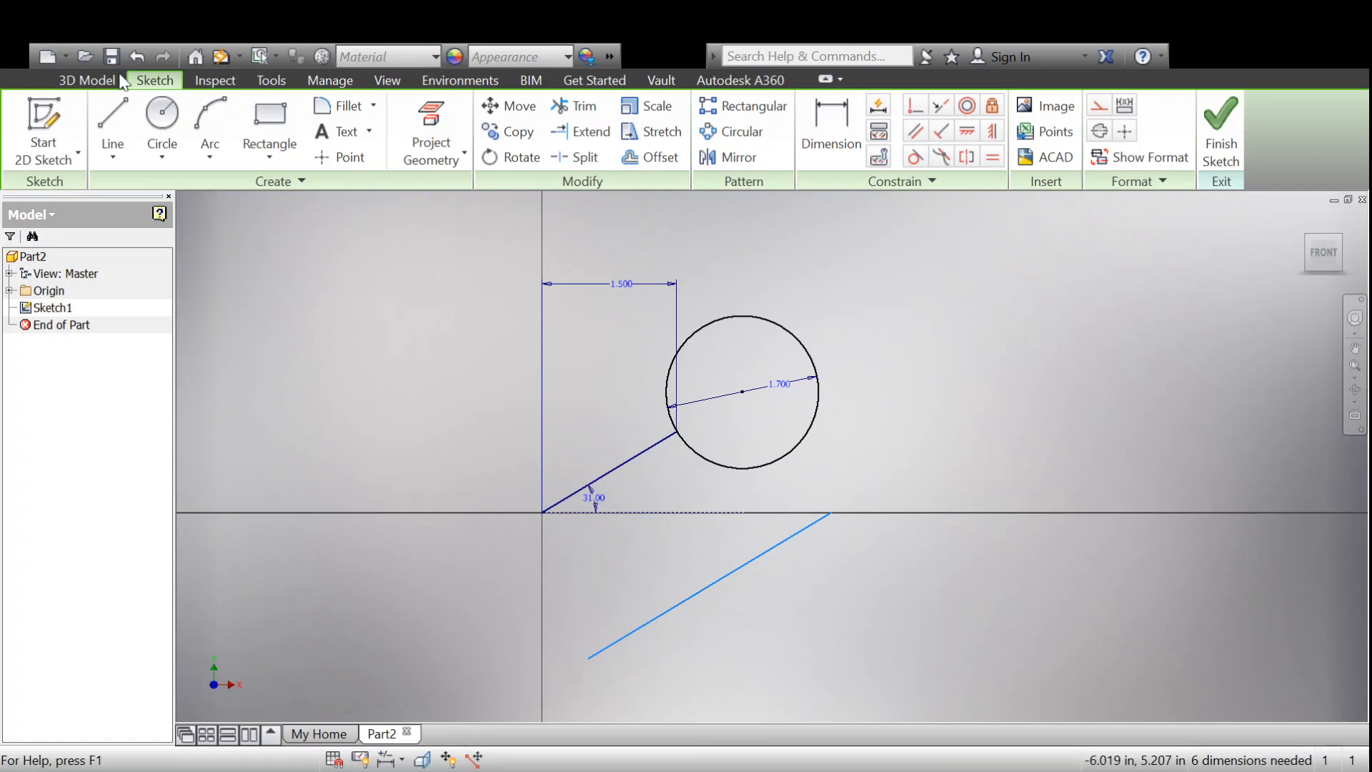
Step: Sketch a closed triangle from three lines, left of the vertical axis and above the horizontal axis
click(160, 141)
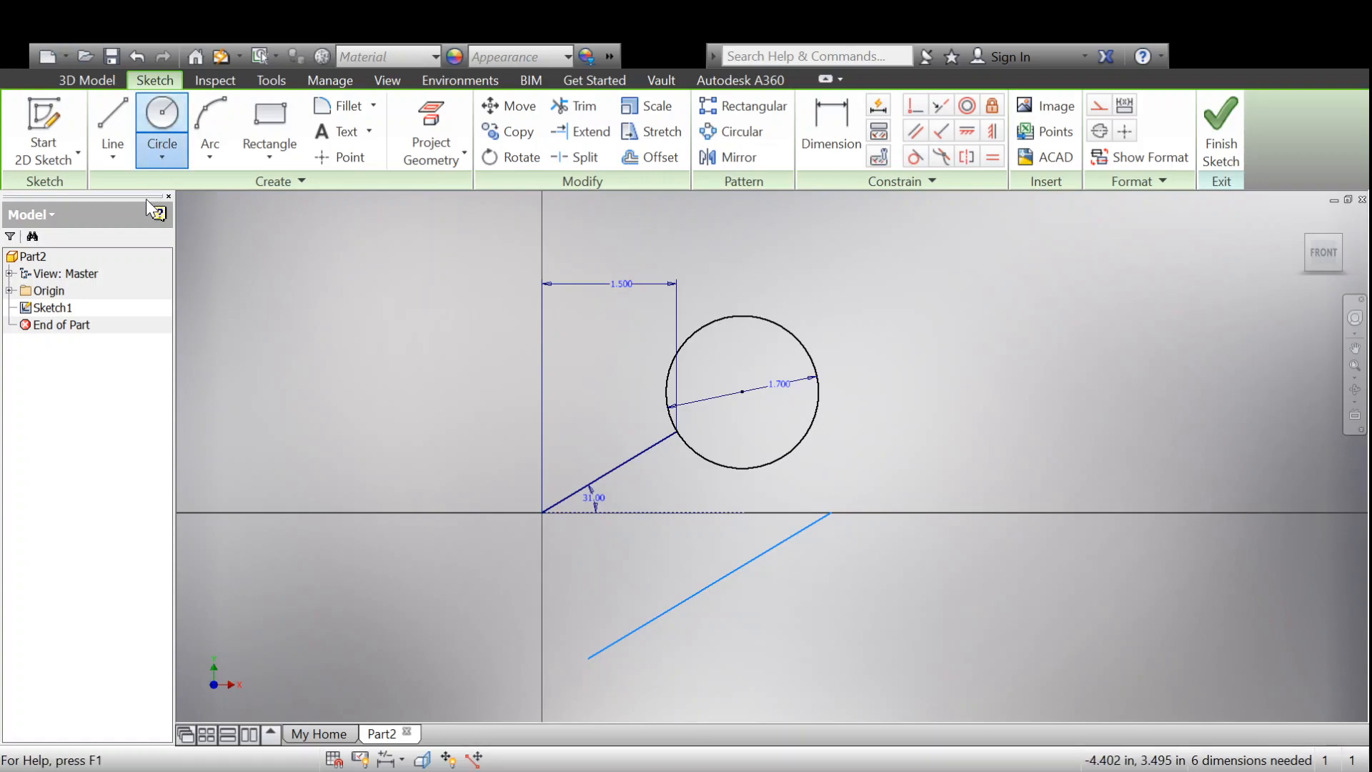
click(115, 151)
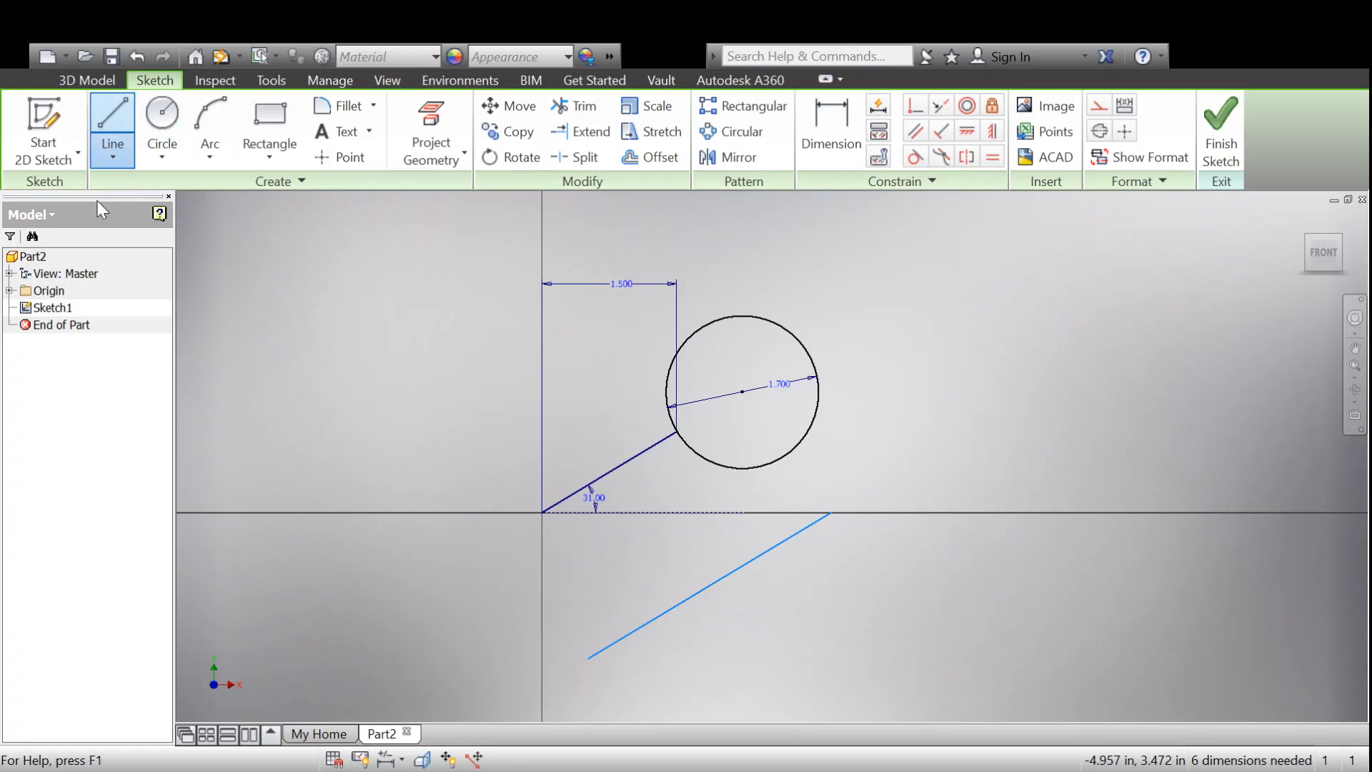
click(245, 431)
click(376, 331)
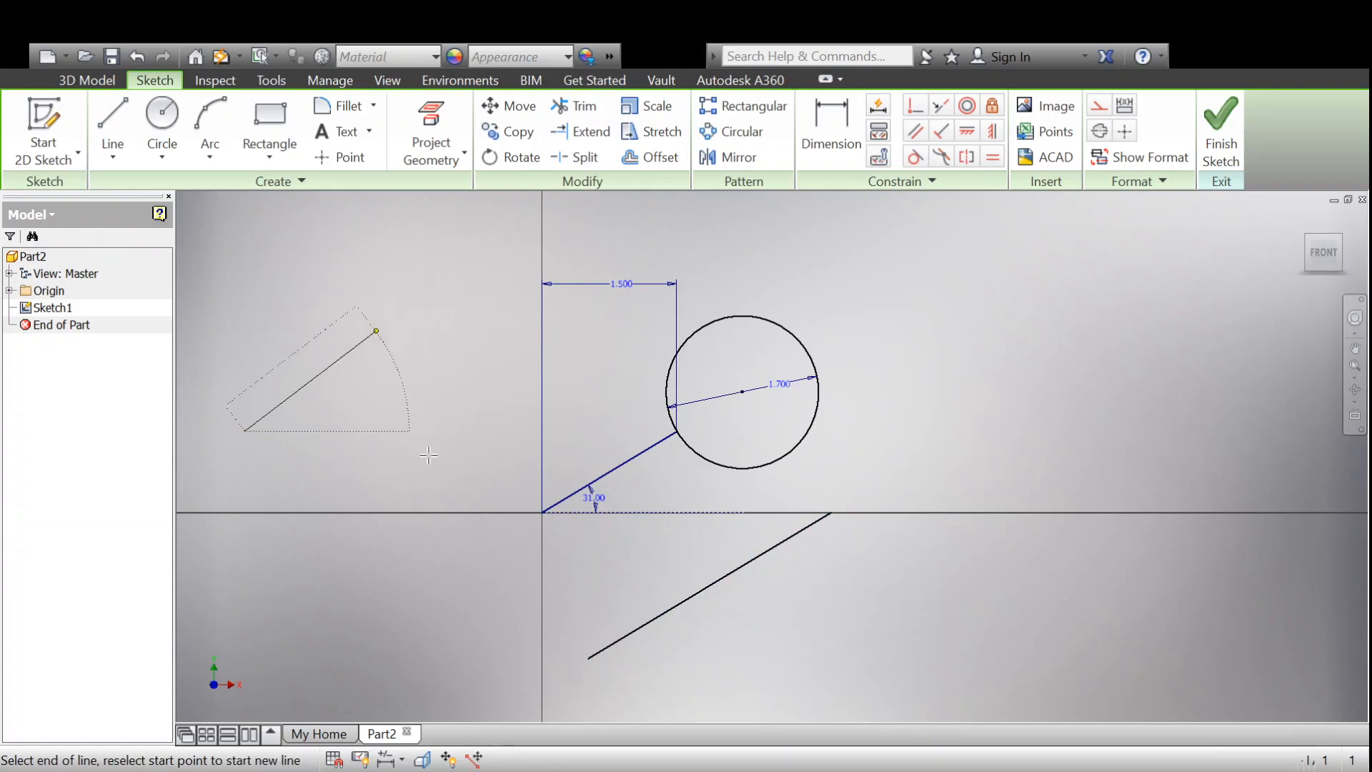
click(245, 430)
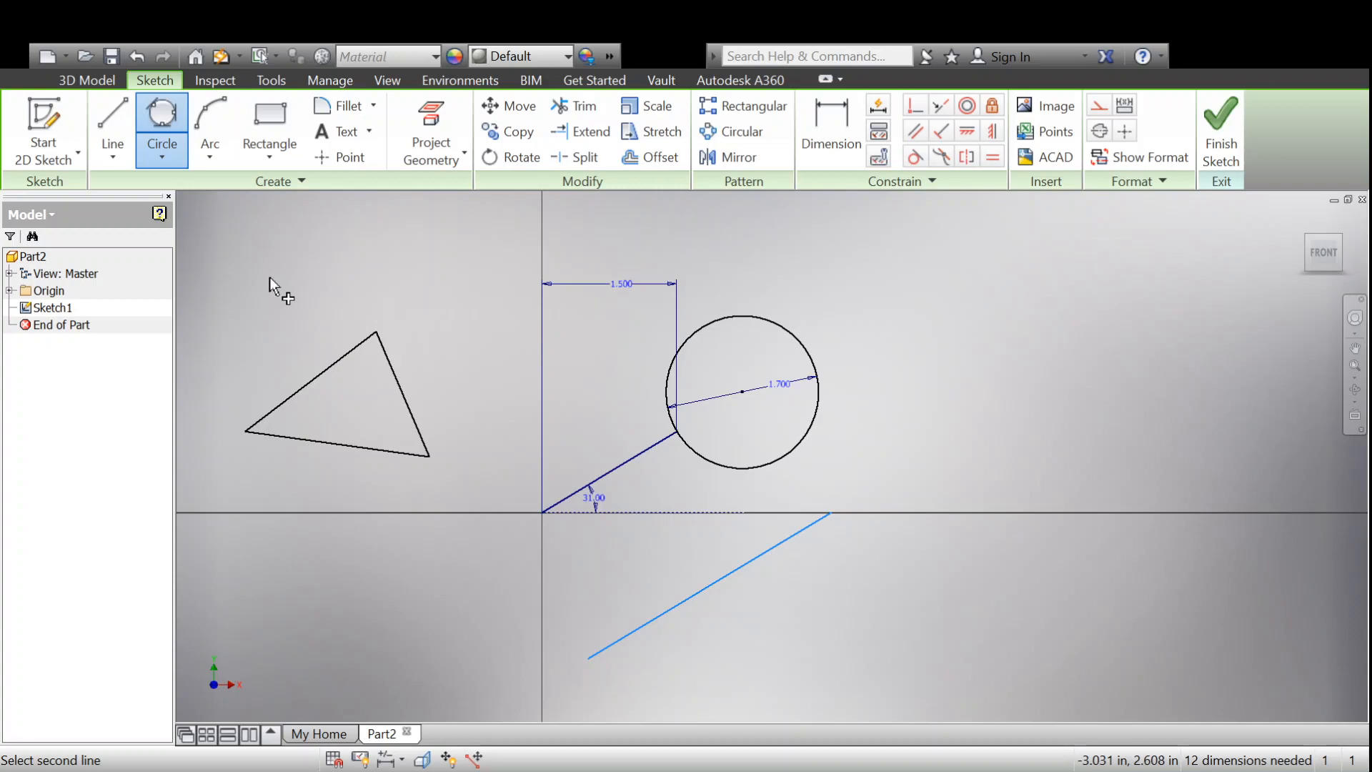
Step: Inscribe a tangent circle in the triangle, using its three sides as the tangent lines
key(Escape)
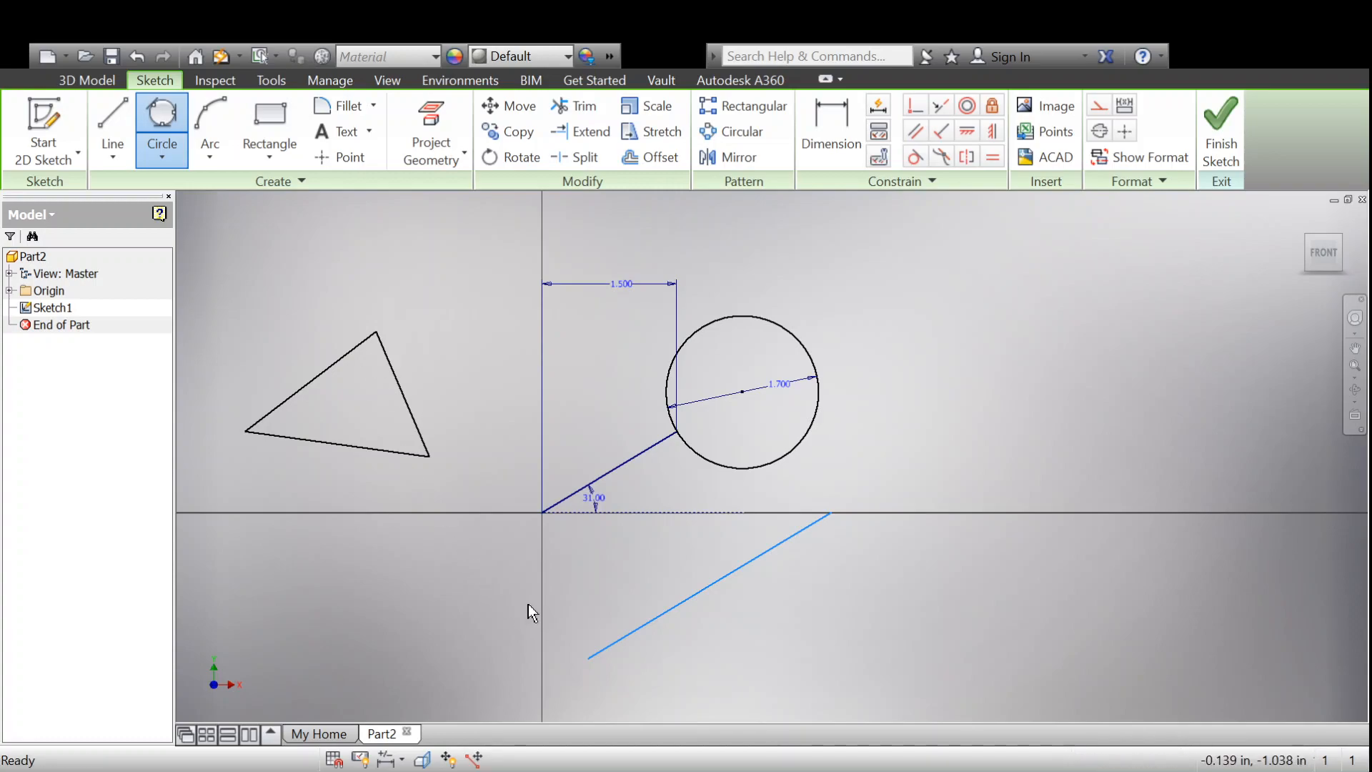
click(163, 151)
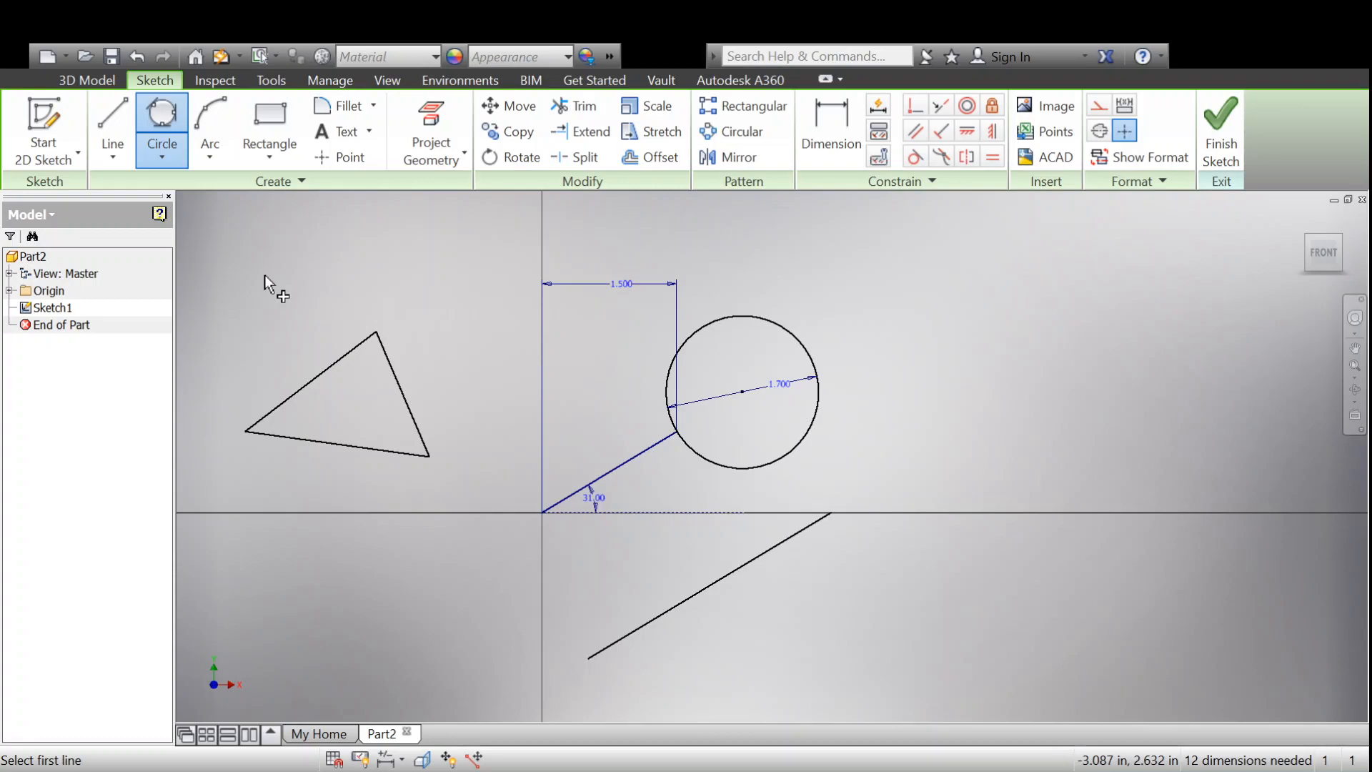
click(407, 453)
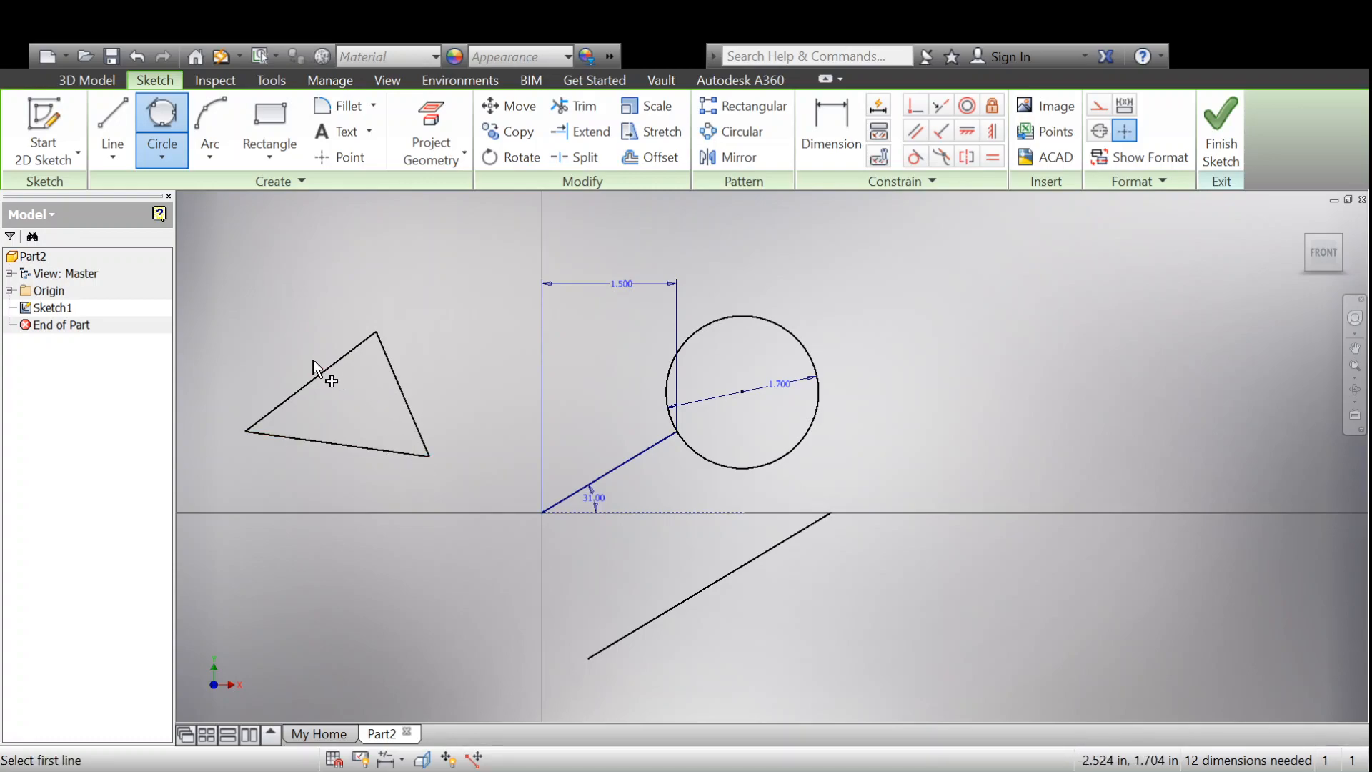
click(314, 384)
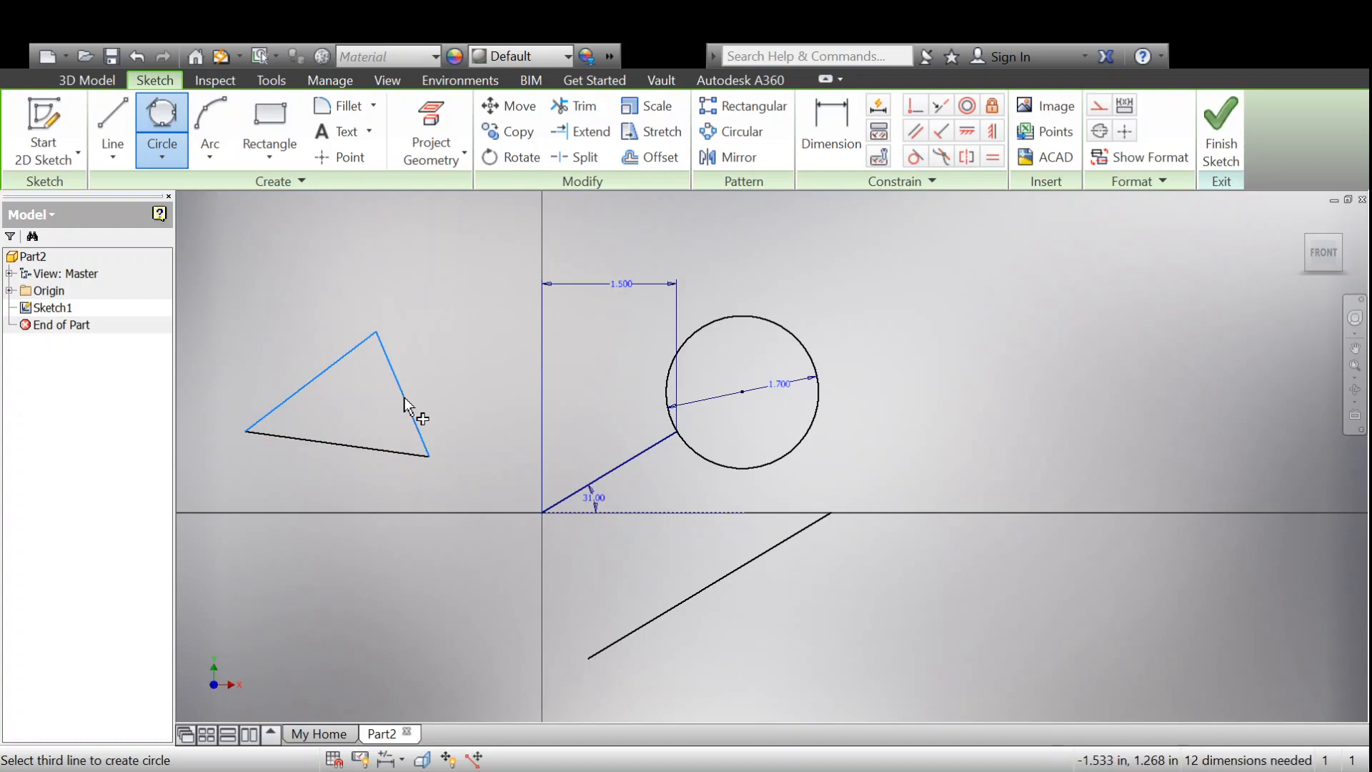
click(356, 447)
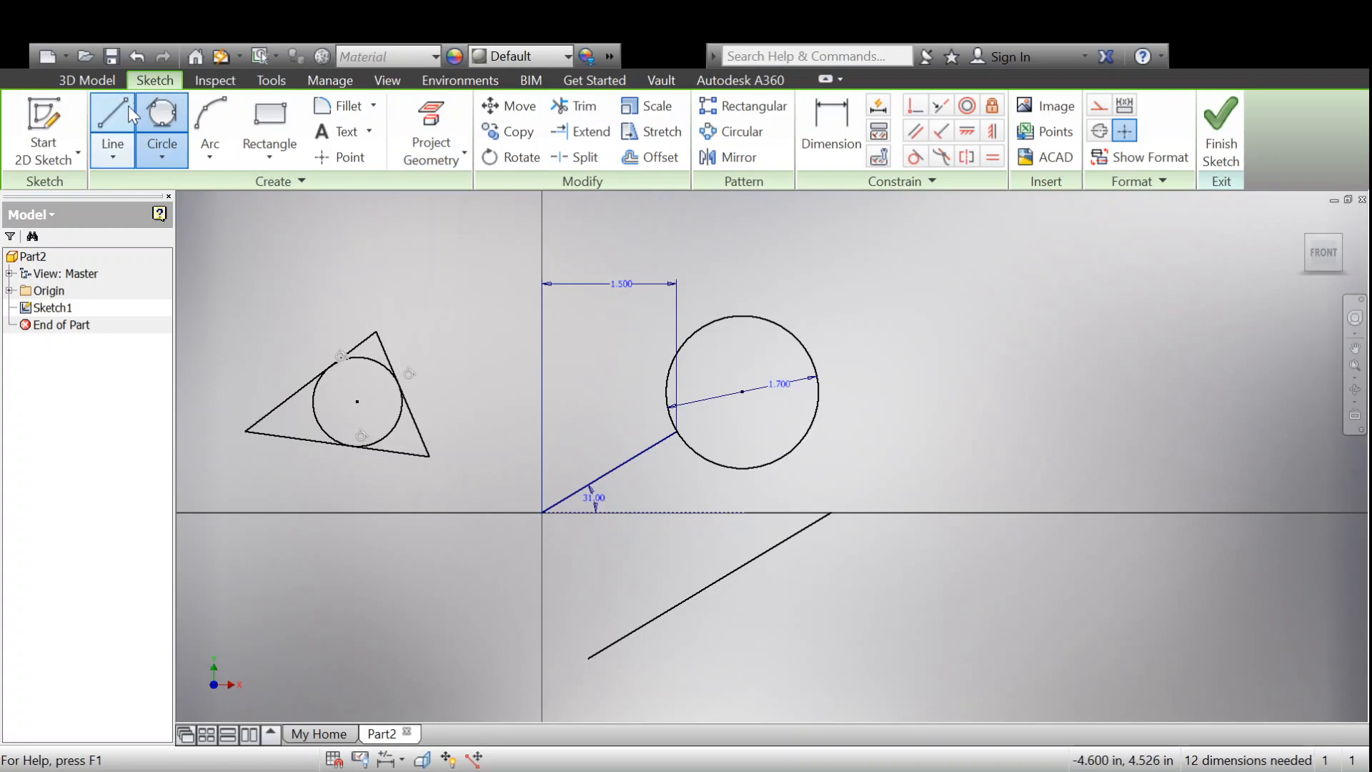
Step: Sketch a steep line crossing the angled line near the origin, running down to beside the lower line's lower end
click(113, 125)
click(614, 386)
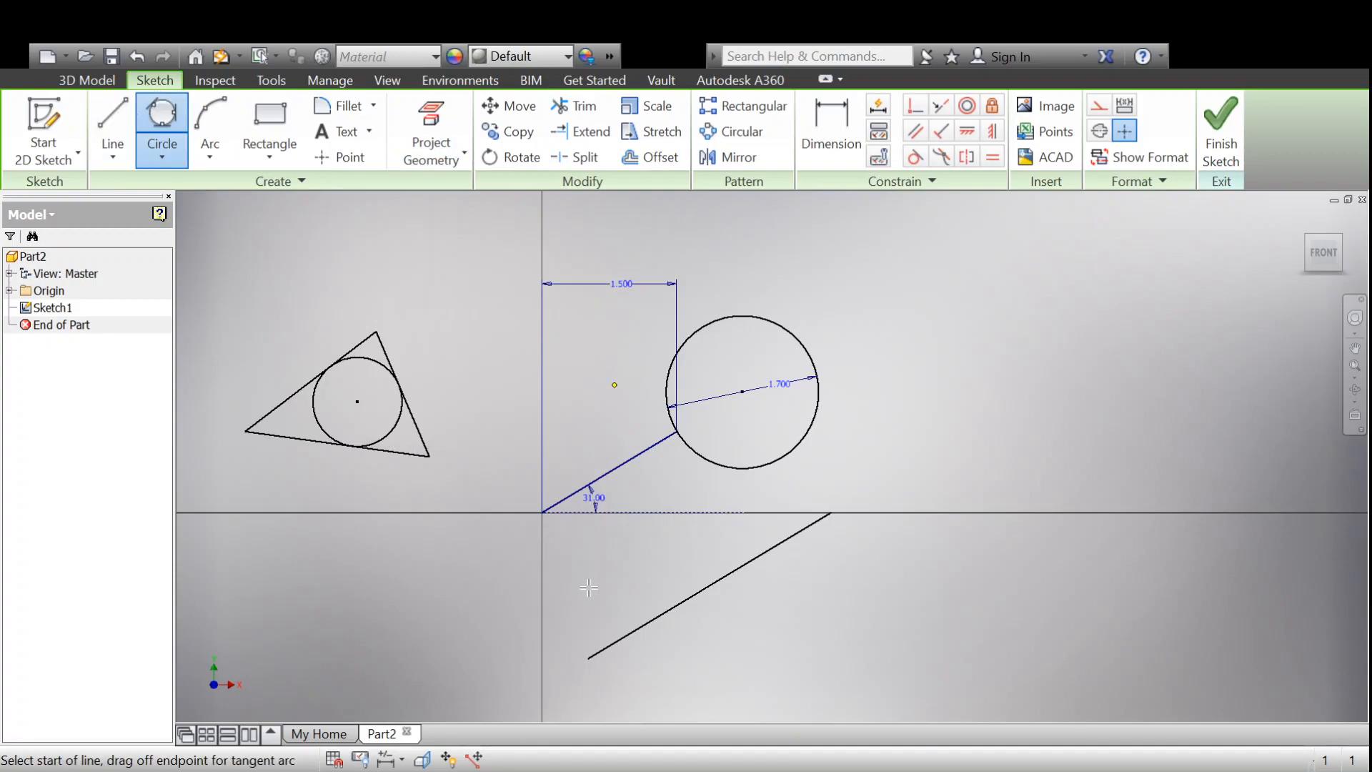
click(558, 691)
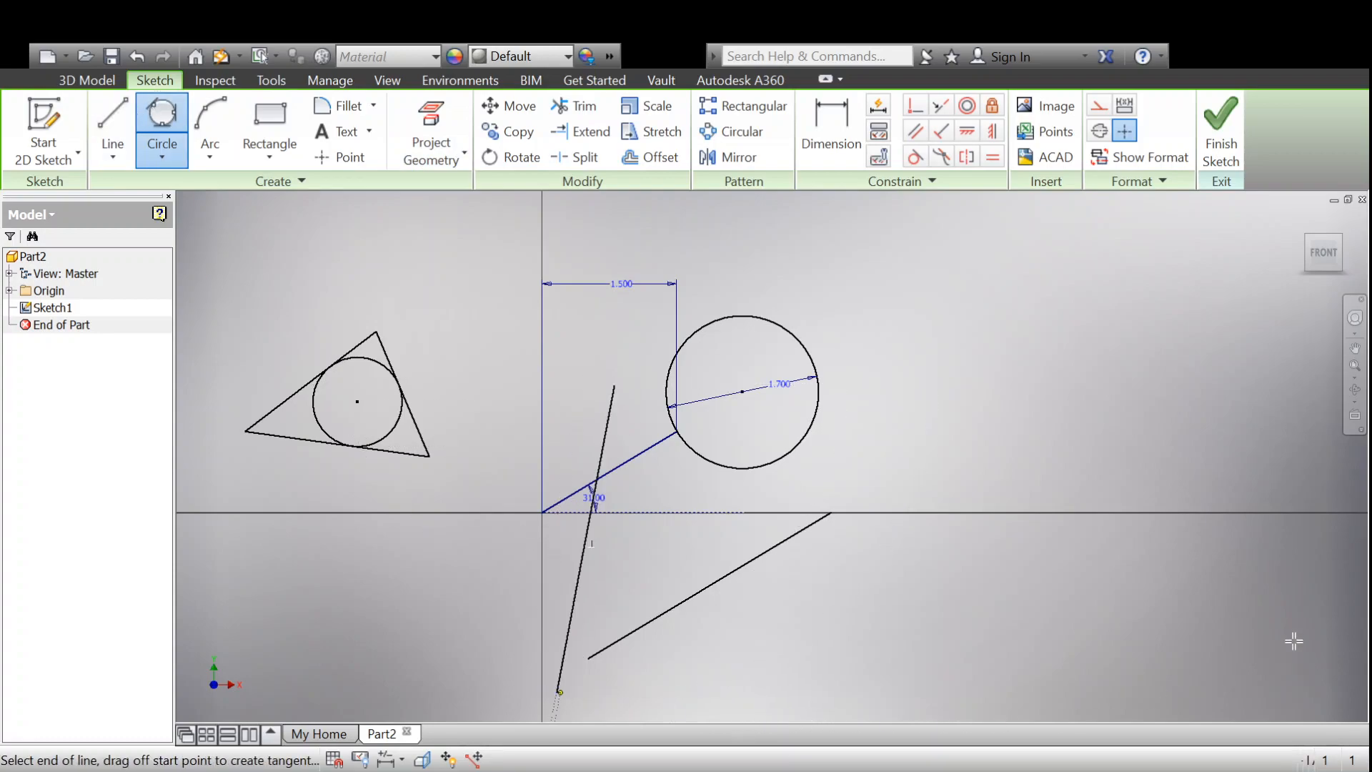
Step: Draw a circle tangent to the lower line, the angled line and the steep line
click(176, 144)
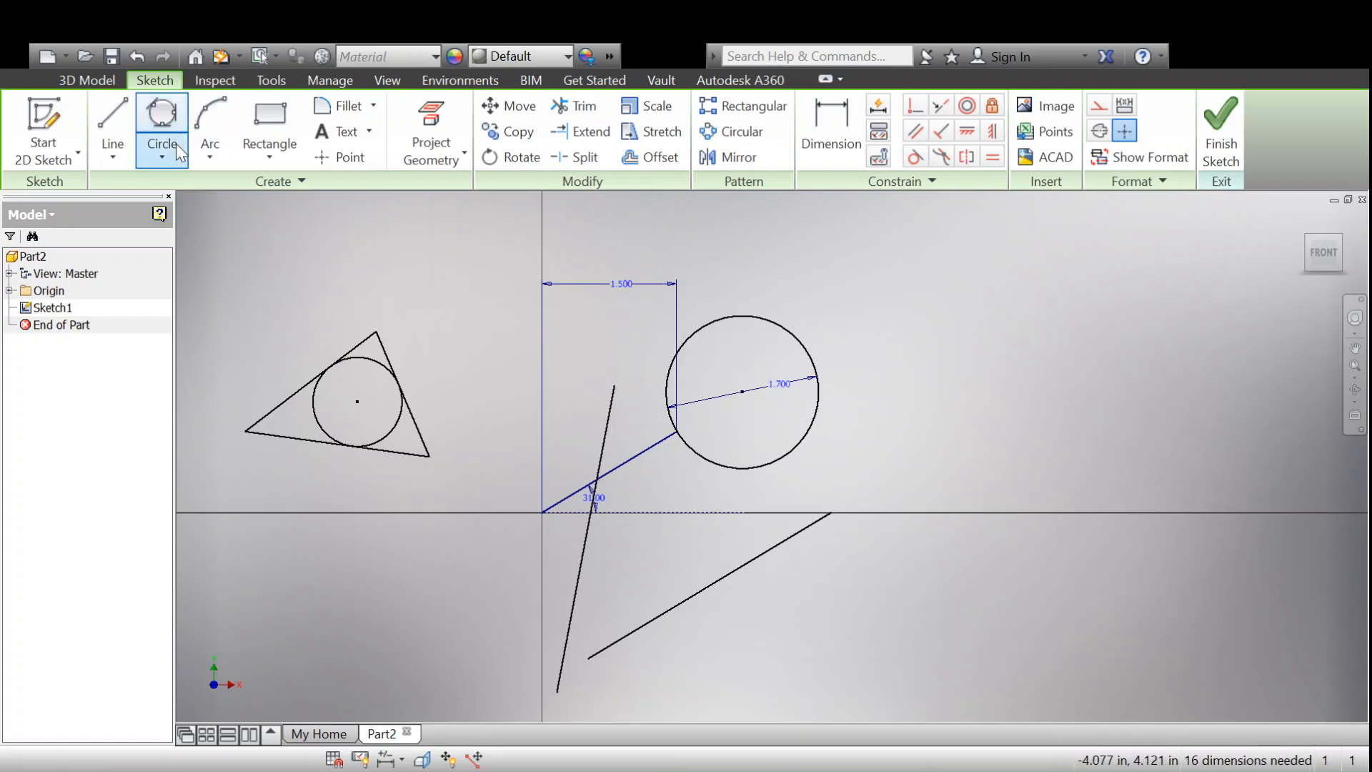
click(158, 227)
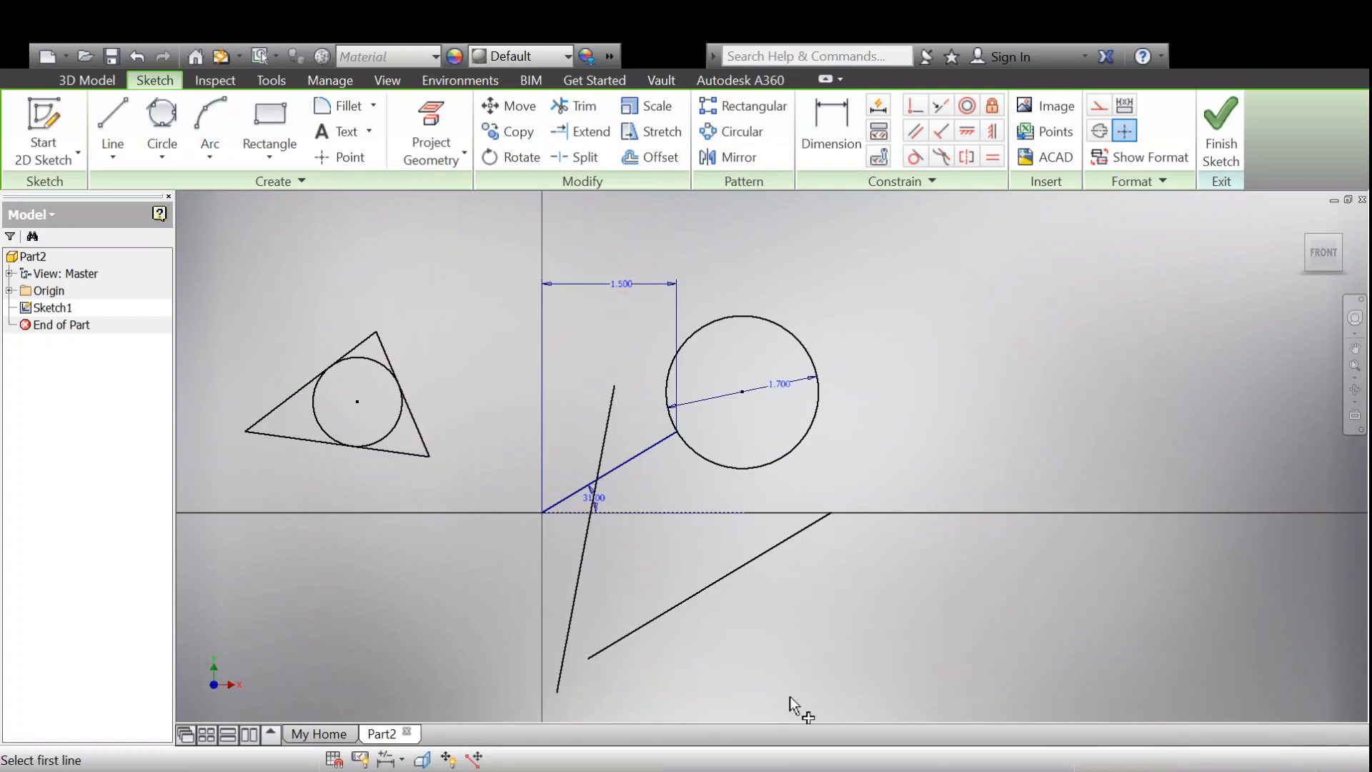
click(719, 581)
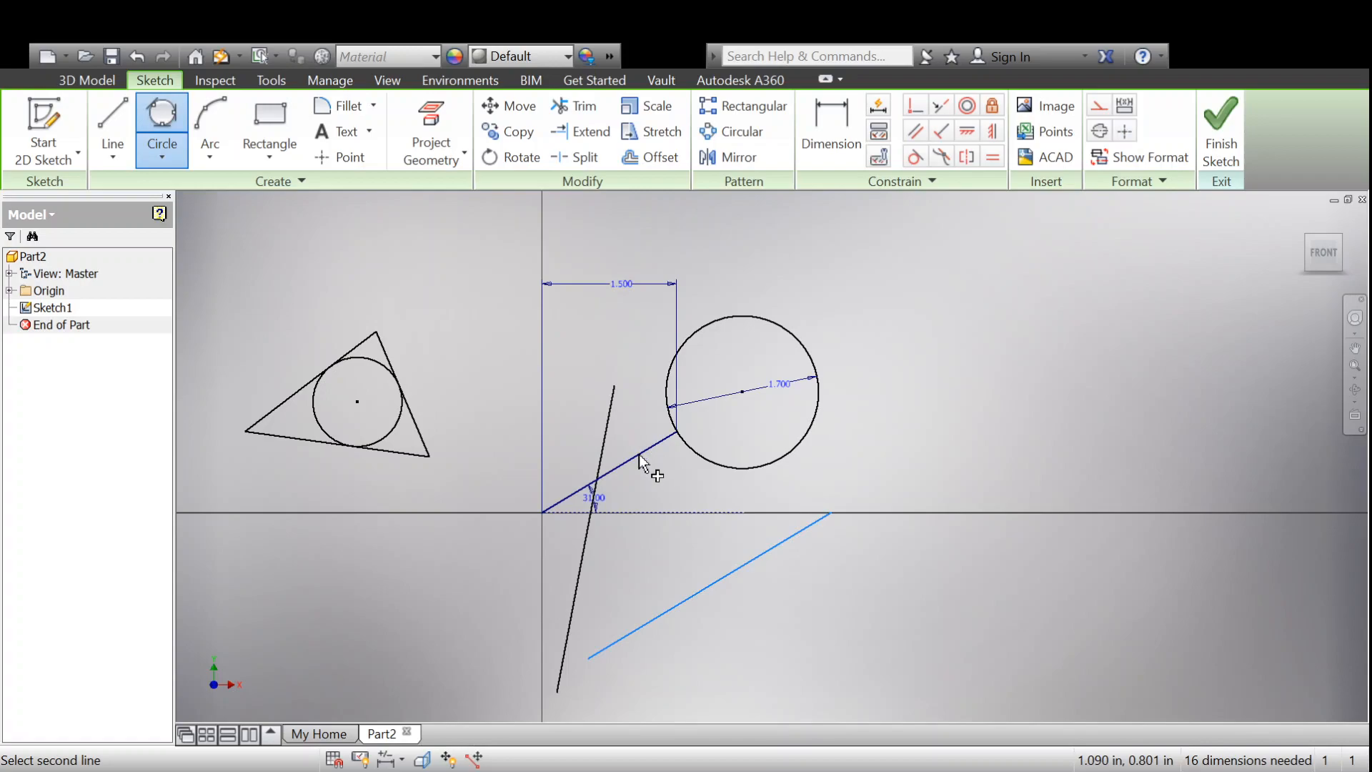
click(639, 453)
click(587, 538)
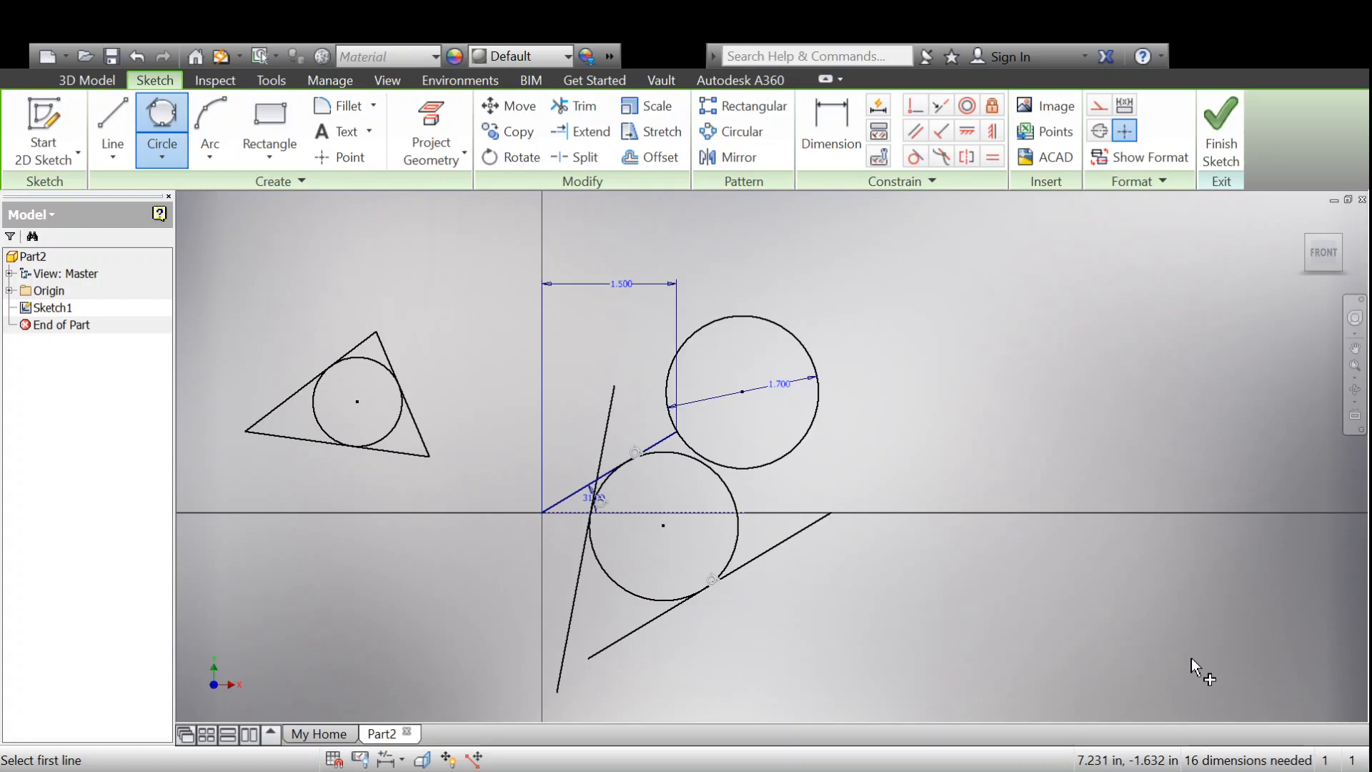
scroll(1074, 580, down, 3)
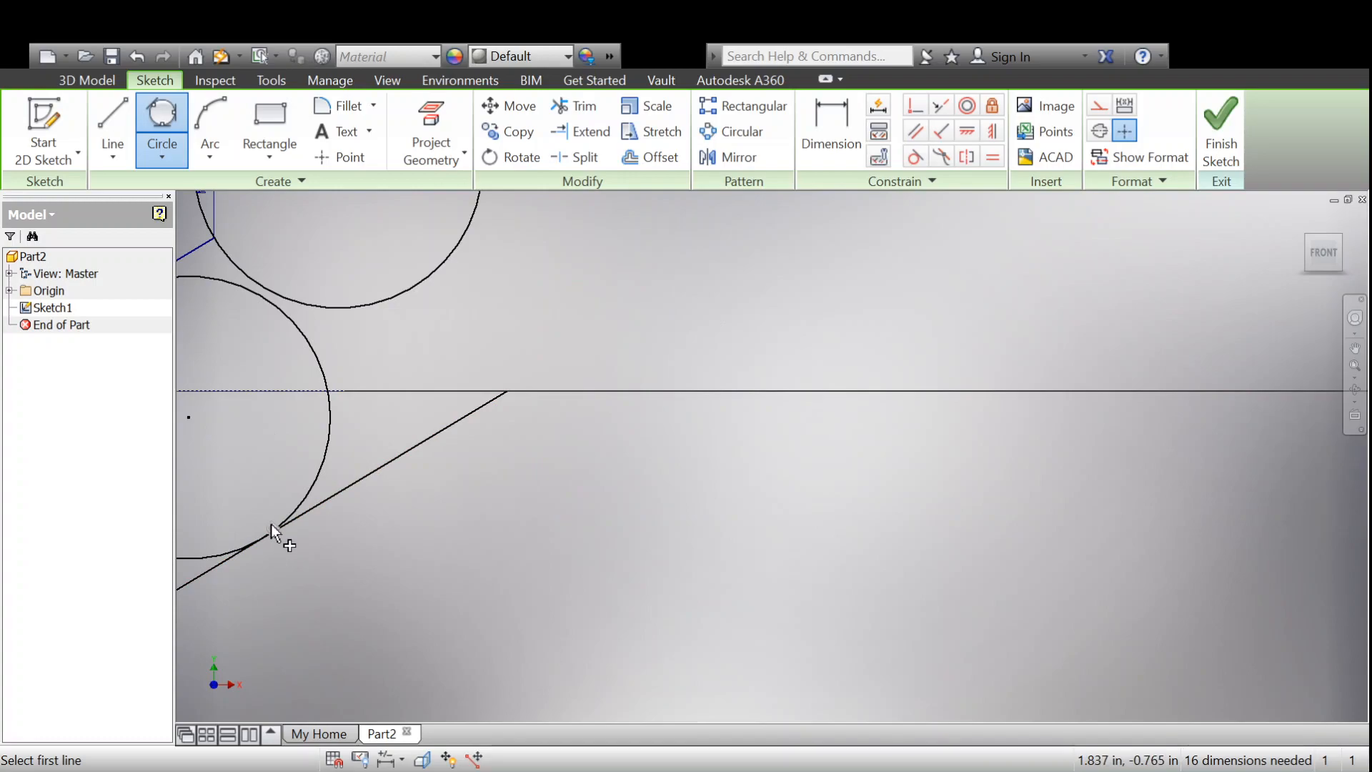
key(Escape)
Step: Examine the tangent constraints between the large circle below the axis and its three lines
scroll(273, 525, up, 4)
mouse_move(272, 525)
middle_down()
mouse_move(542, 570)
mouse_move(655, 568)
middle_up()
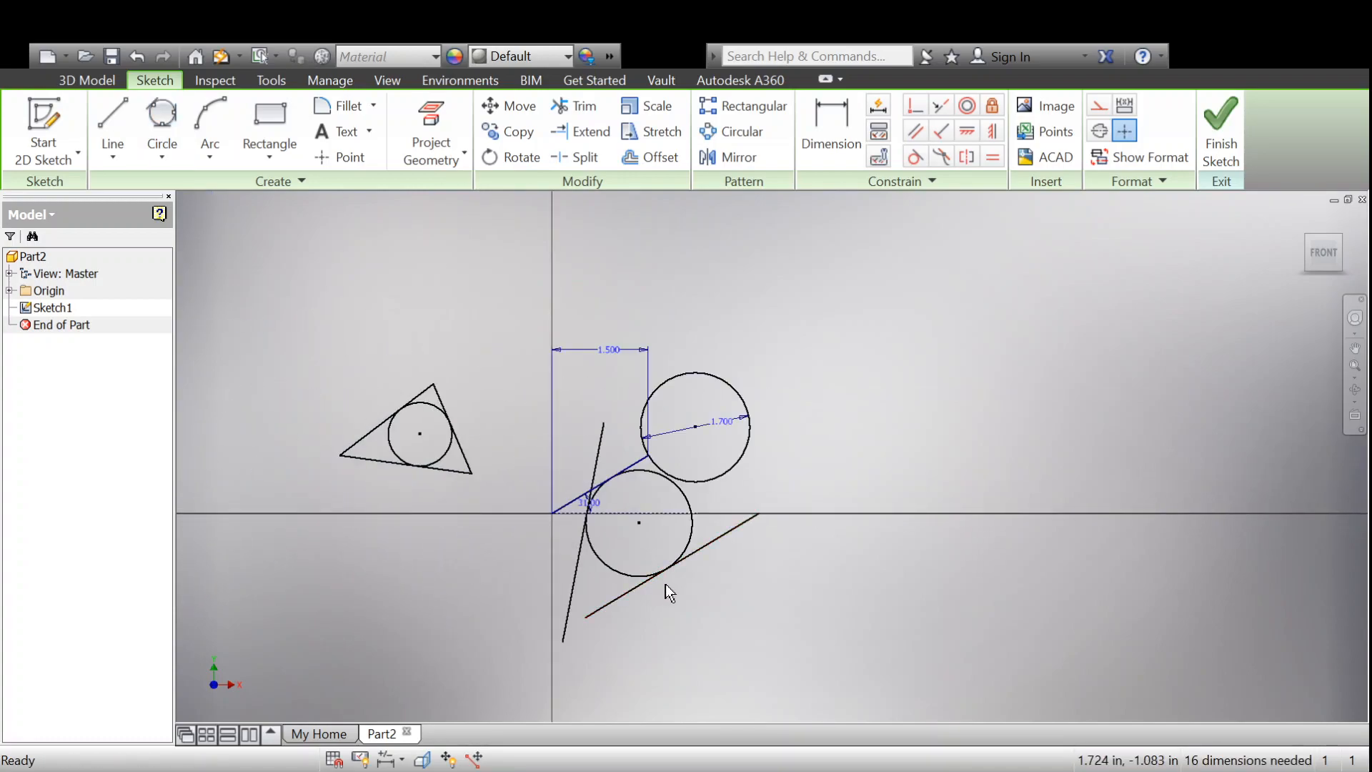
scroll(666, 585, down, 3)
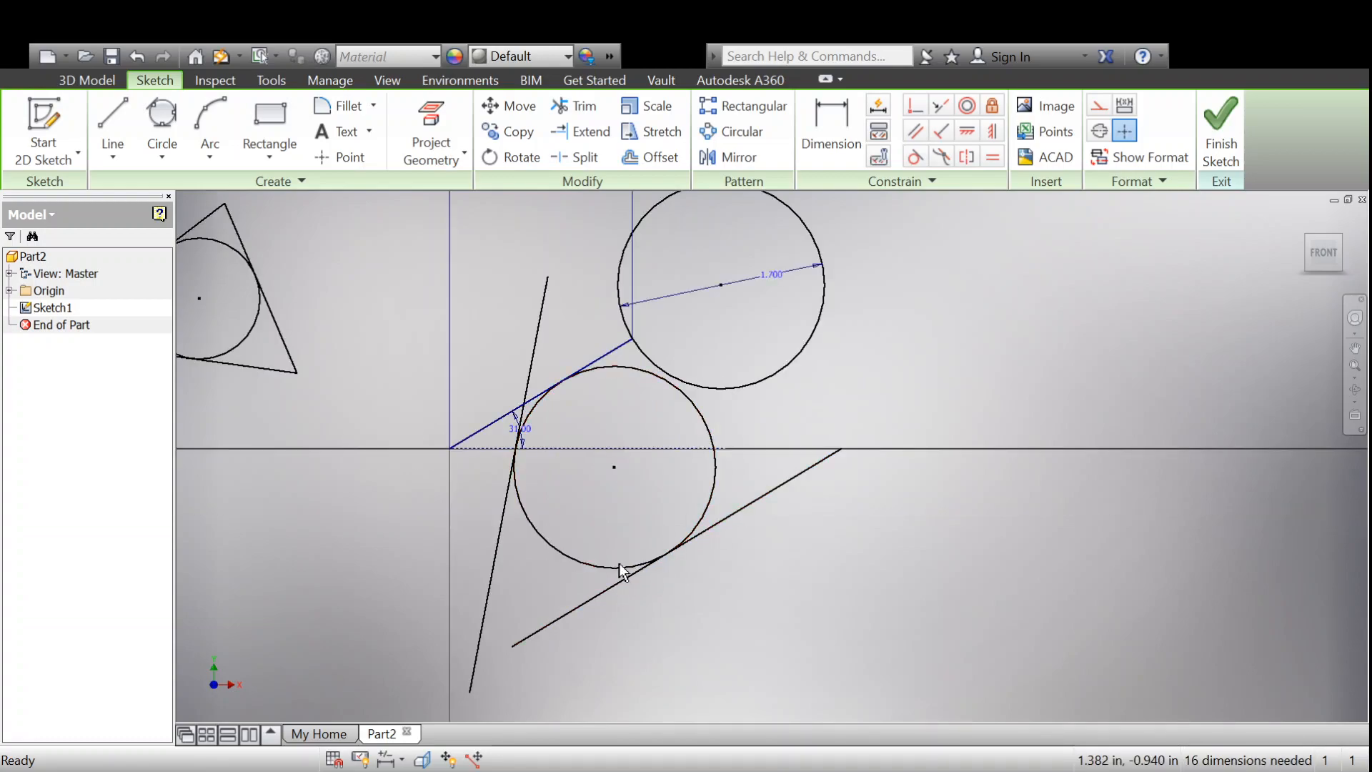
click(680, 544)
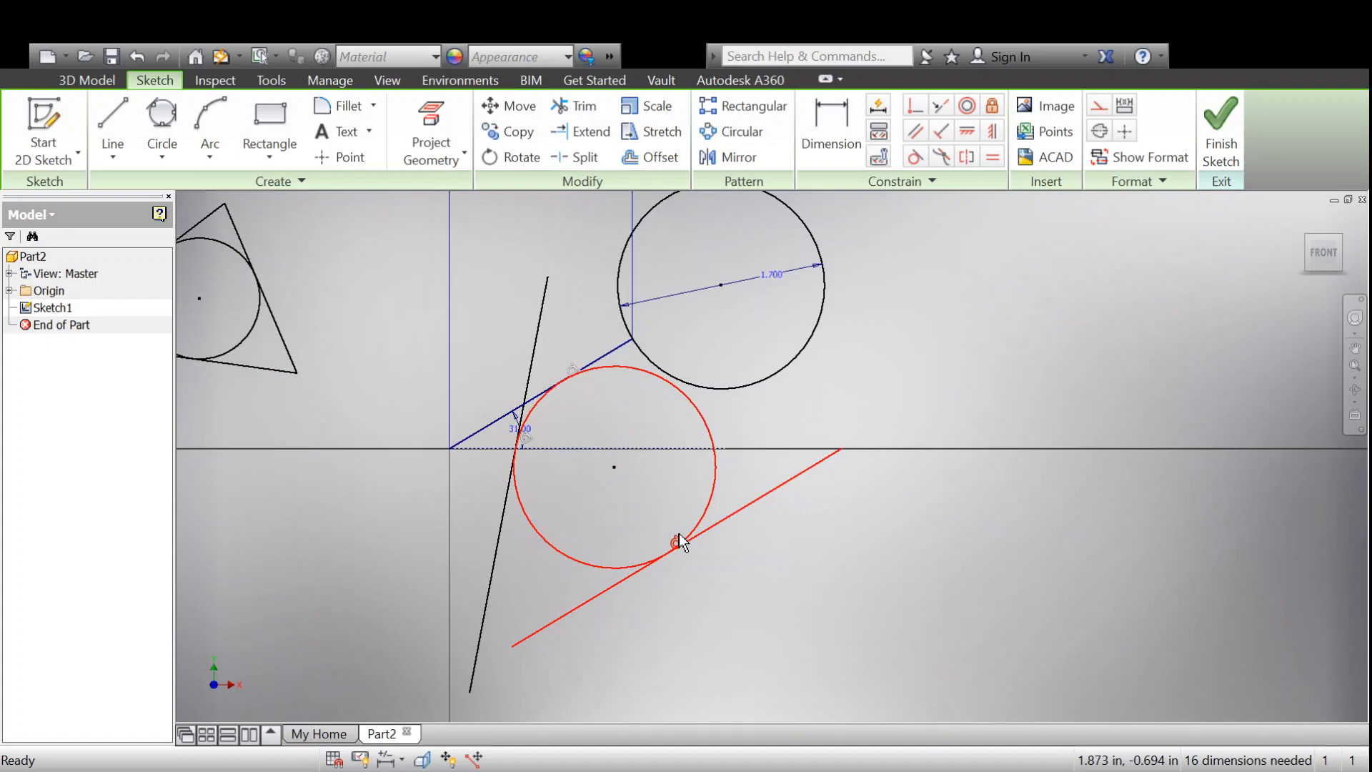
click(678, 533)
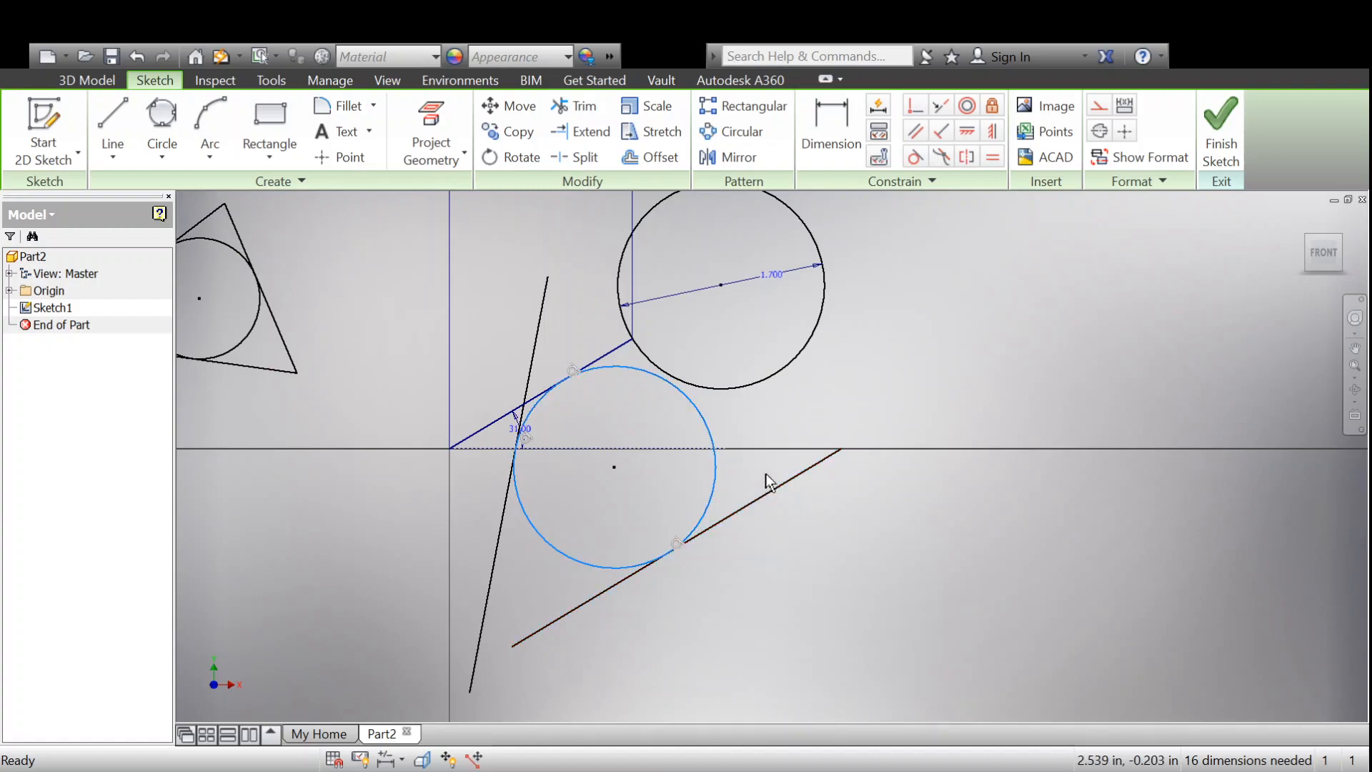
Step: Test the circle's tangency by moving the lower line and the steep line toward the origin, then swinging the lower line's lower end outward
drag(768, 491, 759, 401)
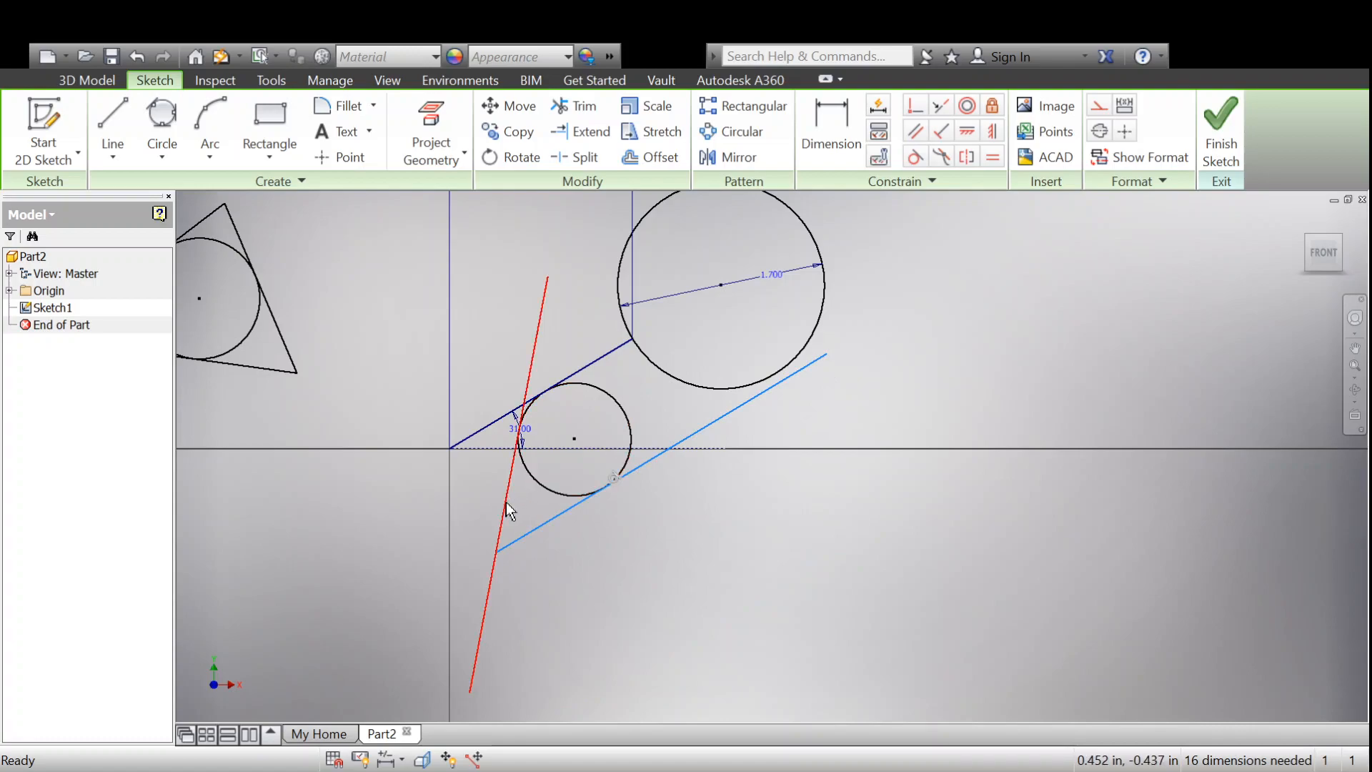
mouse_move(503, 502)
mouse_down()
mouse_move(424, 477)
mouse_move(303, 475)
mouse_move(518, 487)
mouse_move(267, 483)
mouse_move(449, 486)
mouse_move(334, 523)
mouse_up()
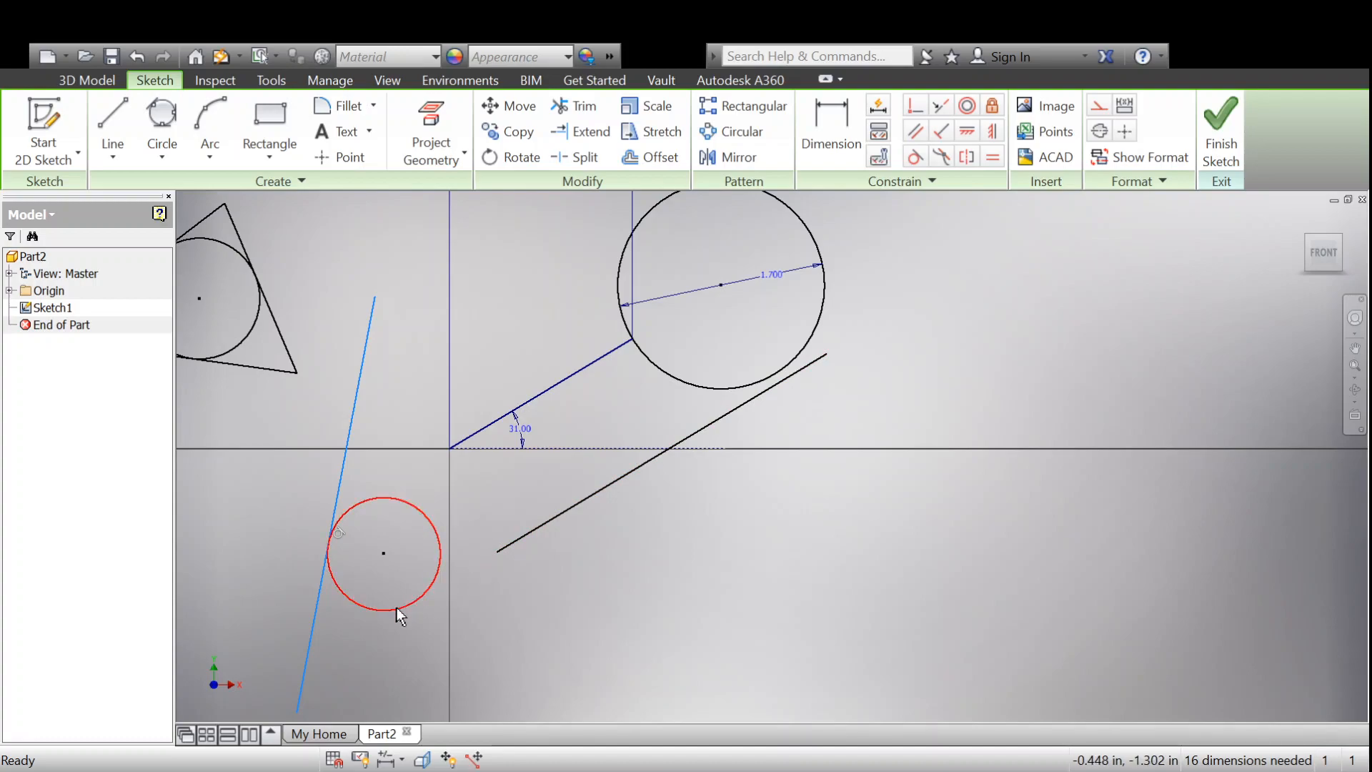
drag(348, 441, 466, 426)
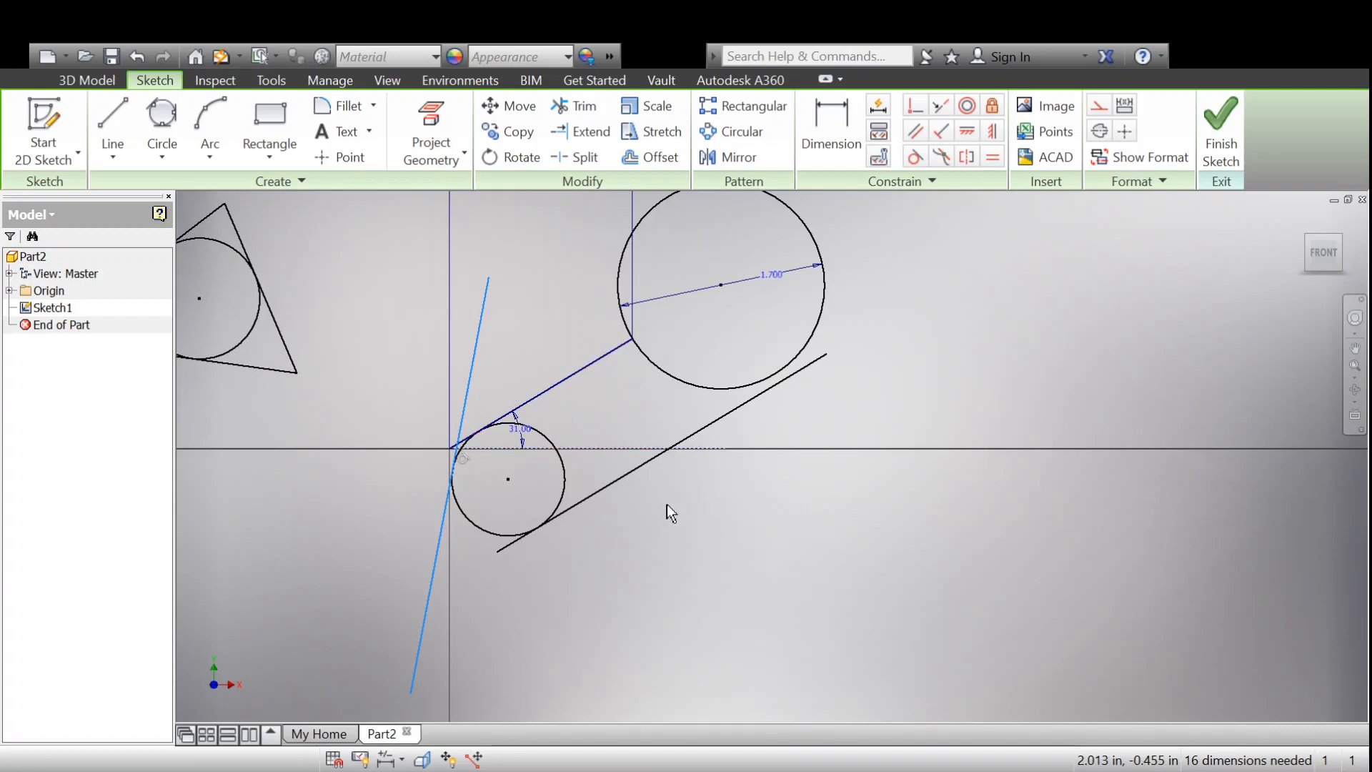
drag(554, 449, 665, 418)
click(664, 418)
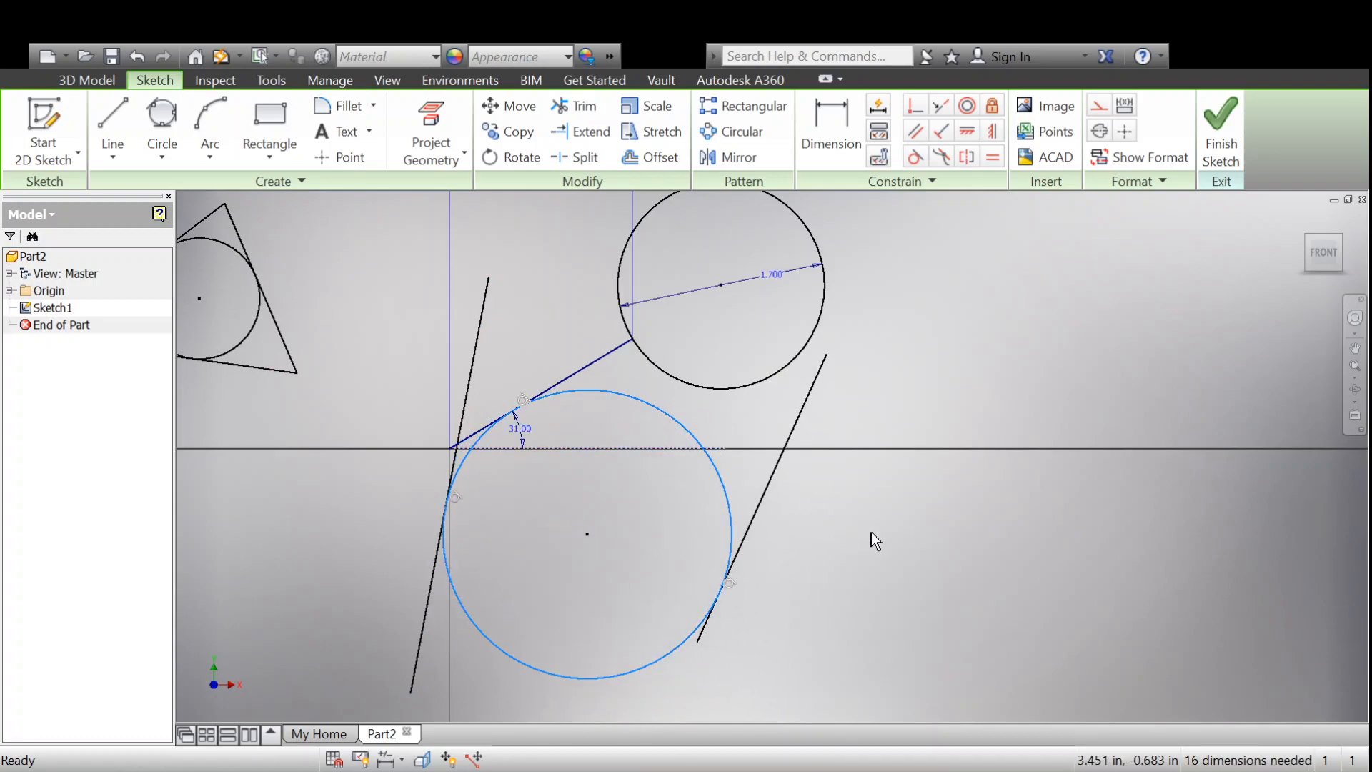
Step: Draw a tilted ellipse above and left of the triangle, with half-axes of about 1.9 in and 0.9 in
scroll(795, 530, down, 3)
key(F2)
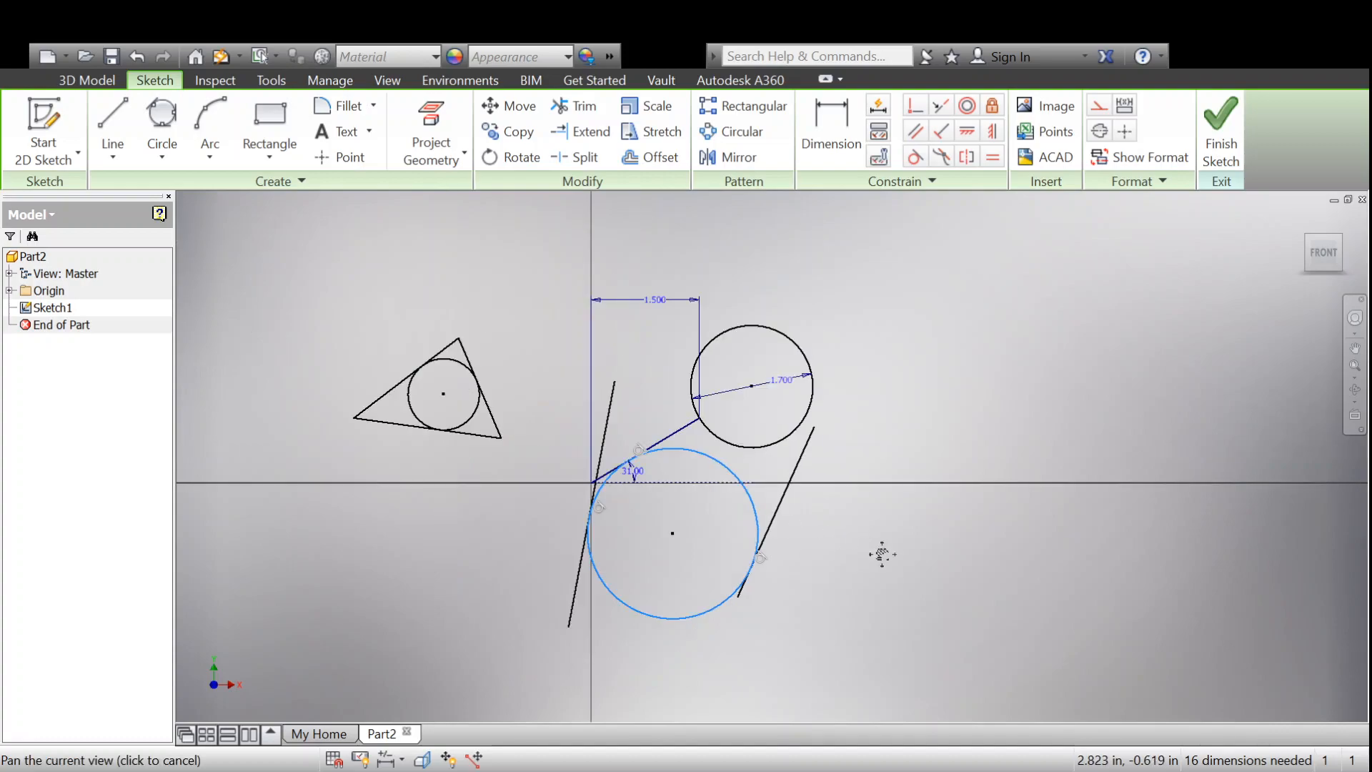
drag(864, 551, 991, 578)
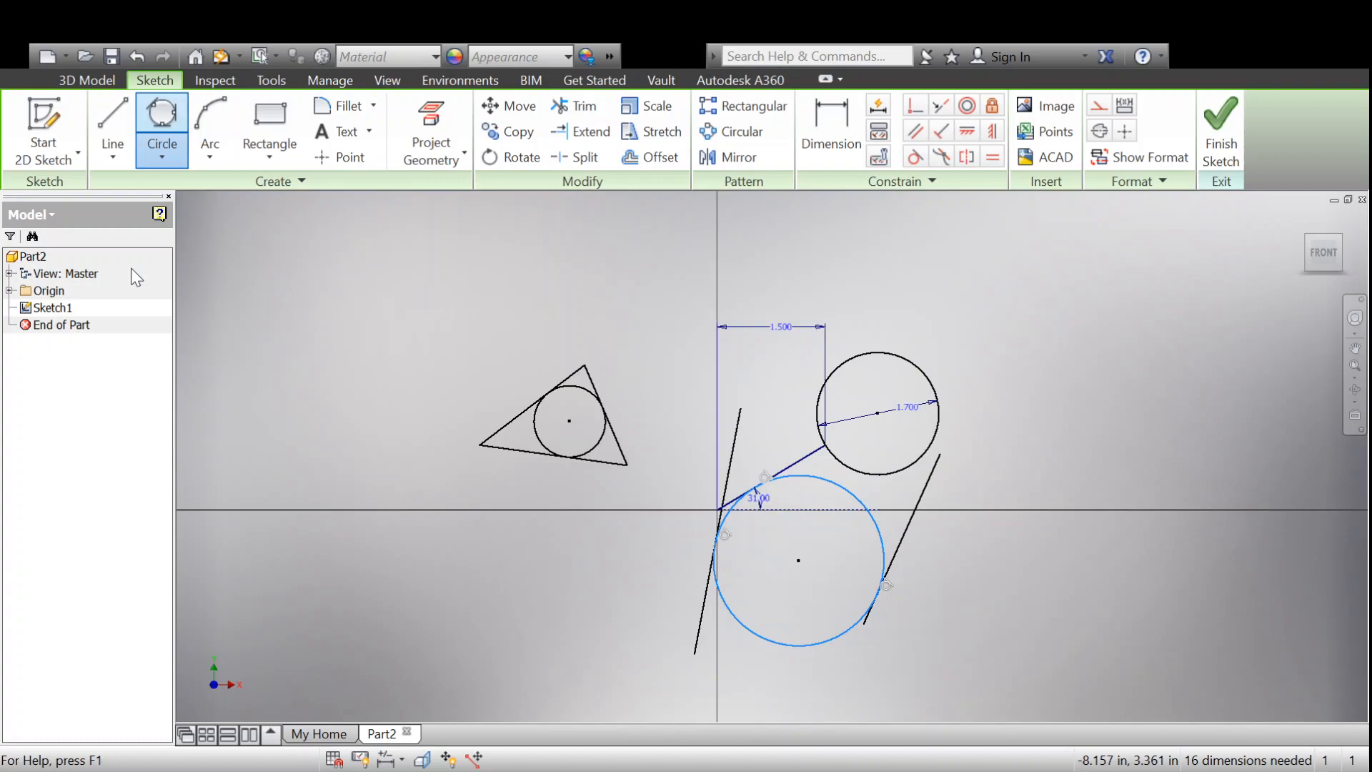
key(e)
key(l)
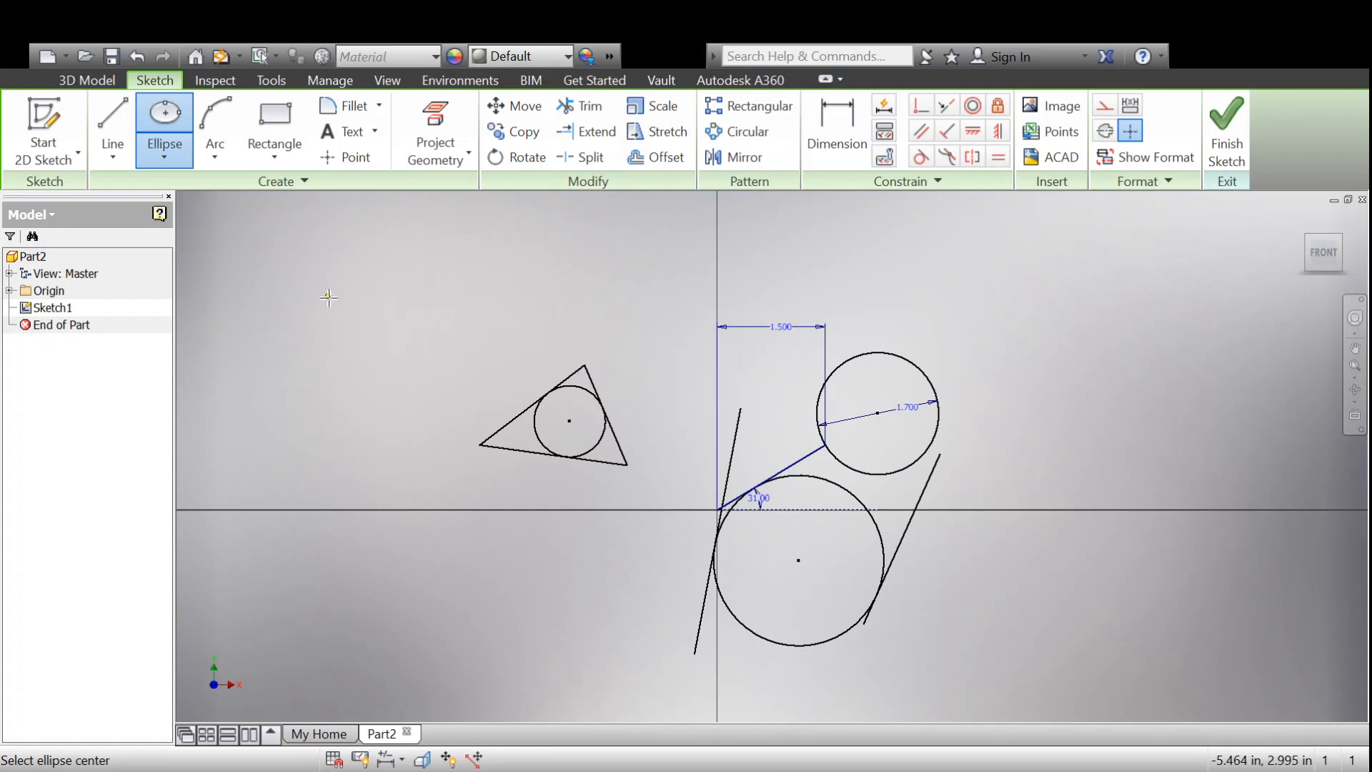
click(329, 297)
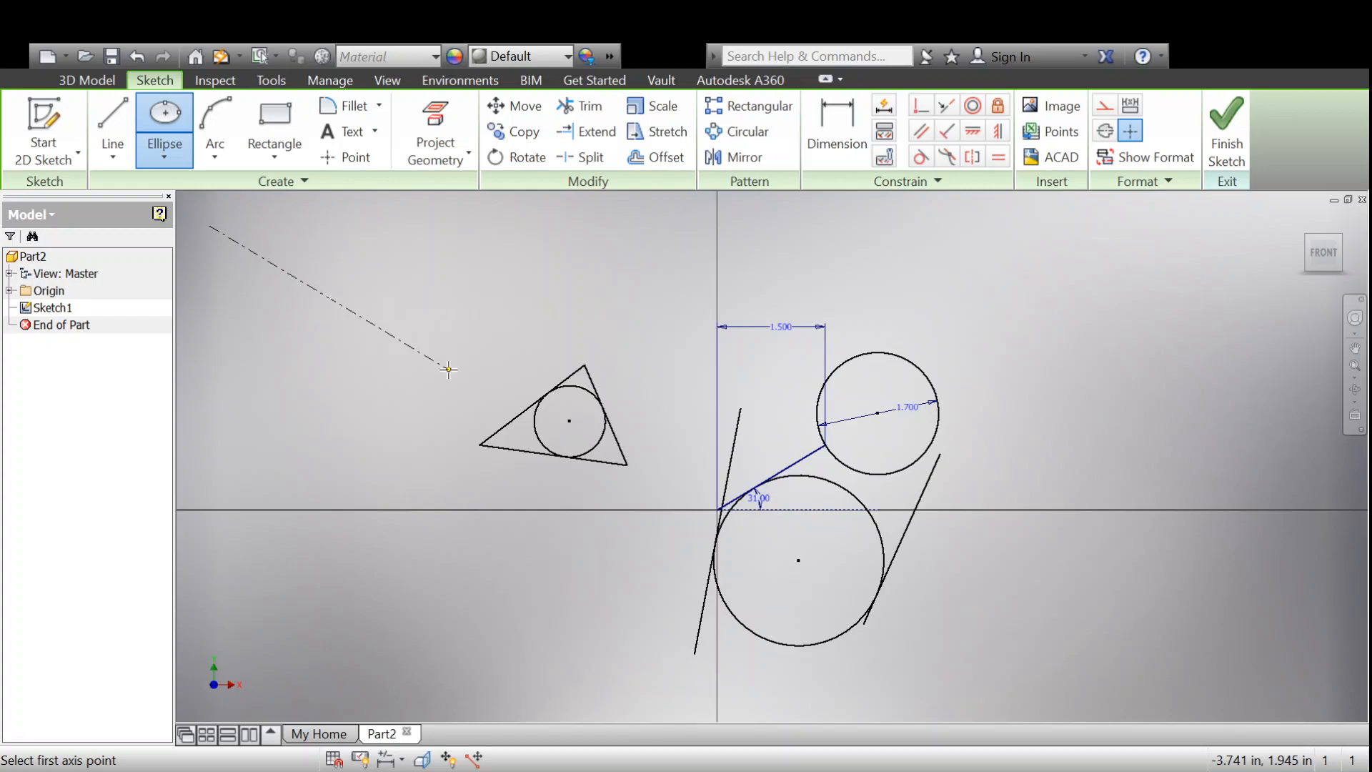
click(448, 369)
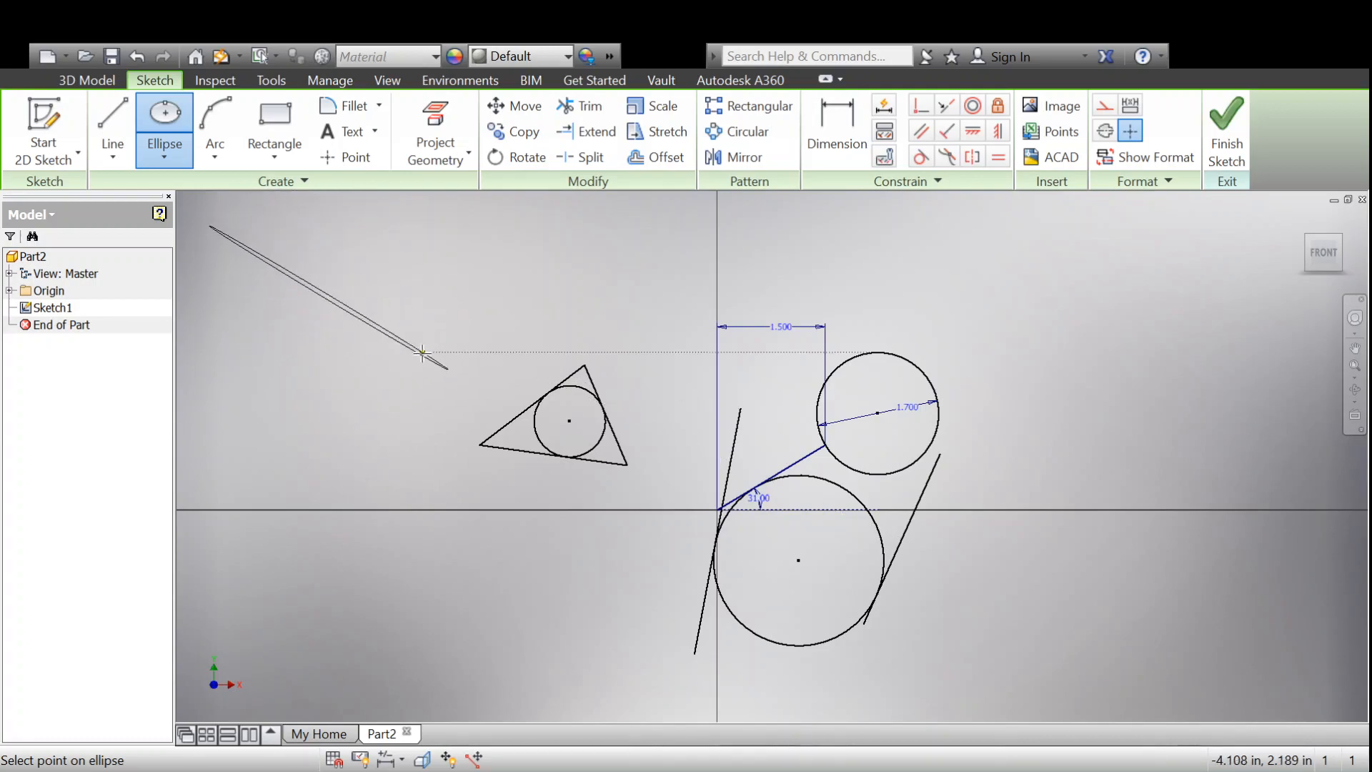
click(449, 337)
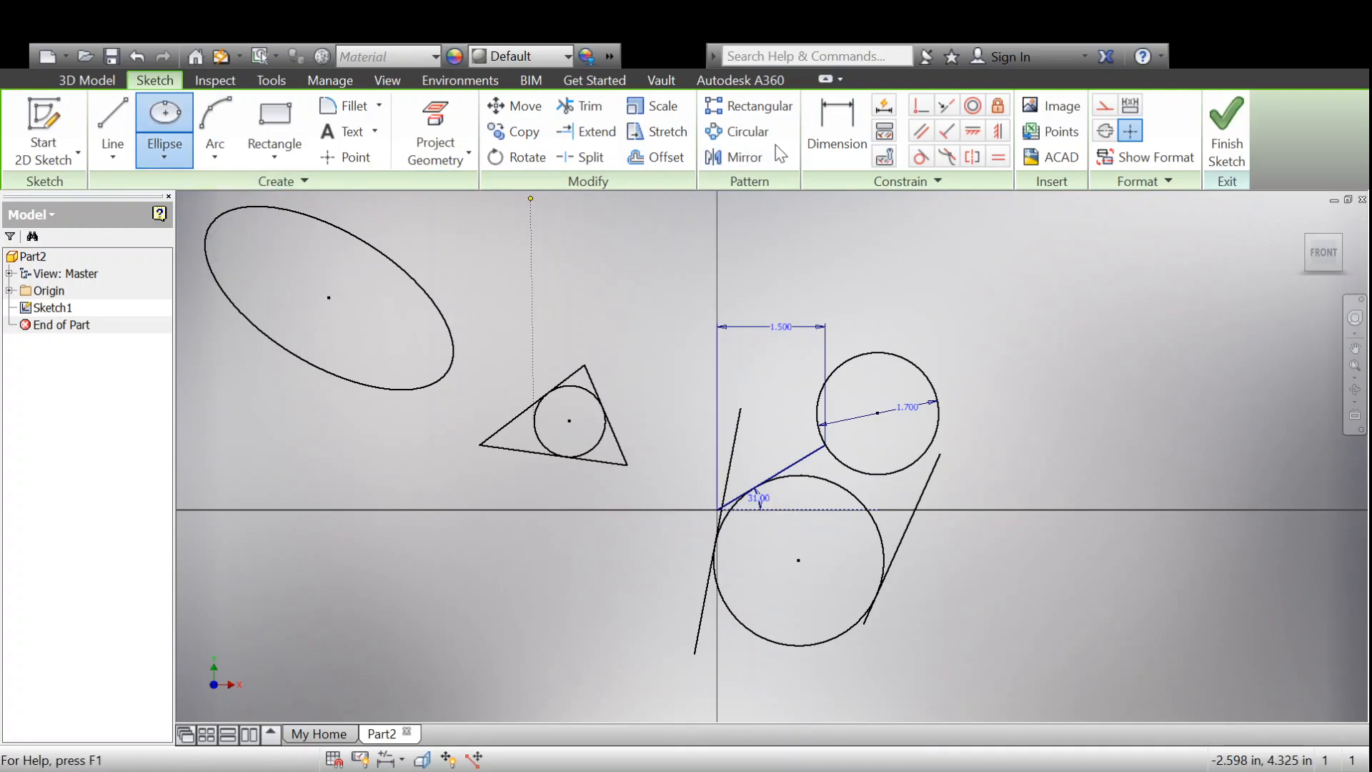
Step: Dimension the ellipse's long half-axis as 2.5 in and its short half-axis as 1.3 in
key(d)
click(226, 223)
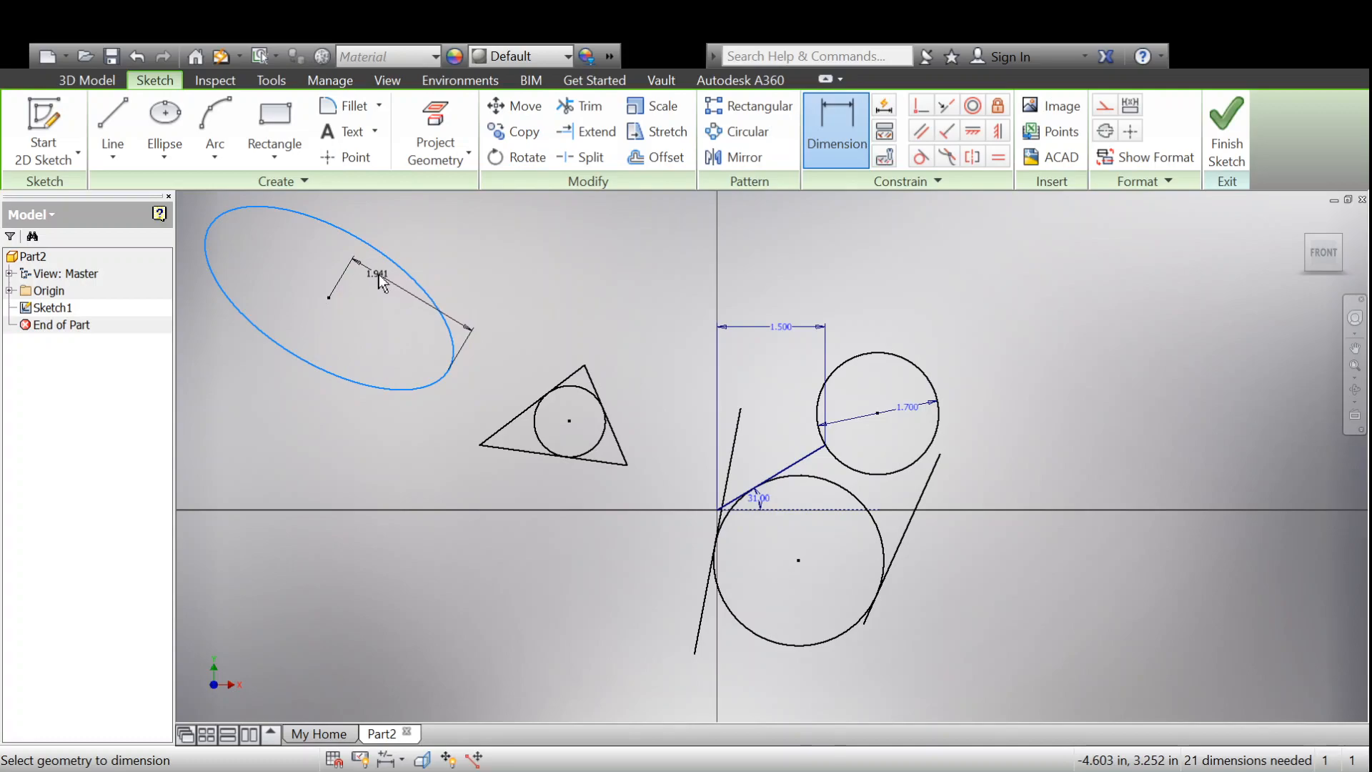
click(395, 297)
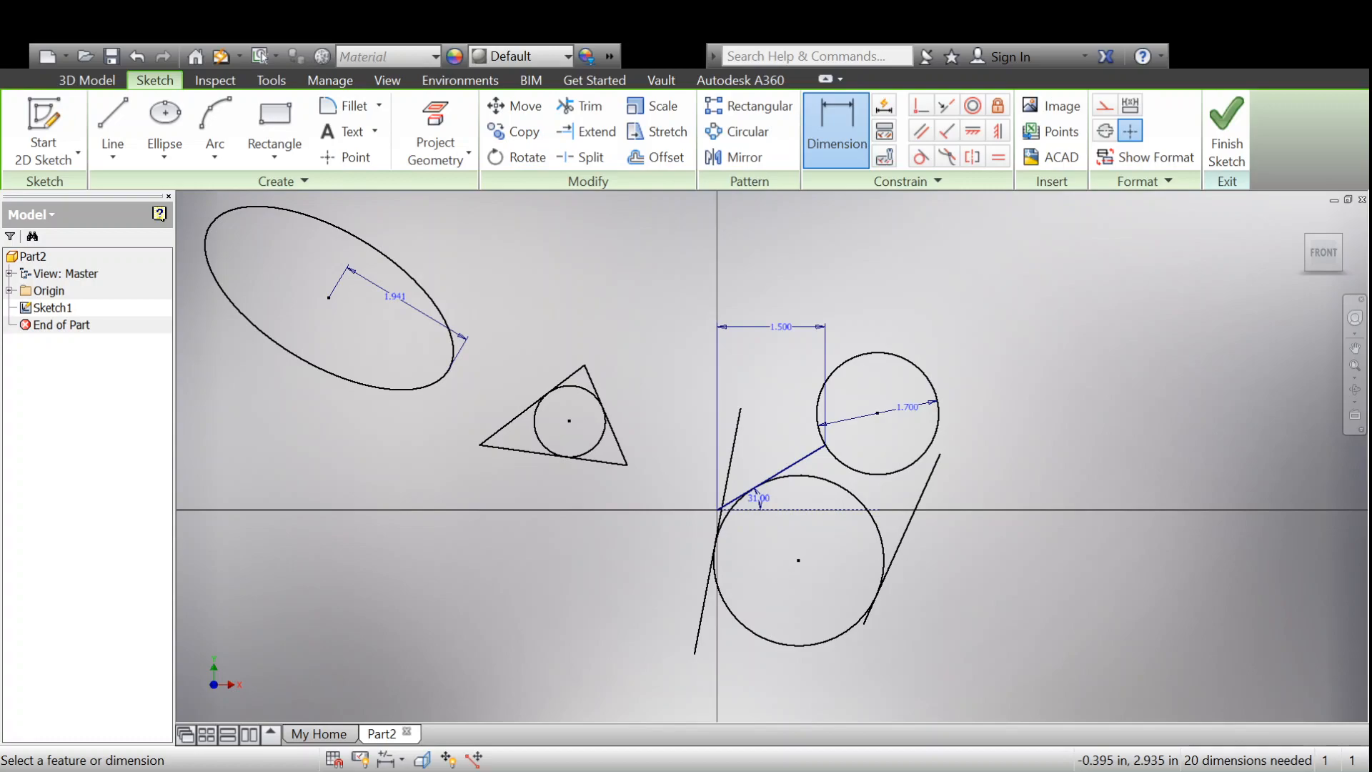
key(Return)
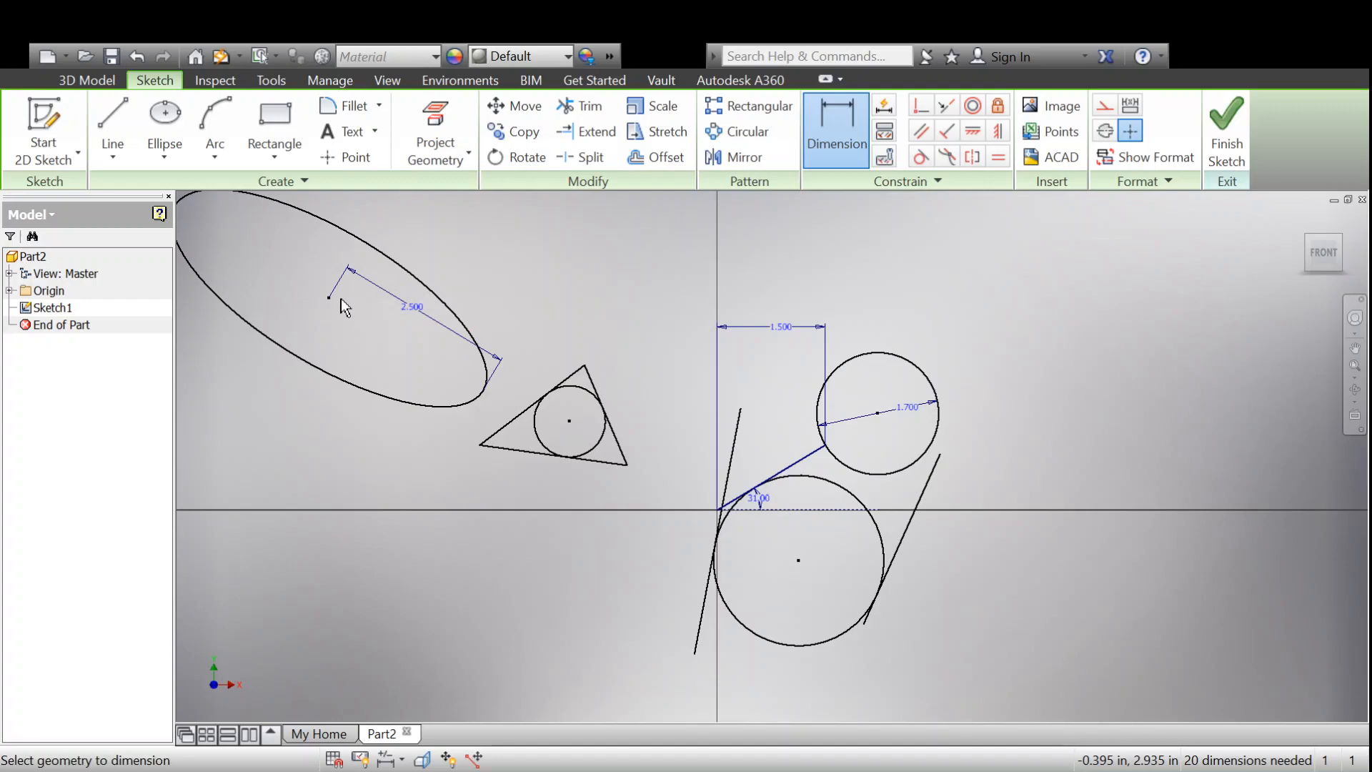
click(362, 244)
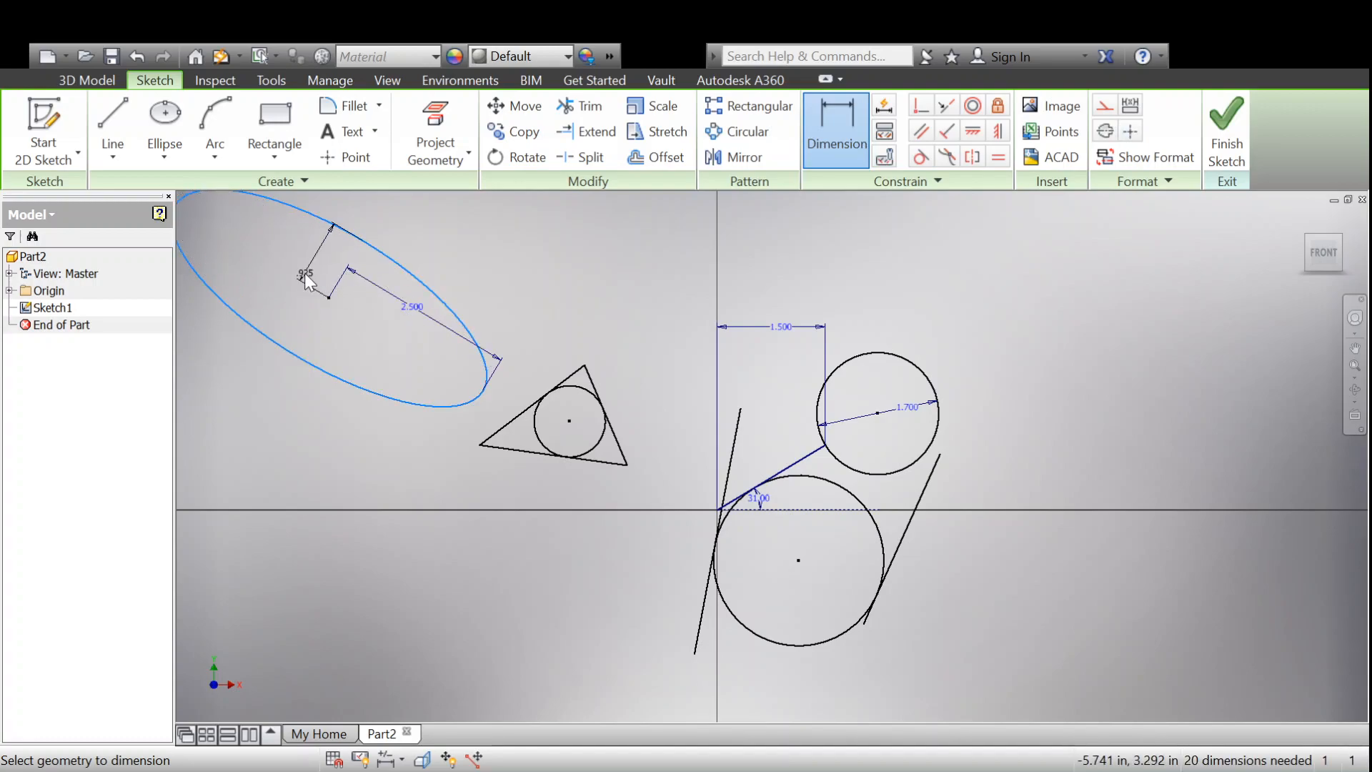
click(303, 275)
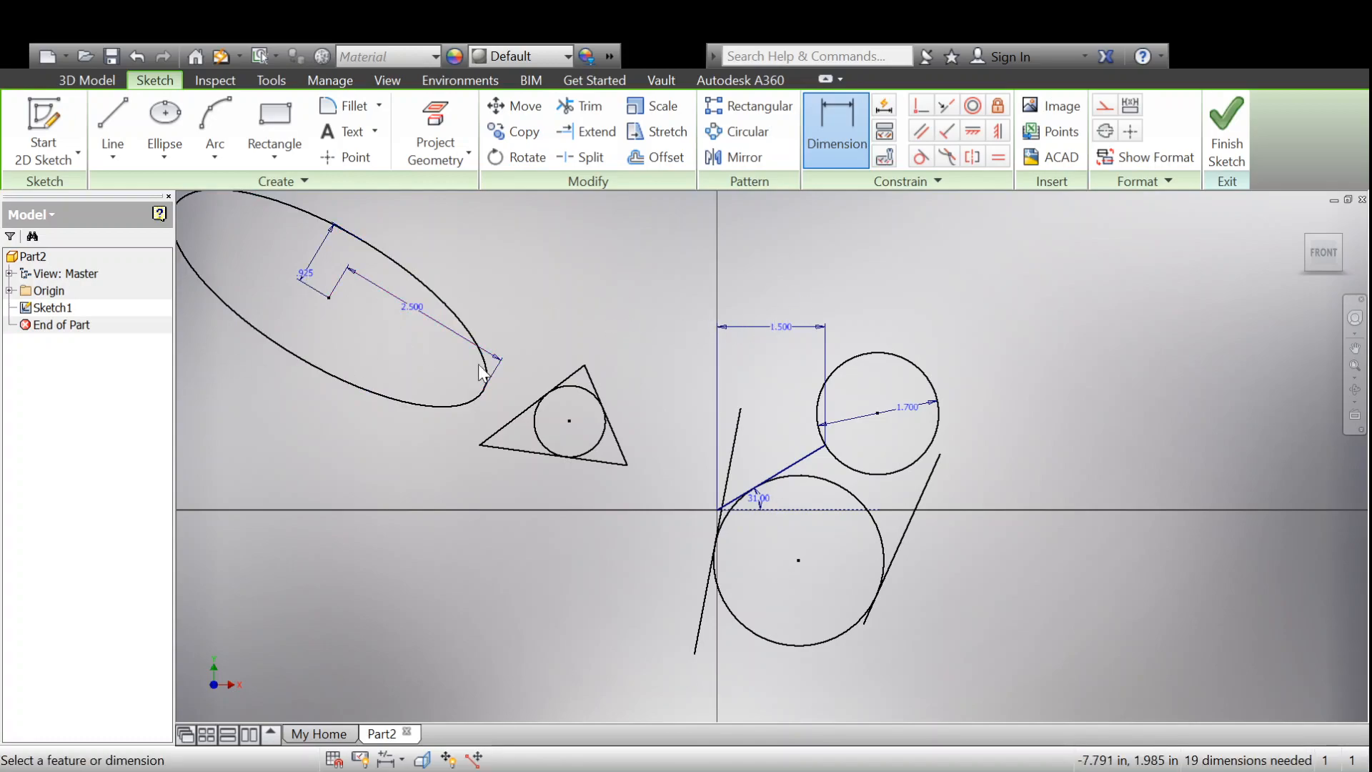
key(Escape)
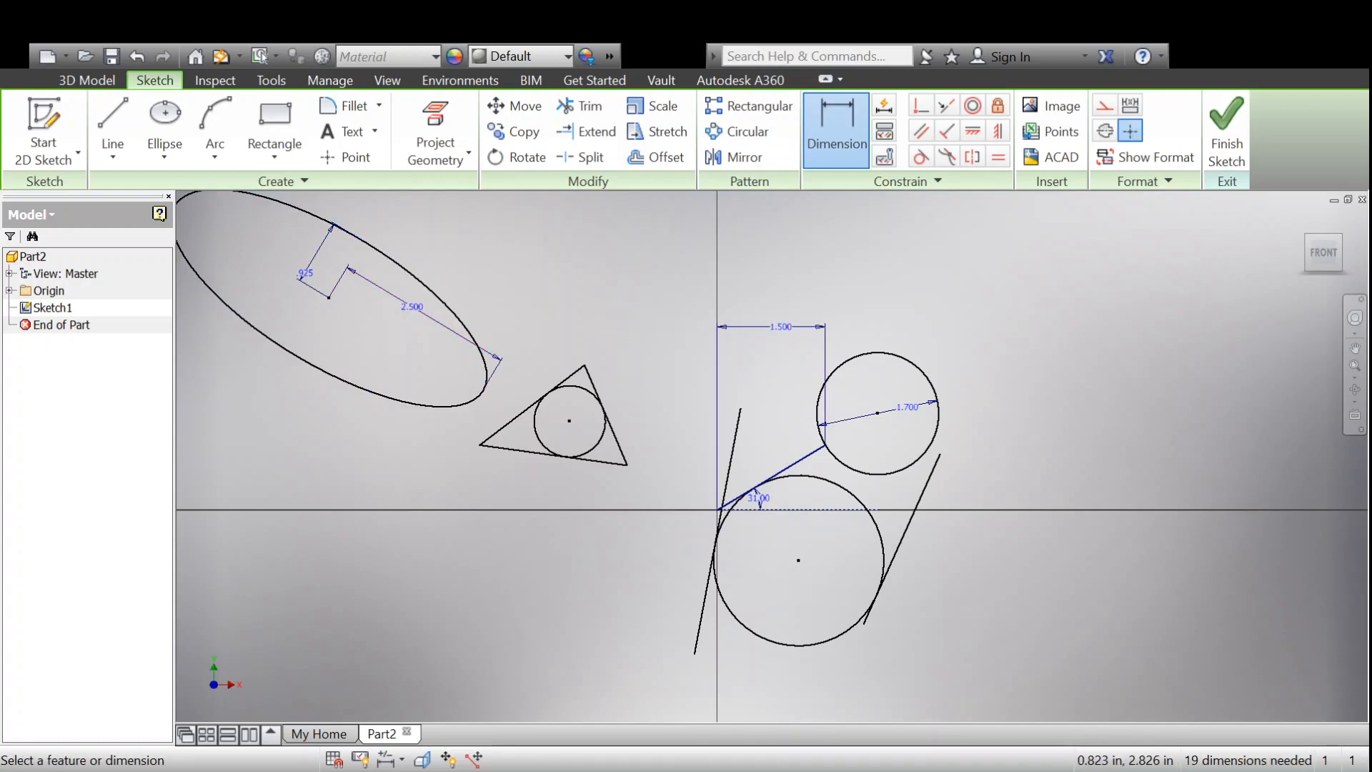
key(Return)
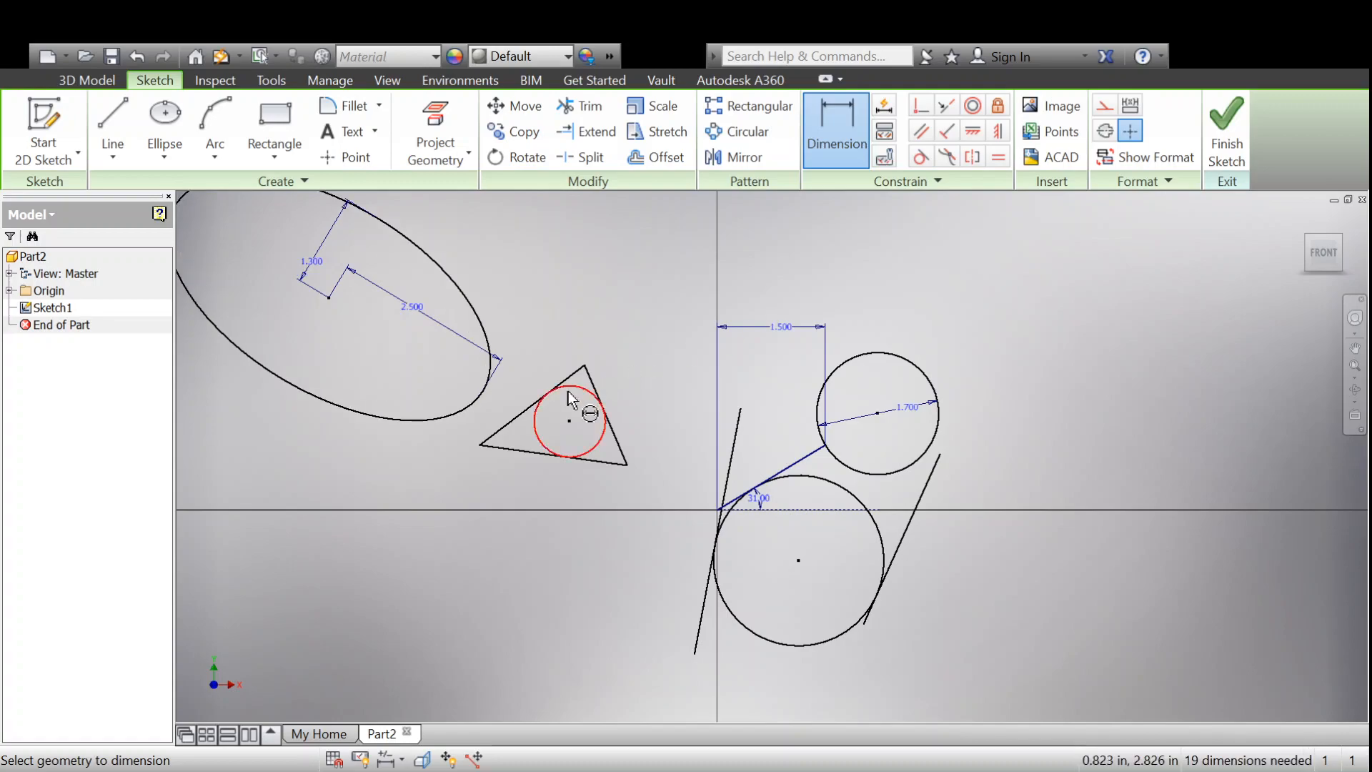
Step: Set the diameter of the circle at the angled line's upper end to 2.5 in
scroll(501, 422, up, 2)
middle_drag(503, 427, 630, 454)
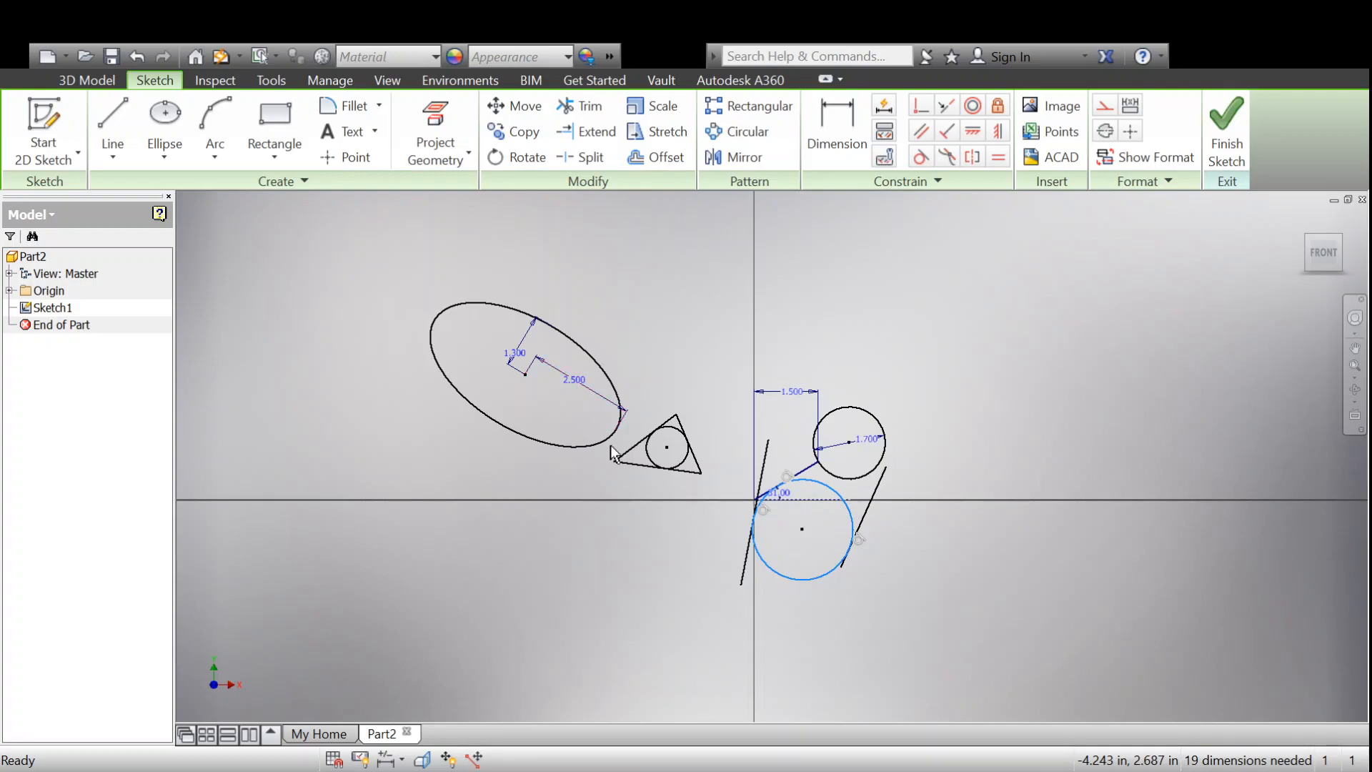
scroll(628, 509, down, 3)
mouse_move(627, 509)
middle_down()
mouse_move(621, 474)
mouse_move(626, 540)
middle_up()
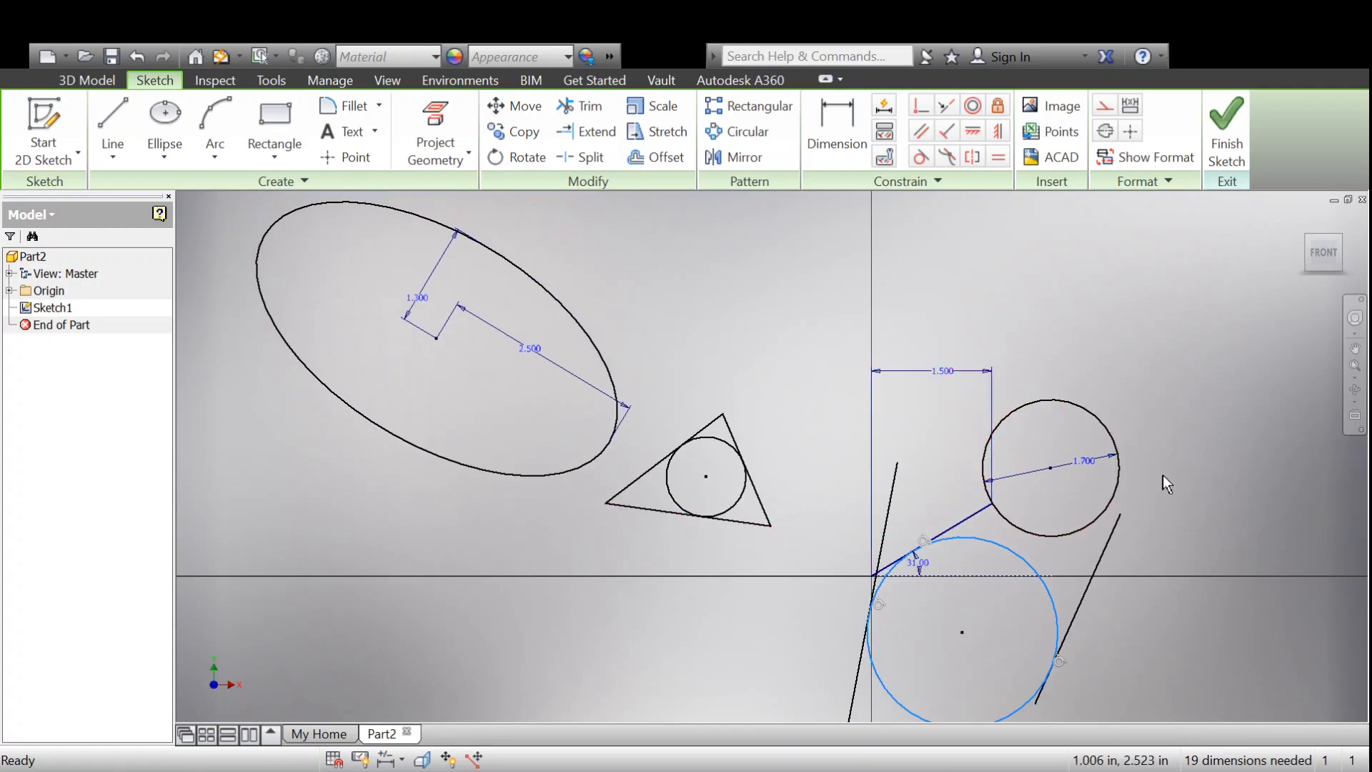
click(1080, 459)
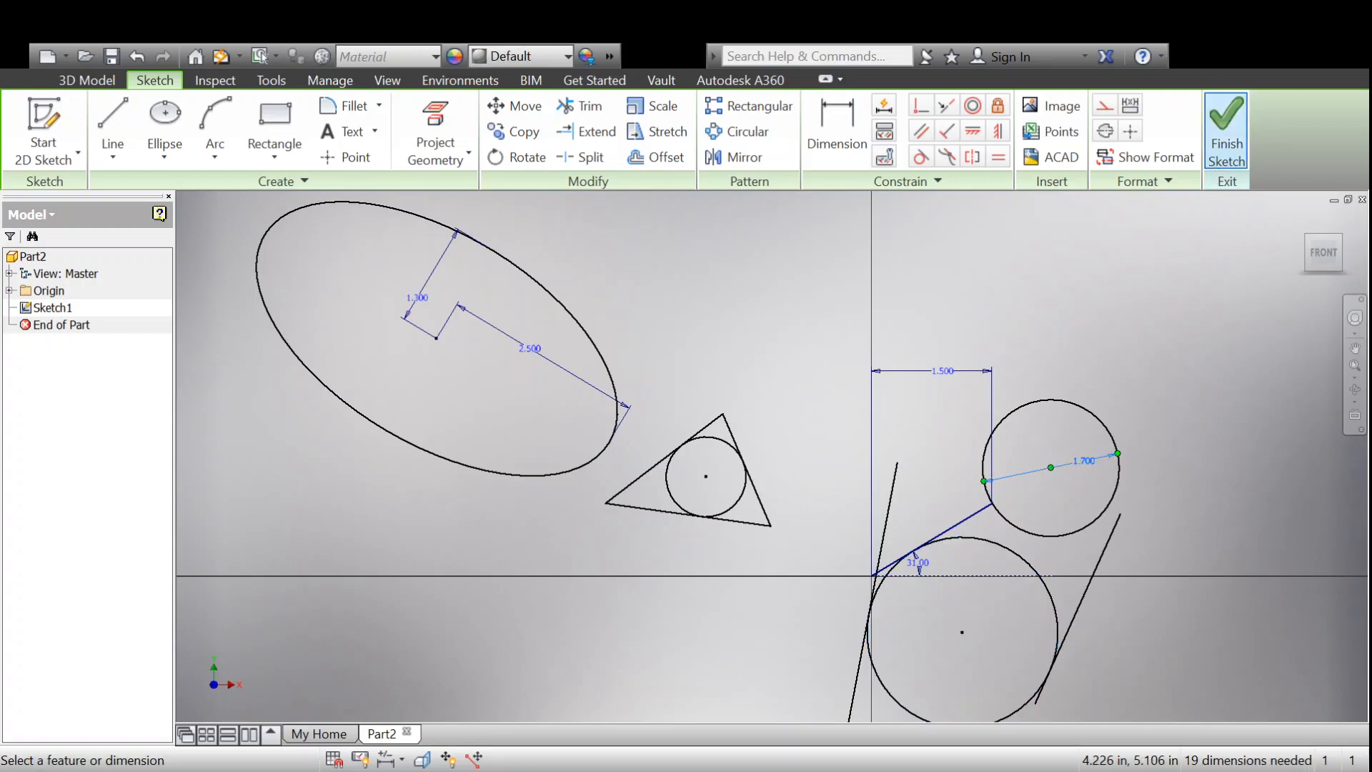
key(Return)
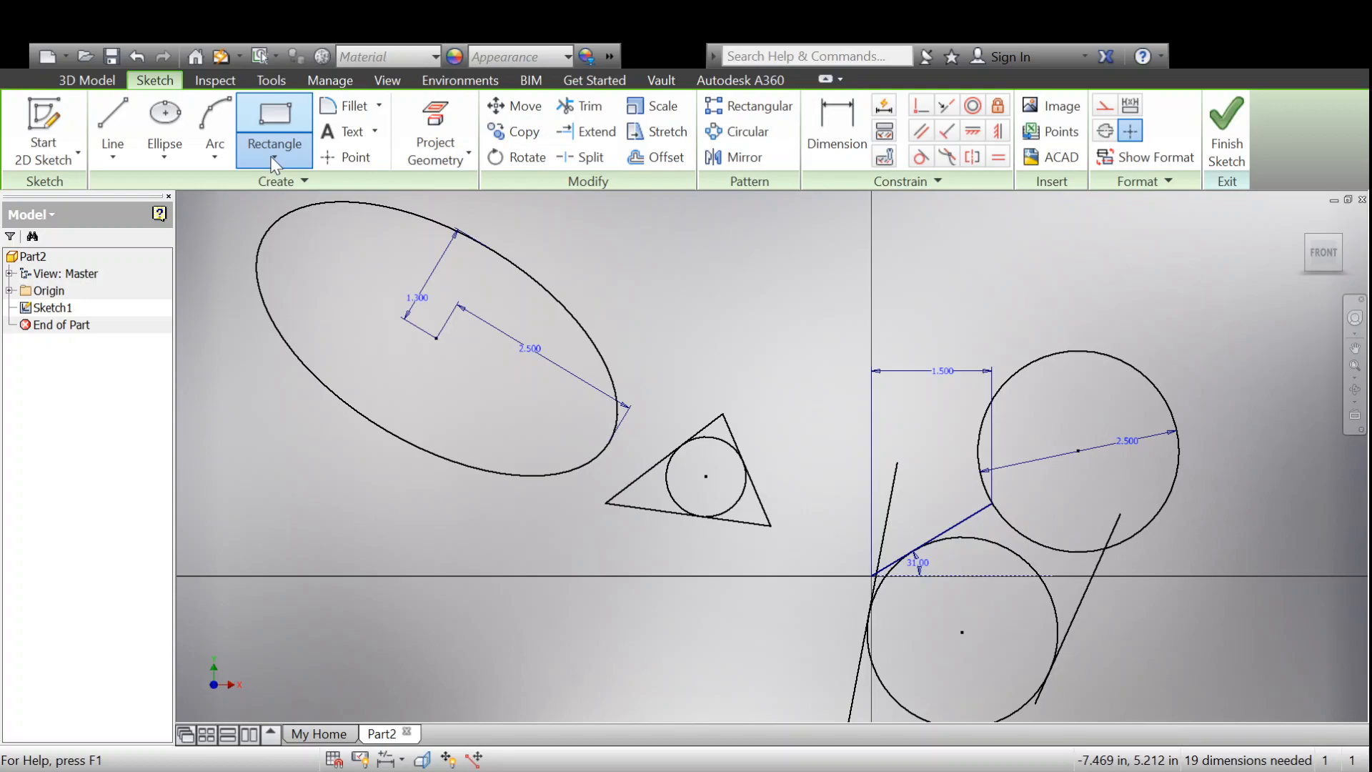
Step: Draw a two-point rectangle 2.5 in wide and 1.15 in high below the ellipse
click(274, 161)
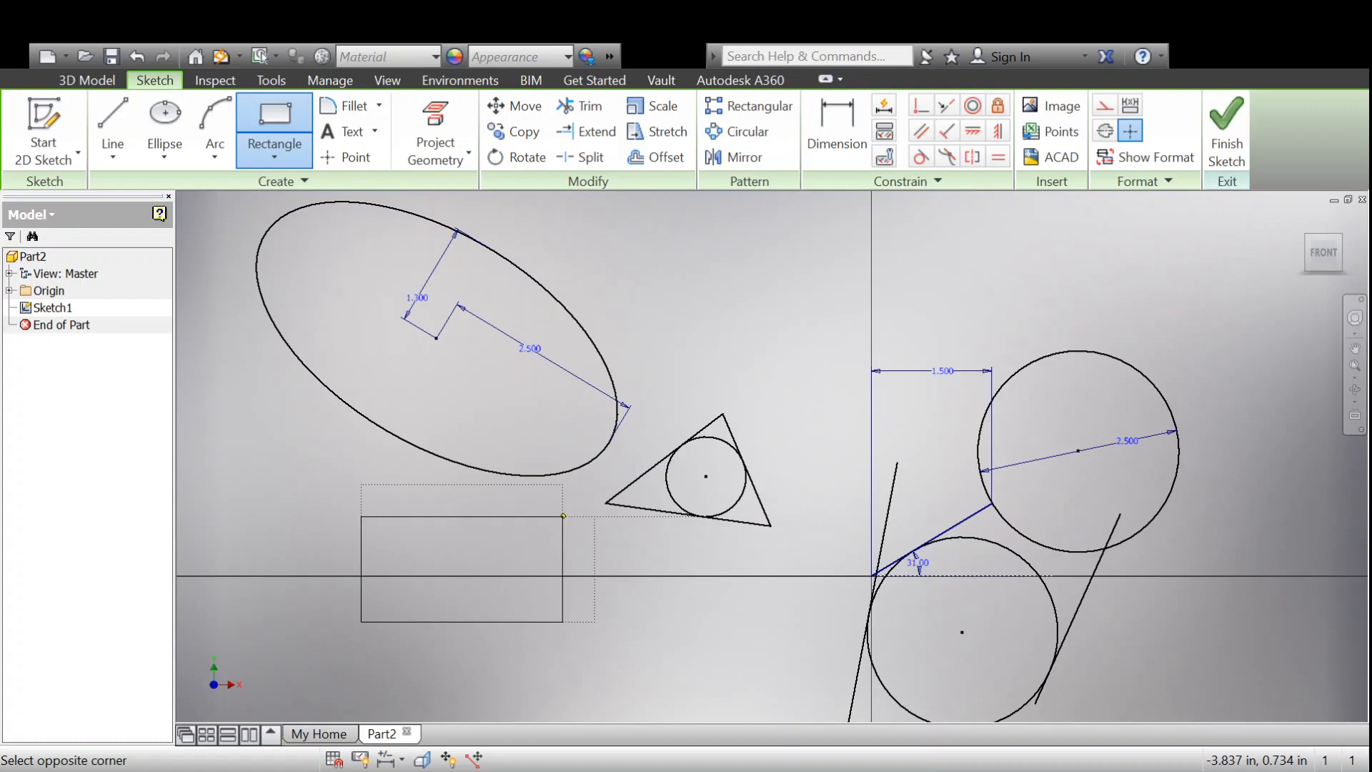
click(576, 516)
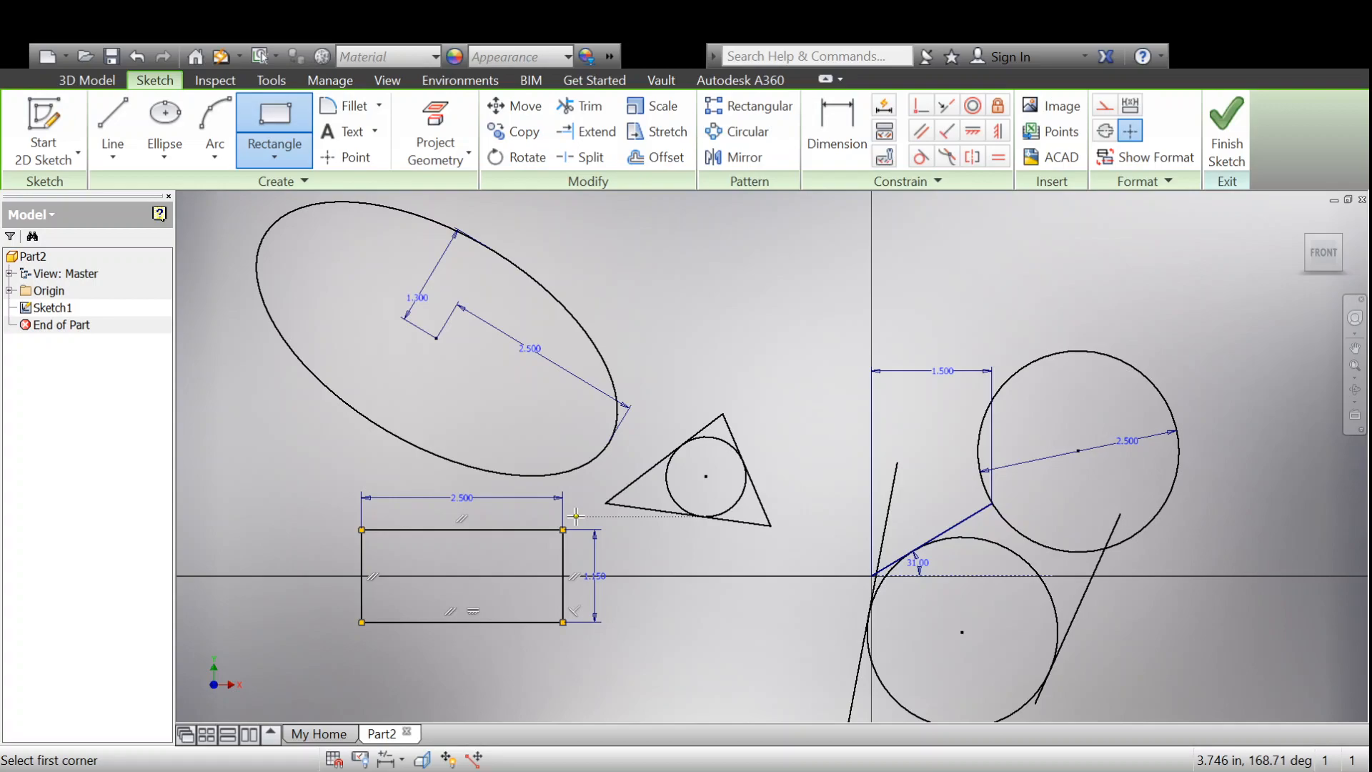
key(Escape)
Step: Shift the rectangle downward and delete the horizontal constraint on its lower edge
click(512, 529)
click(465, 623)
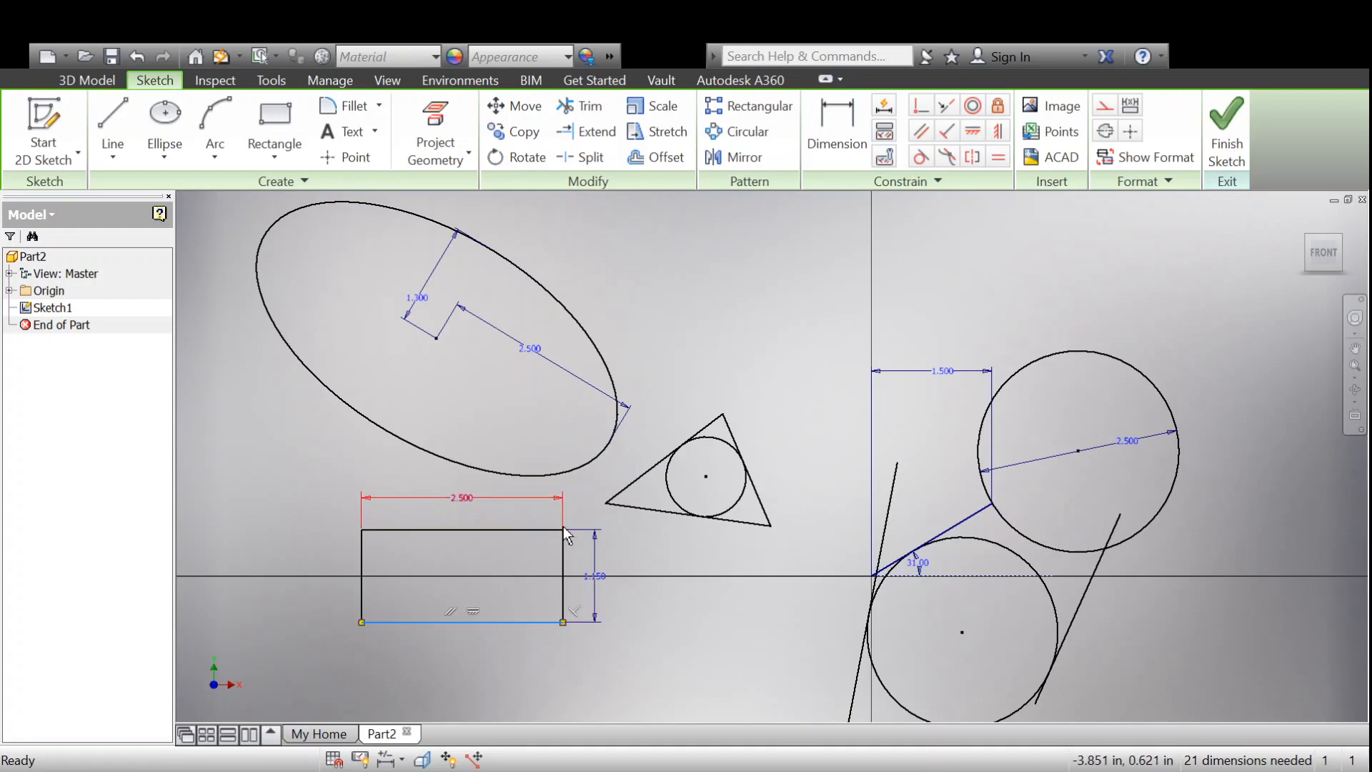
mouse_move(563, 529)
mouse_down()
mouse_move(680, 396)
mouse_move(711, 325)
mouse_move(547, 576)
mouse_move(561, 347)
mouse_move(269, 366)
mouse_move(602, 517)
mouse_move(563, 613)
mouse_move(613, 375)
mouse_move(577, 458)
mouse_move(577, 615)
mouse_move(577, 428)
mouse_move(558, 634)
mouse_move(576, 581)
mouse_move(576, 599)
mouse_up()
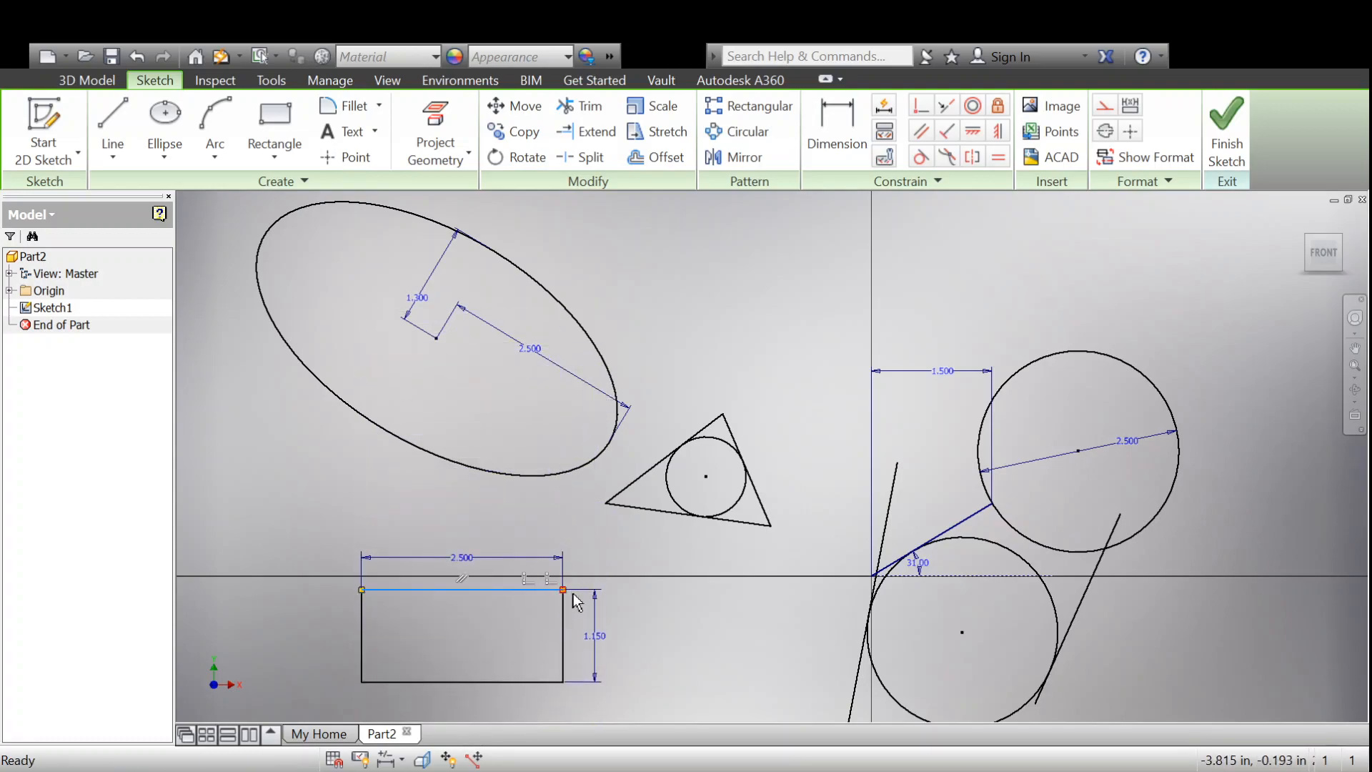
click(473, 684)
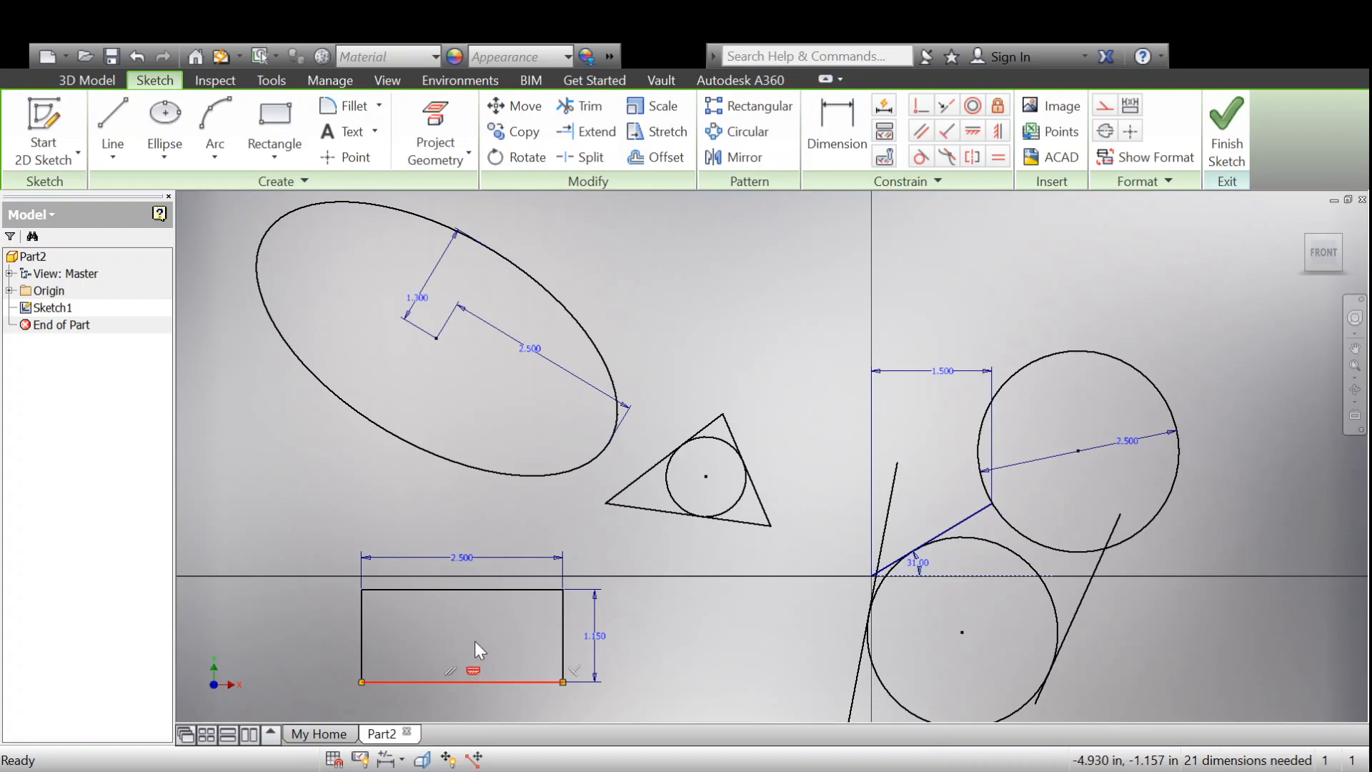
key(Delete)
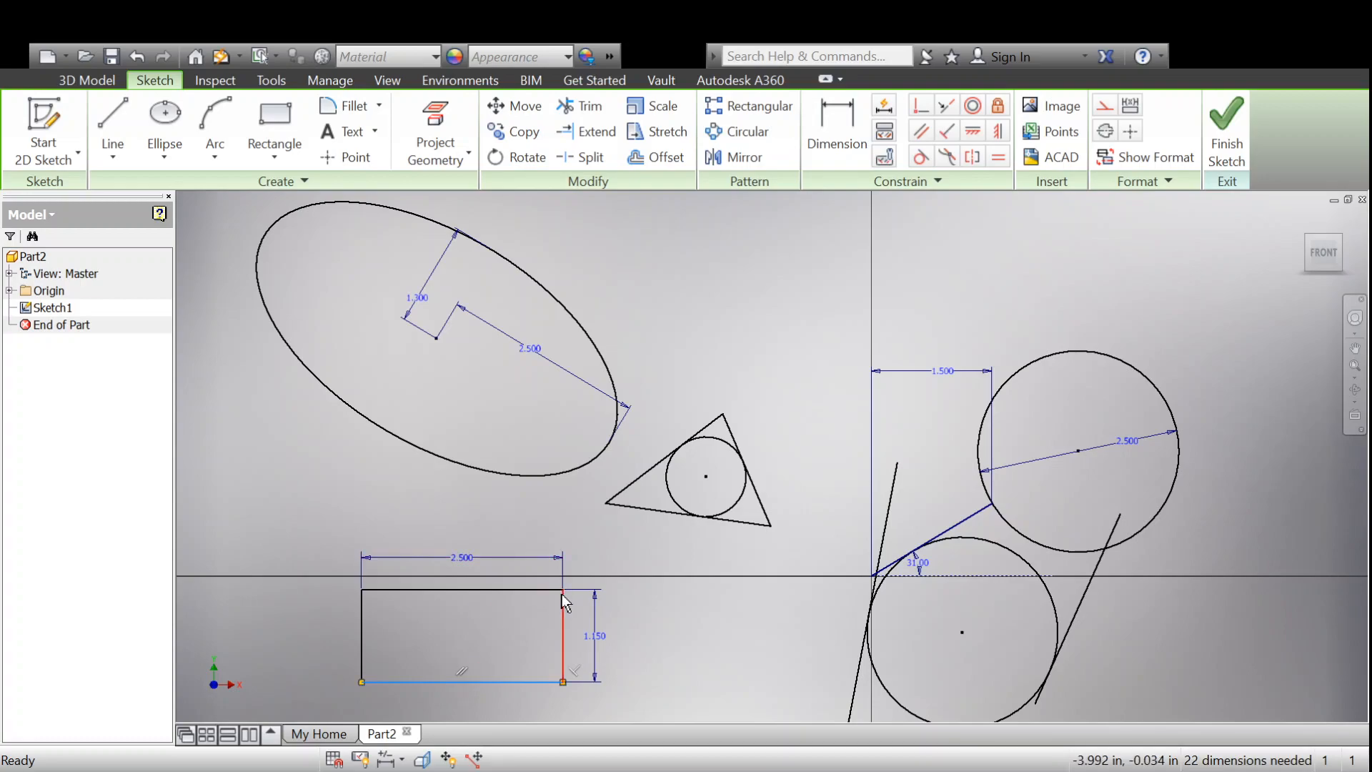
Step: Check the rectangle's remaining edge constraints and tilt it by pulling its upper-right corner onto the ellipse
drag(532, 585, 533, 546)
click(500, 527)
click(563, 568)
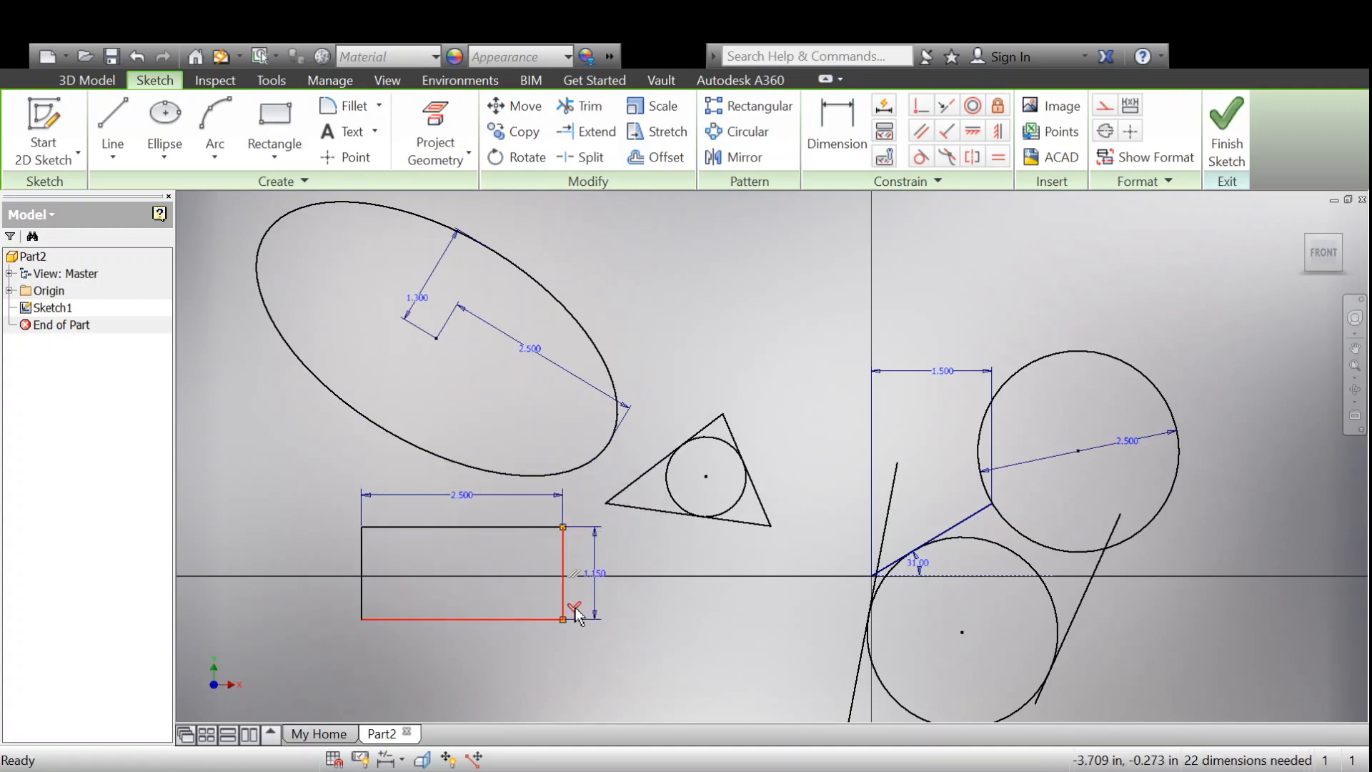
click(362, 573)
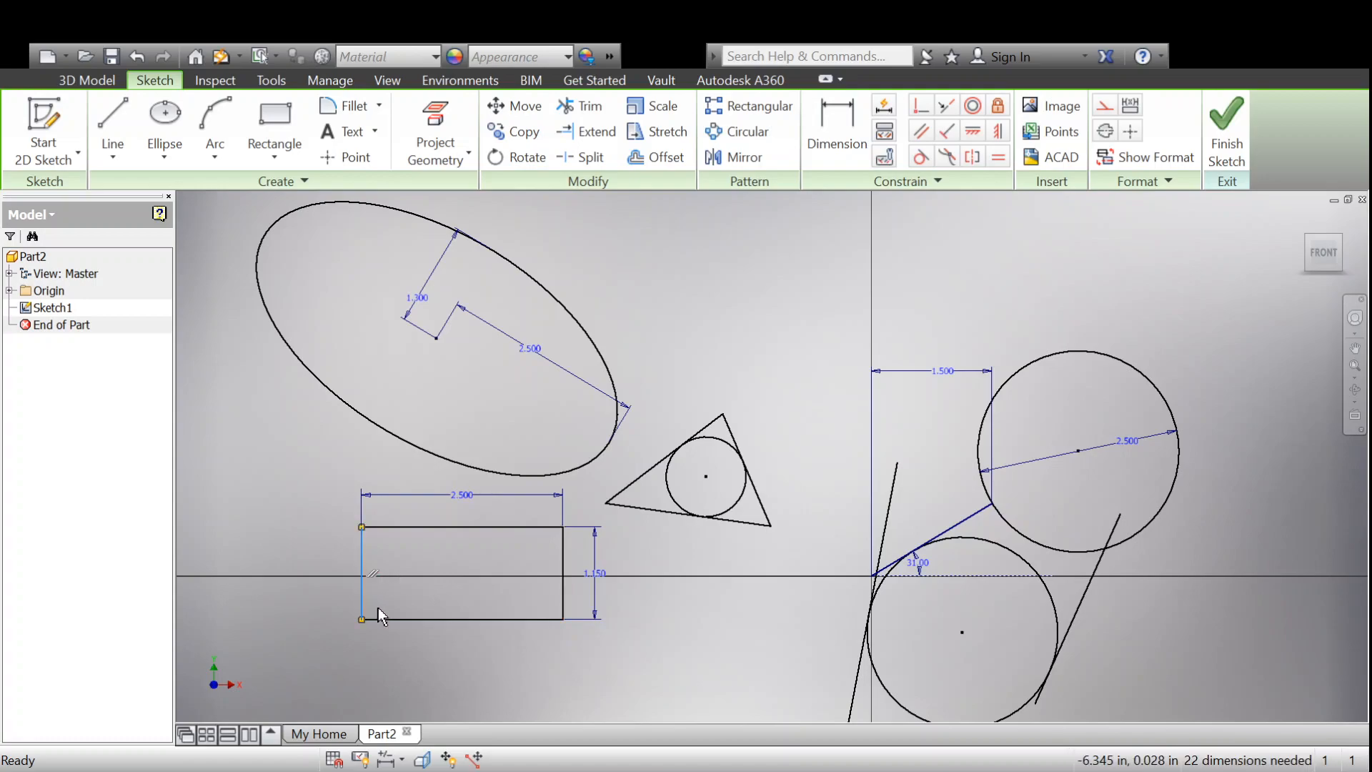
click(564, 586)
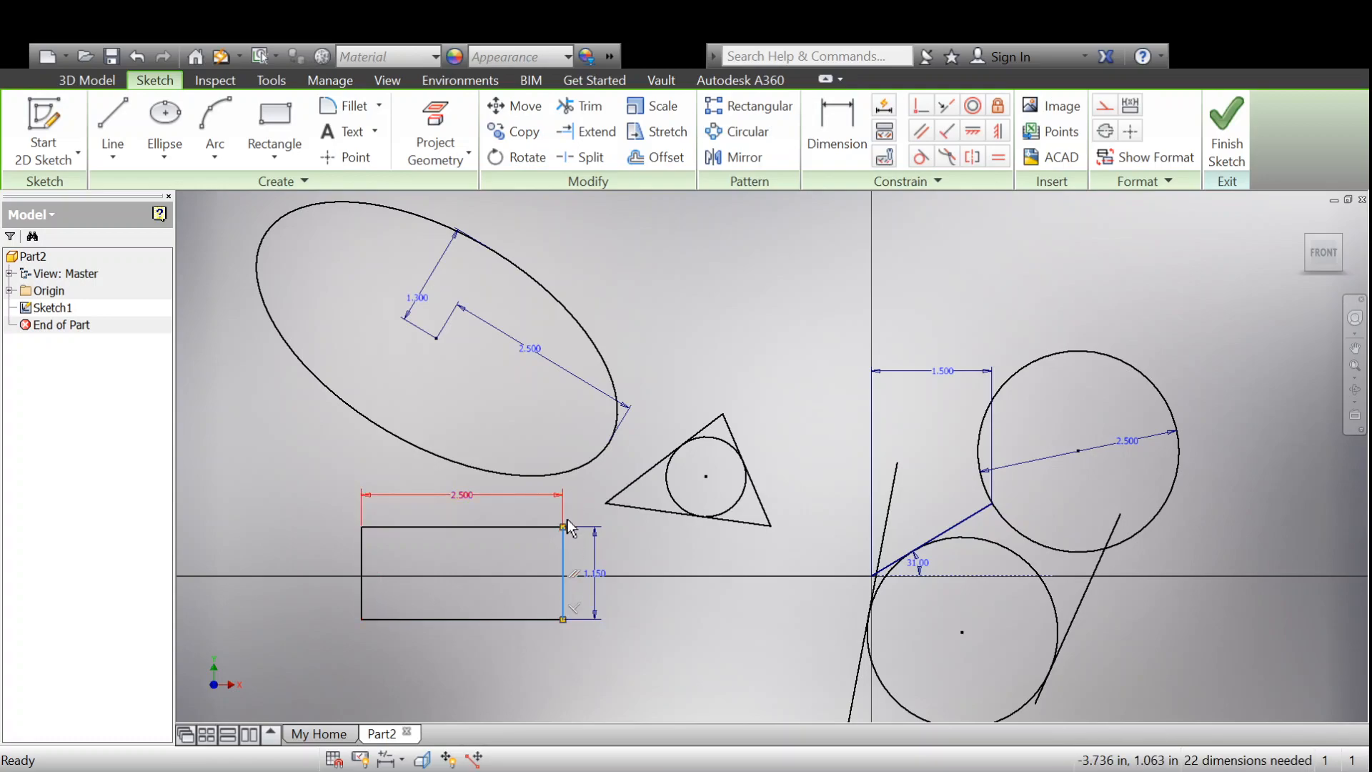
drag(565, 524, 623, 474)
drag(563, 527, 591, 465)
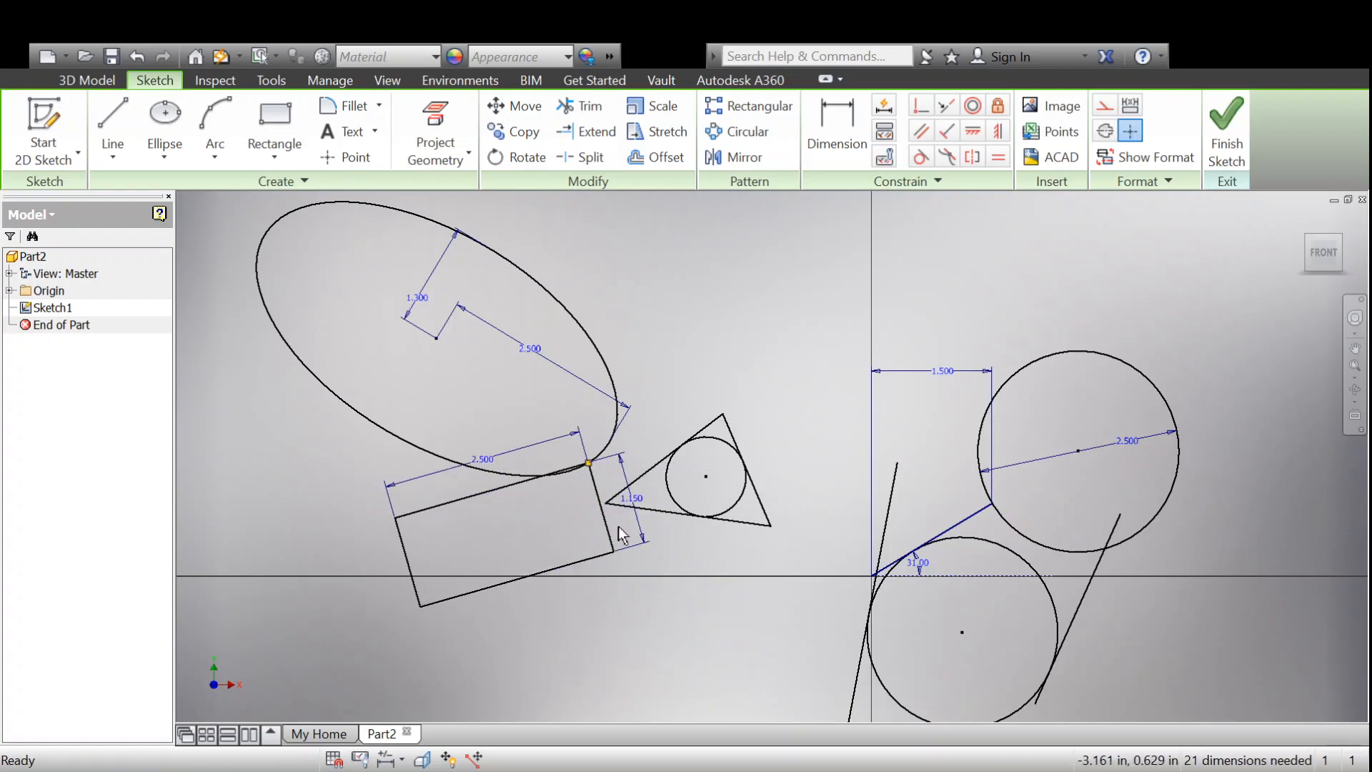
Step: Undo the rectangle's tilt and check the remaining constraint on its upper edge
key(ctrl+z)
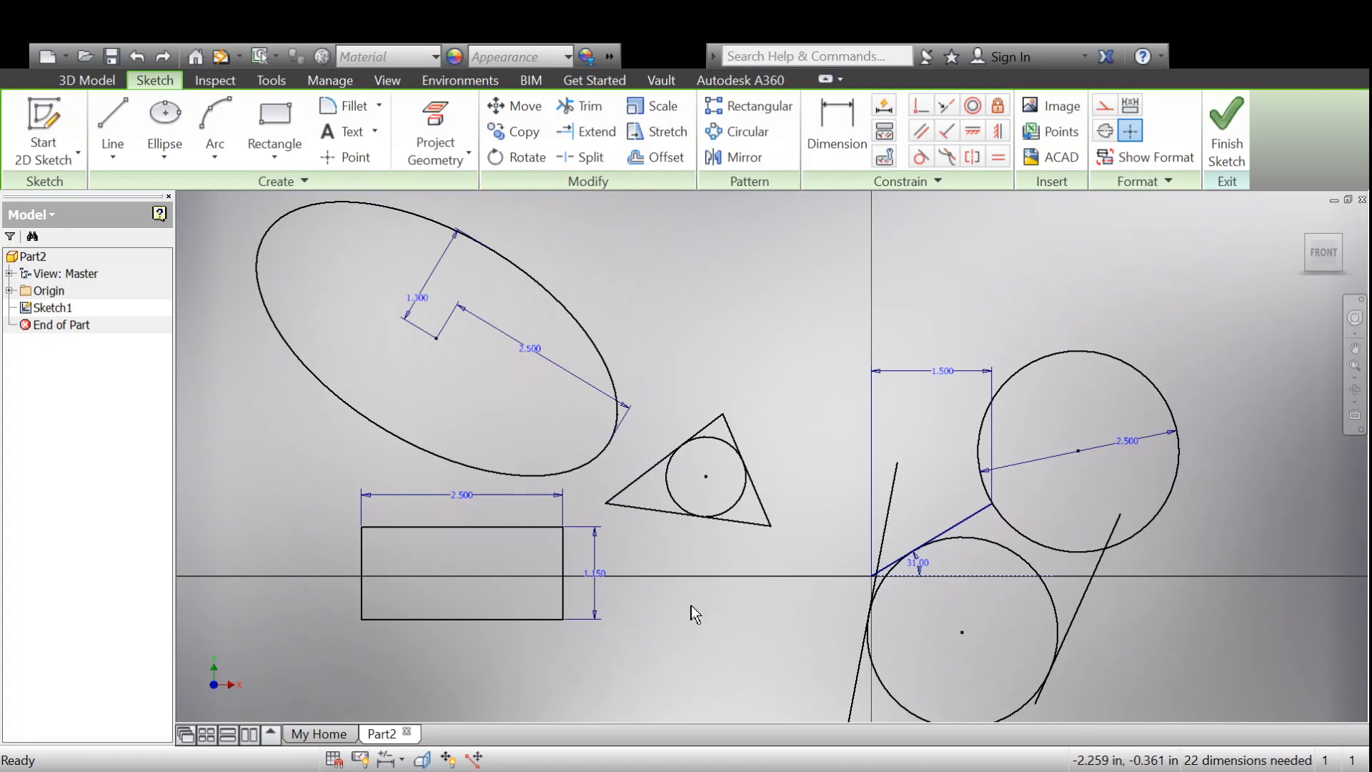
click(460, 517)
click(457, 534)
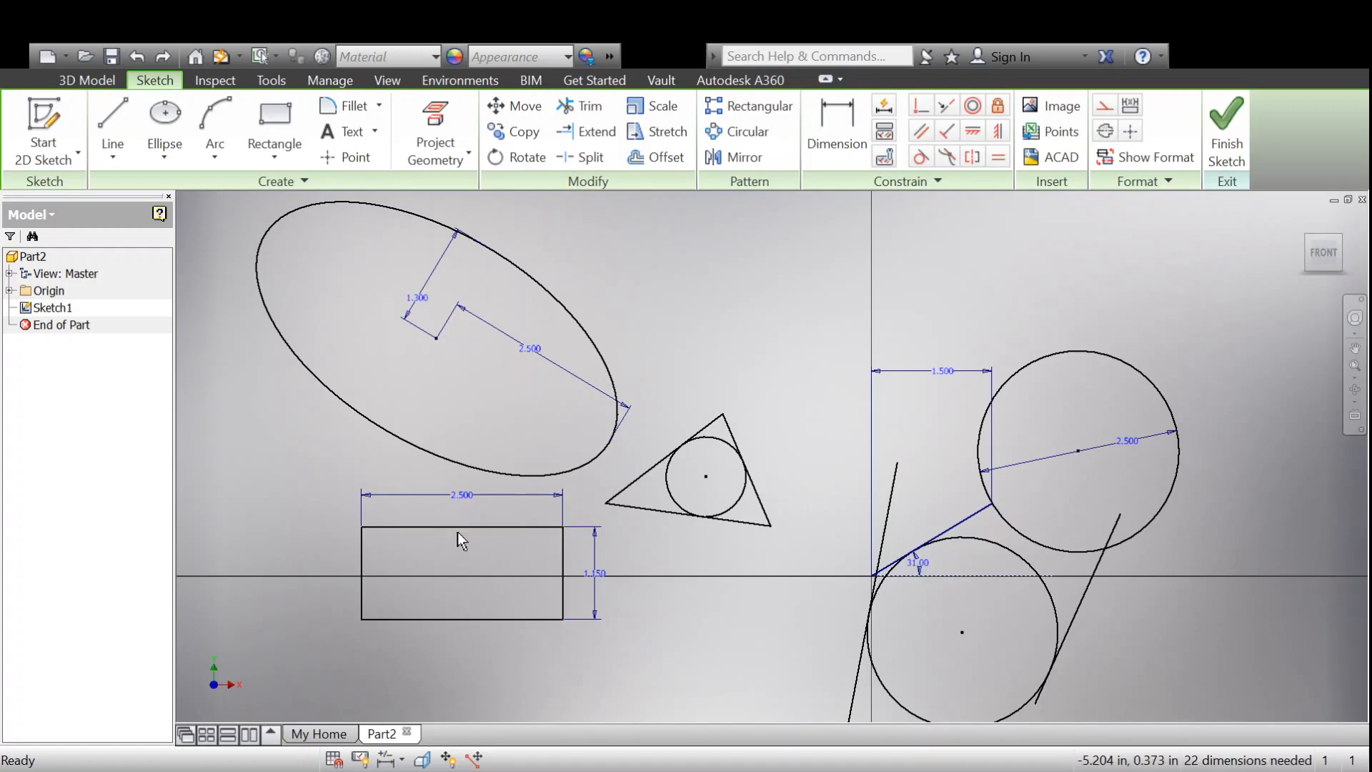
mouse_move(462, 527)
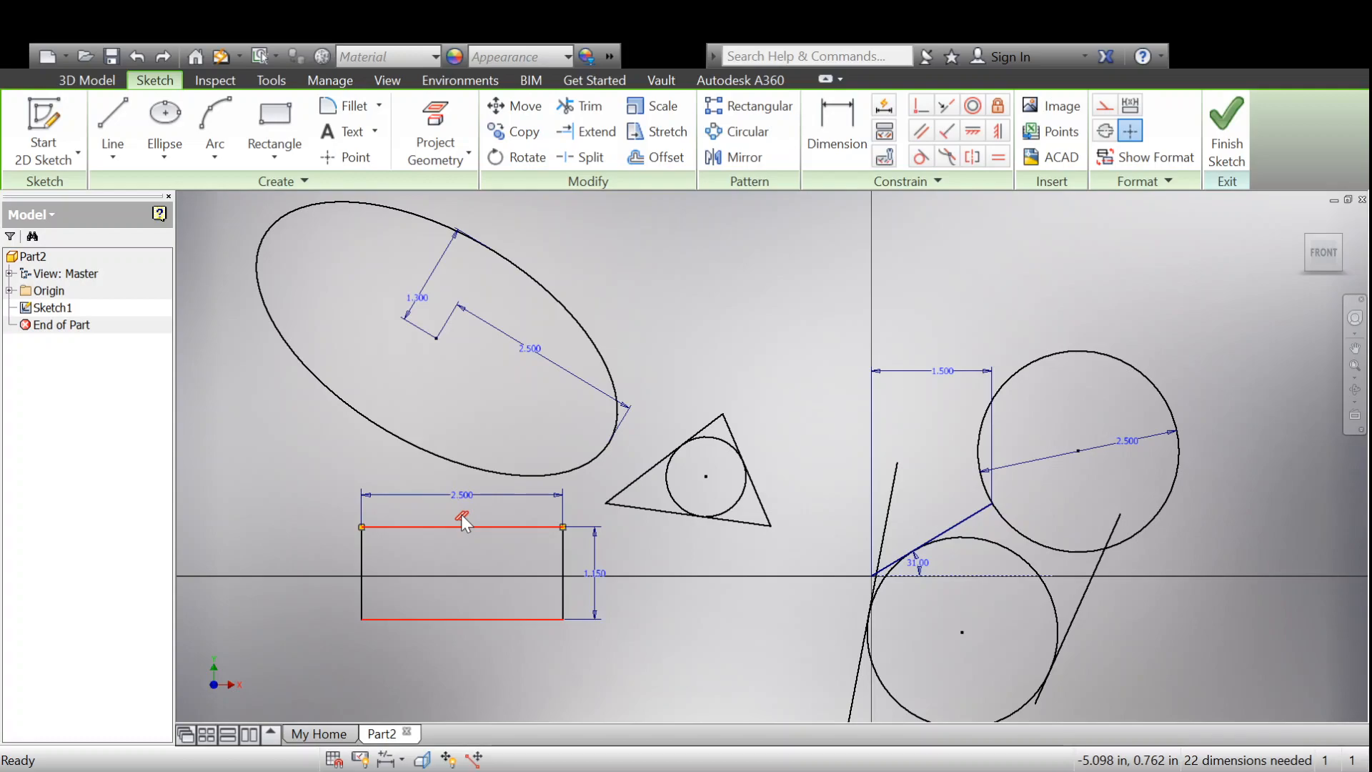
click(462, 516)
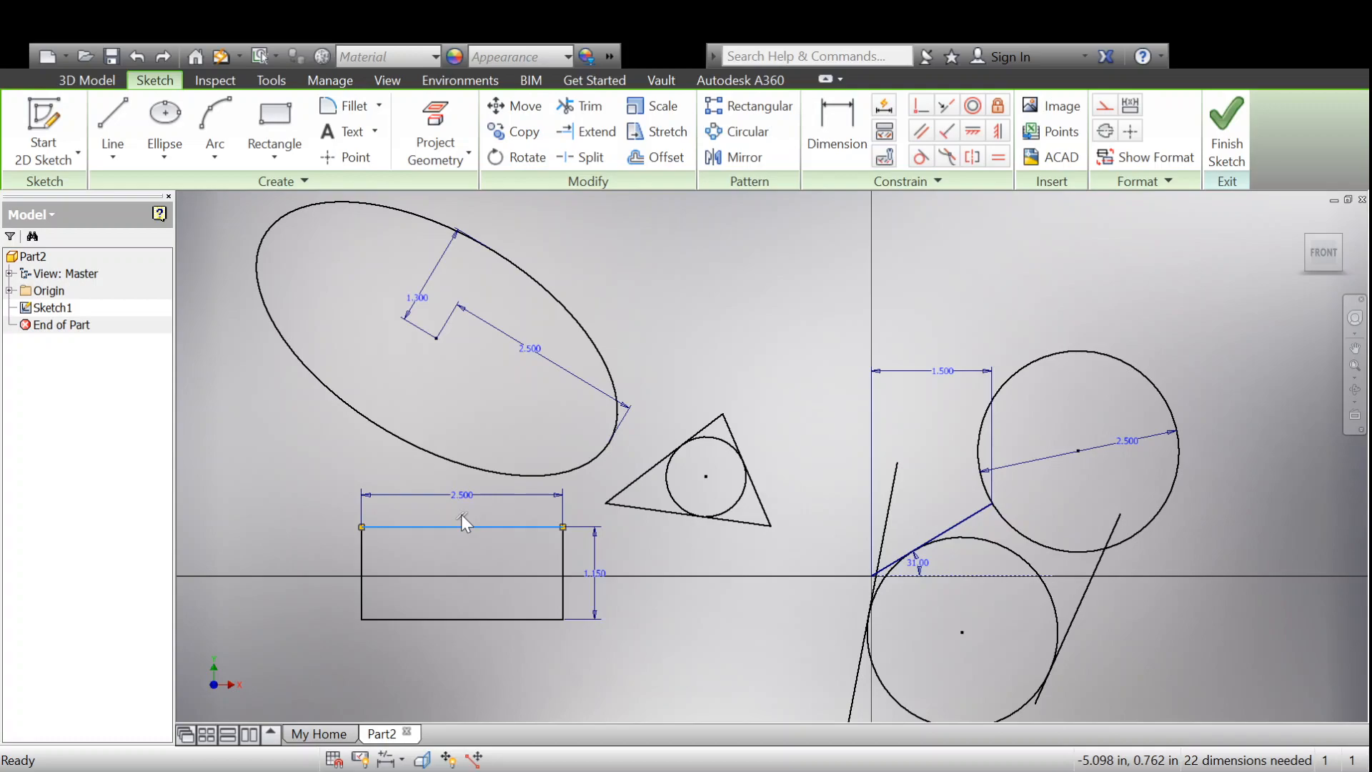
key(Escape)
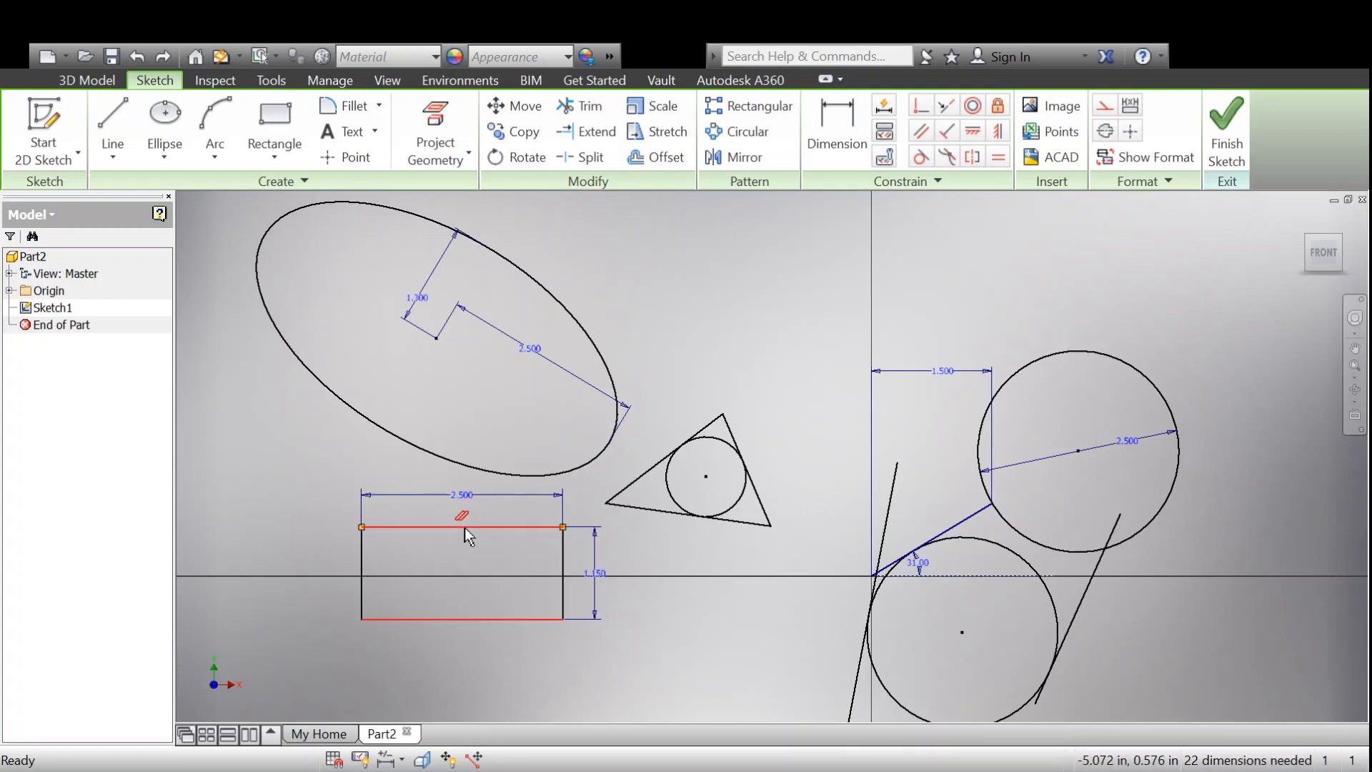
Step: Delete the parallel constraint on the rectangle's upper edge and pull its corners until the rectangle is skewed
click(452, 523)
key(Delete)
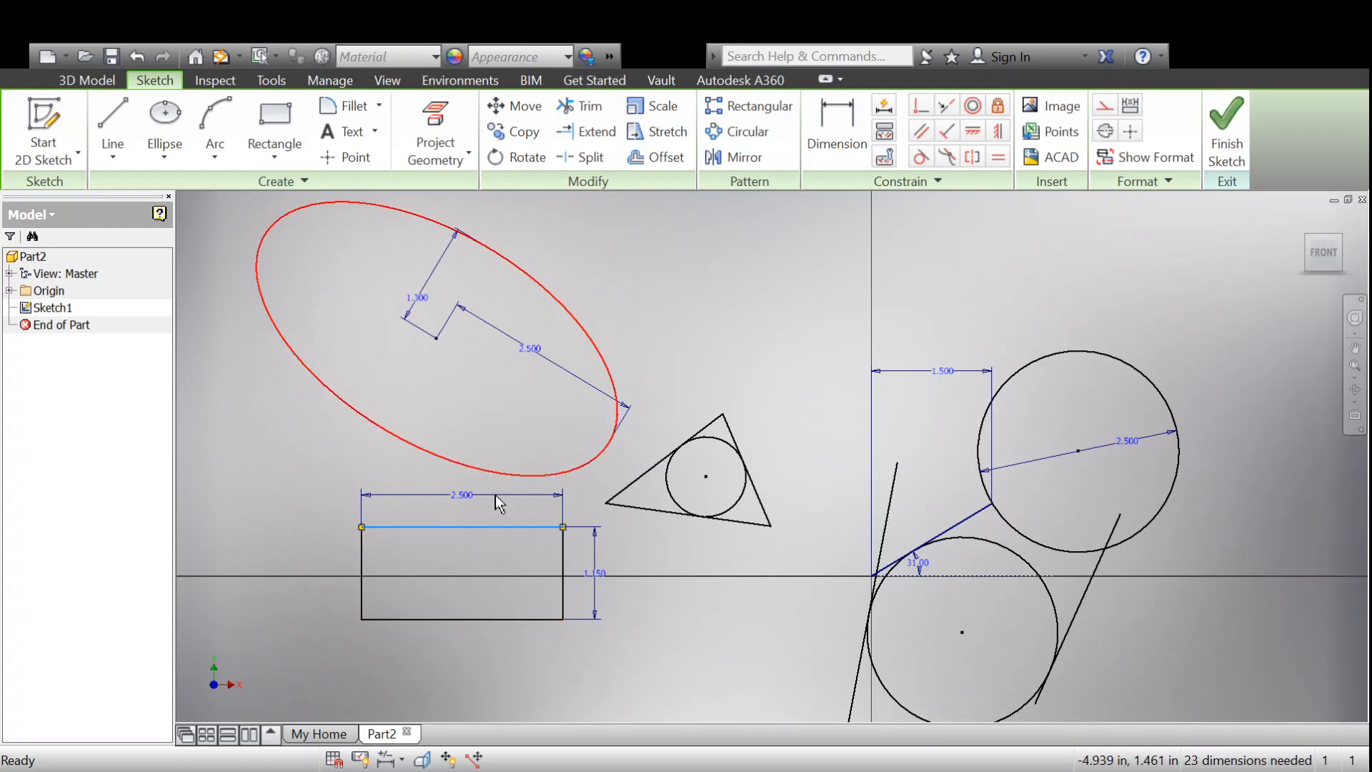
mouse_move(563, 528)
mouse_down()
mouse_move(564, 454)
mouse_move(523, 415)
mouse_move(400, 403)
mouse_move(262, 449)
mouse_move(400, 550)
mouse_move(564, 593)
mouse_move(594, 508)
mouse_move(565, 464)
mouse_move(419, 385)
mouse_move(505, 459)
mouse_move(560, 537)
mouse_move(557, 493)
mouse_move(432, 415)
mouse_move(384, 413)
mouse_move(429, 443)
mouse_up()
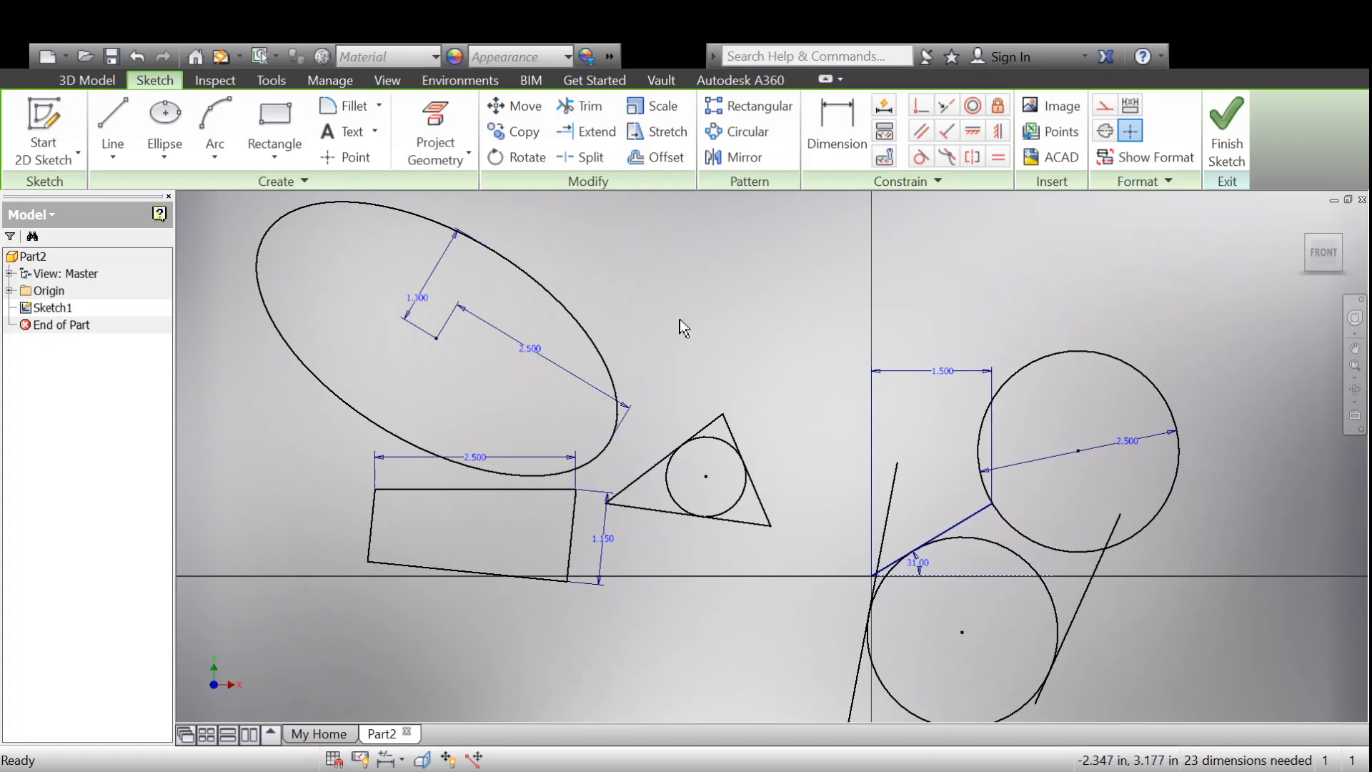
Step: Draw a center rectangle 2.5 in wide and 1.8 in high, centered on the lower circle's center point
click(285, 140)
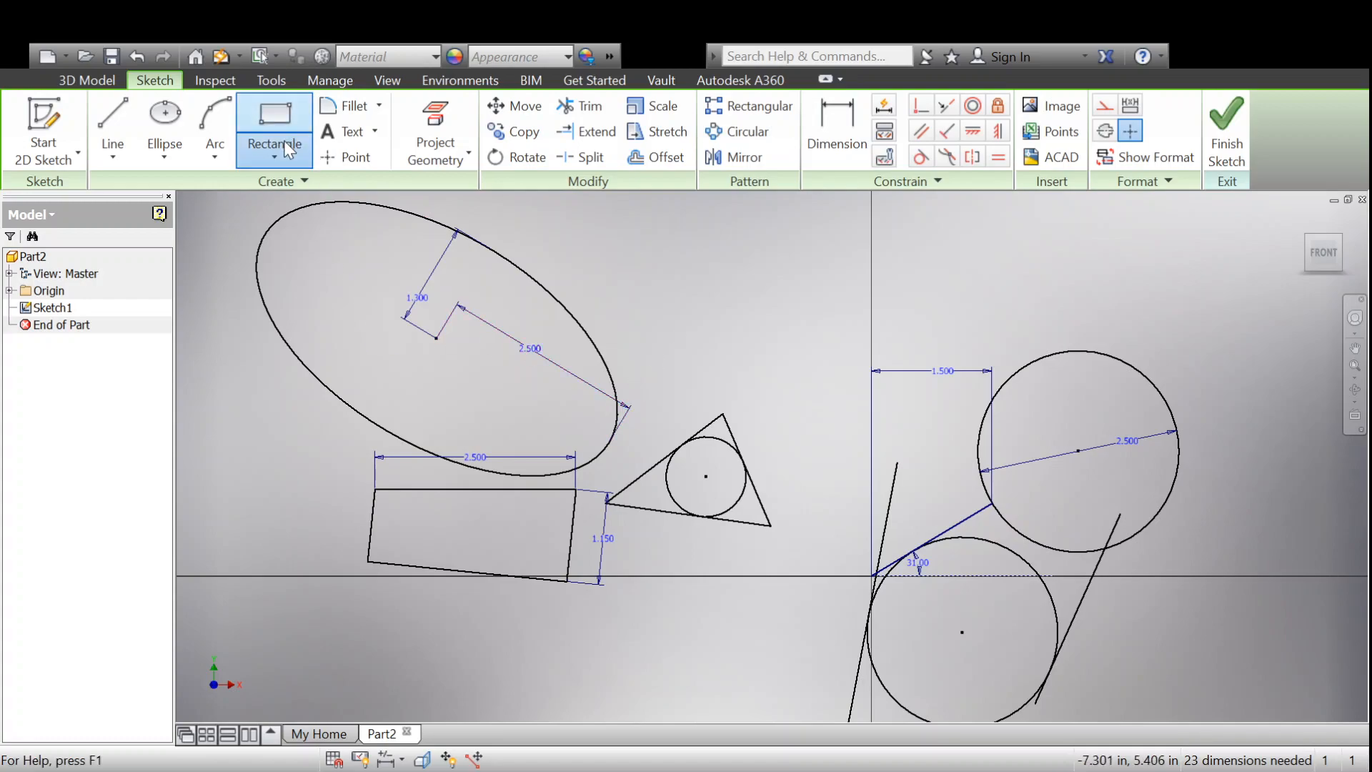
click(243, 280)
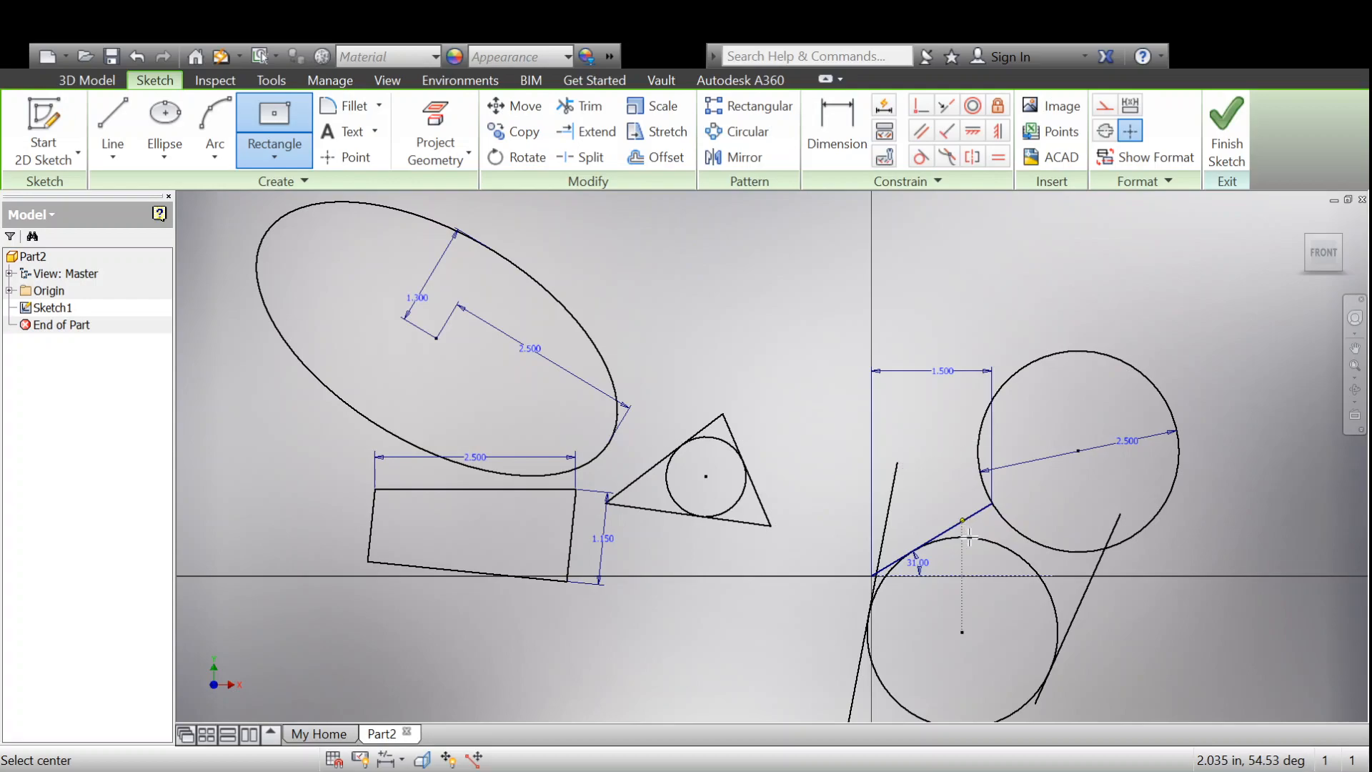
click(963, 632)
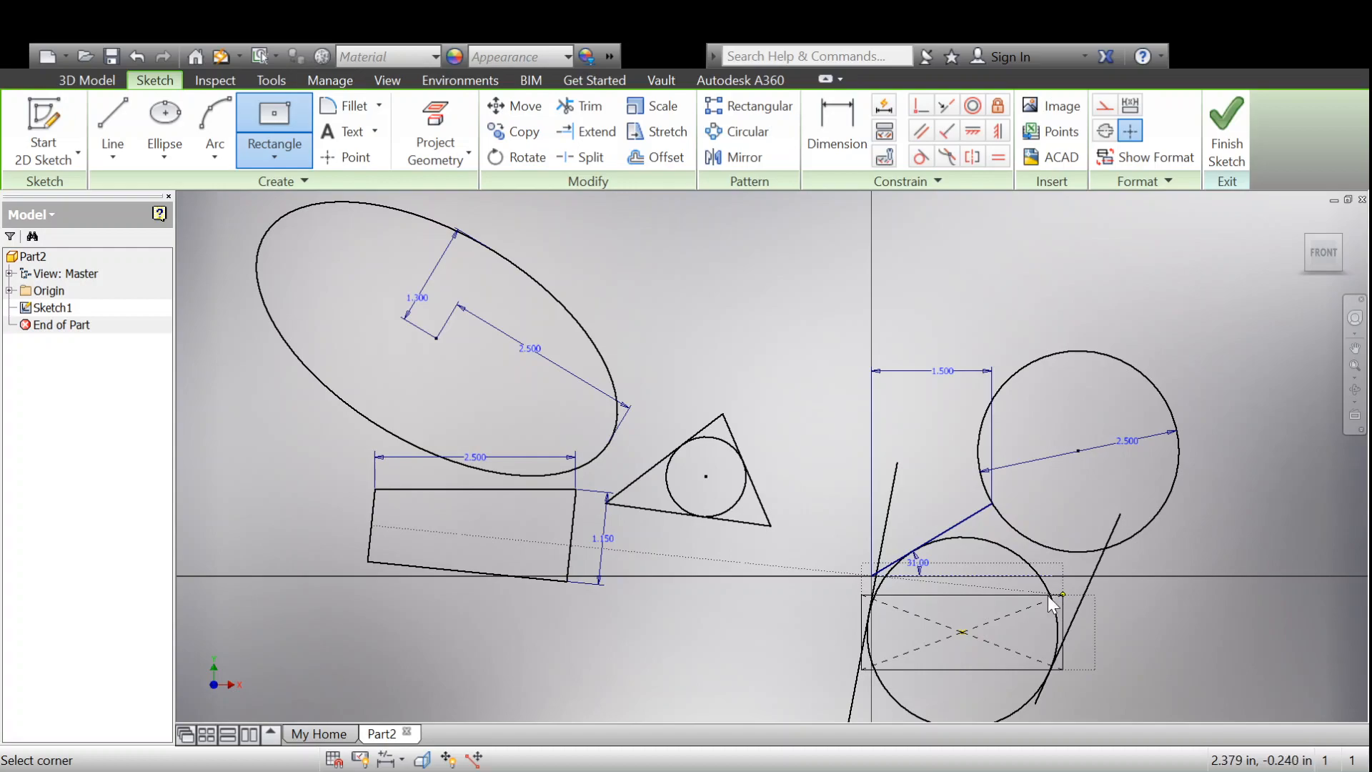
text(1.8)
key(Return)
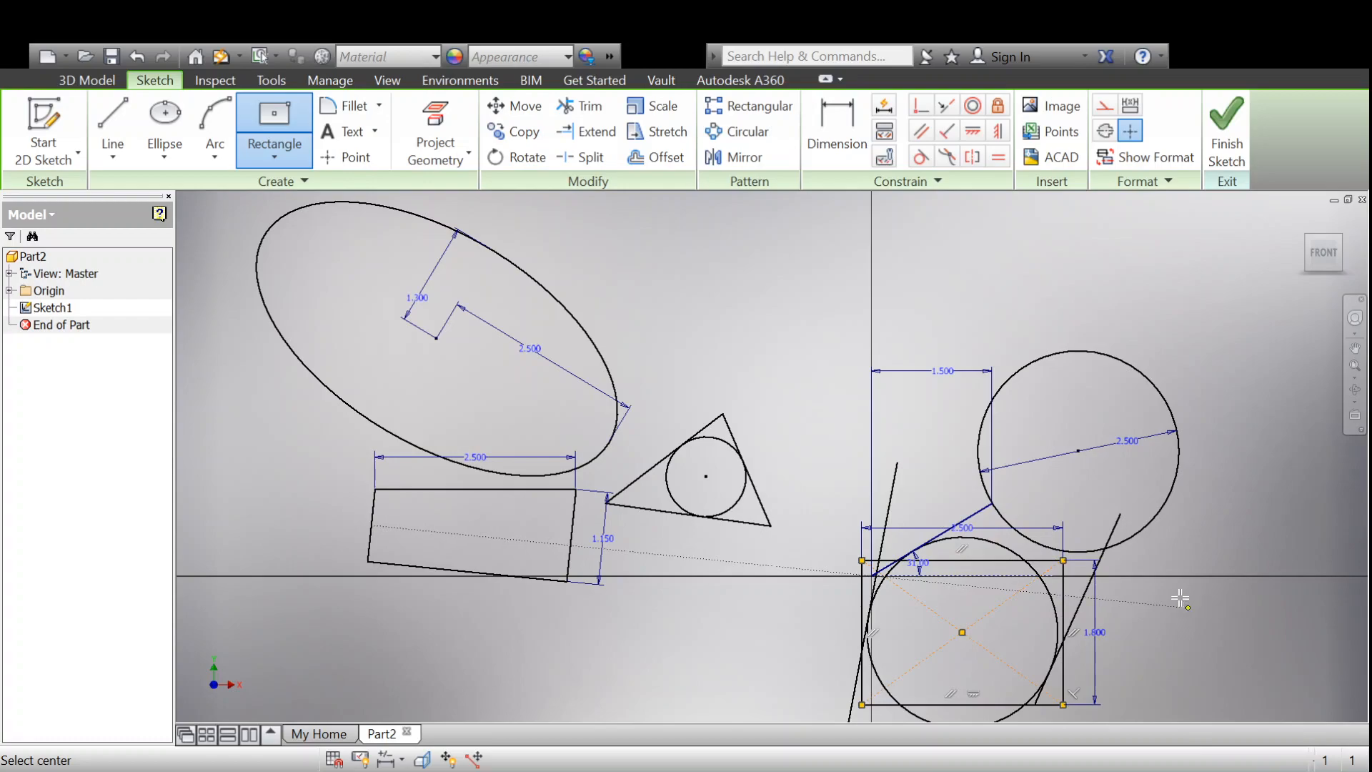
Step: Scatter eight sketch points in the open space above, beside and below the triangle
scroll(1180, 600, down, 3)
middle_drag(1179, 597, 724, 375)
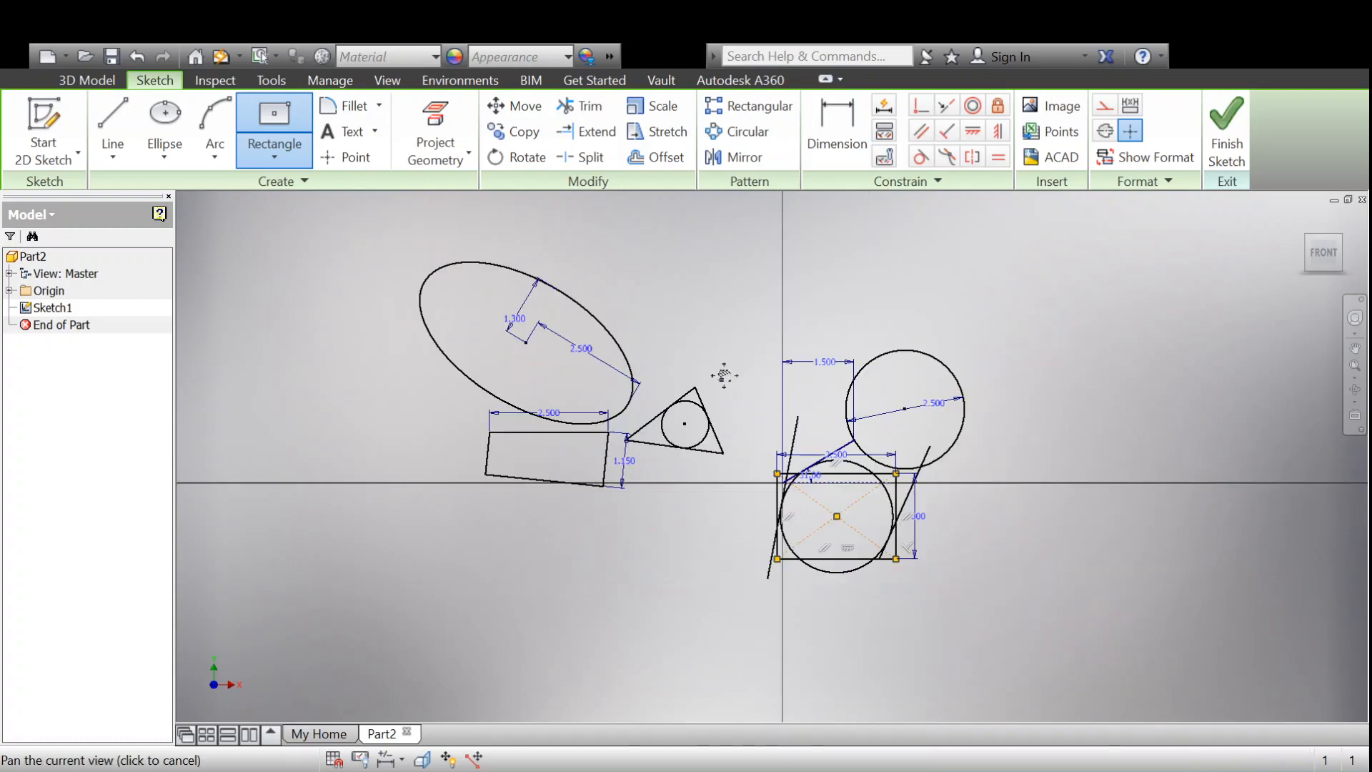
scroll(777, 452, up, 3)
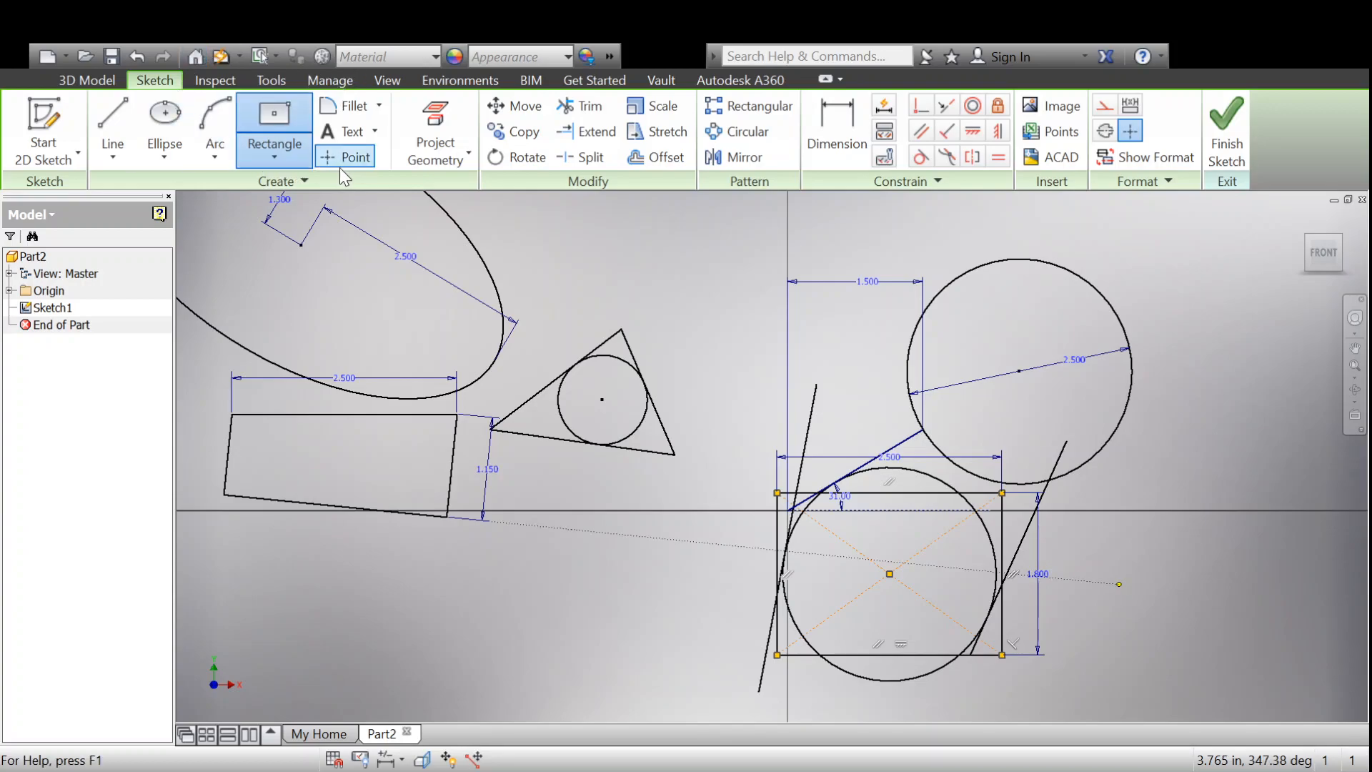
click(285, 160)
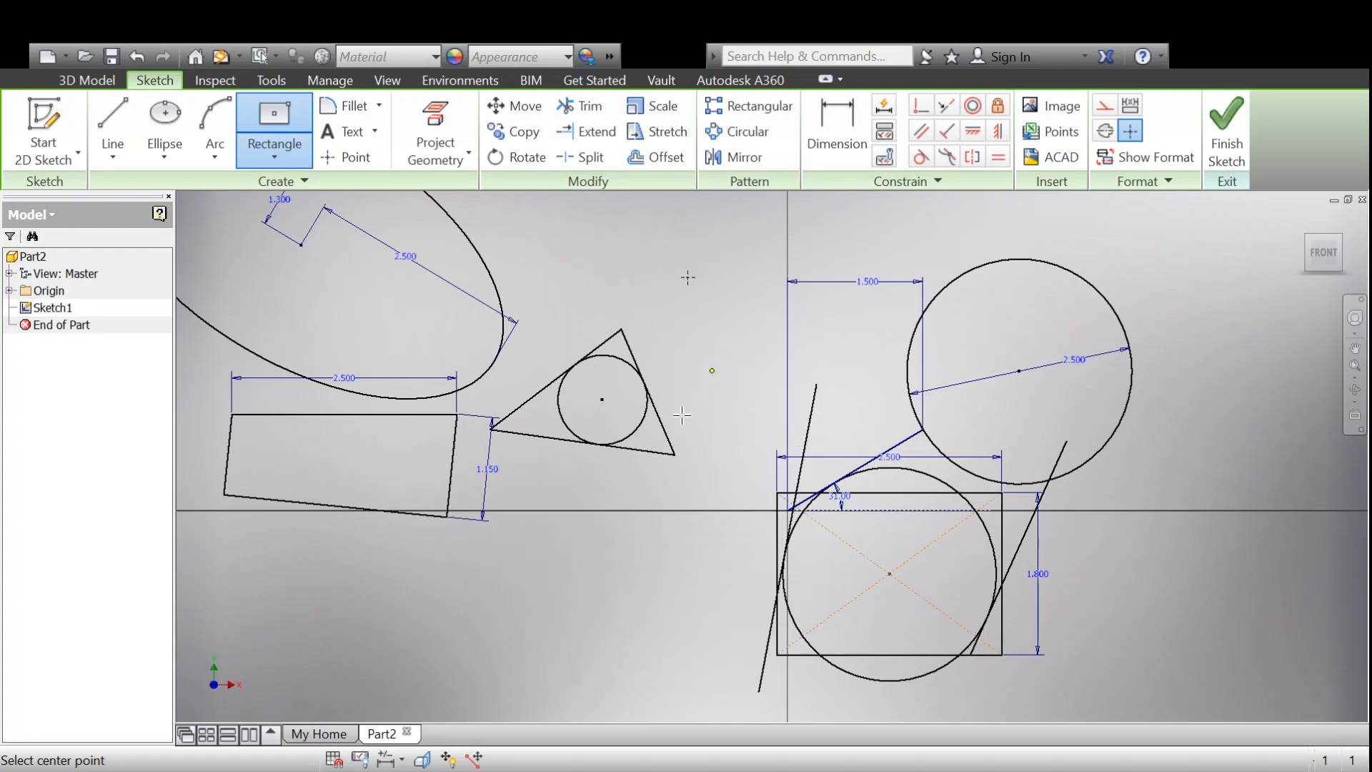
click(568, 597)
click(582, 247)
click(763, 232)
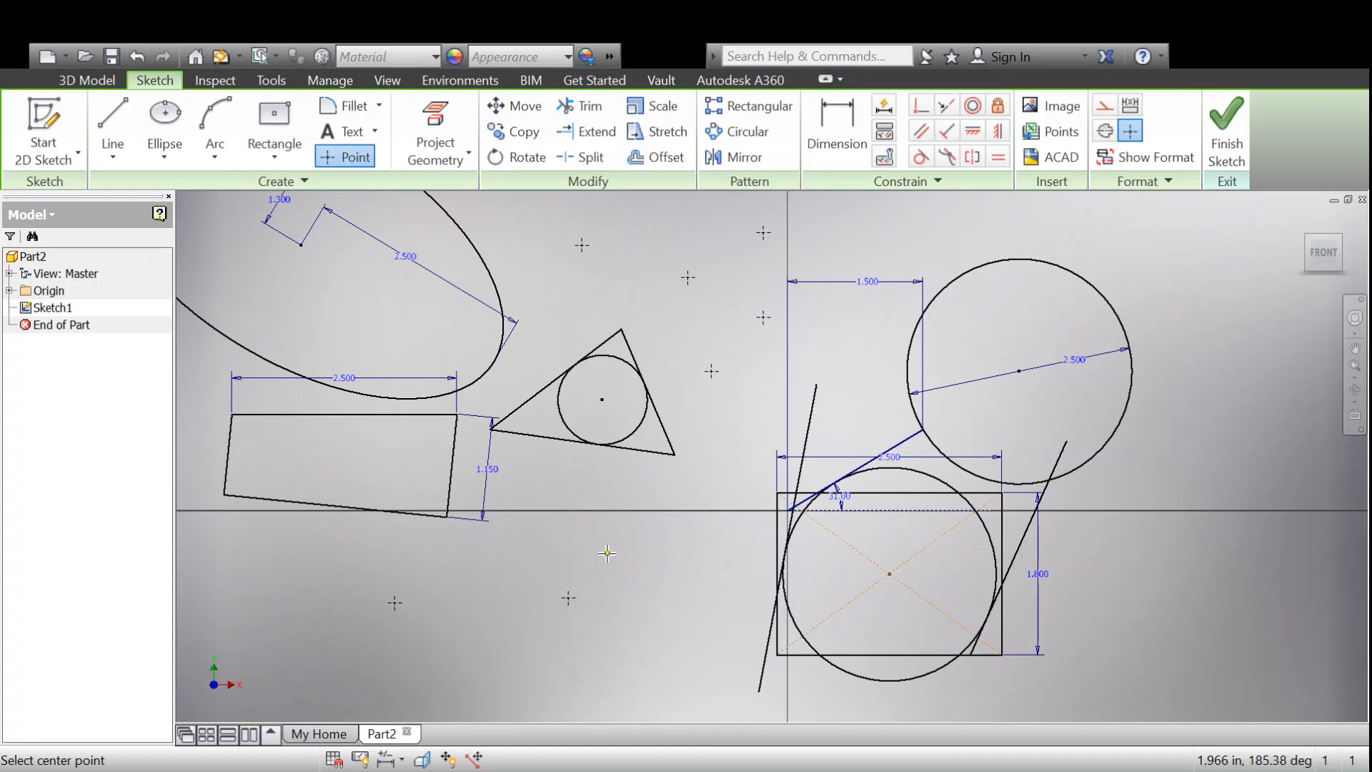
Step: Dimension the horizontal distance from the triangle's upper vertex to a sketch point near the vertical axis as 1.6 in
click(832, 123)
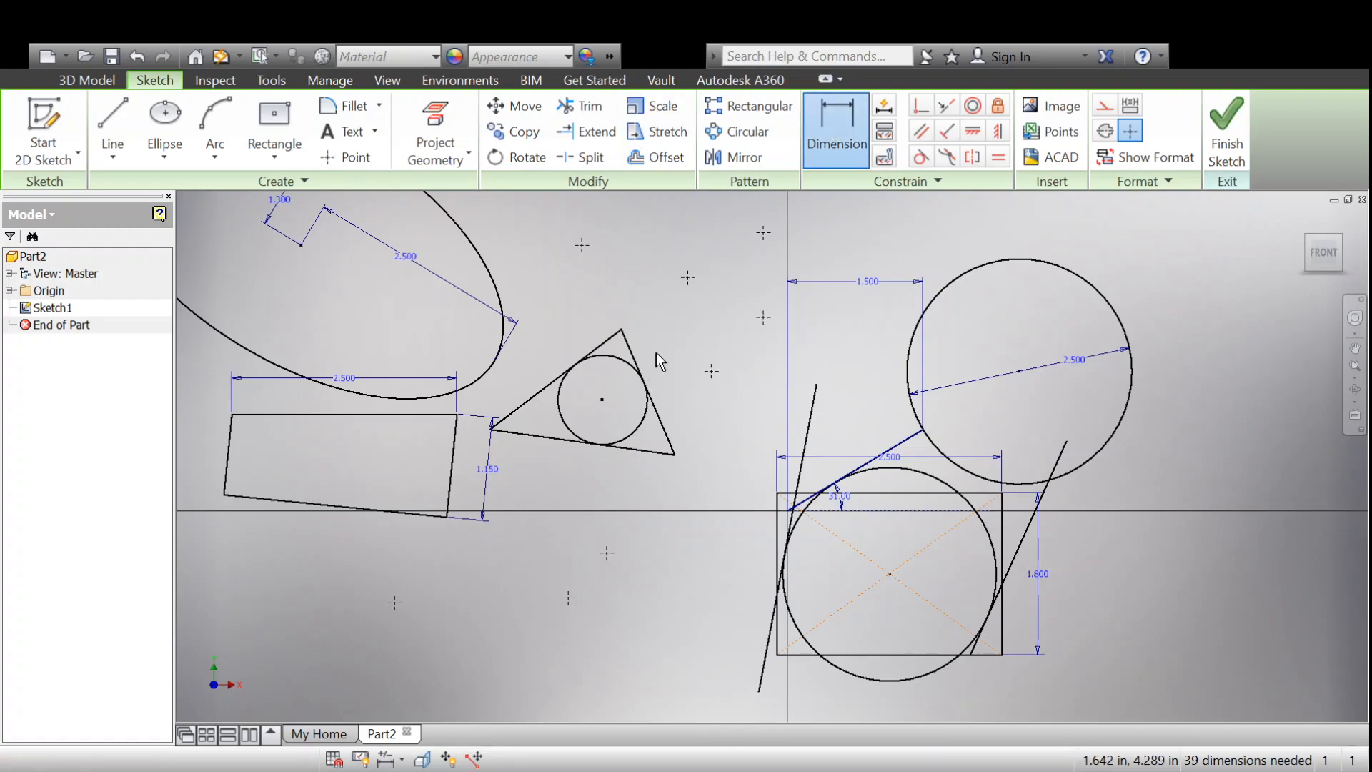
click(762, 320)
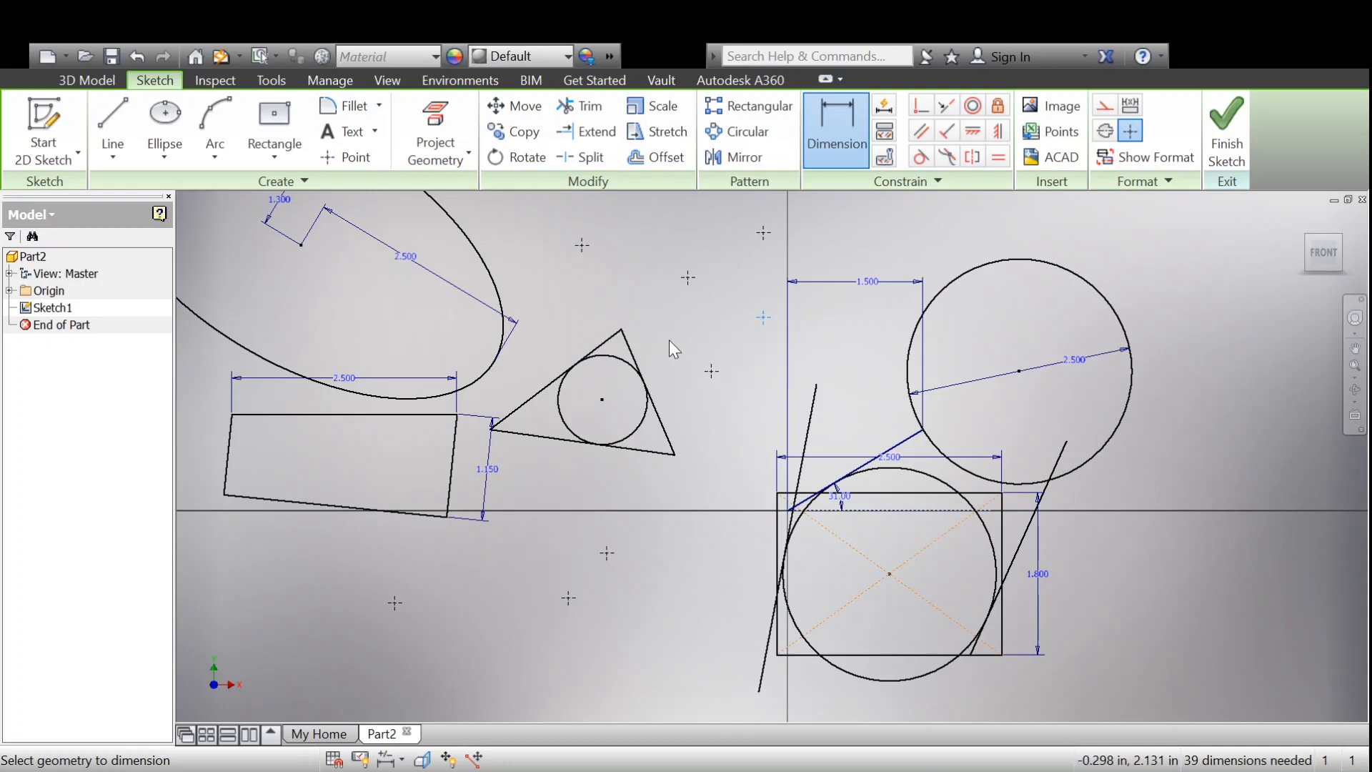
click(619, 331)
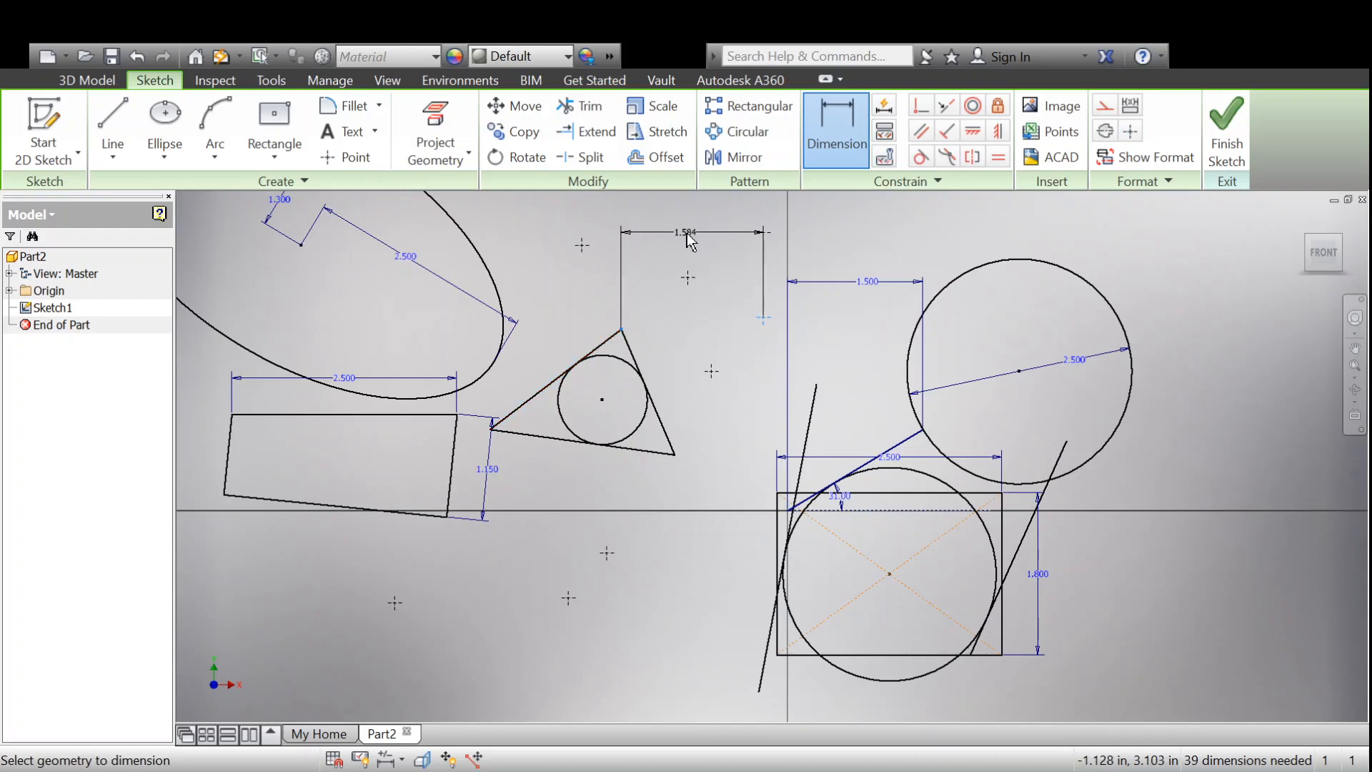
click(687, 246)
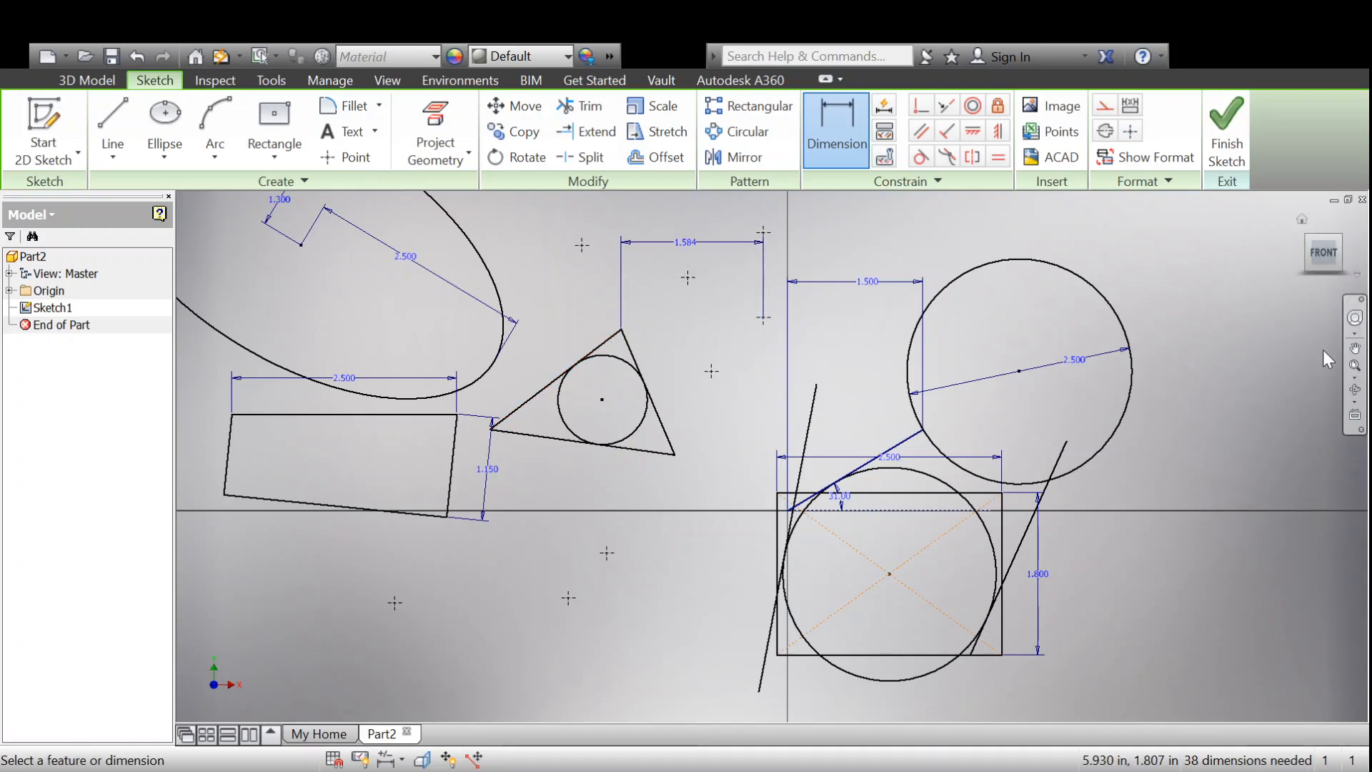
text(1.6)
key(Return)
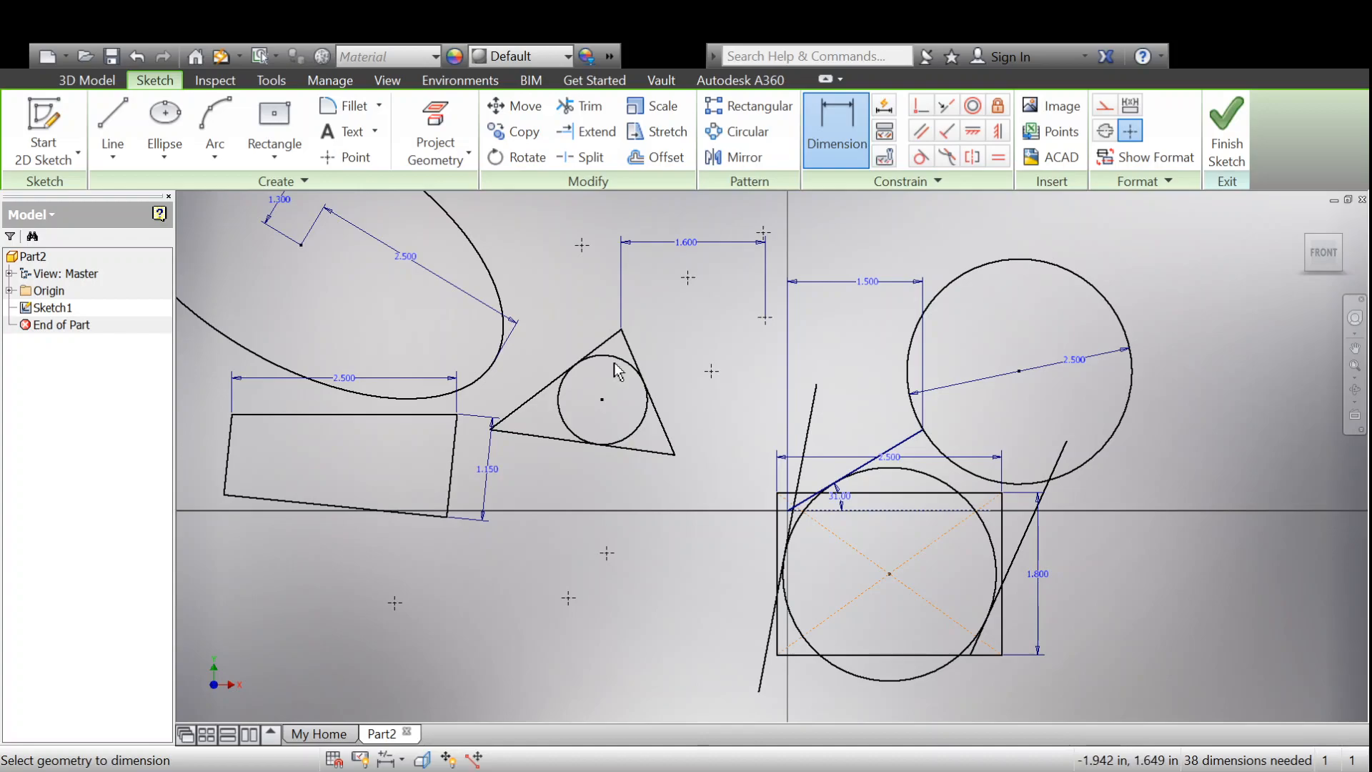
key(Escape)
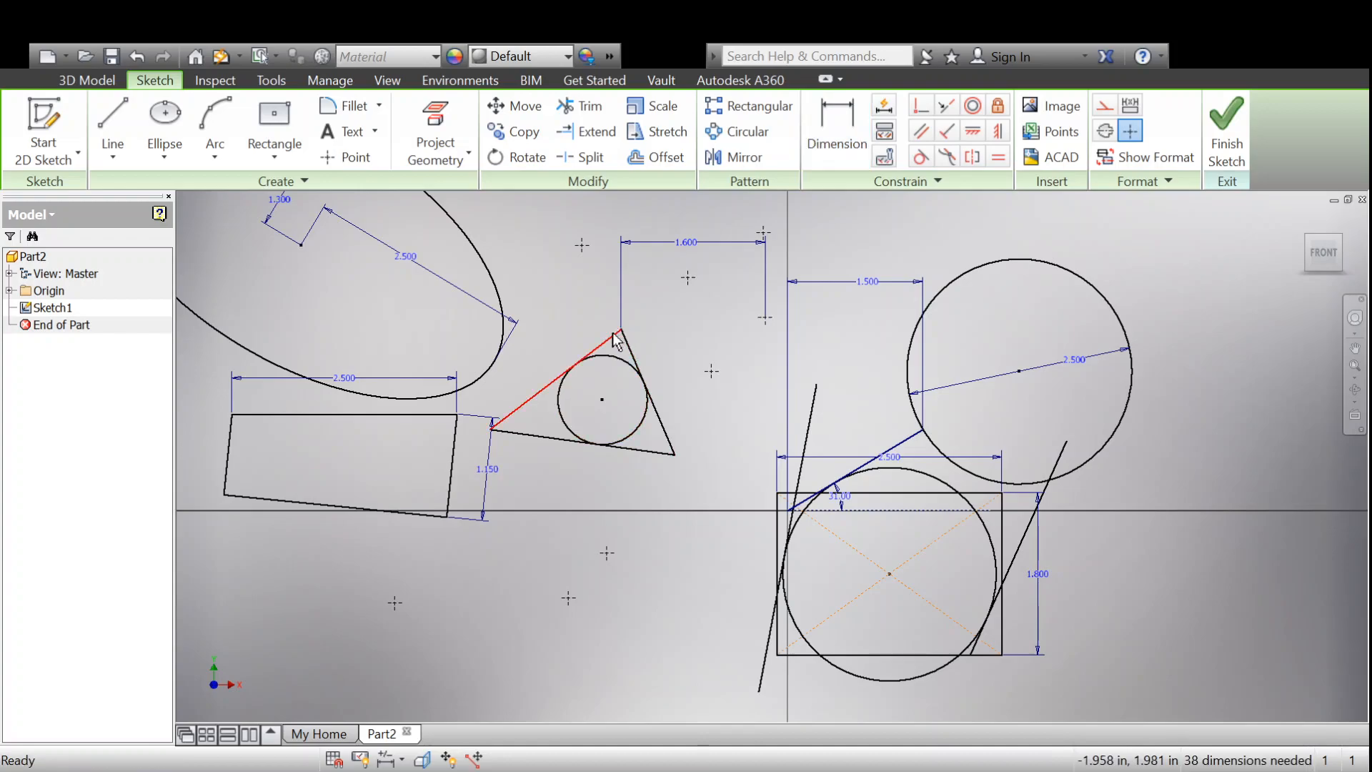
Step: Stretch the triangle by pulling its upper-left edge outward, and change the vertex-to-point dimension to 2.2 in
mouse_move(619, 336)
mouse_down()
mouse_move(616, 375)
mouse_move(644, 406)
mouse_move(659, 370)
mouse_move(585, 314)
mouse_move(627, 382)
mouse_move(585, 309)
mouse_move(551, 328)
mouse_move(535, 320)
mouse_move(605, 380)
mouse_move(541, 348)
mouse_up()
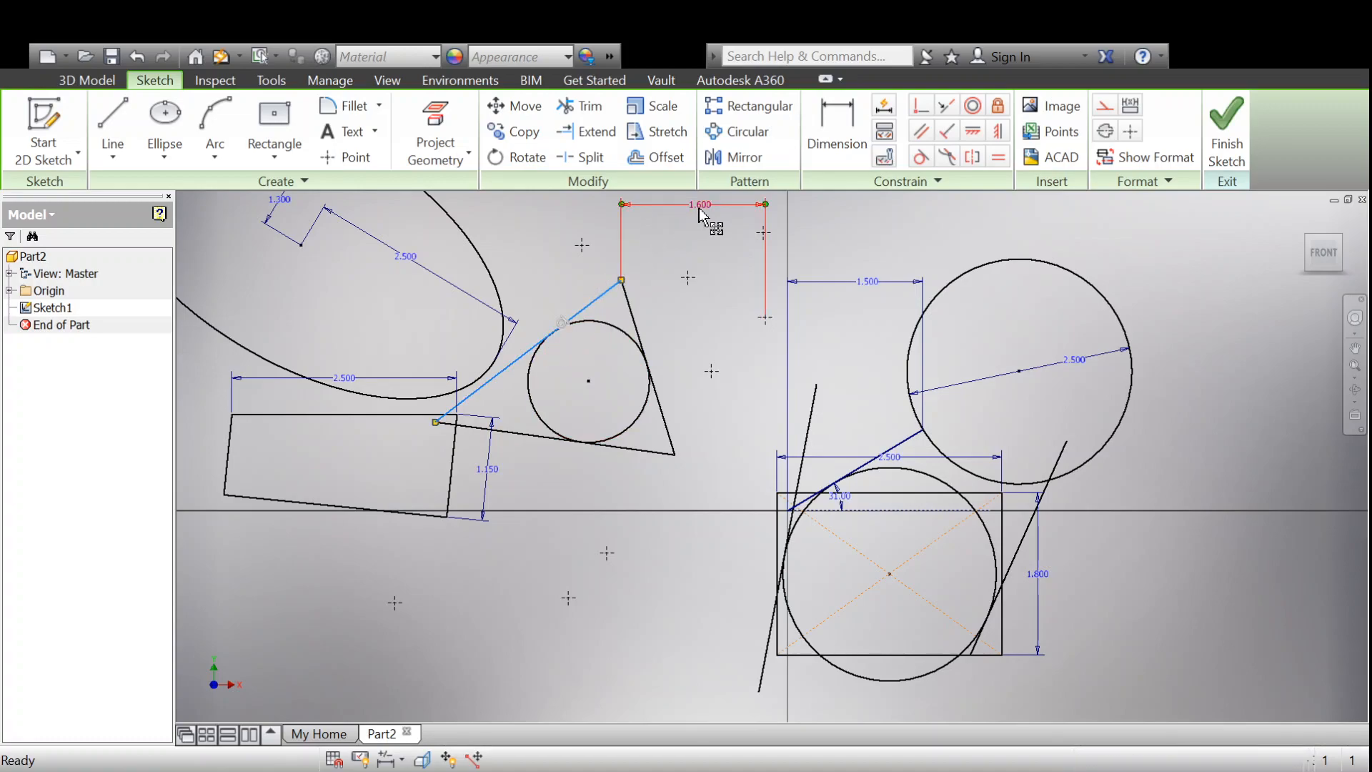
key(Escape)
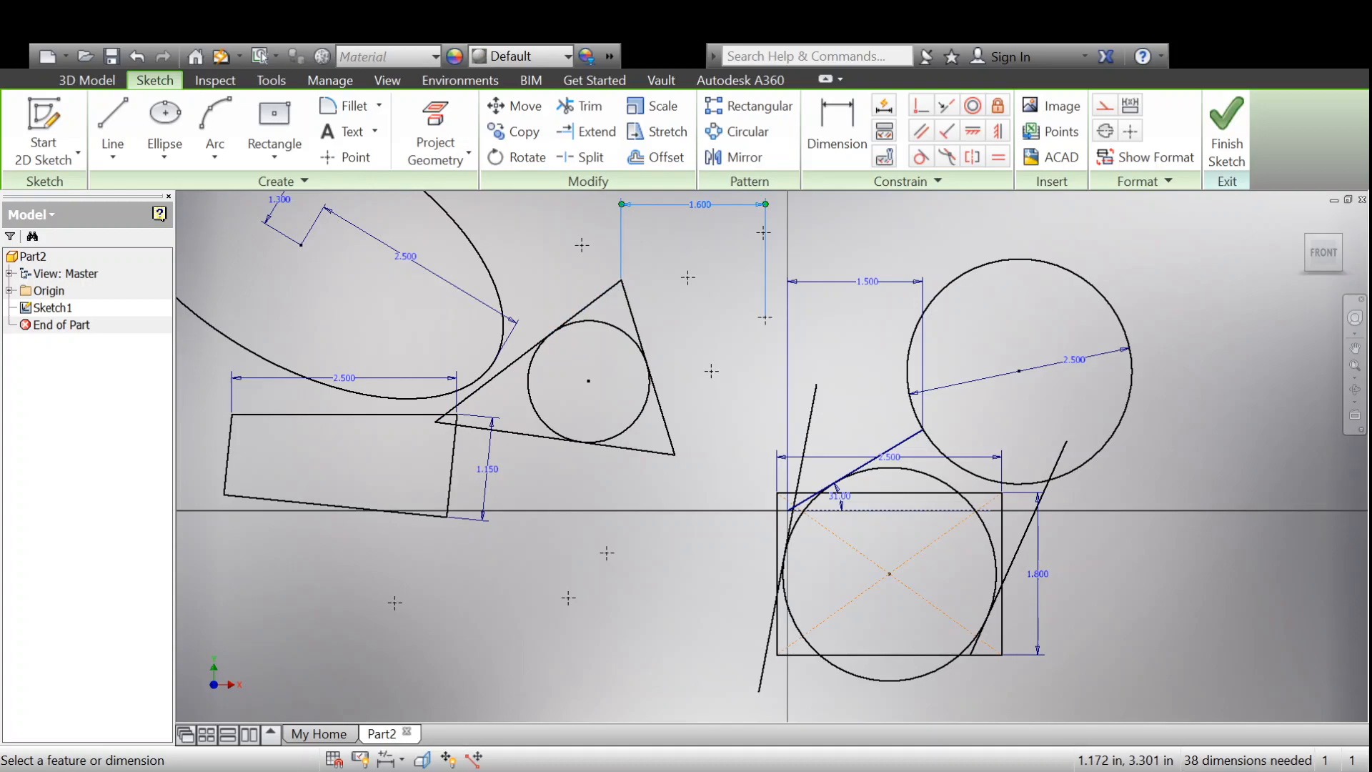
key(Return)
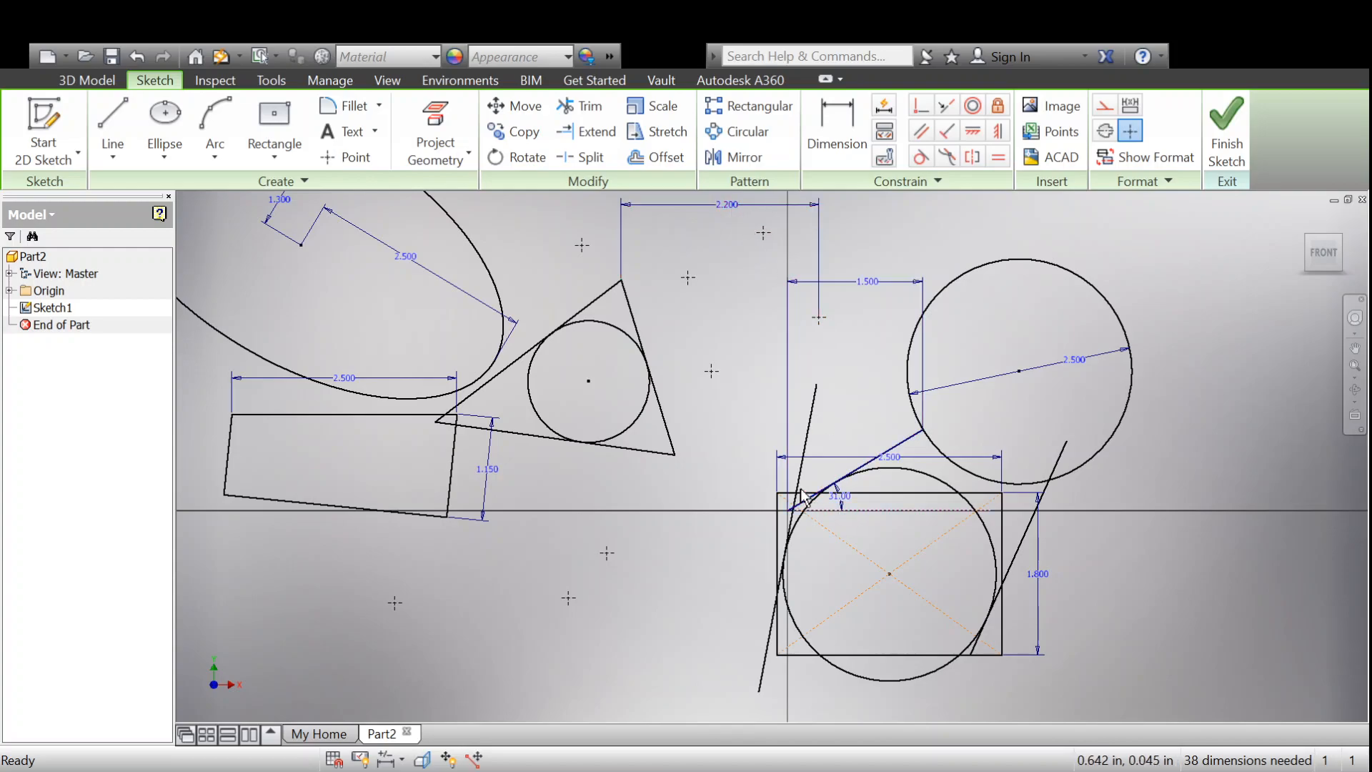
Step: Add a sketch point beyond the upper circle's upper-right side and dimension its horizontal distance from the origin as 5 in
click(348, 157)
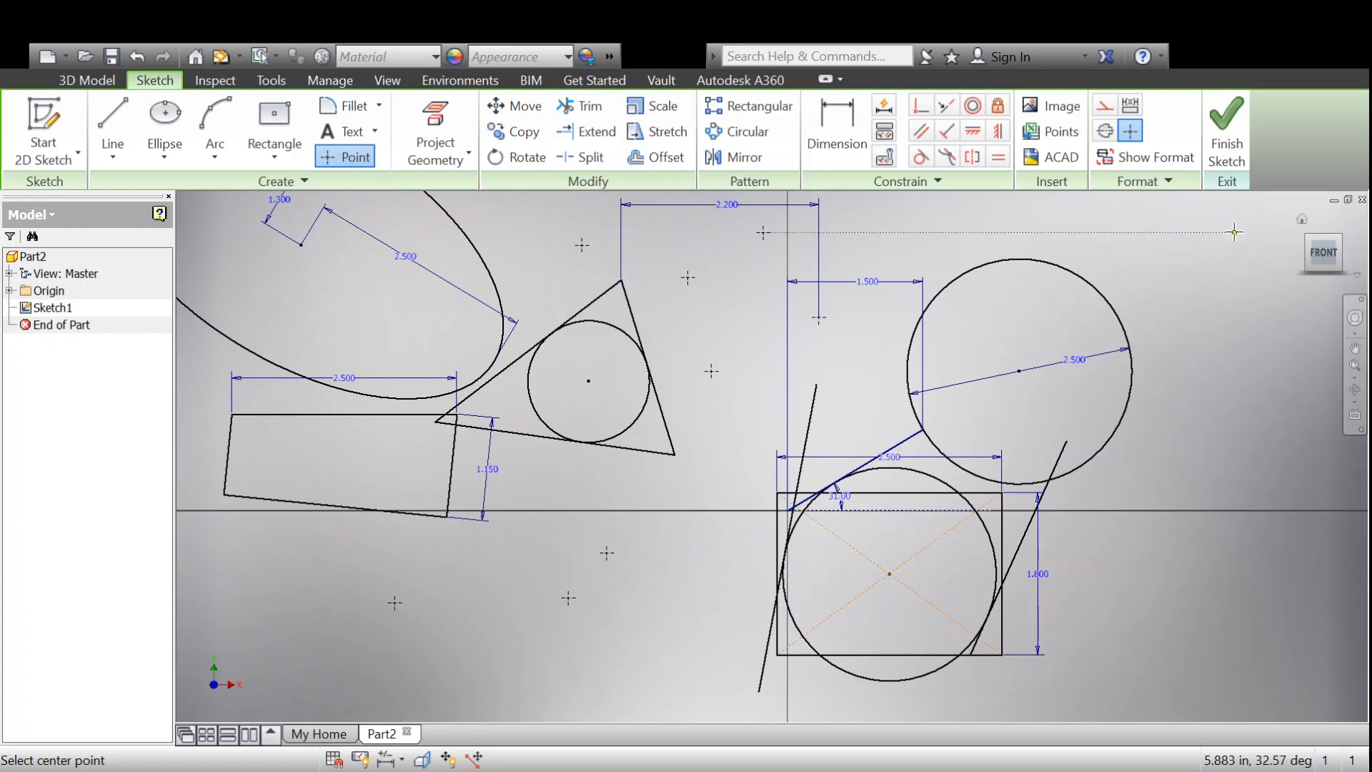
click(1234, 231)
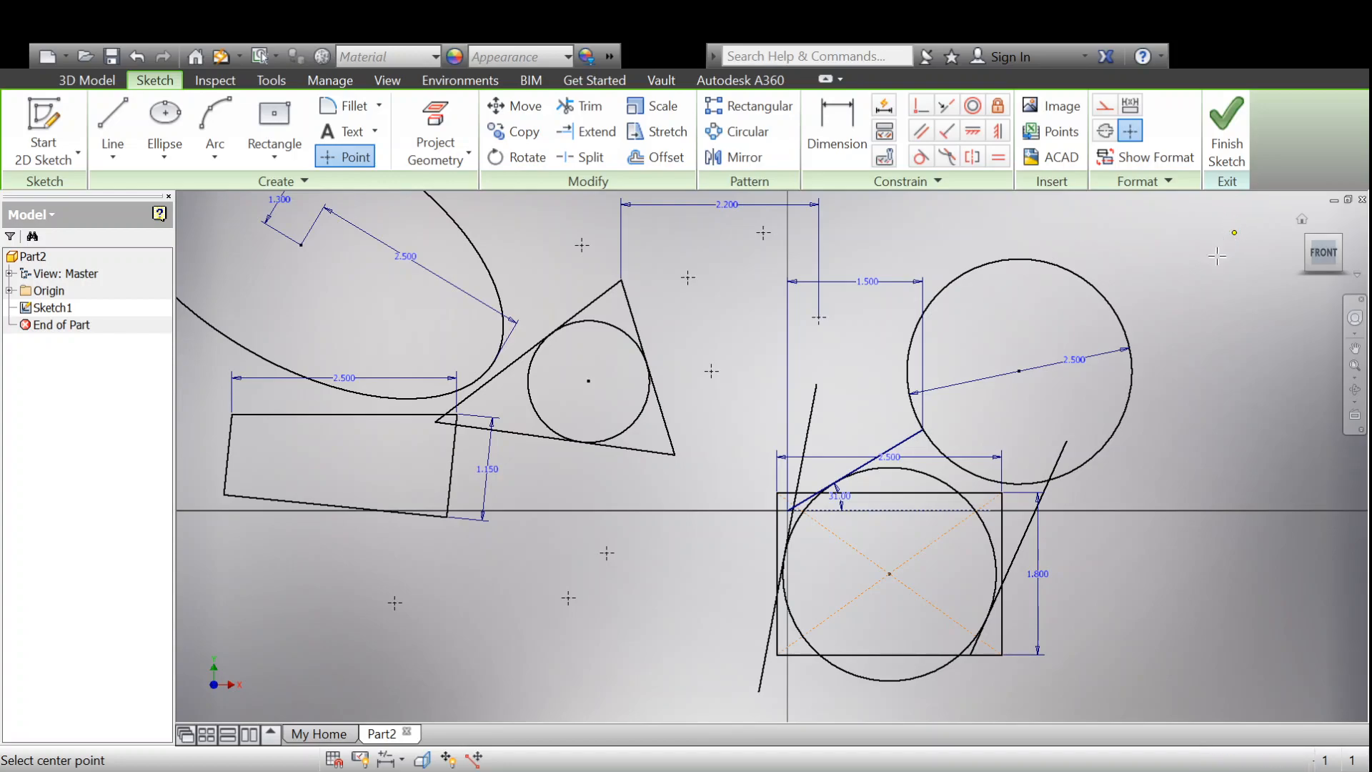
click(849, 125)
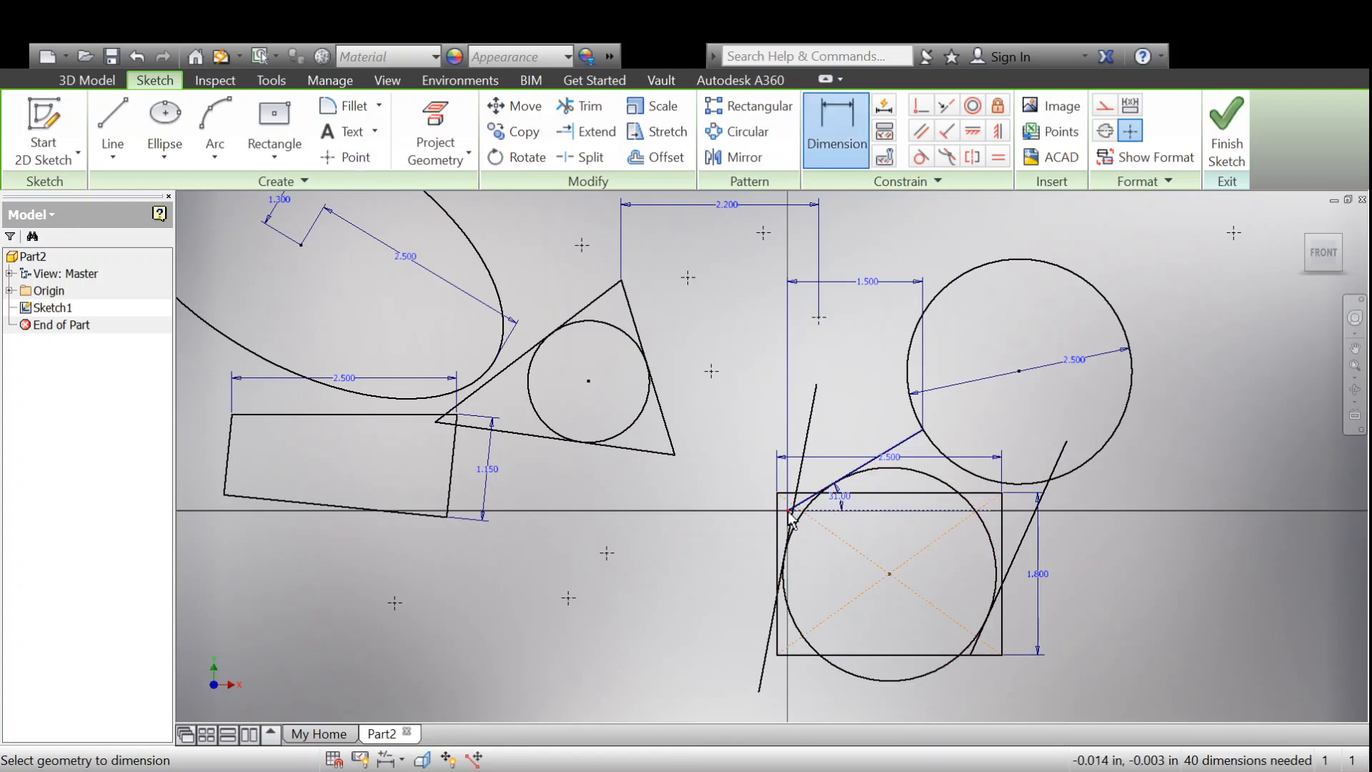
scroll(789, 513, up, 3)
scroll(1087, 368, down, 5)
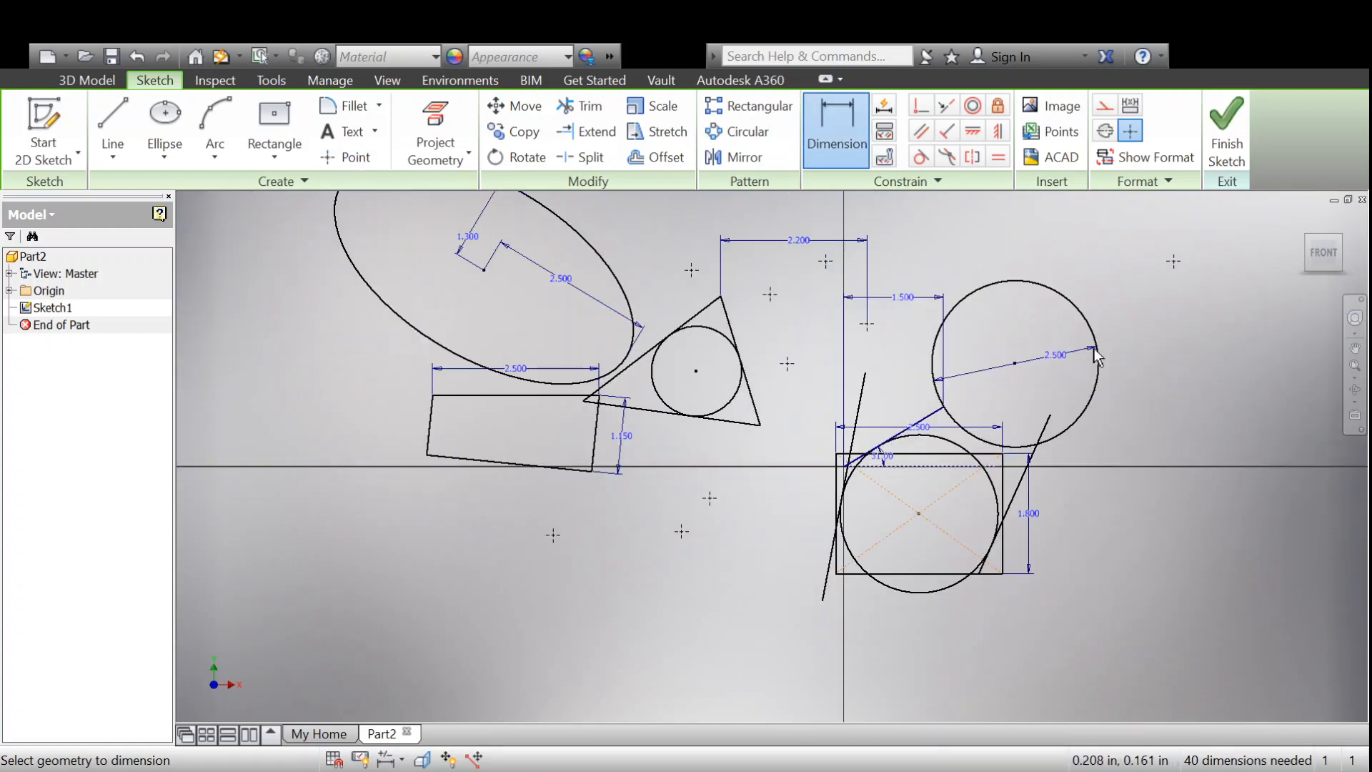
click(1174, 262)
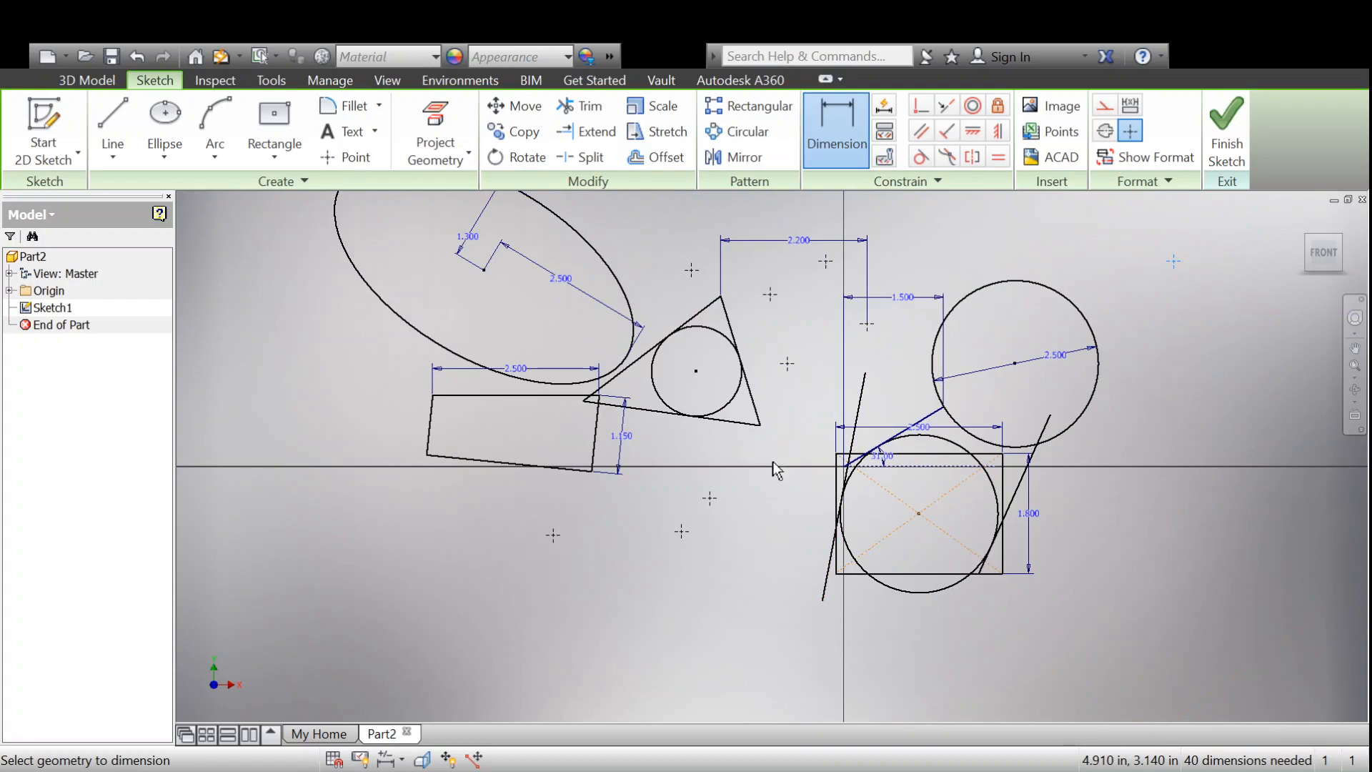
scroll(793, 454, up, 4)
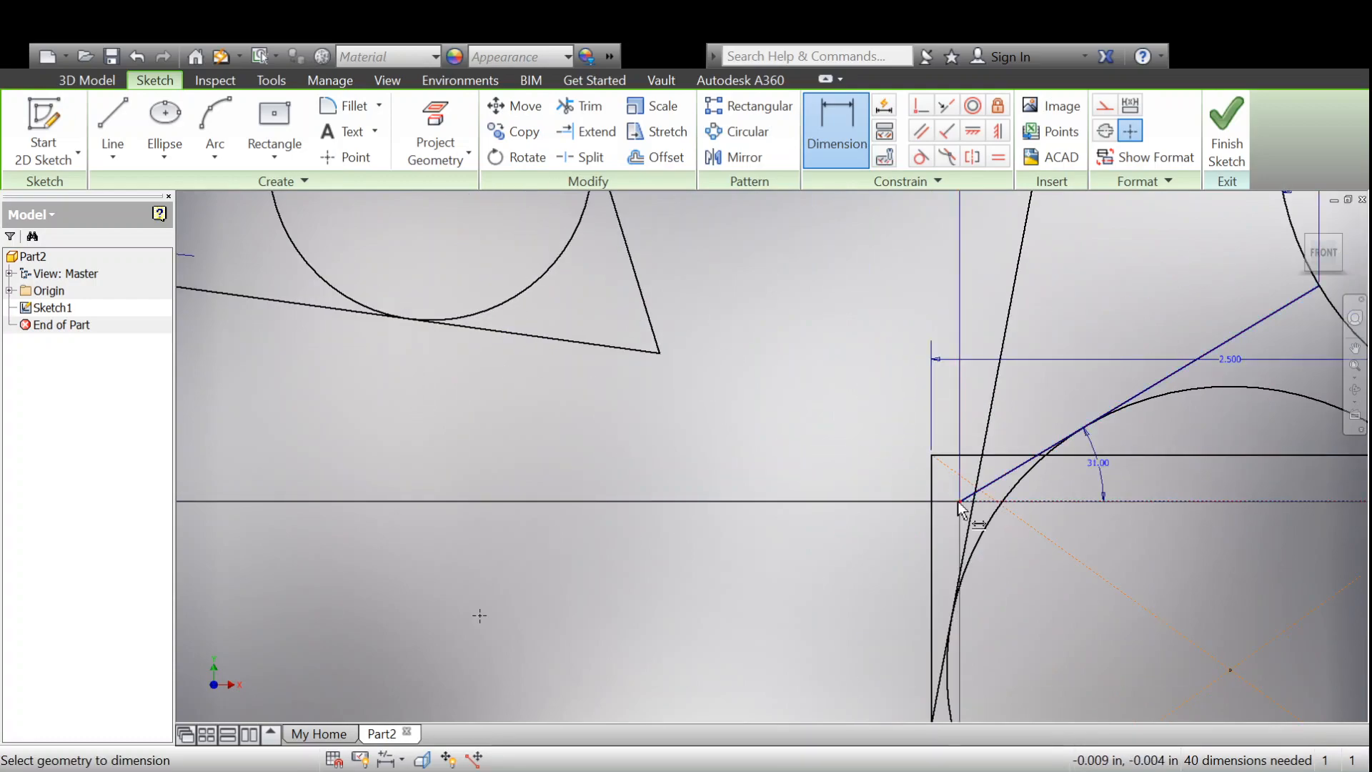
scroll(1048, 490, down, 2)
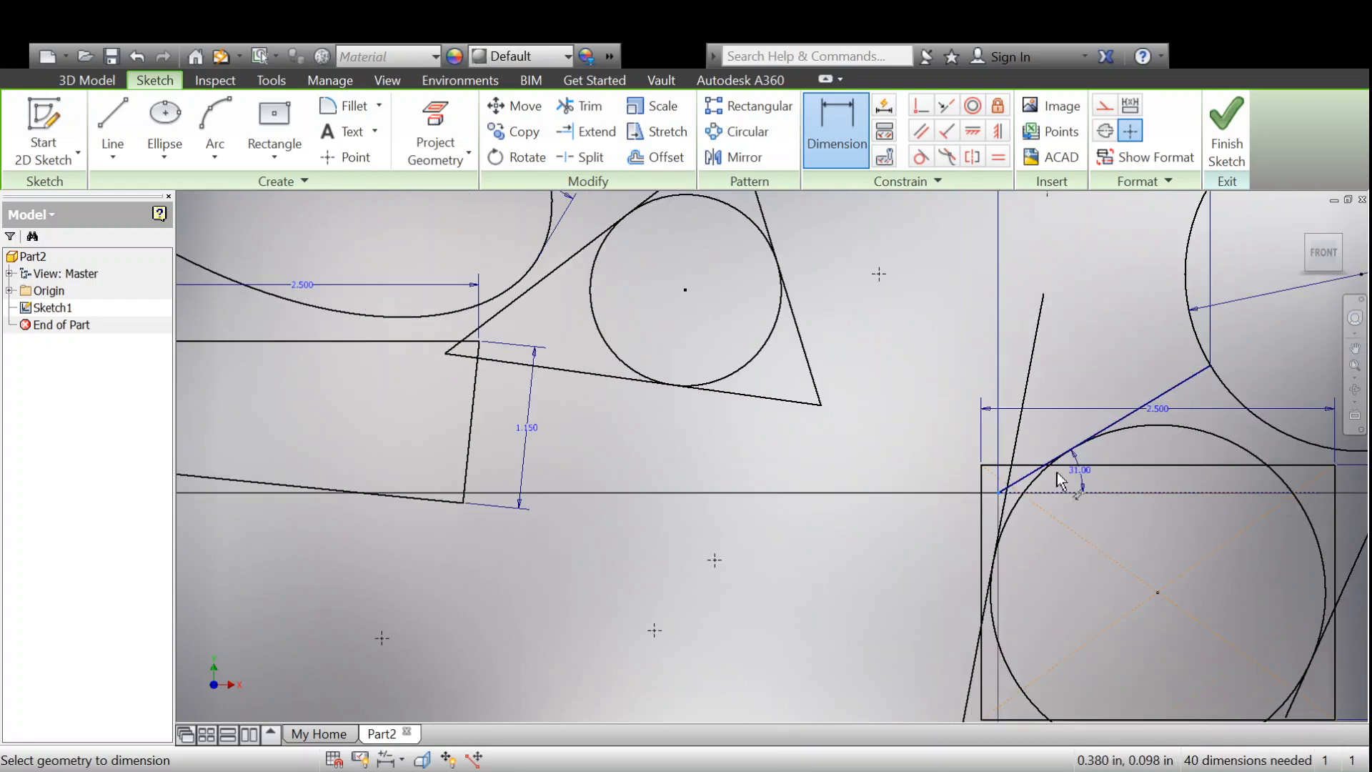
scroll(1154, 391, down, 2)
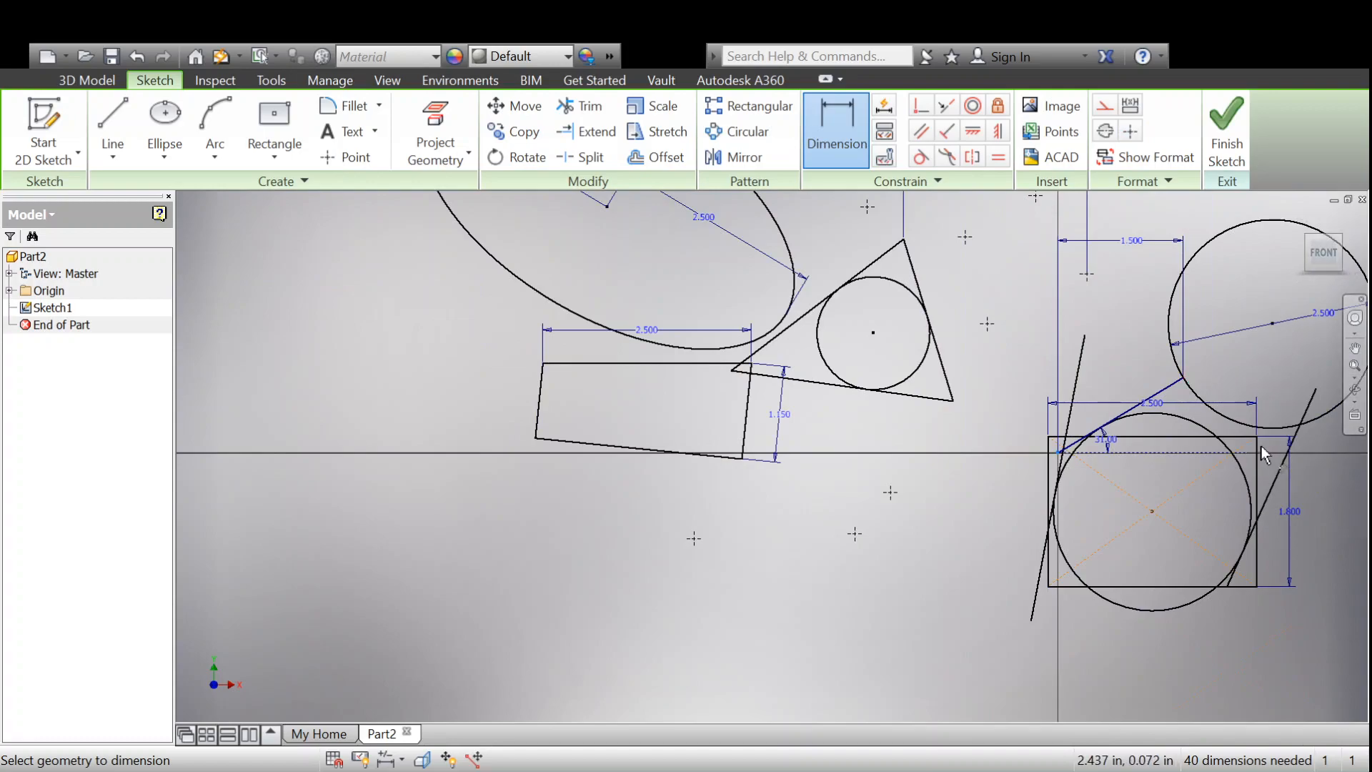
scroll(1214, 261, down, 2)
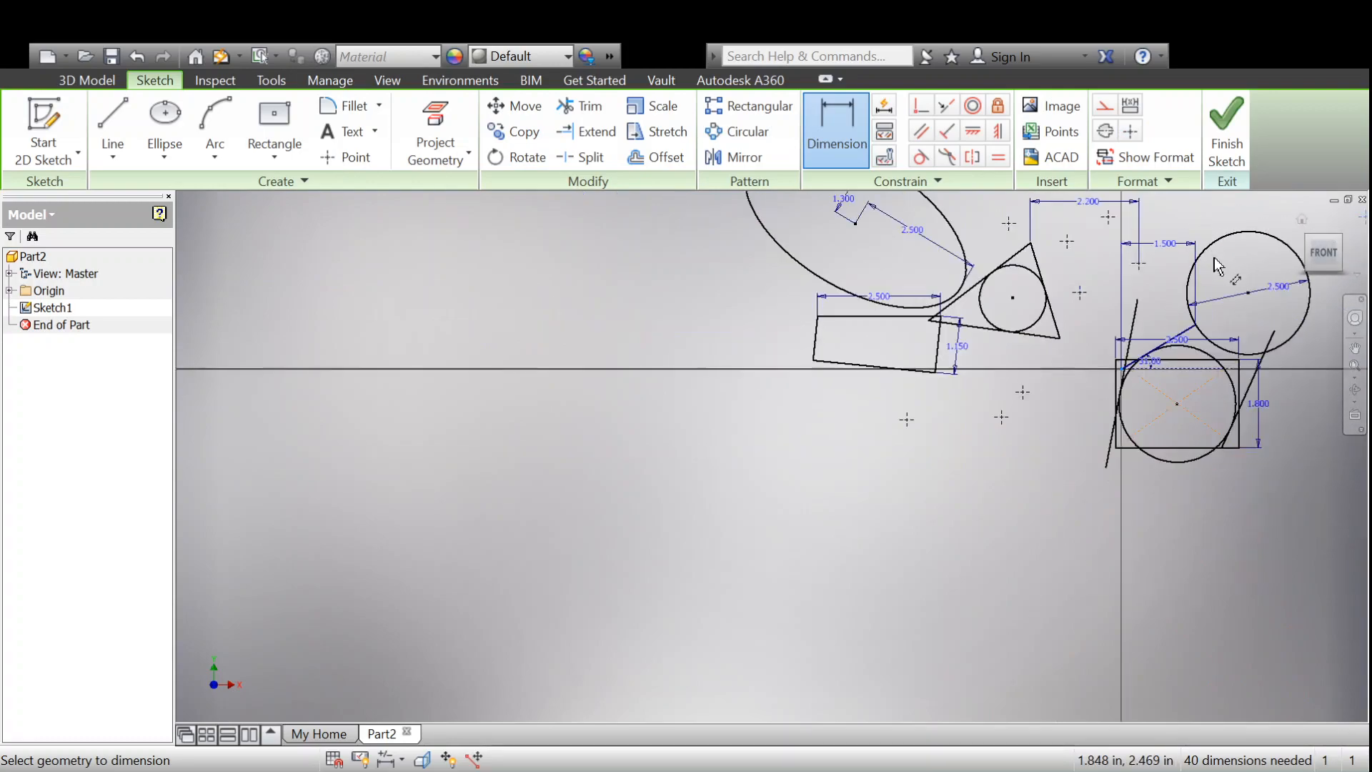
middle_drag(1236, 351, 927, 451)
click(1057, 318)
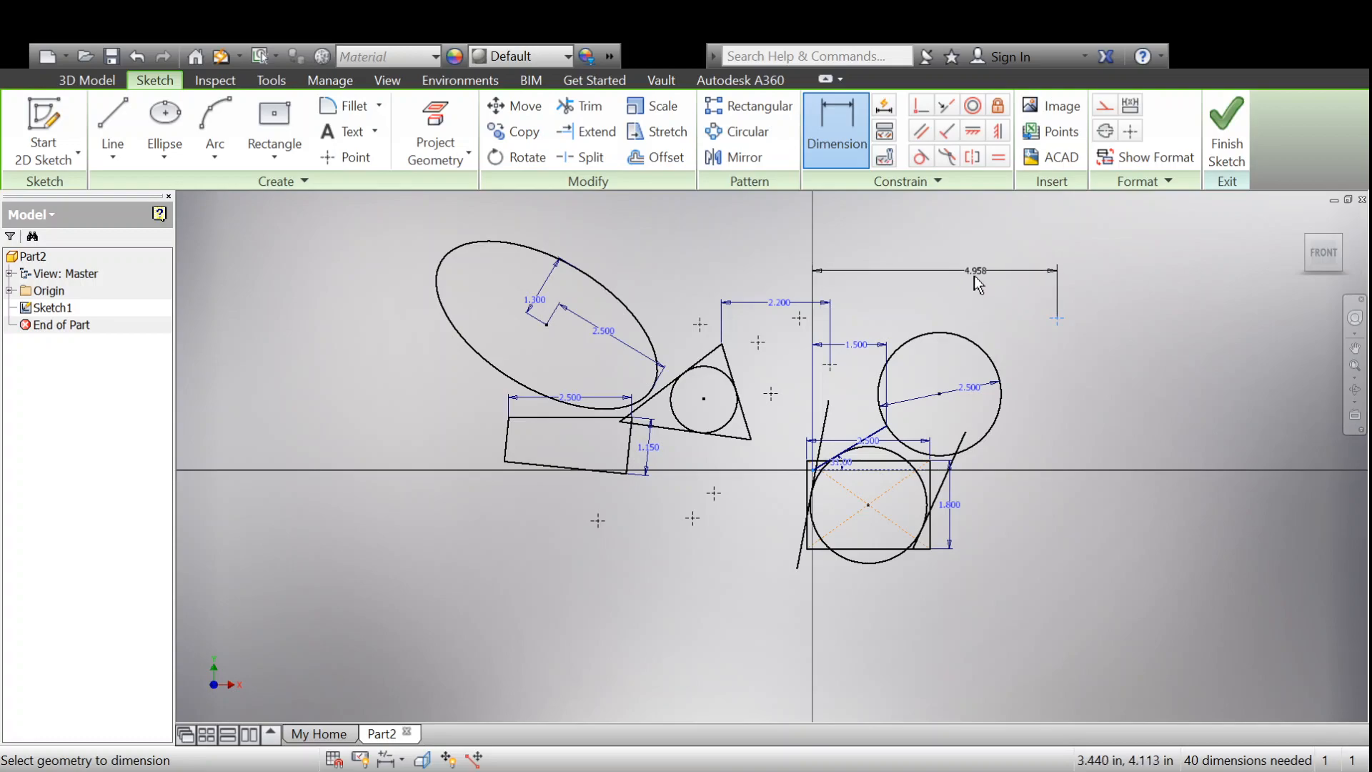
click(924, 259)
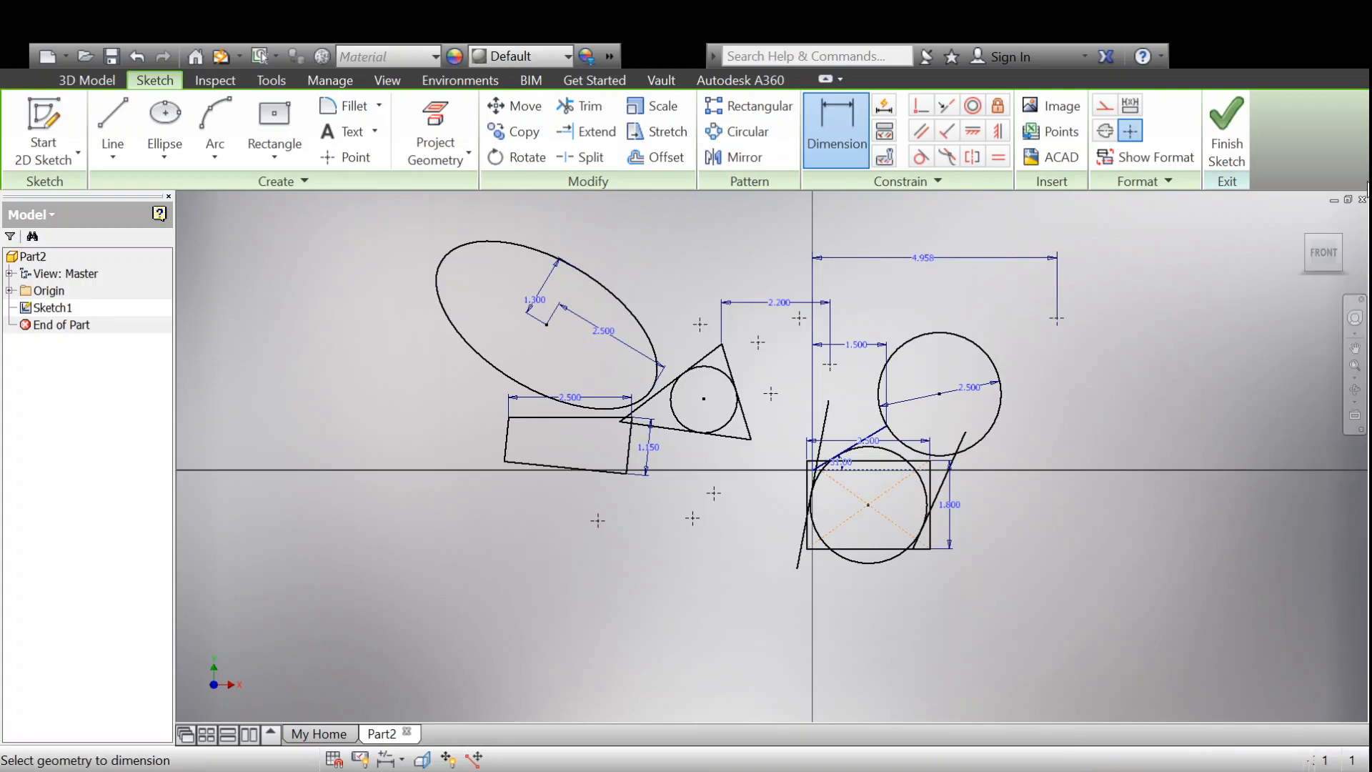
text(5)
key(Return)
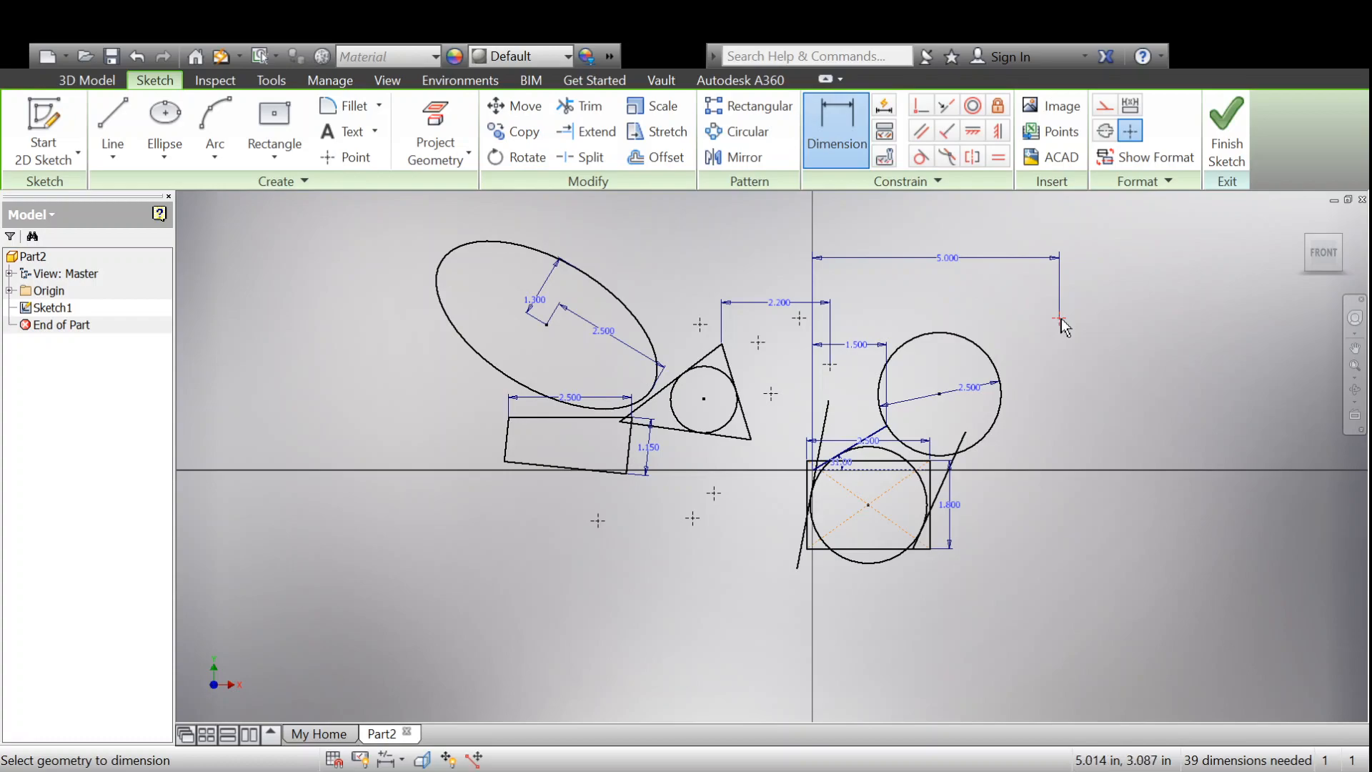
Step: Dimension the same sketch point's vertical distance from the origin as 3 in
click(819, 471)
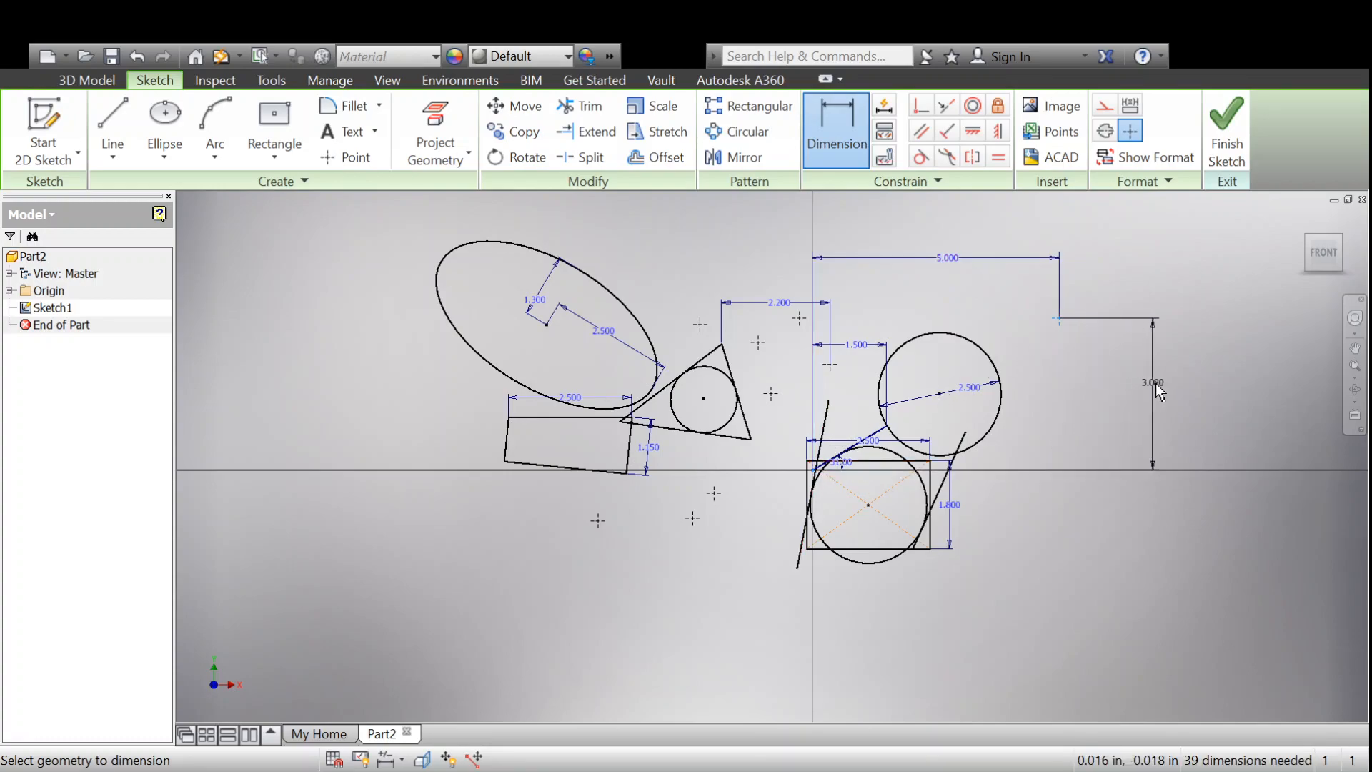
click(1159, 381)
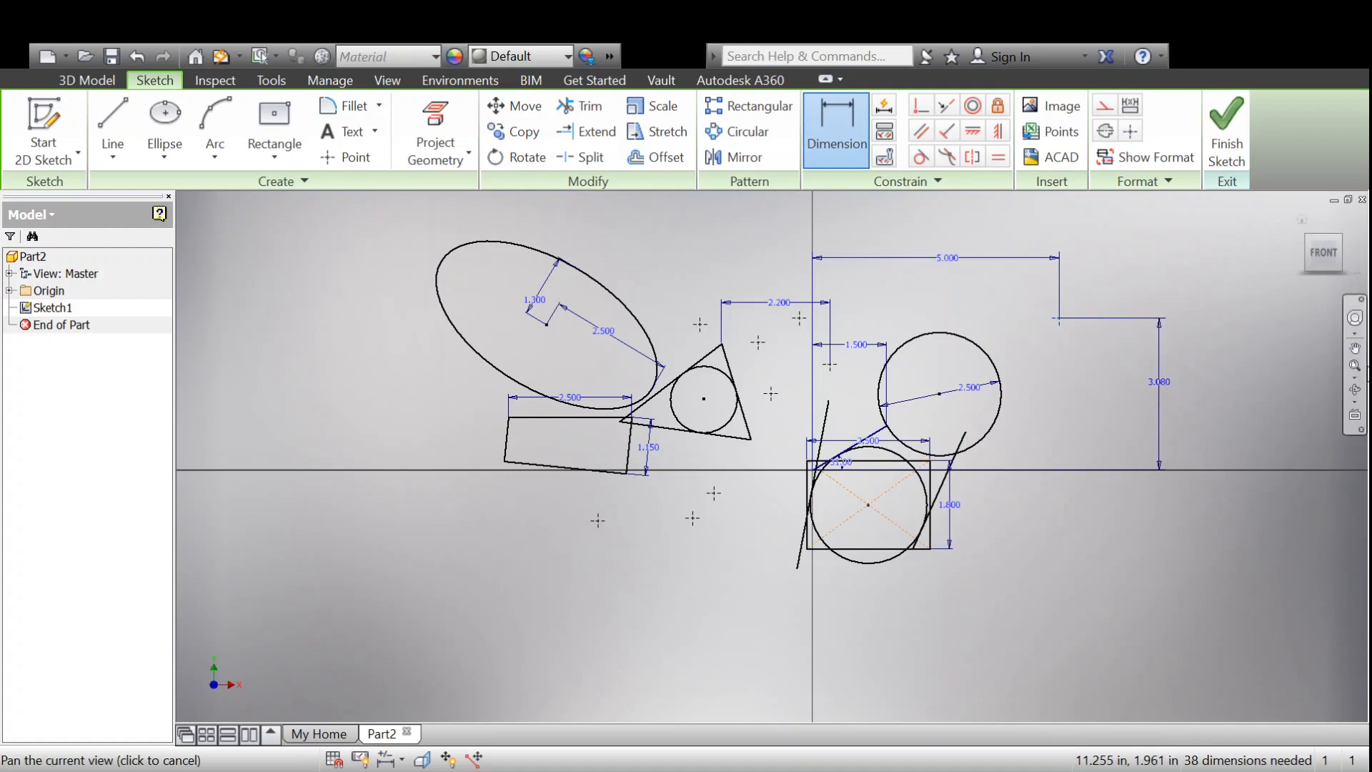
key(Return)
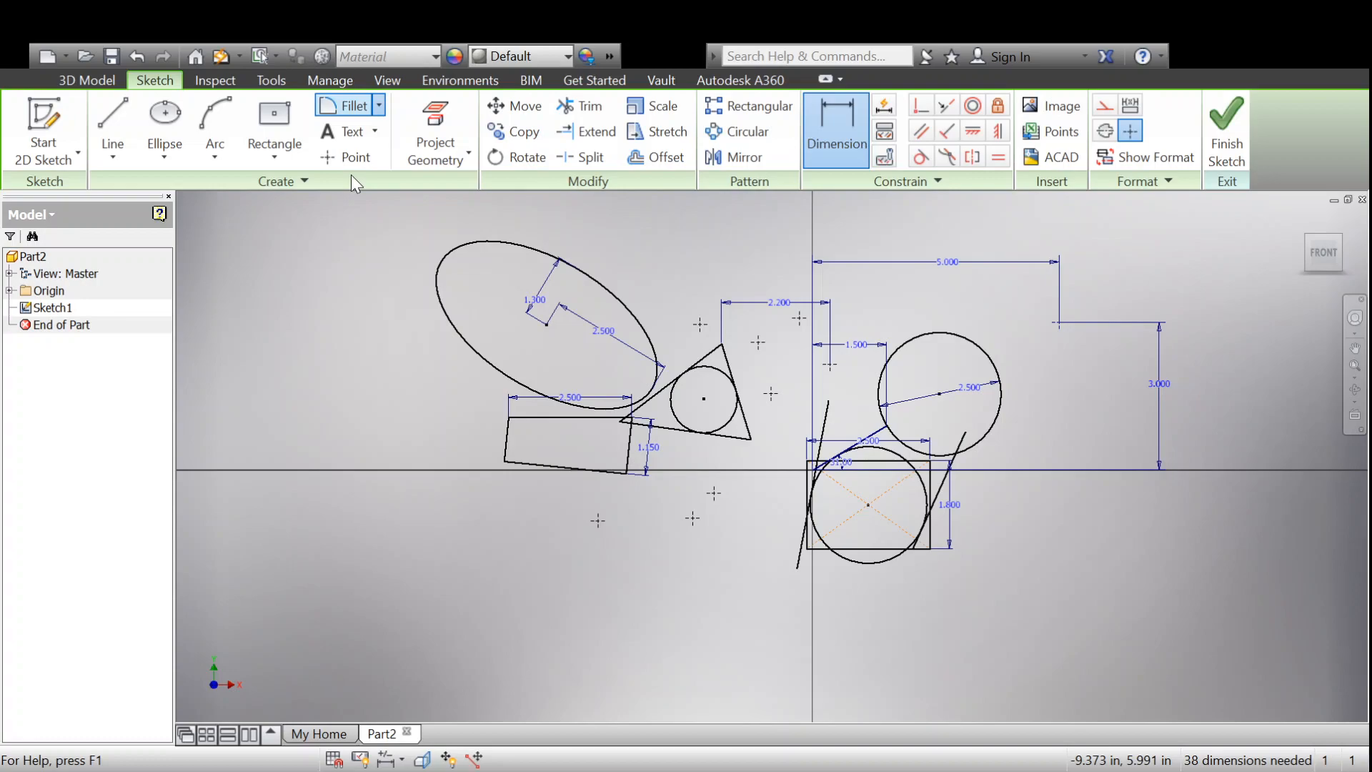
Step: Fillet the lower-left corner of the slanted four-sided shape below the ellipse with a 0.125 in radius
click(343, 106)
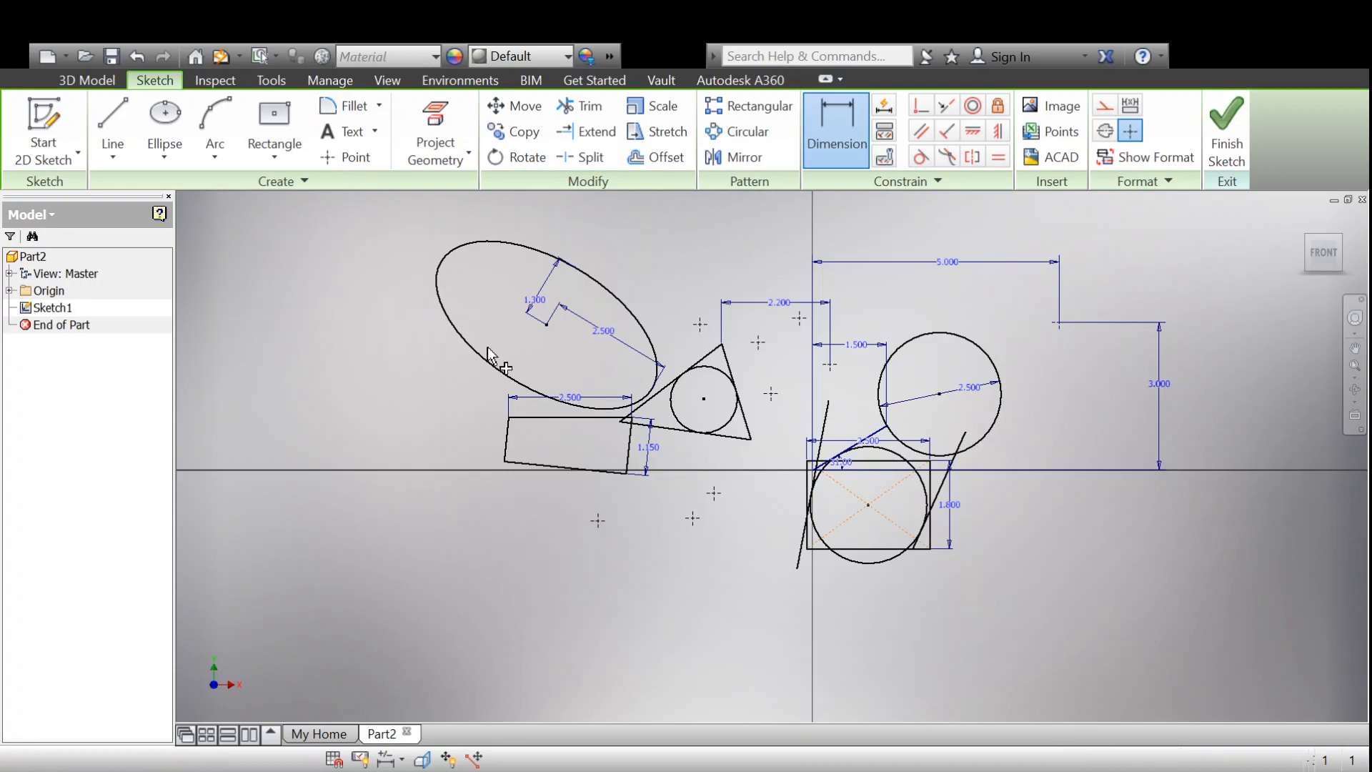
click(504, 444)
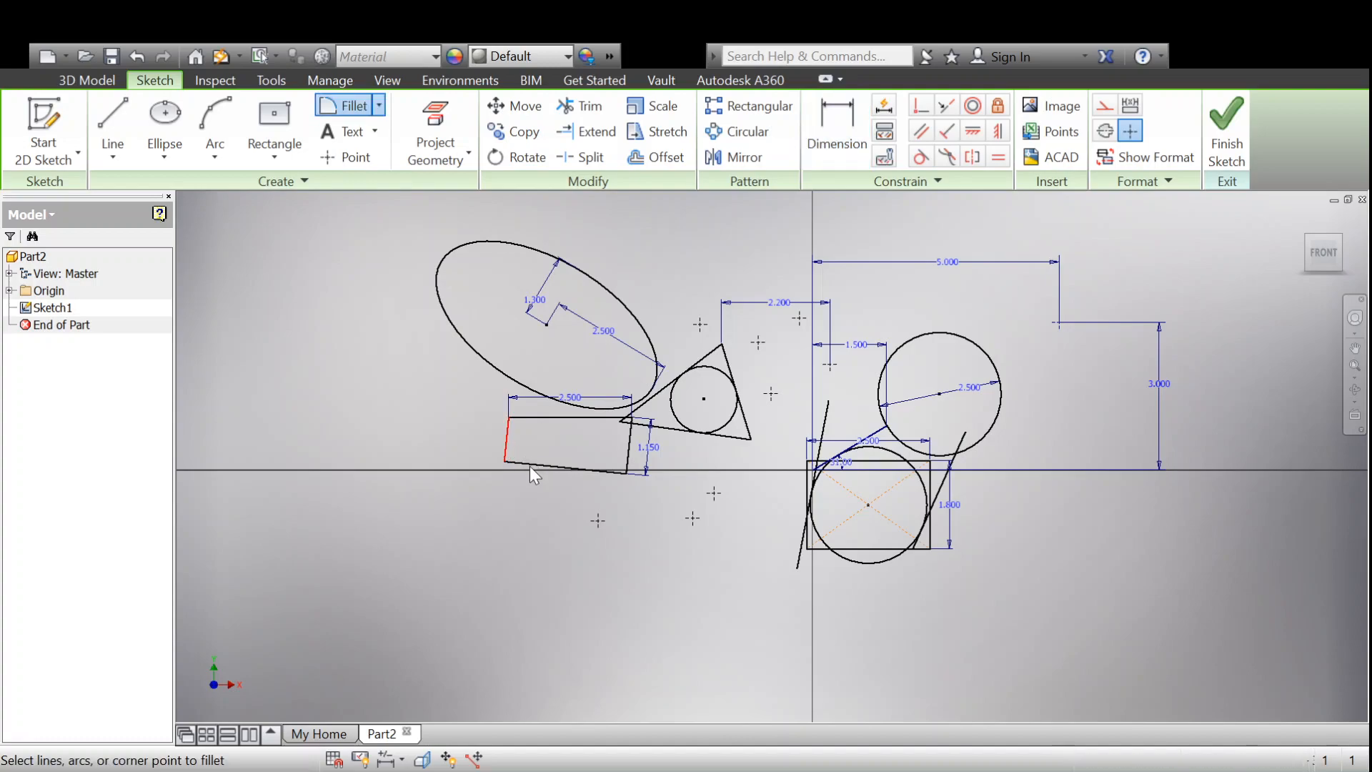
click(529, 466)
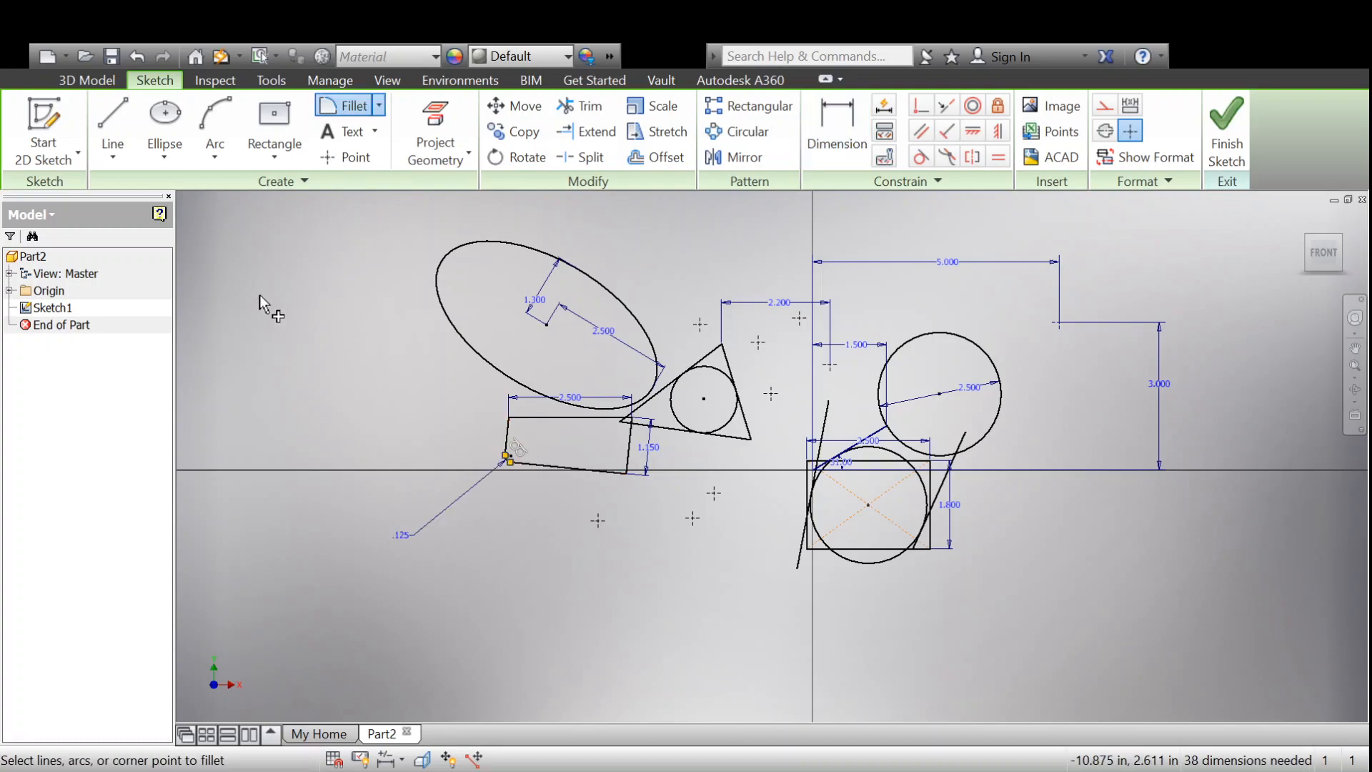
scroll(510, 473, up, 5)
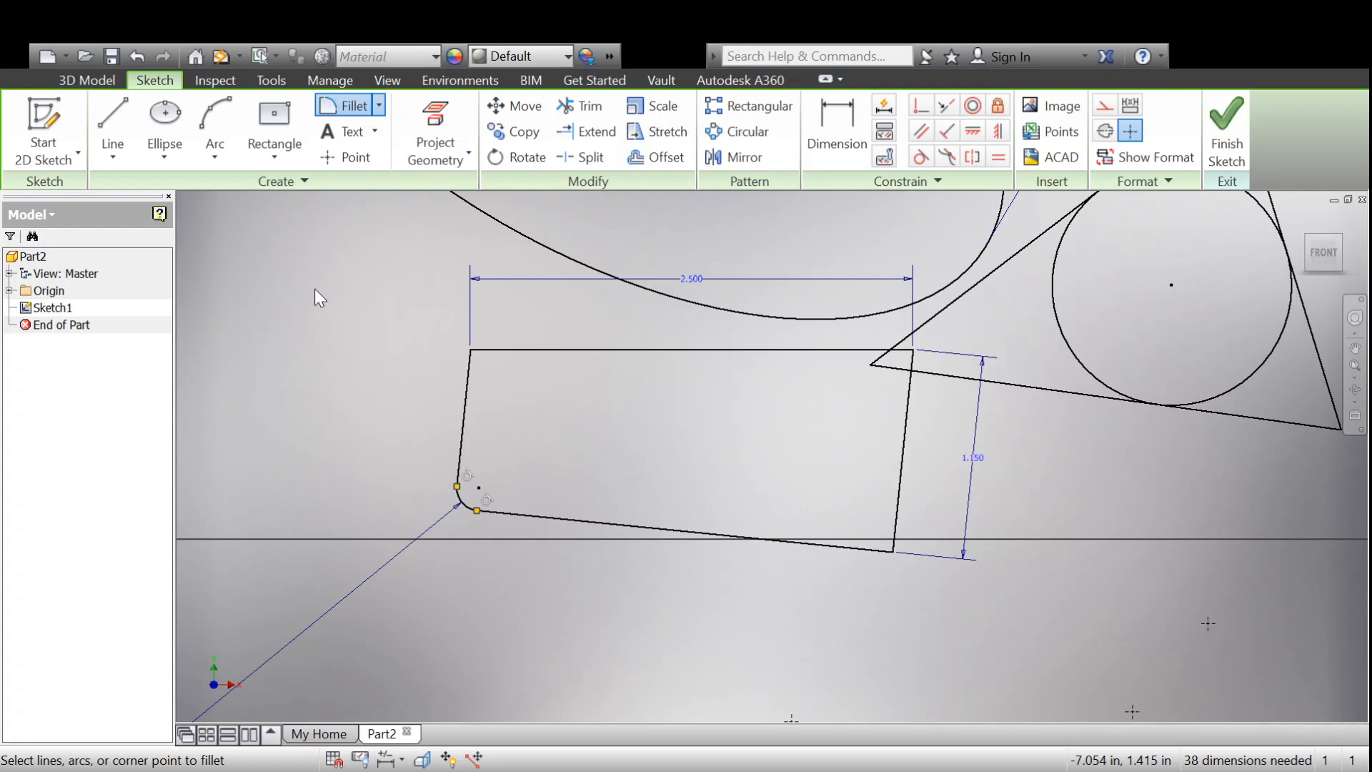
key(Escape)
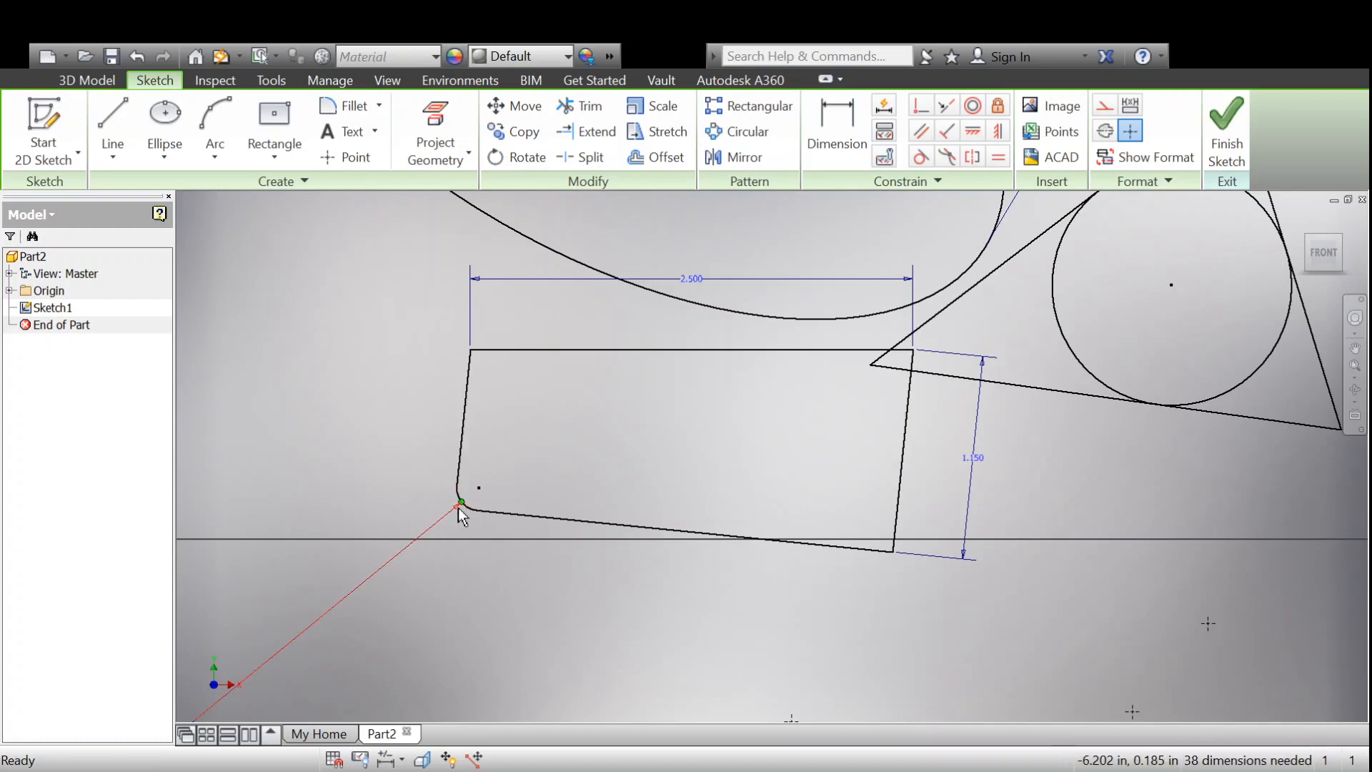
Step: Move the fillet's radius dimension up beside the shape's short left edge and set the radius to 0.175 in
scroll(358, 581, down, 3)
scroll(358, 581, down, 2)
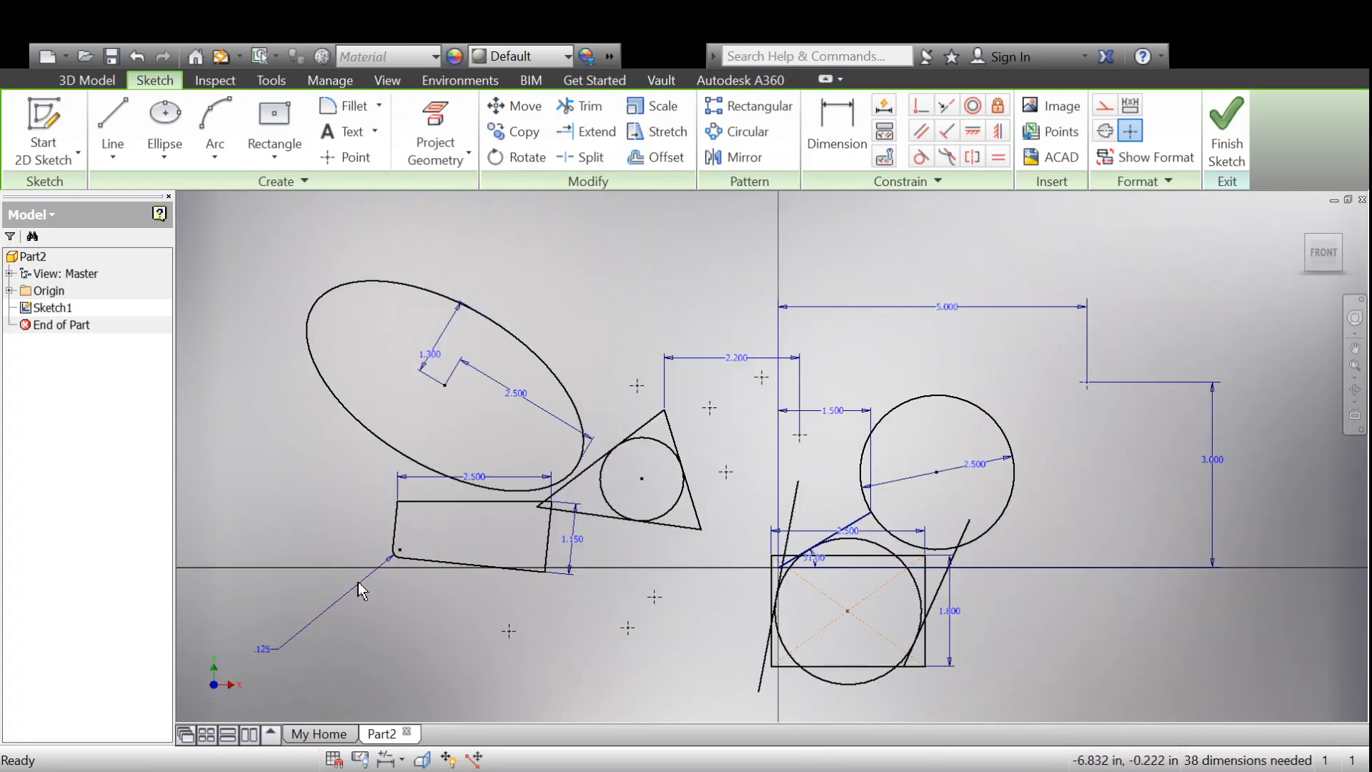
click(278, 646)
drag(277, 648, 296, 537)
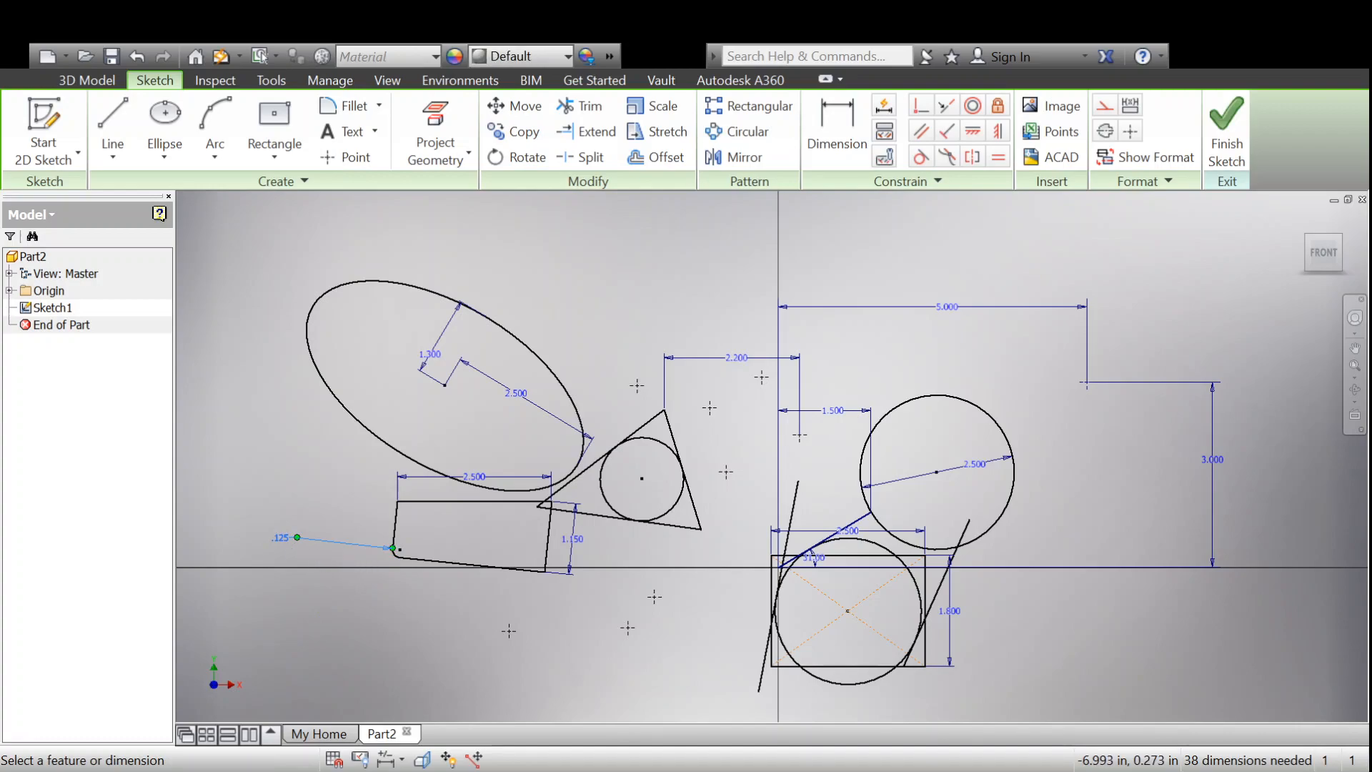
scroll(349, 551, up, 3)
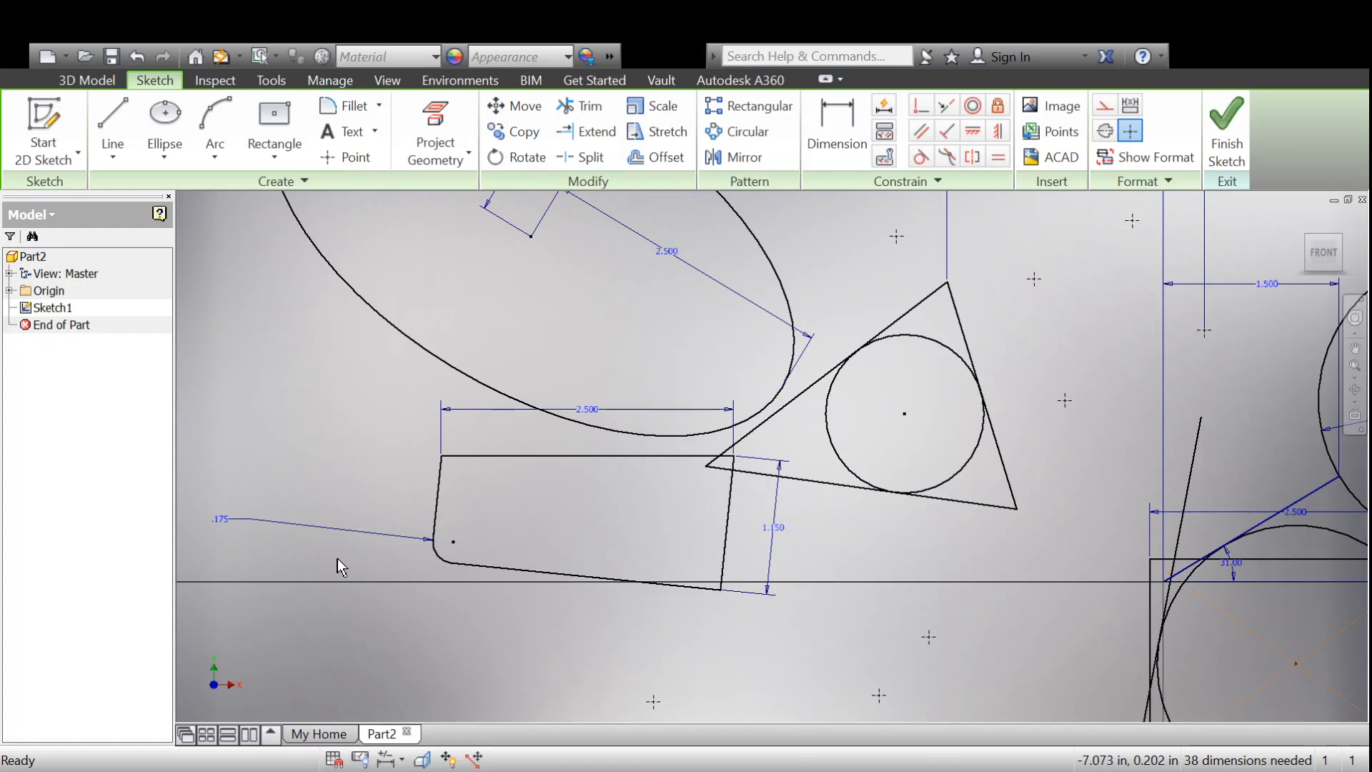
Step: Try deleting the fillet's radius dimension twice, undoing the deletion each time
click(226, 520)
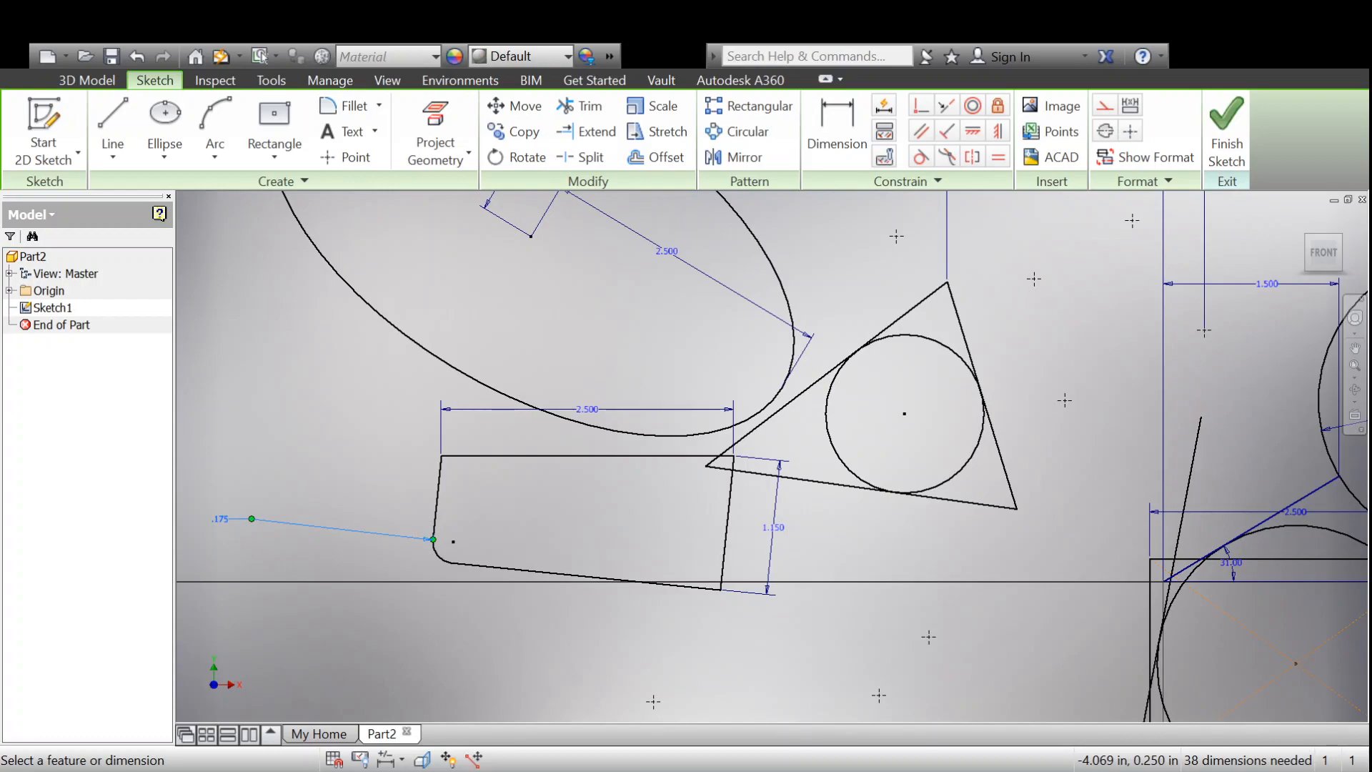
key(Delete)
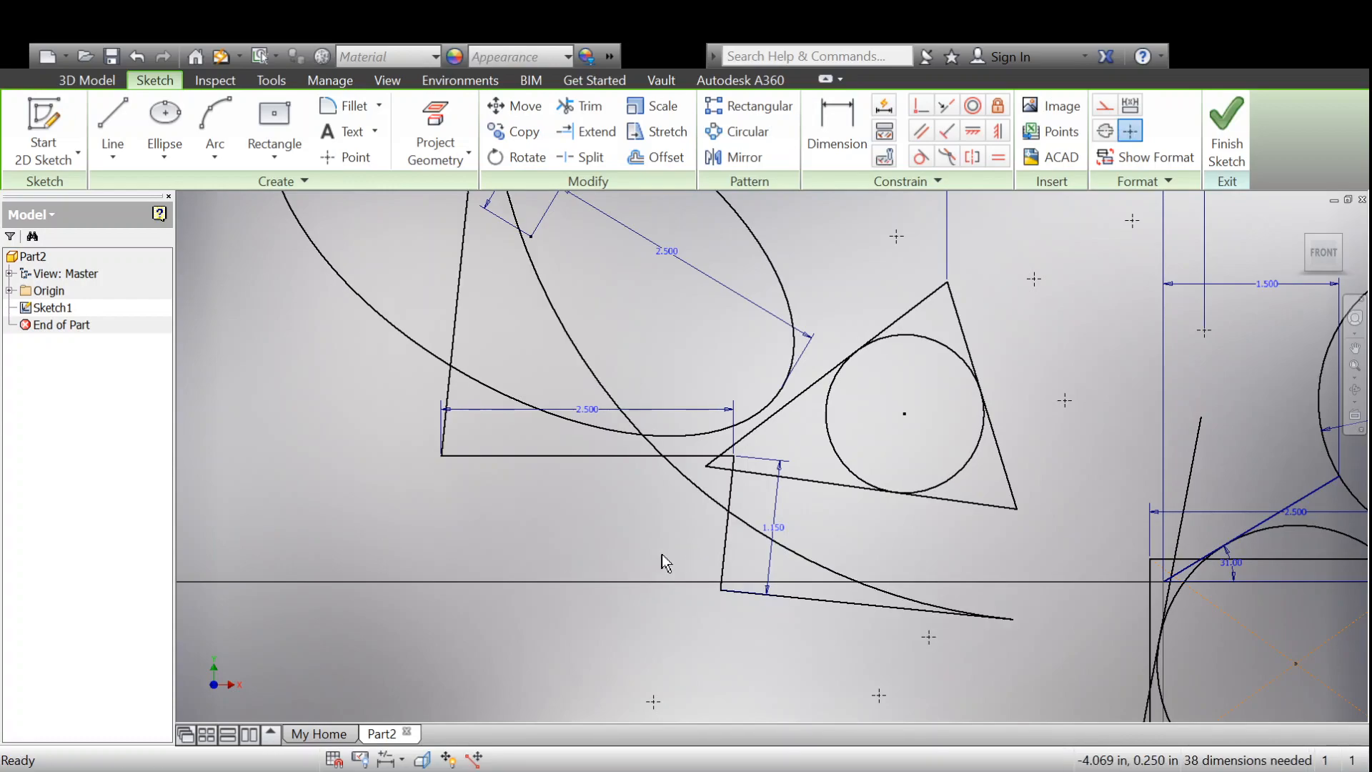
key(ctrl+z)
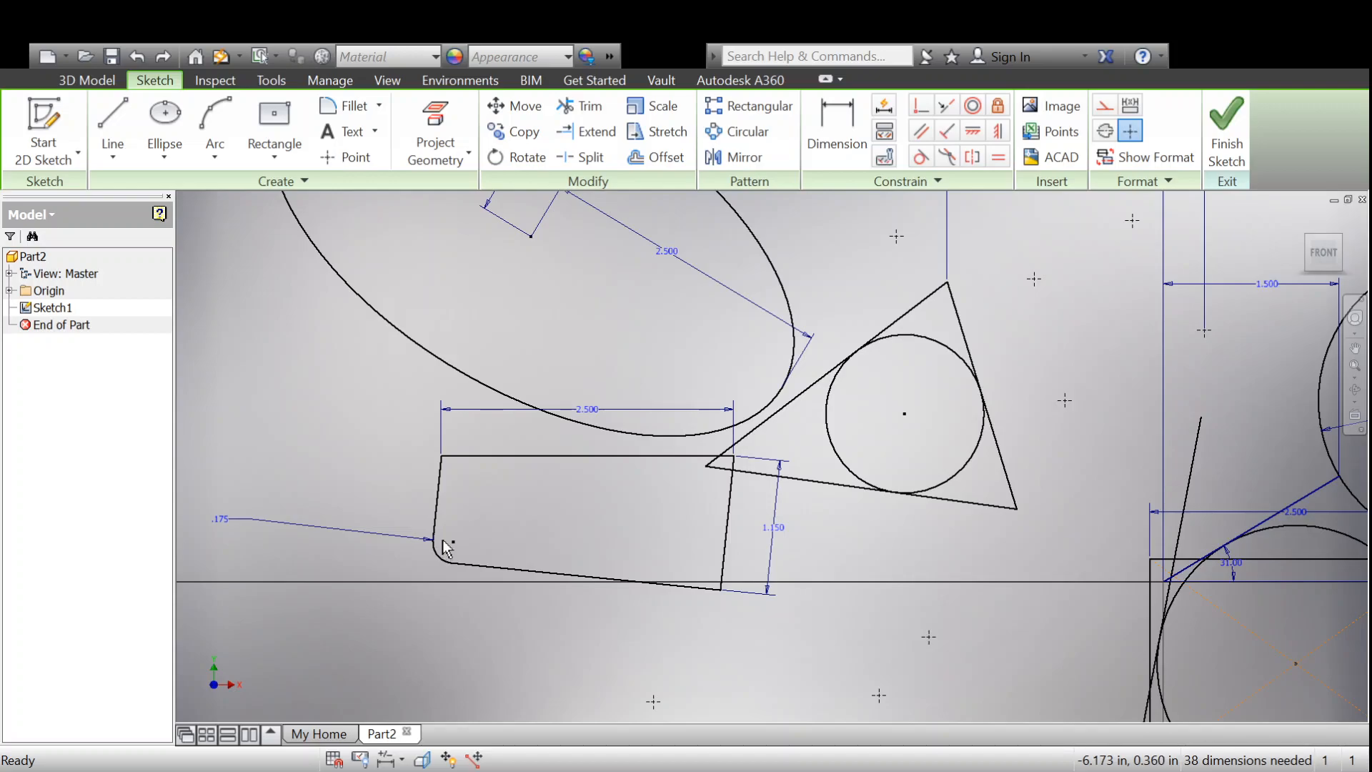
click(223, 521)
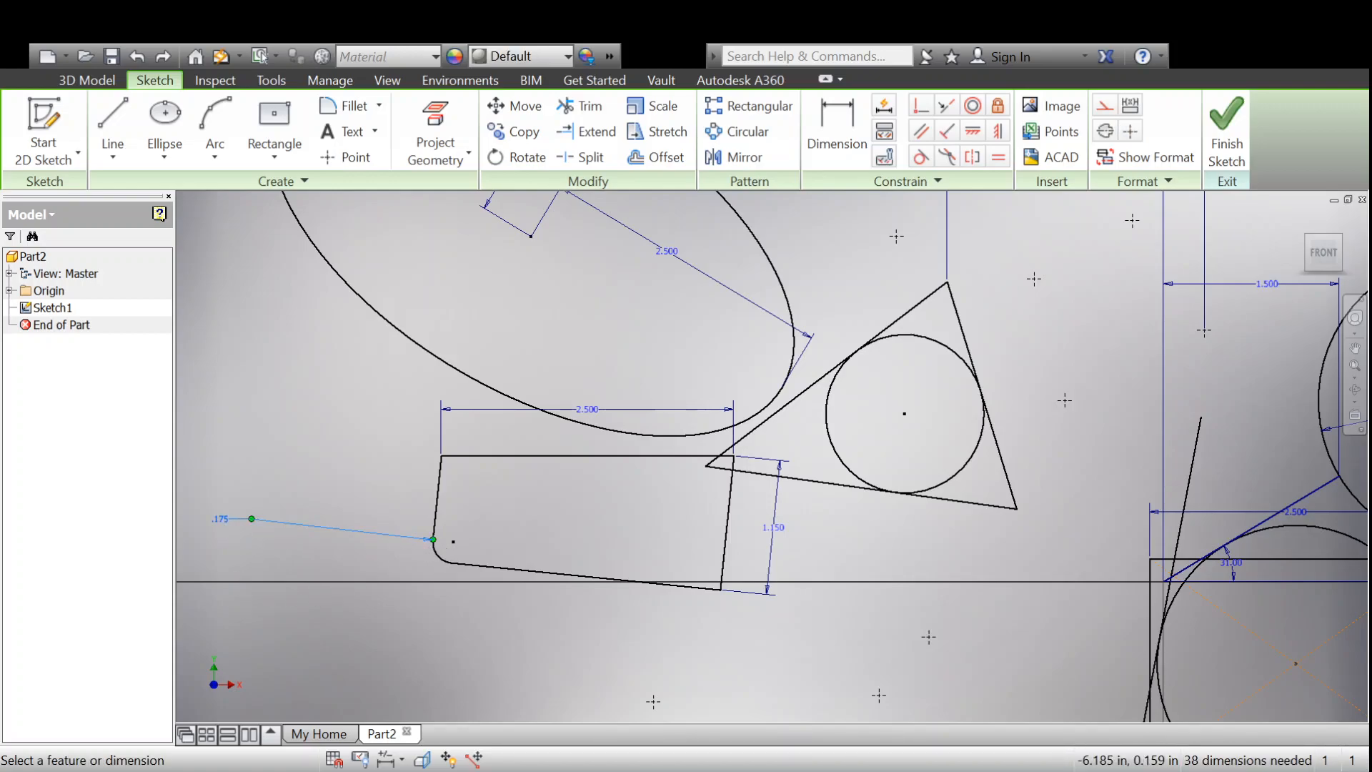
key(Delete)
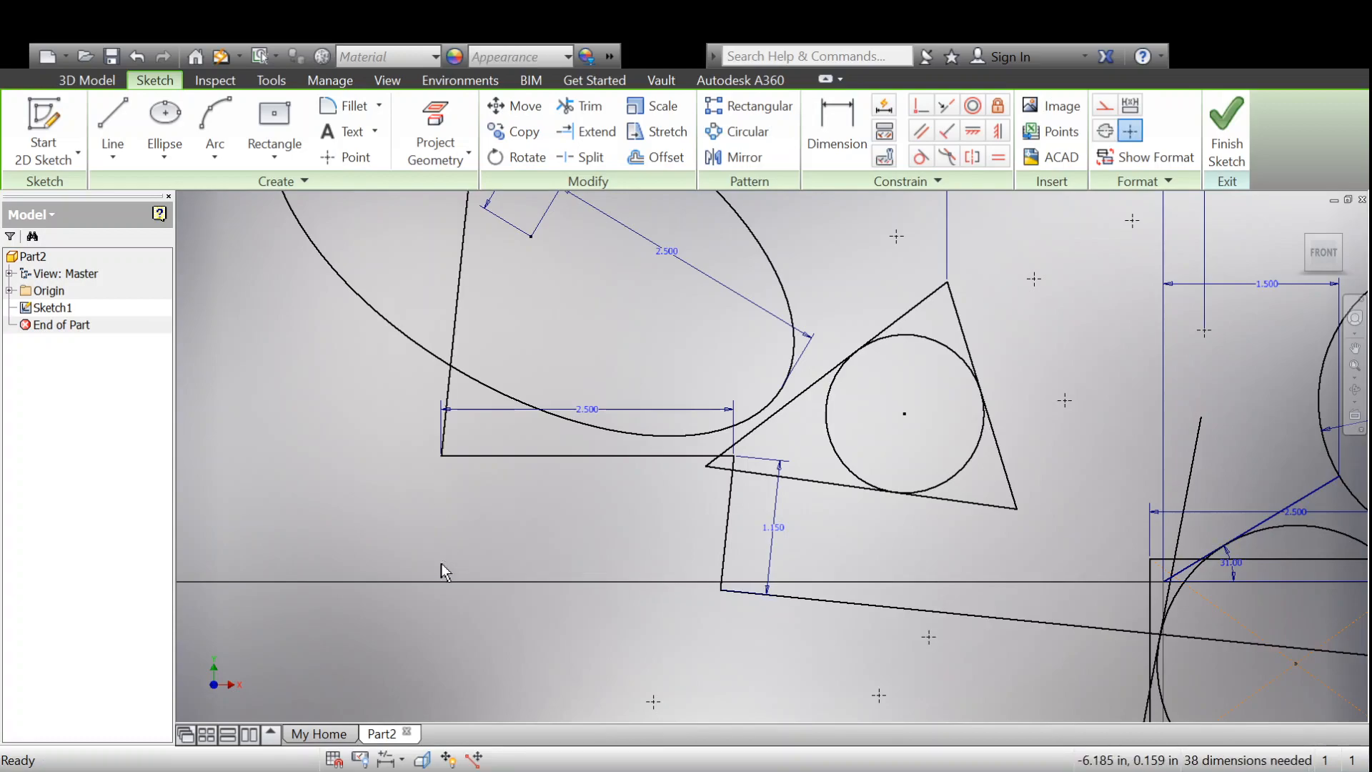
key(ctrl+z)
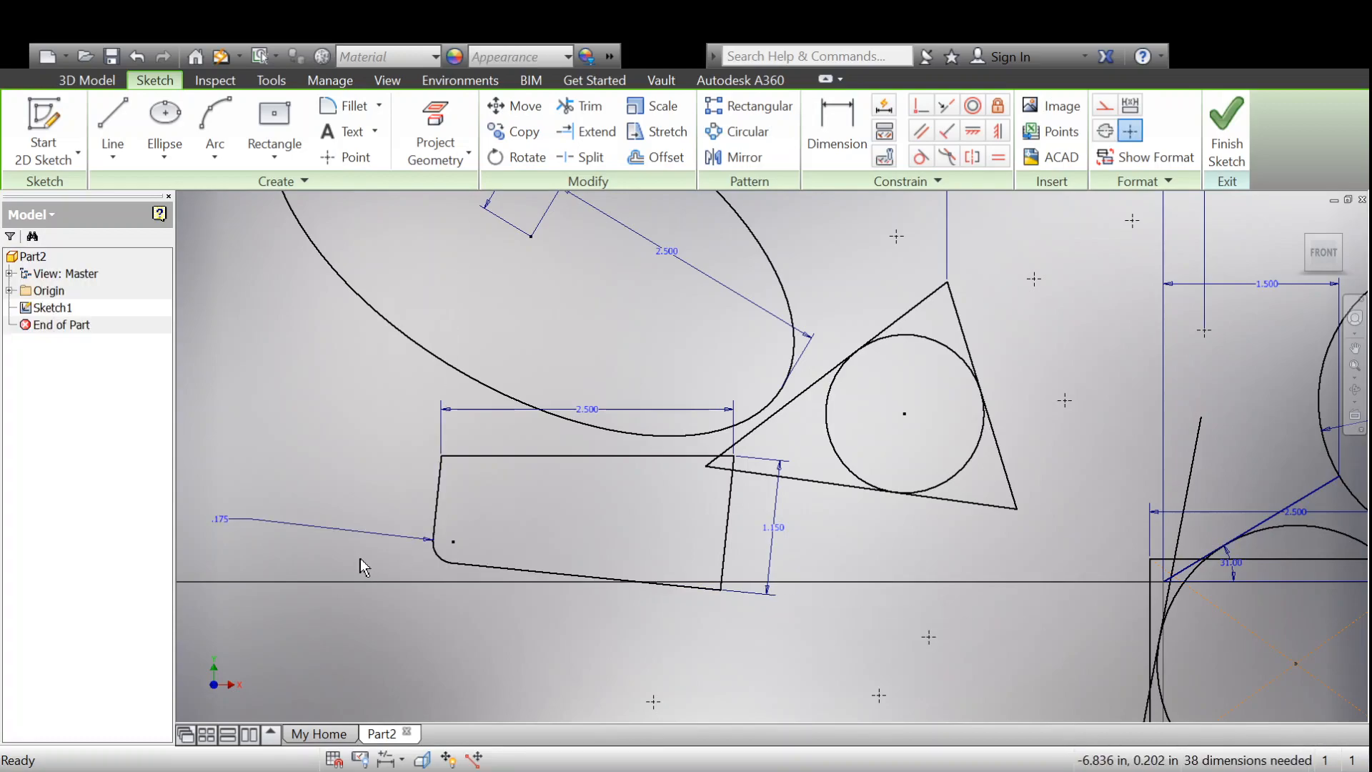
Step: Set the fillet's radius dimension to 0.150 in
click(225, 520)
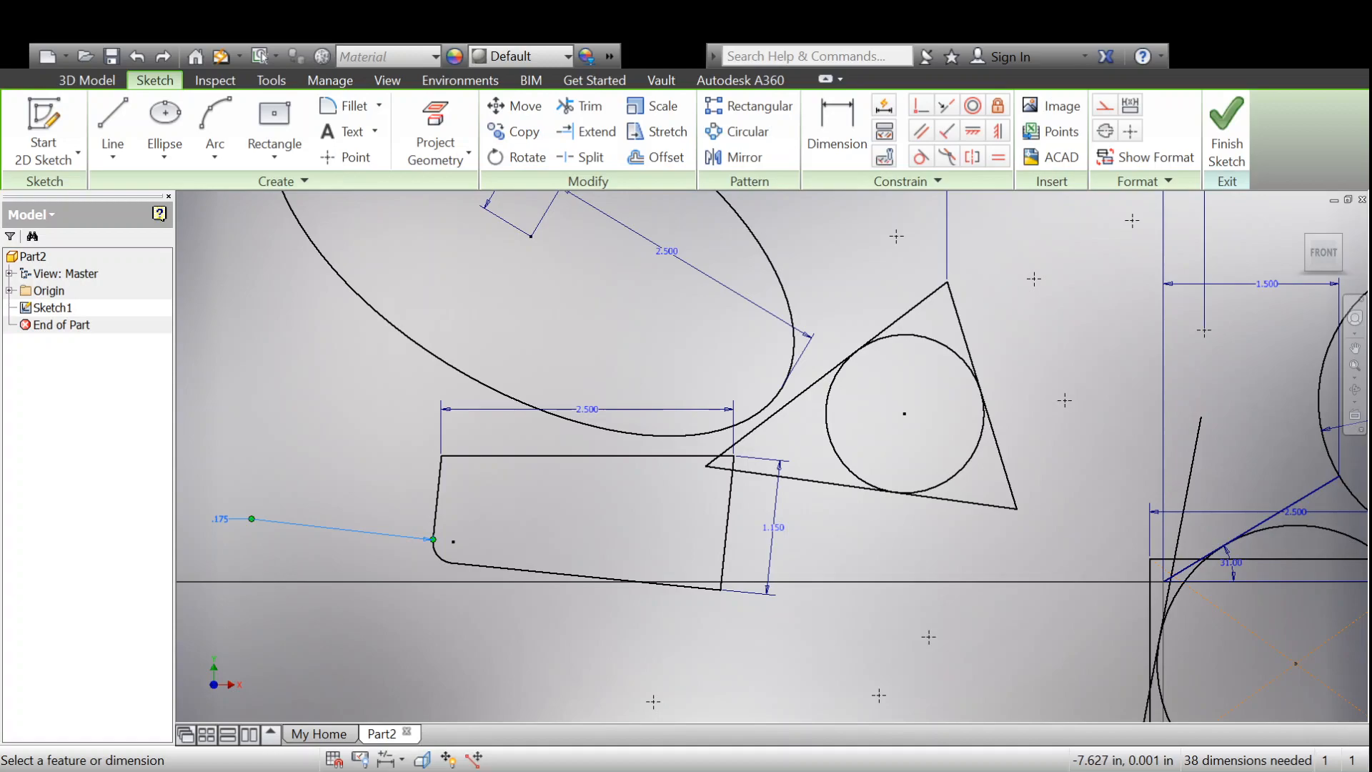
key(Return)
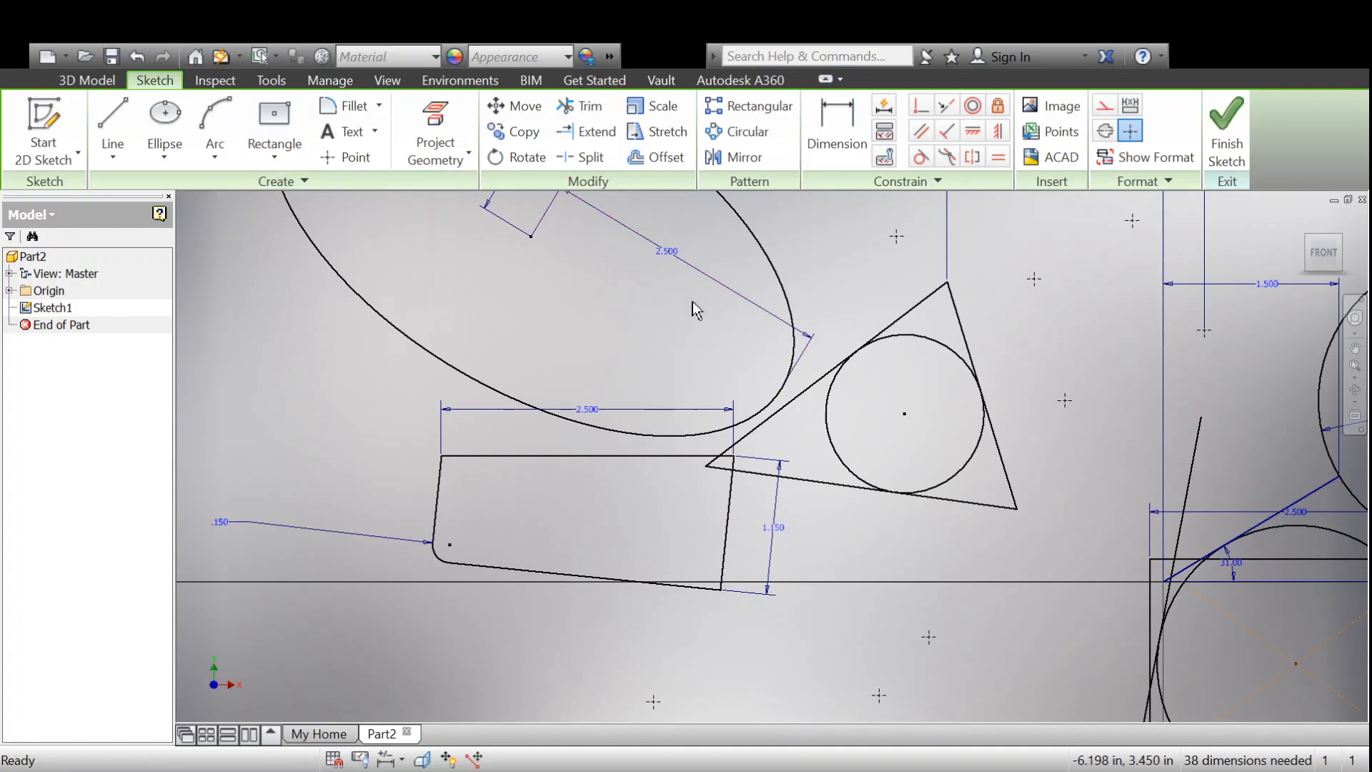
Step: Copy the circle inside the triangle, using the triangle's lower-right corner as base point, placing one copy below the triangle and two beside the slanted shape's short left edge
click(523, 136)
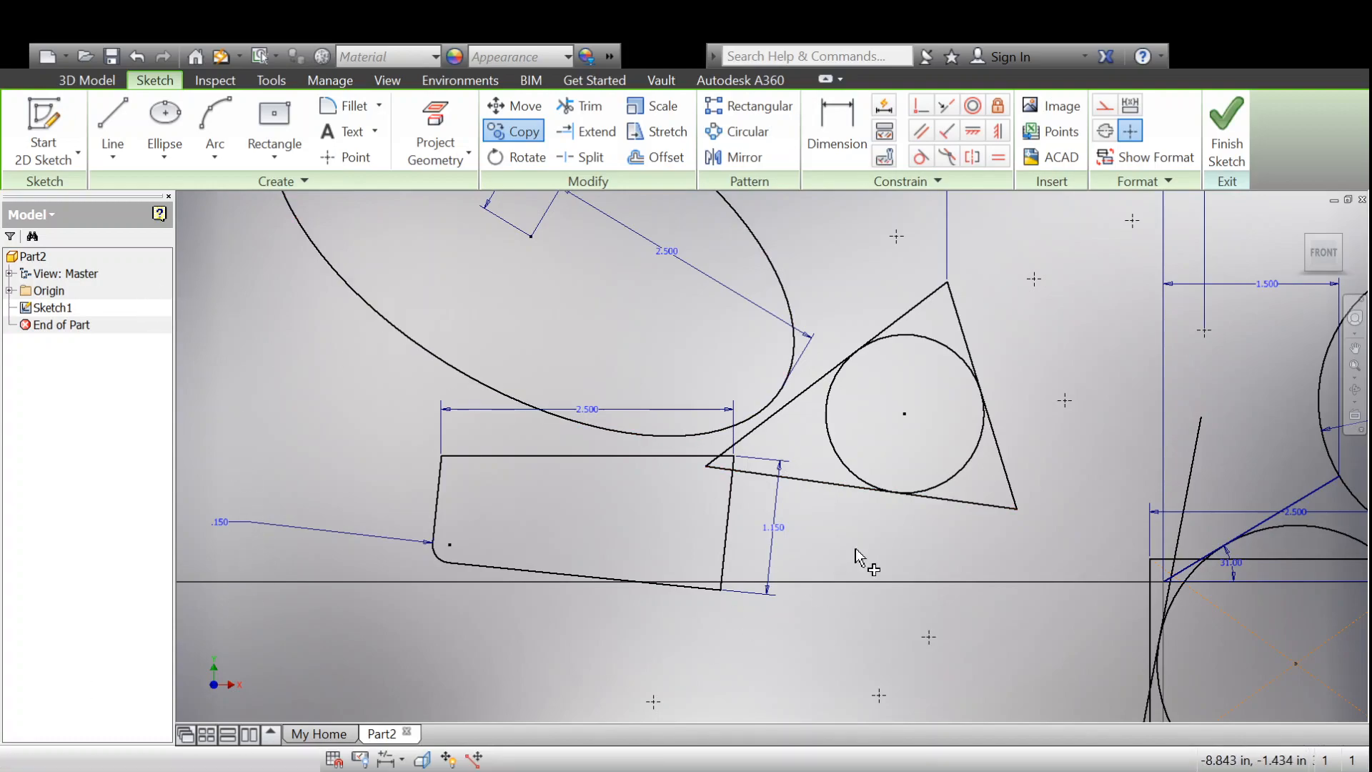
click(843, 463)
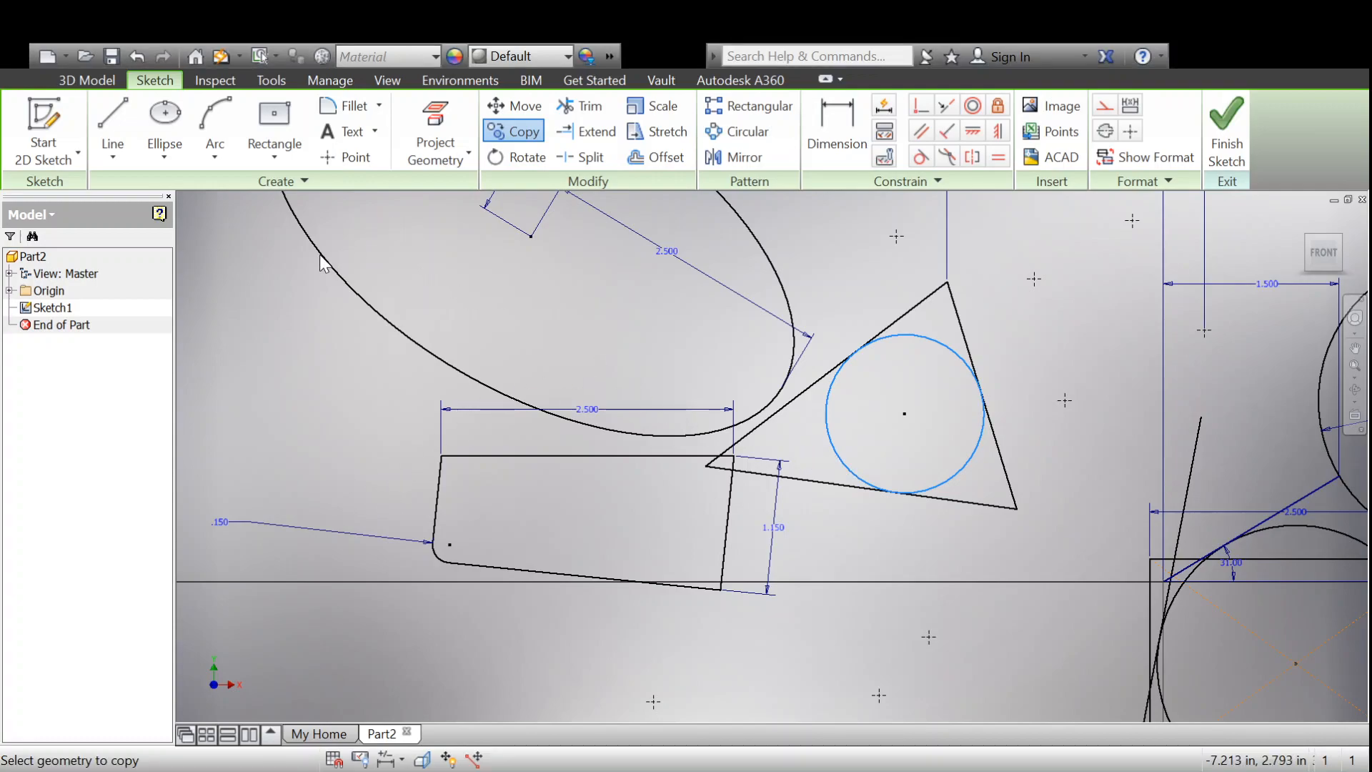
key(Return)
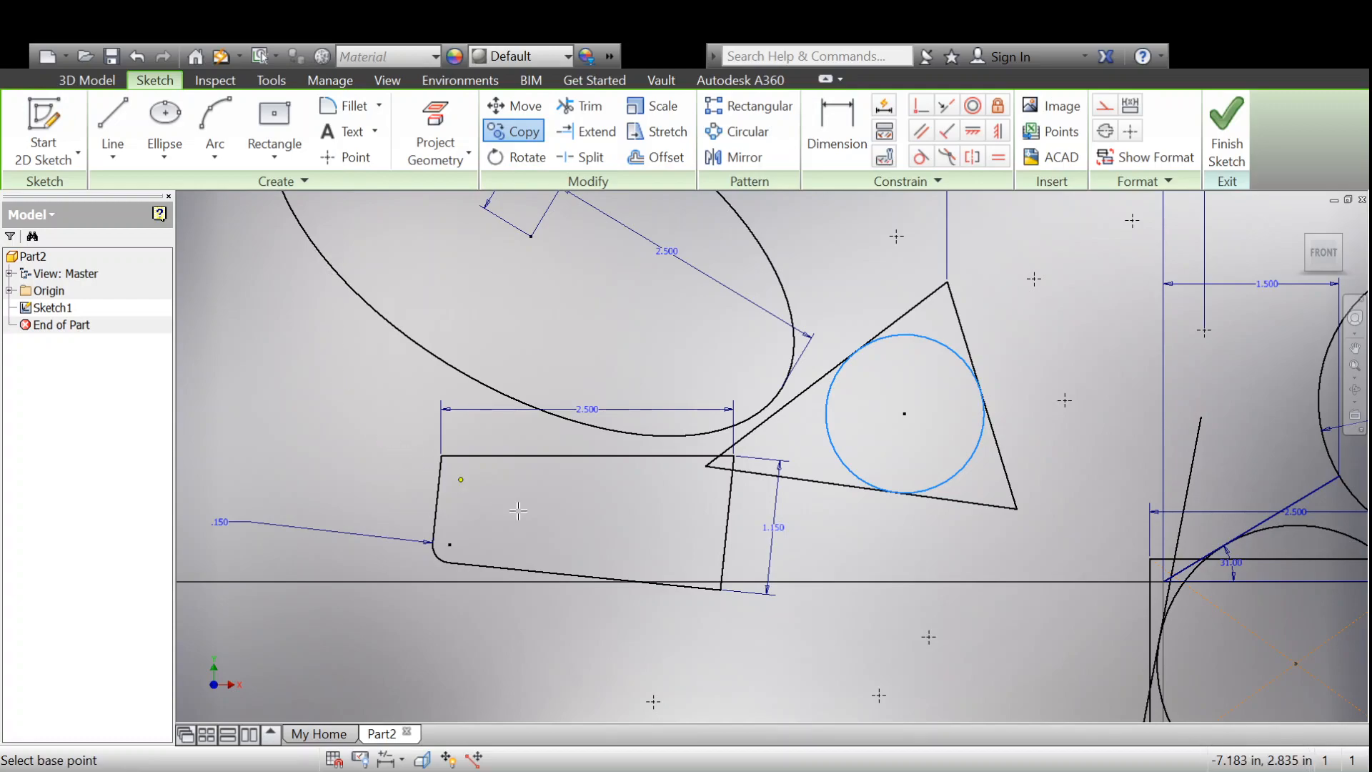
click(1018, 508)
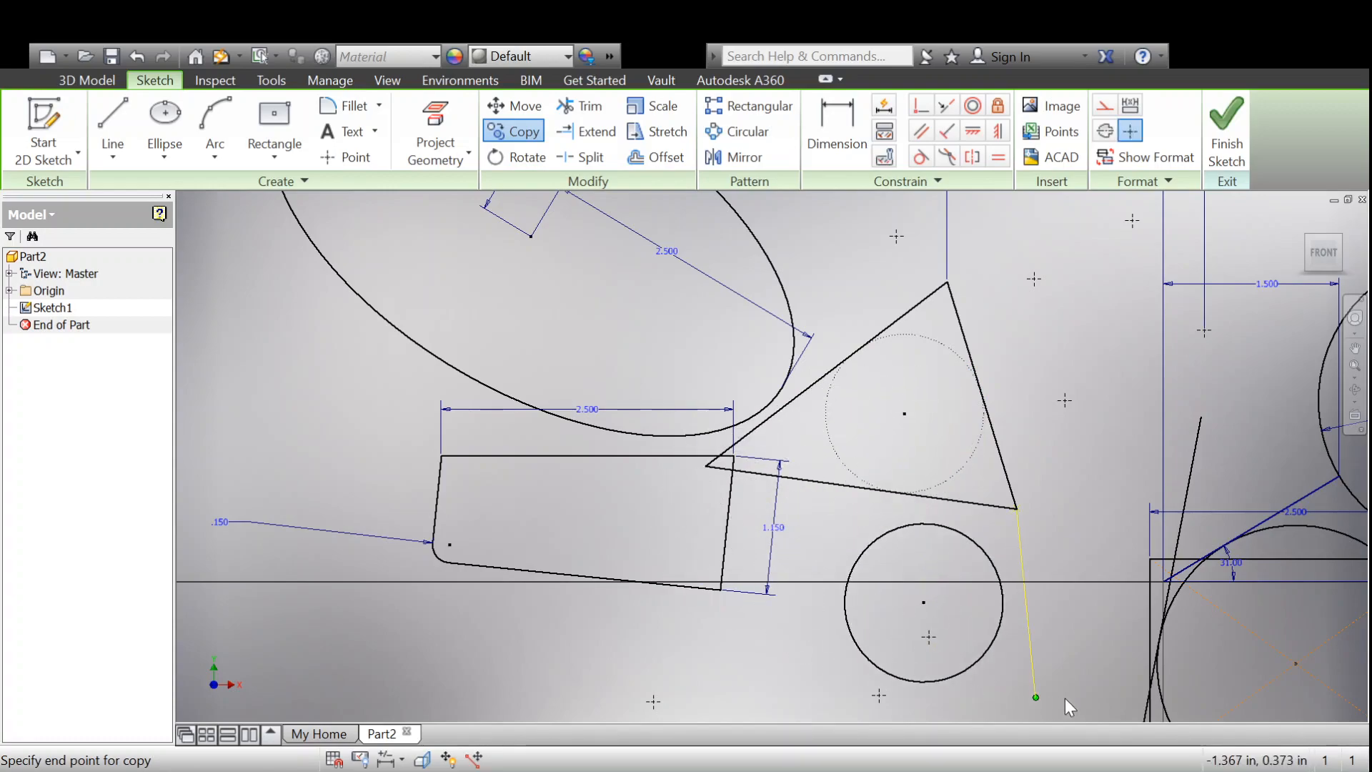
click(982, 696)
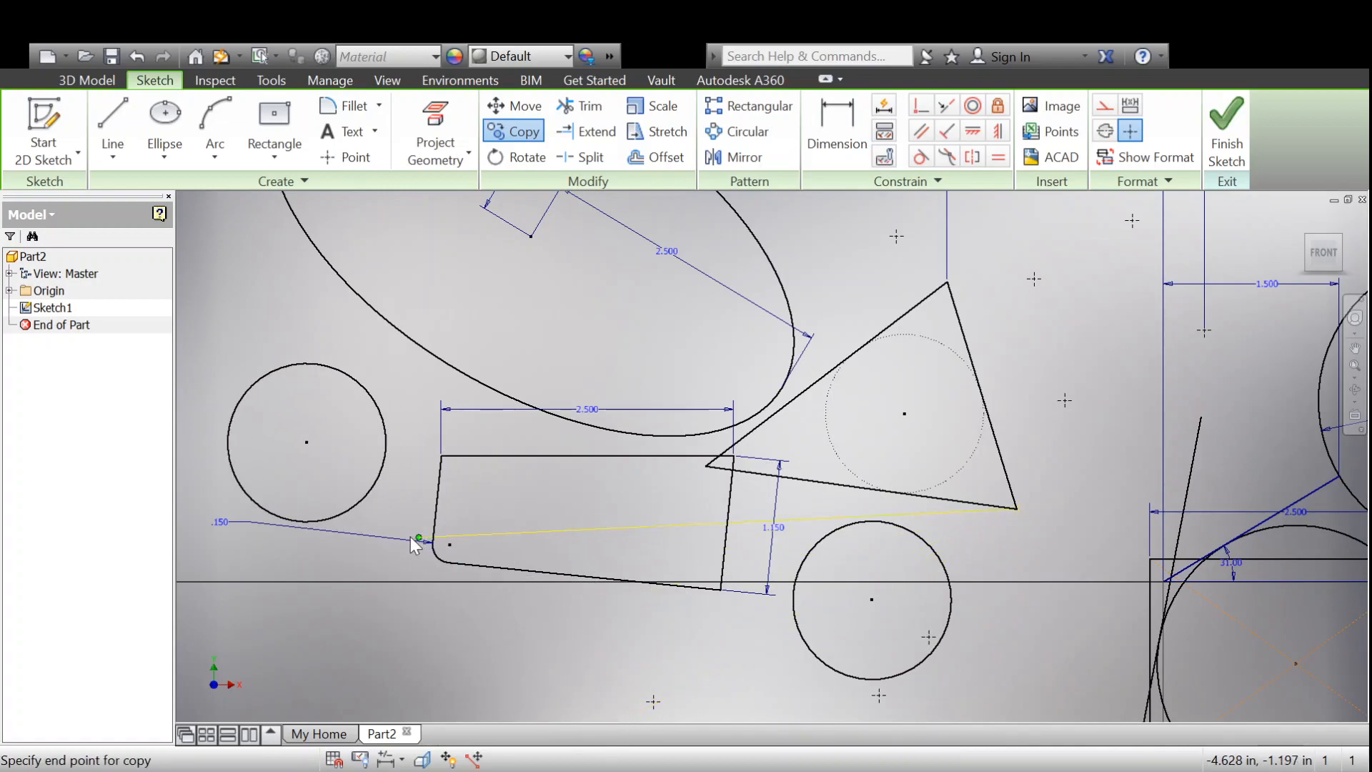
click(456, 696)
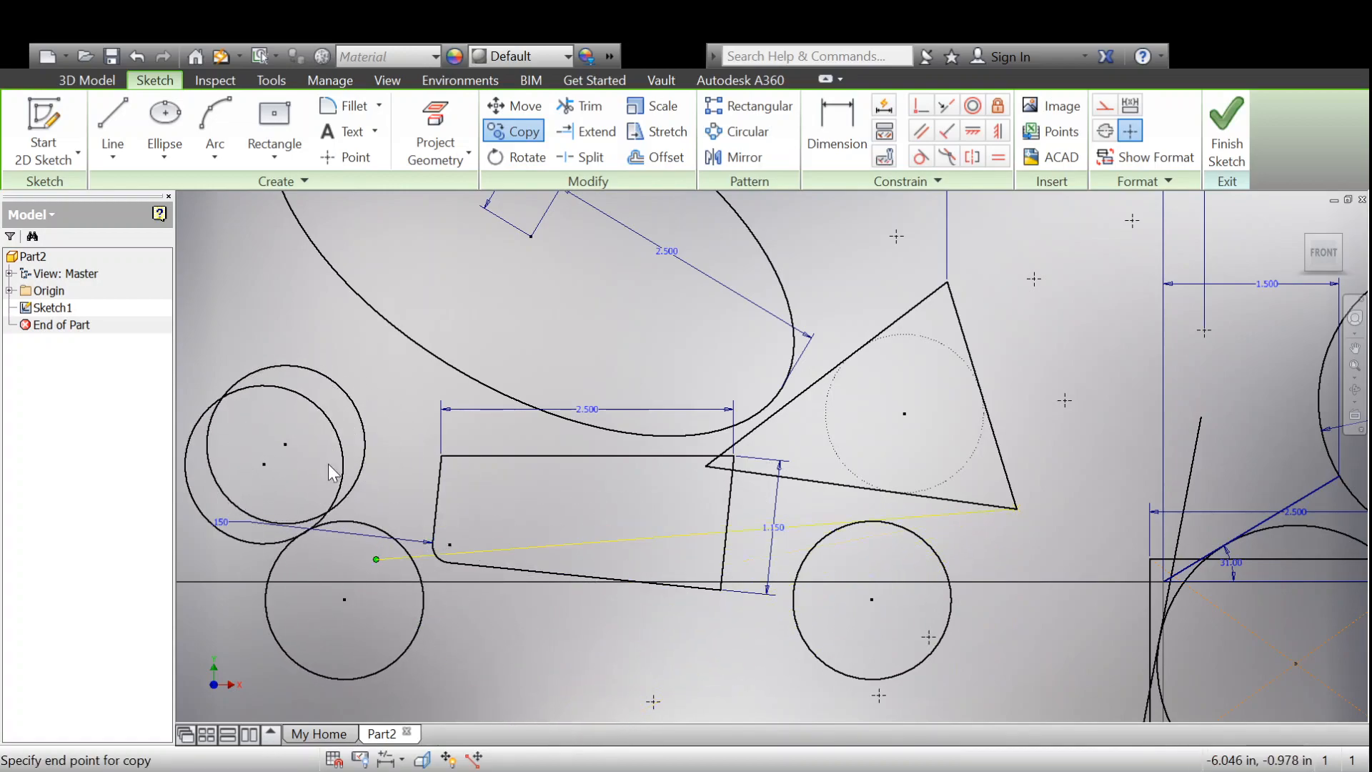
key(Escape)
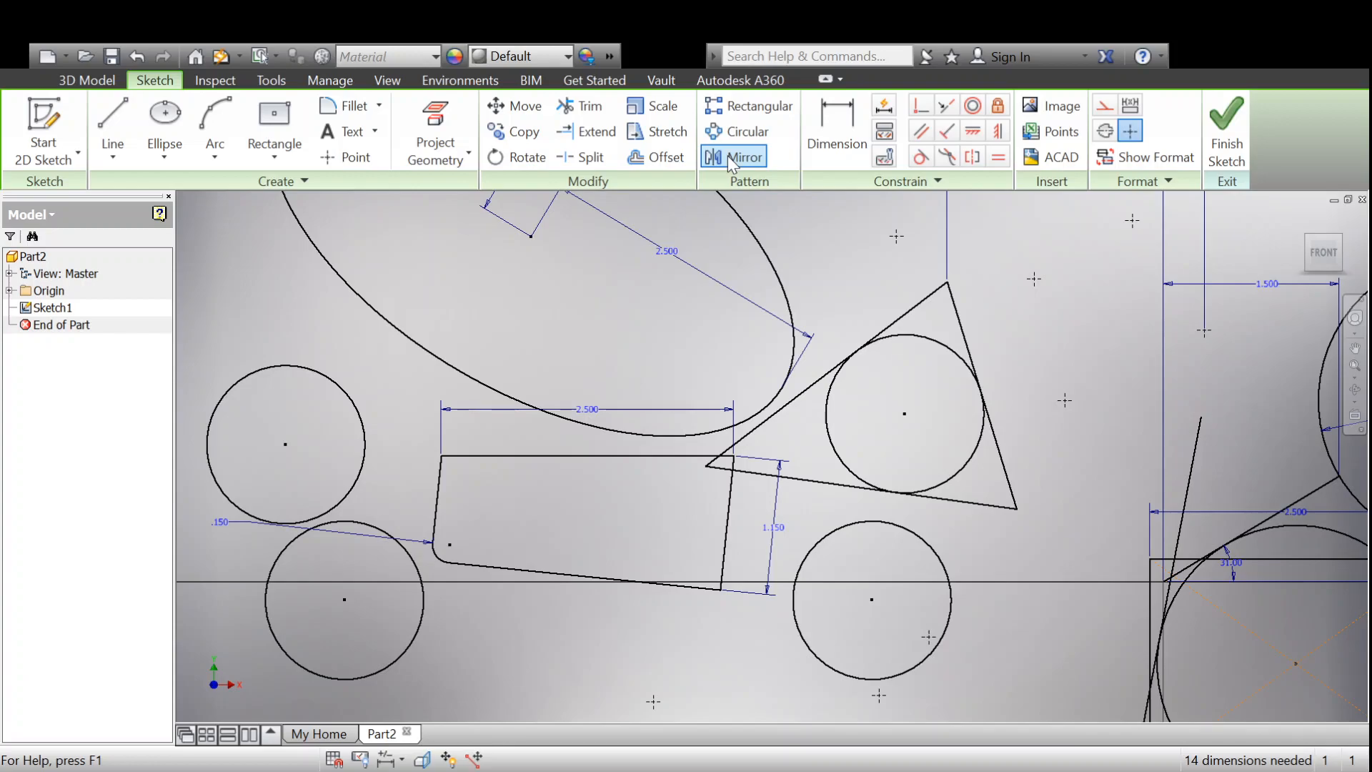
Step: Draw a zigzag half-tree outline of eight connected lines in the empty area left of the ellipse, widening toward the base
scroll(897, 409, down, 5)
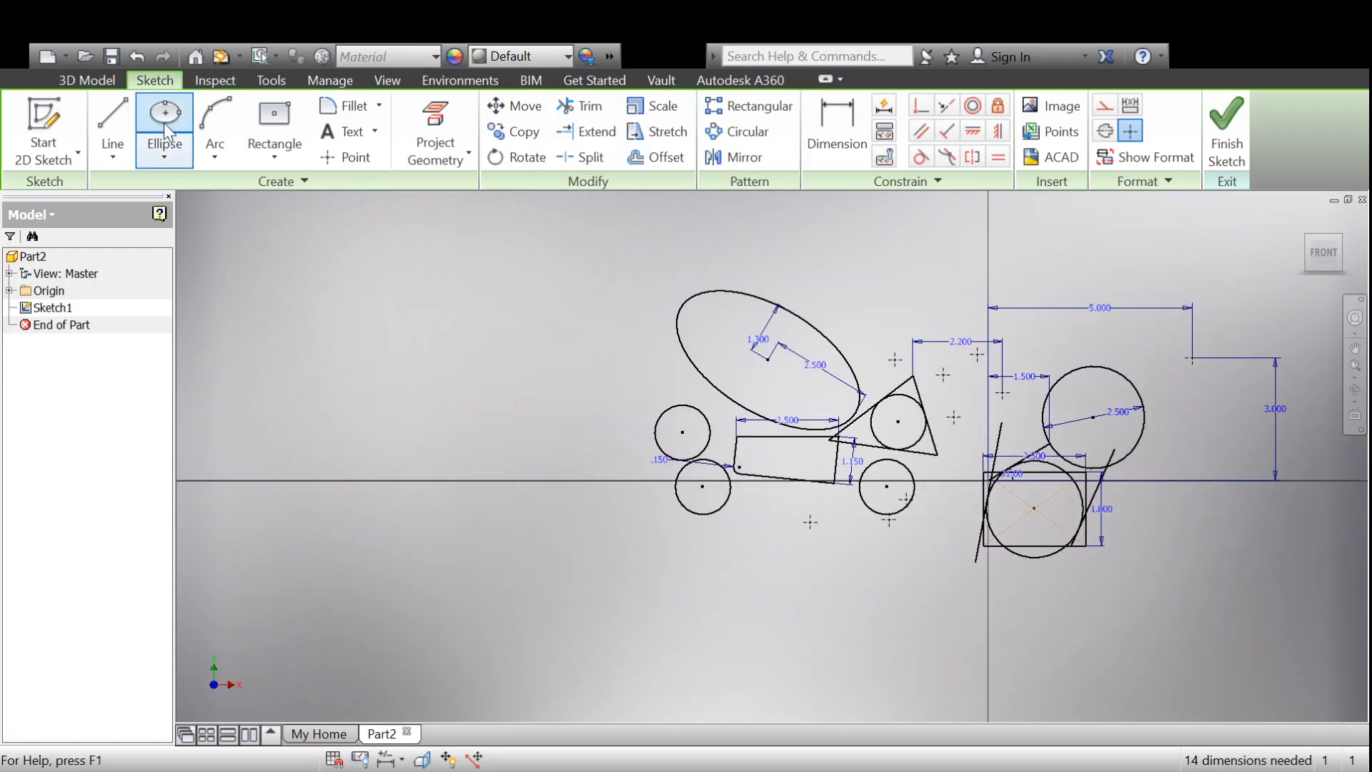
click(112, 127)
click(356, 365)
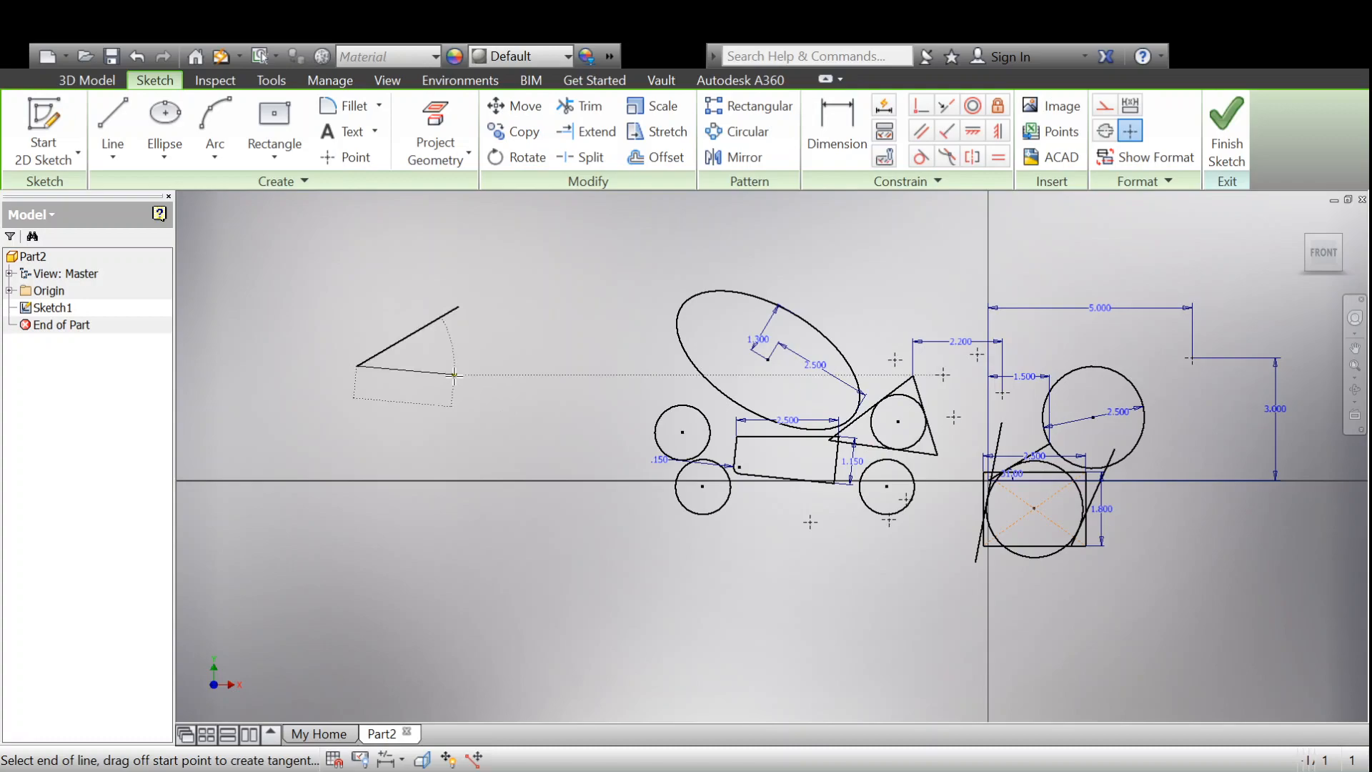
click(458, 358)
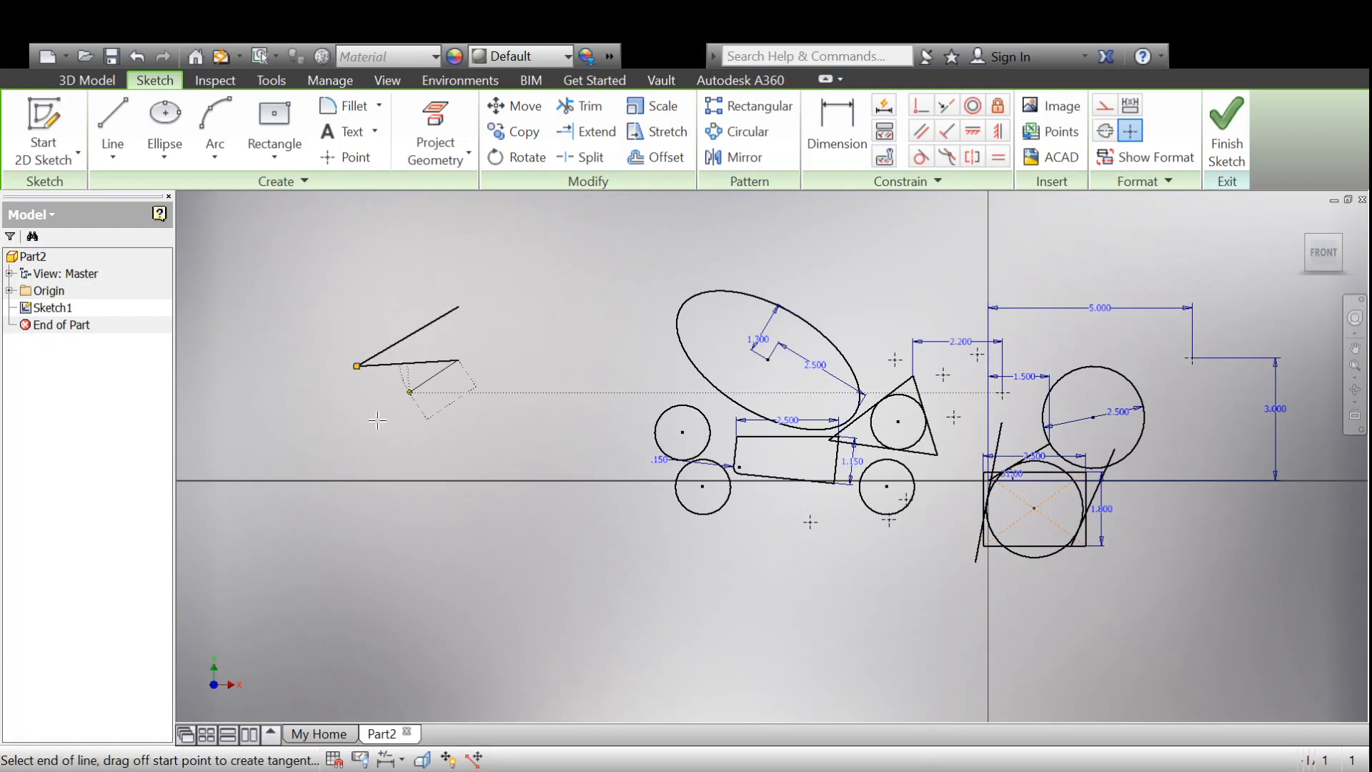
click(339, 451)
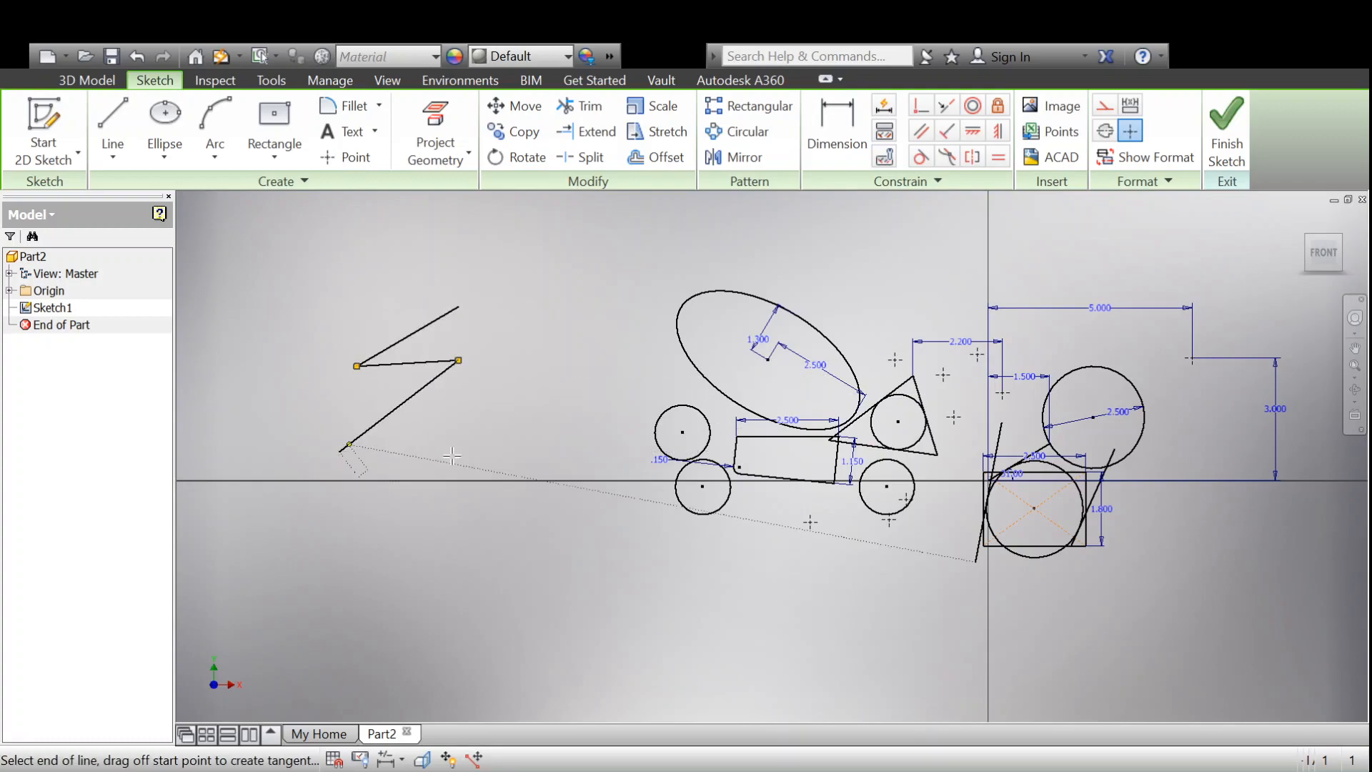
click(450, 459)
click(298, 551)
click(450, 561)
click(257, 650)
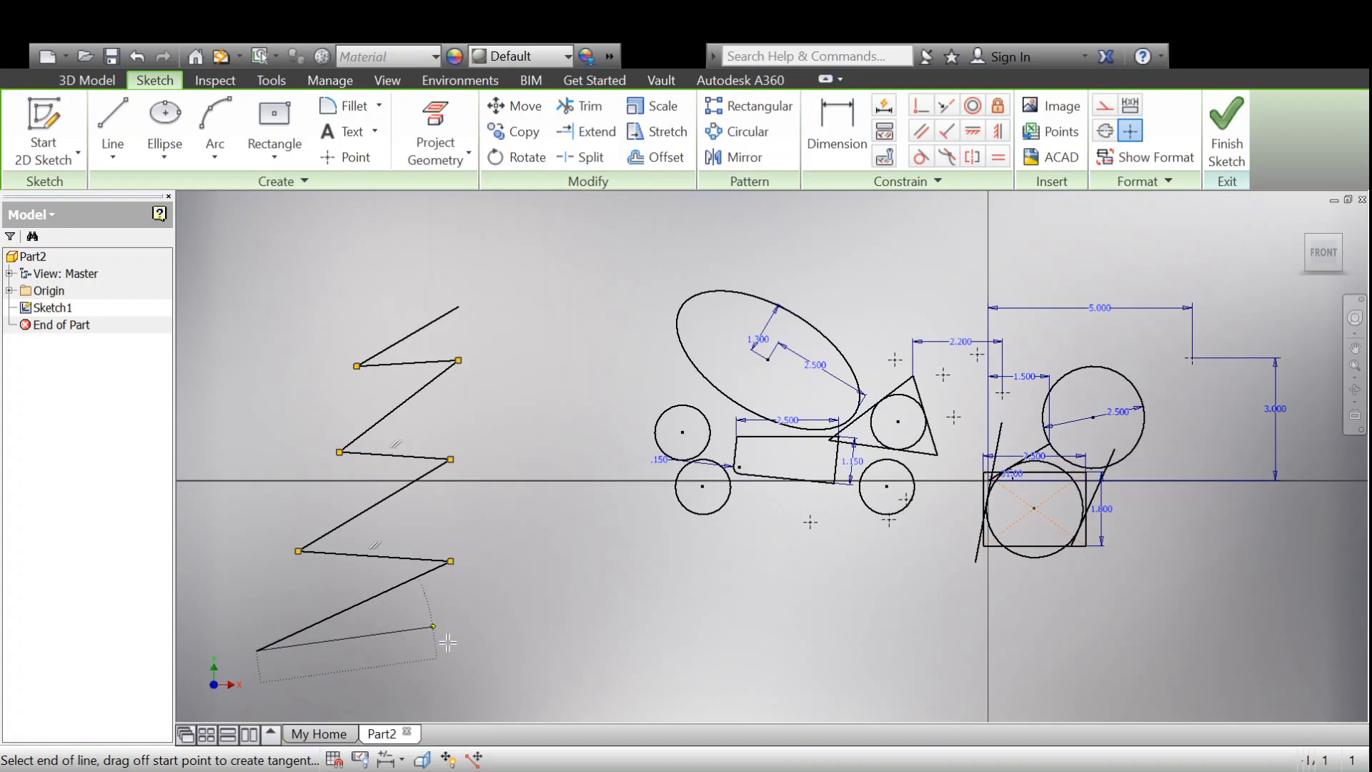
click(450, 639)
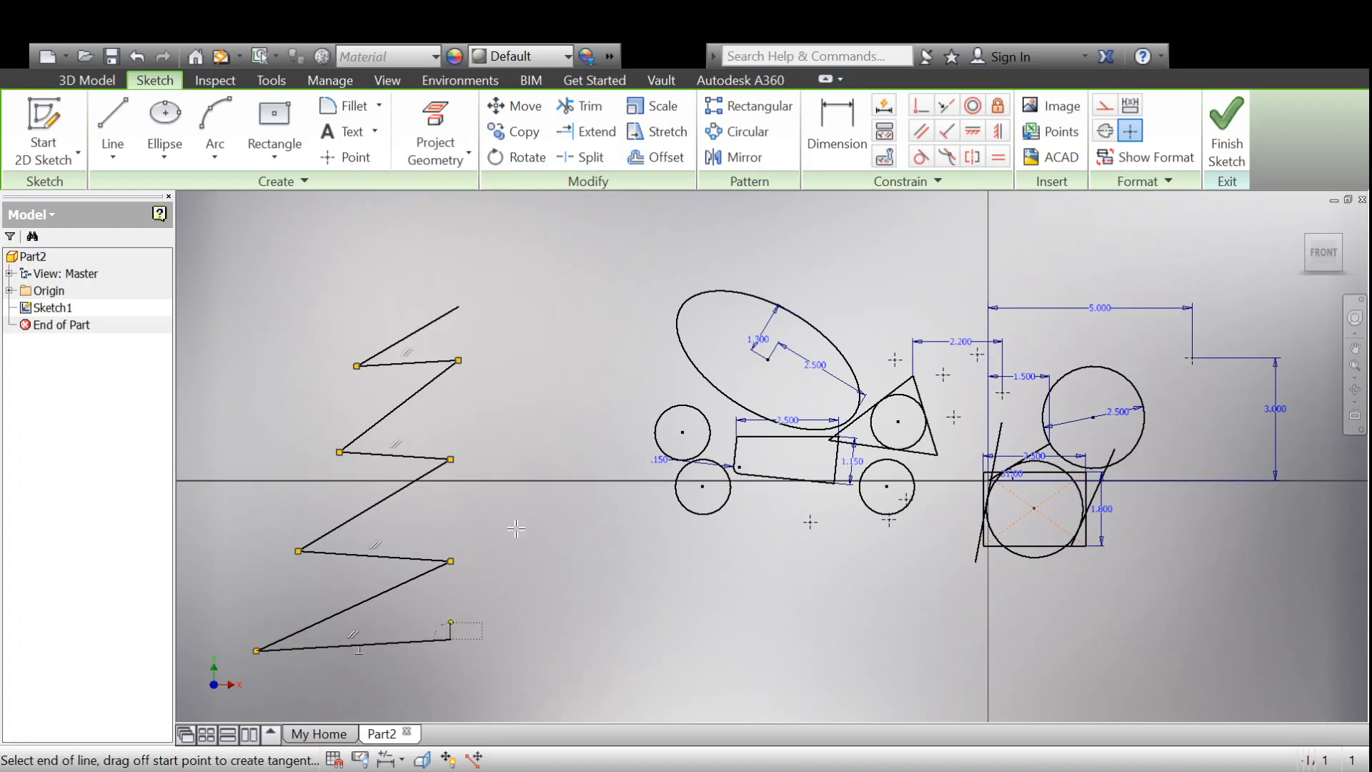
key(Escape)
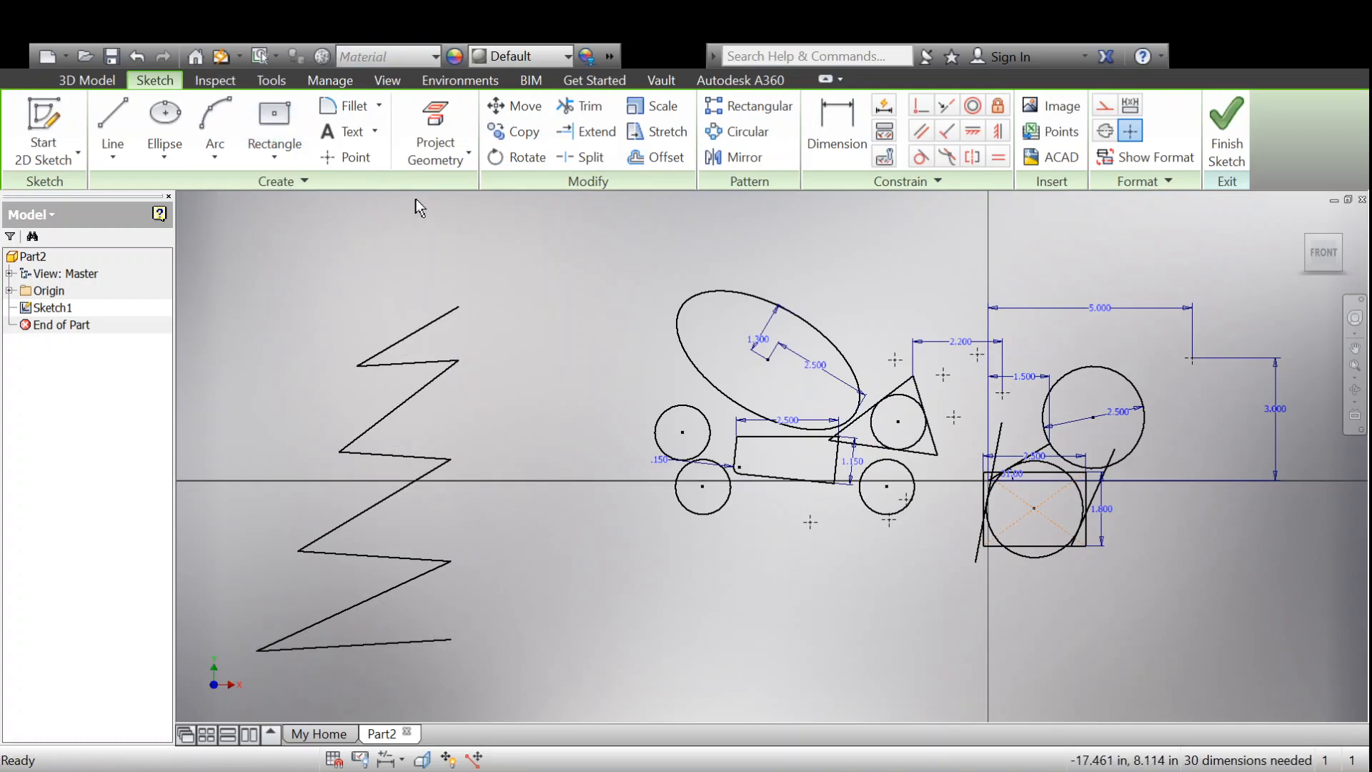
Step: Draw a vertical line just right of the zigzag outline, spanning its full height, and convert it to a construction line
click(113, 120)
click(477, 270)
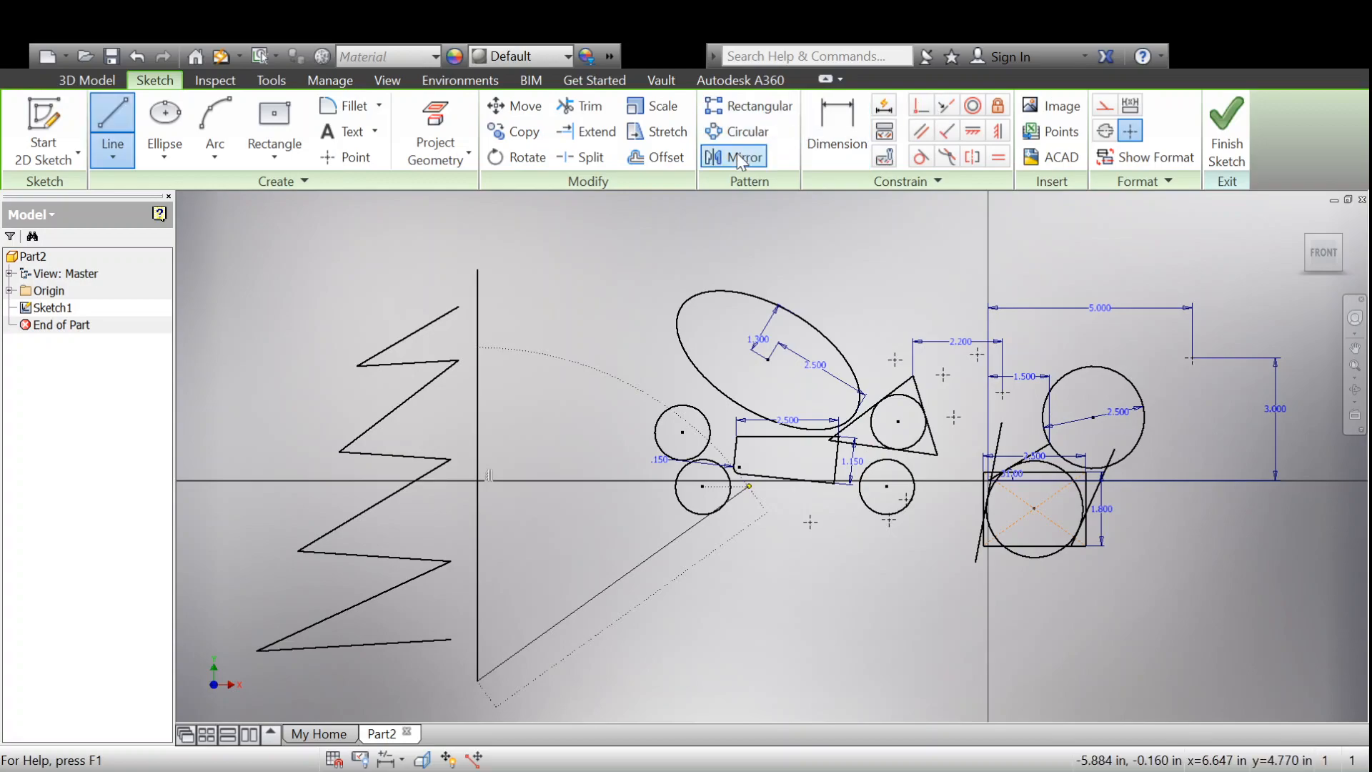
key(Escape)
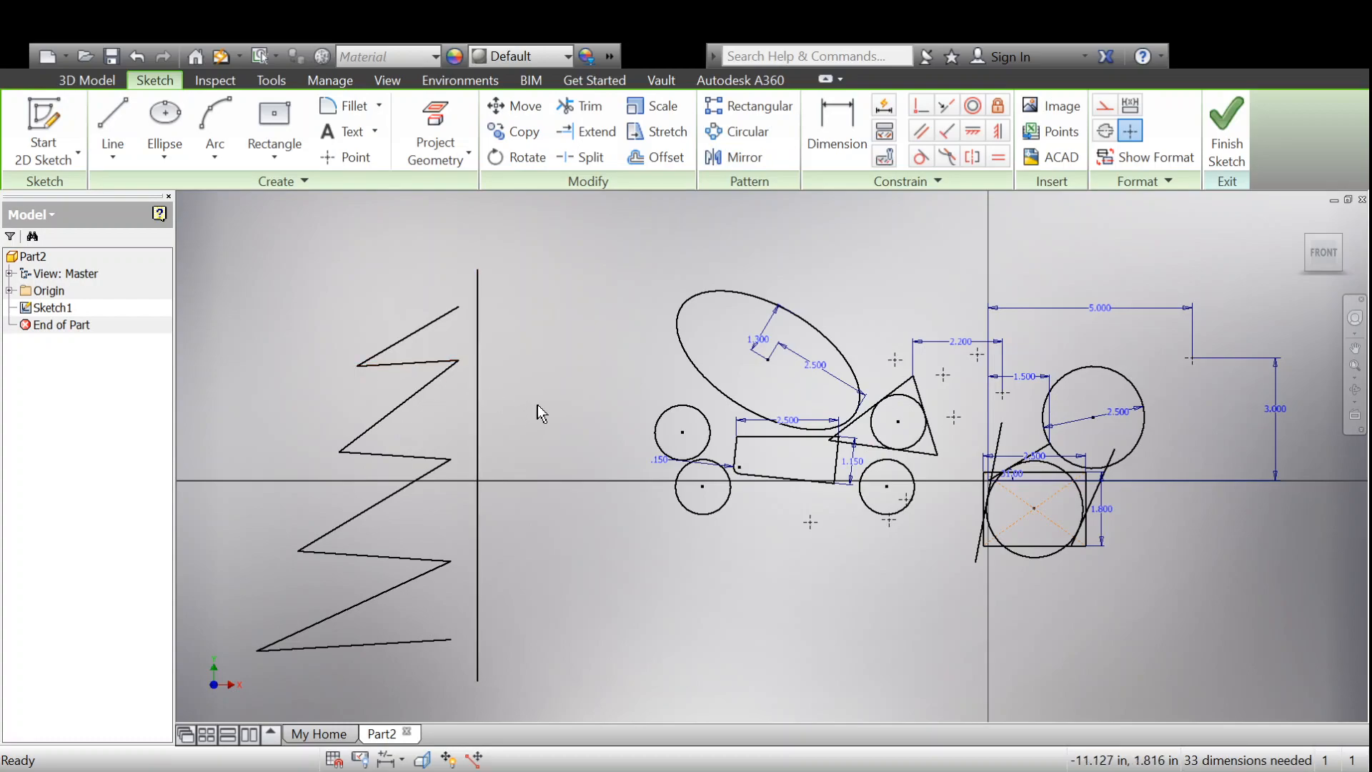
click(478, 318)
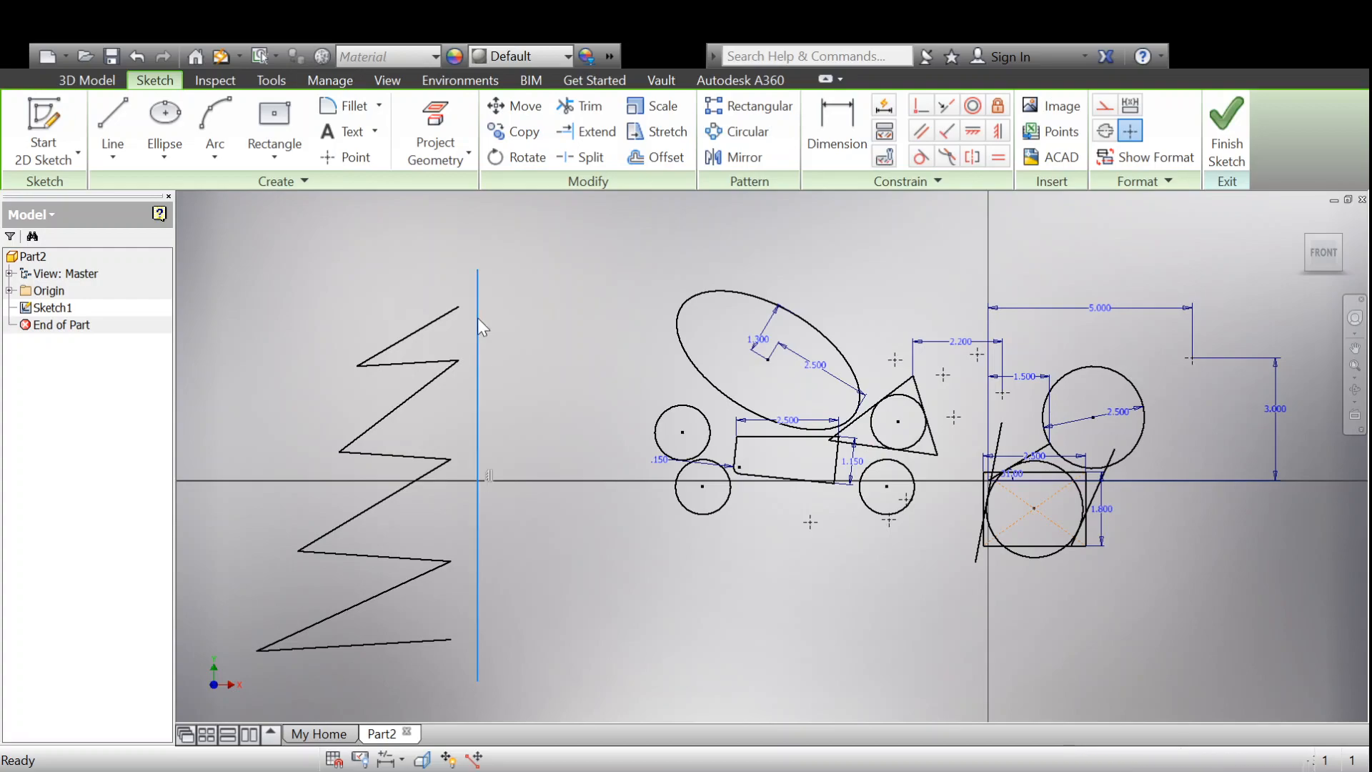
click(552, 293)
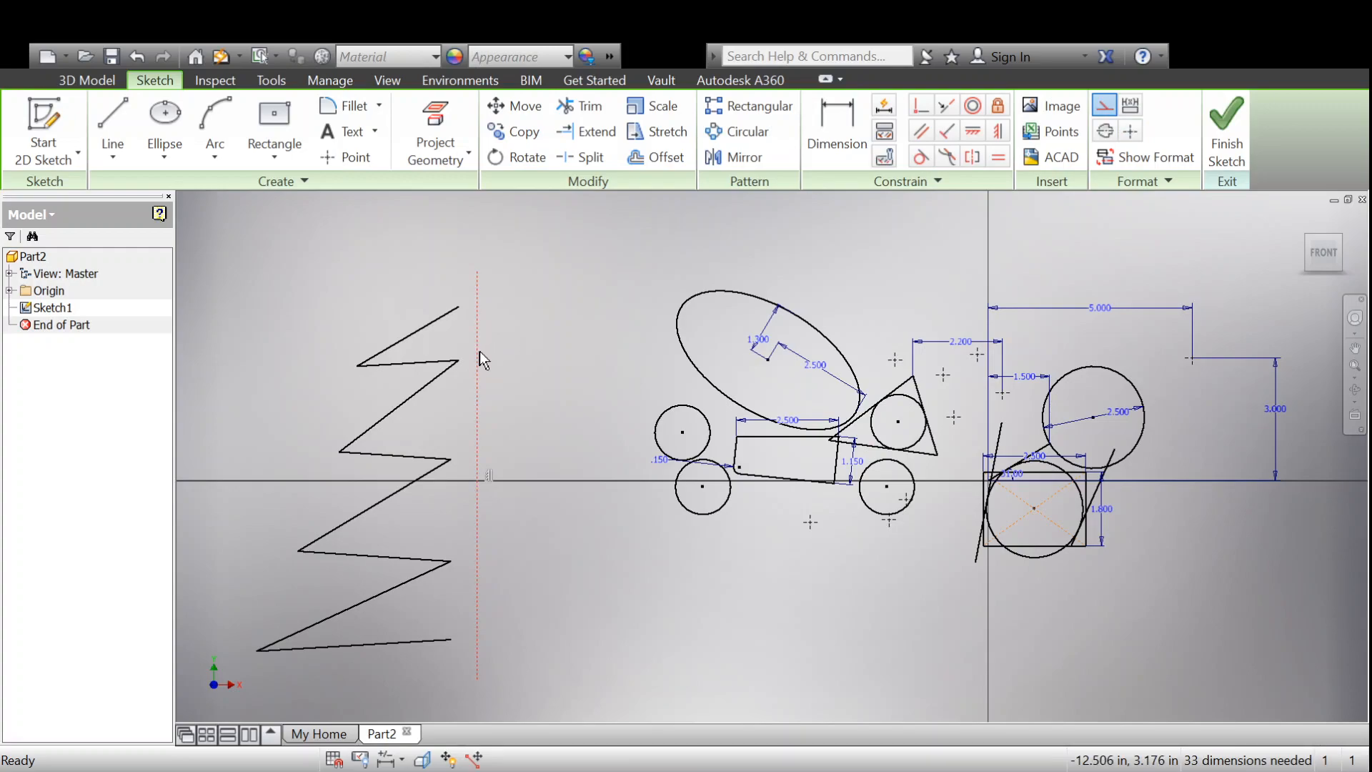
Step: Mirror all eight zigzag lines about the vertical construction line to form the other half of the tree
click(712, 161)
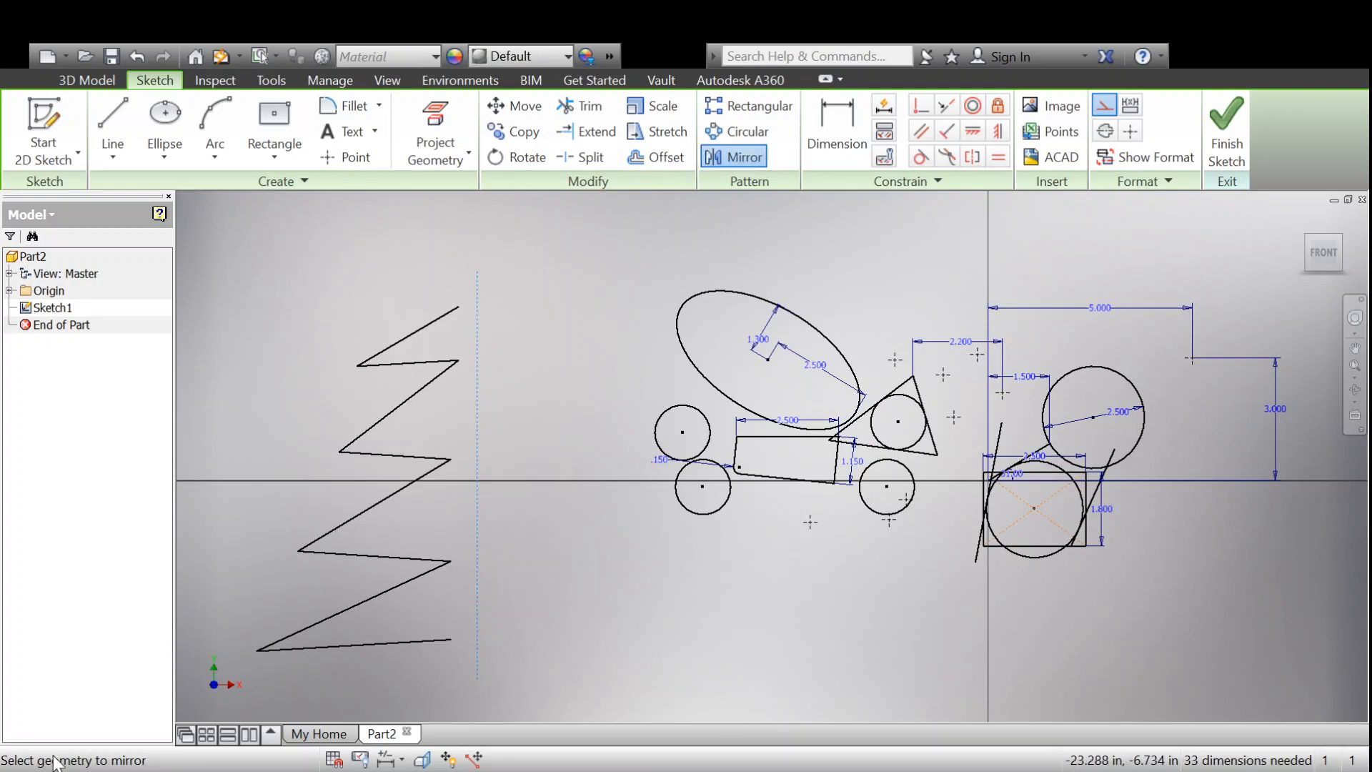
click(402, 345)
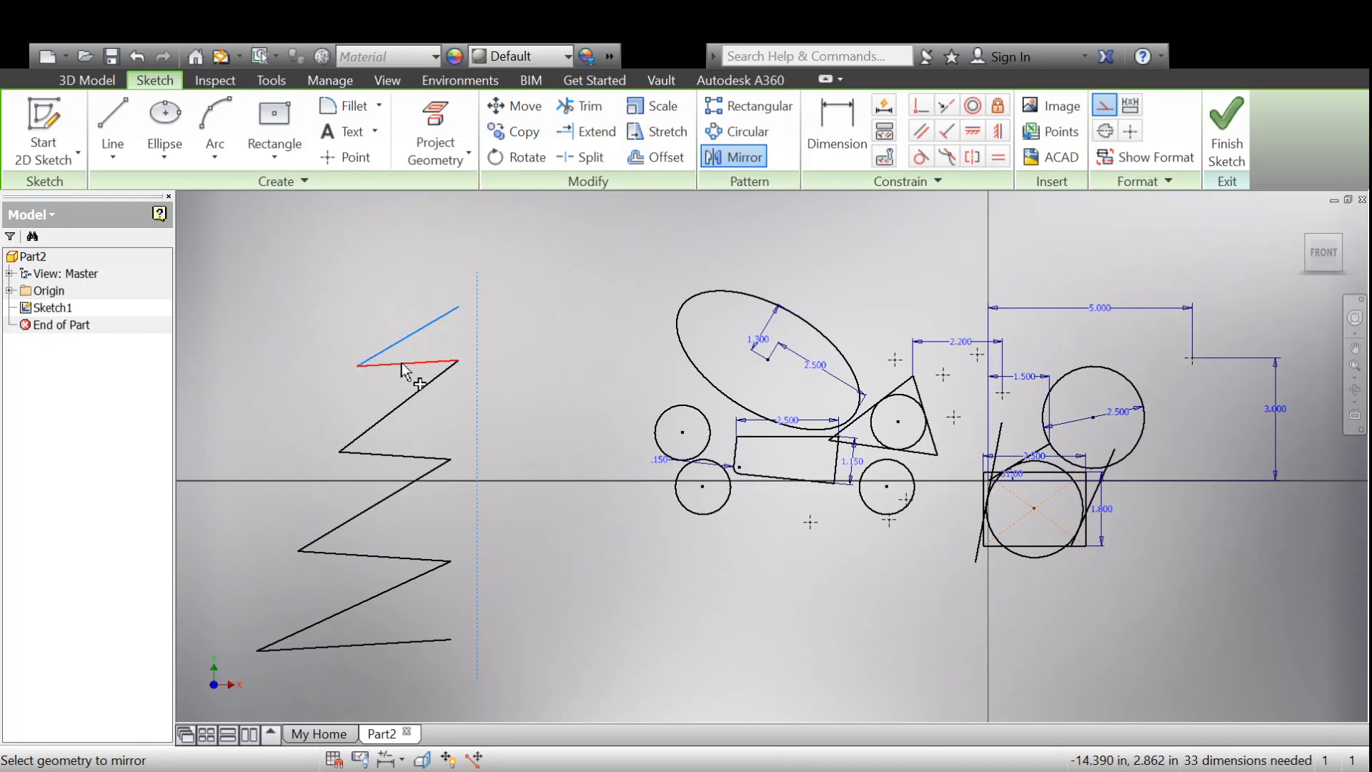
click(402, 363)
click(402, 411)
click(390, 455)
click(376, 506)
click(379, 564)
click(370, 613)
click(368, 645)
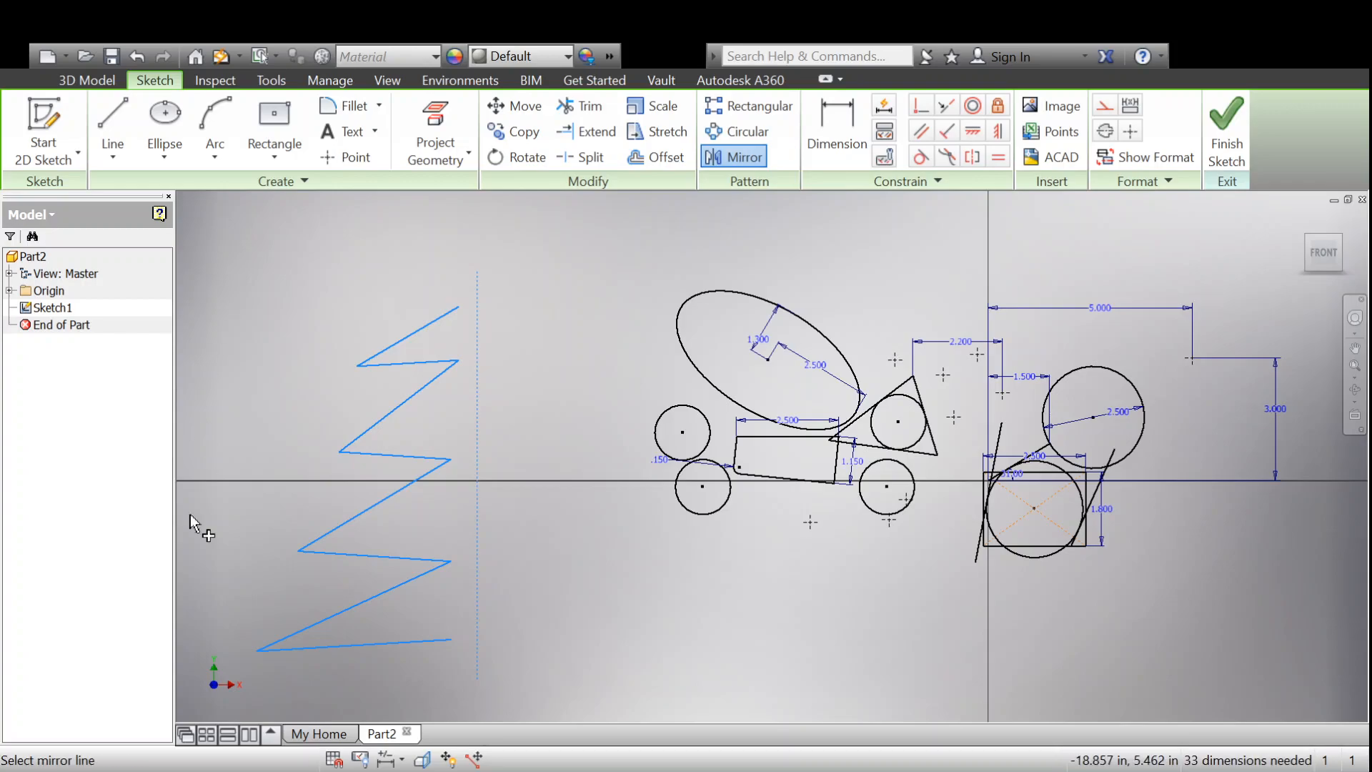
click(479, 354)
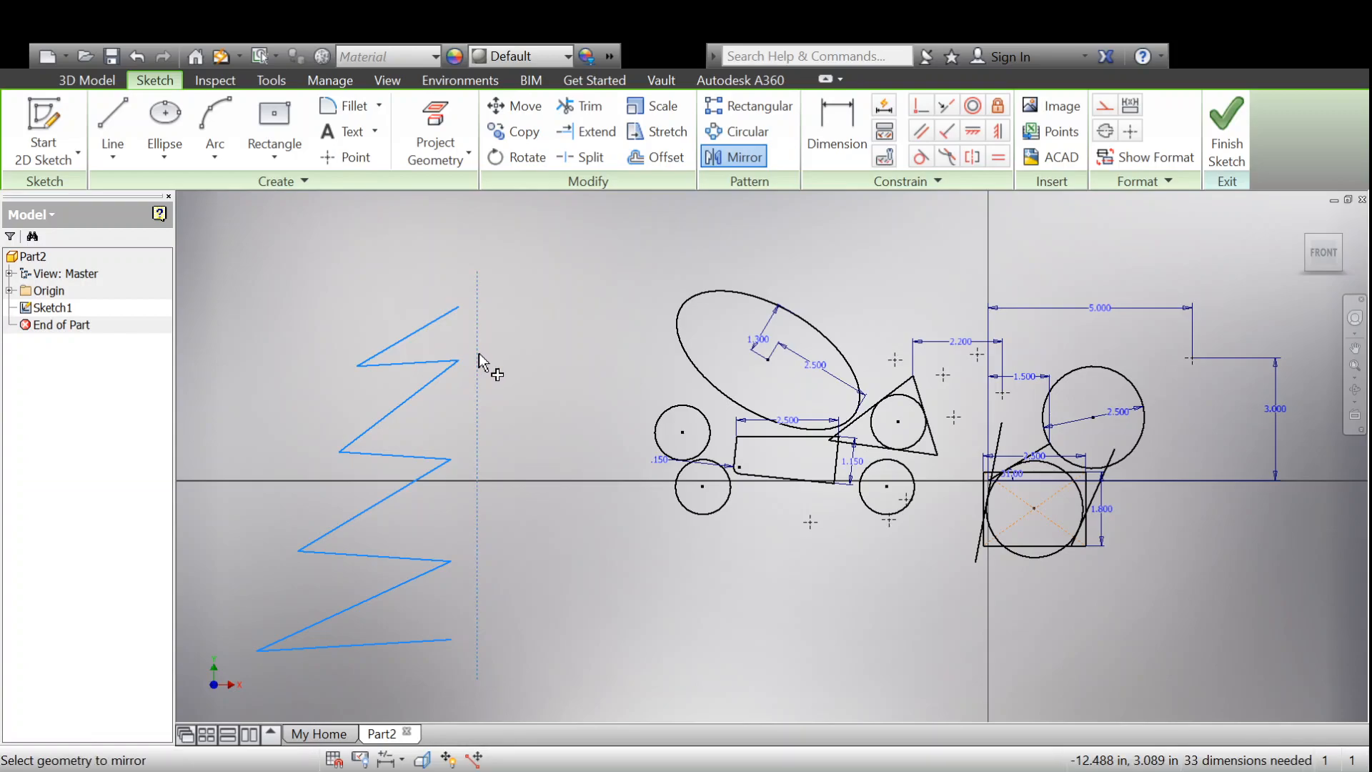
click(211, 297)
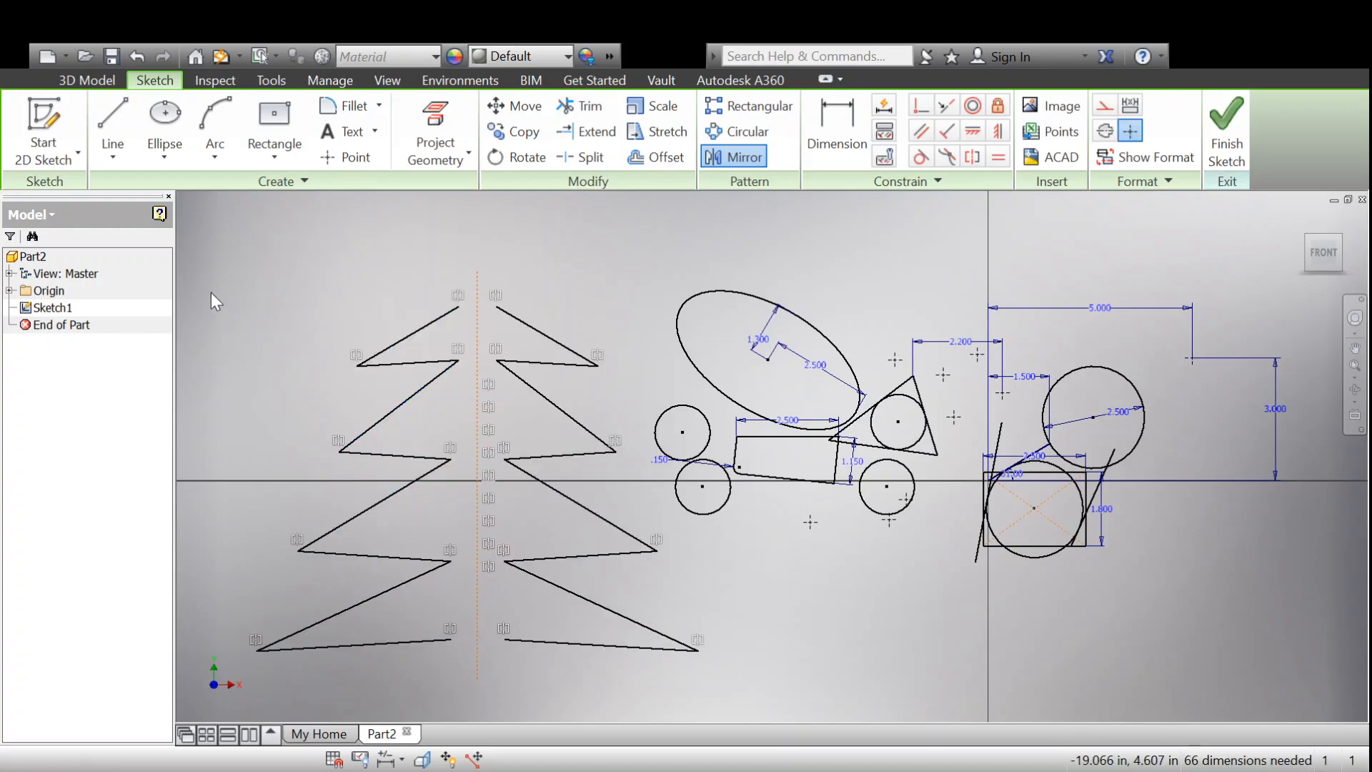
key(Escape)
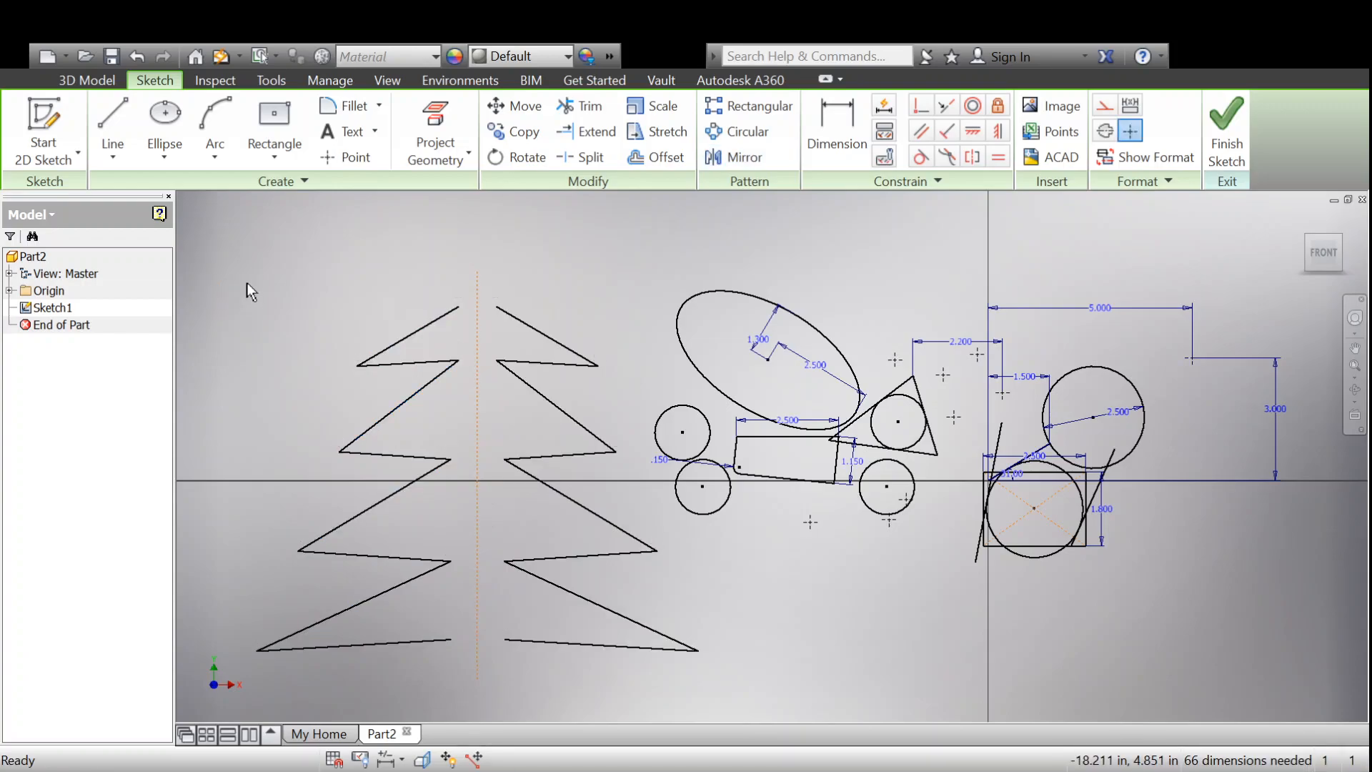